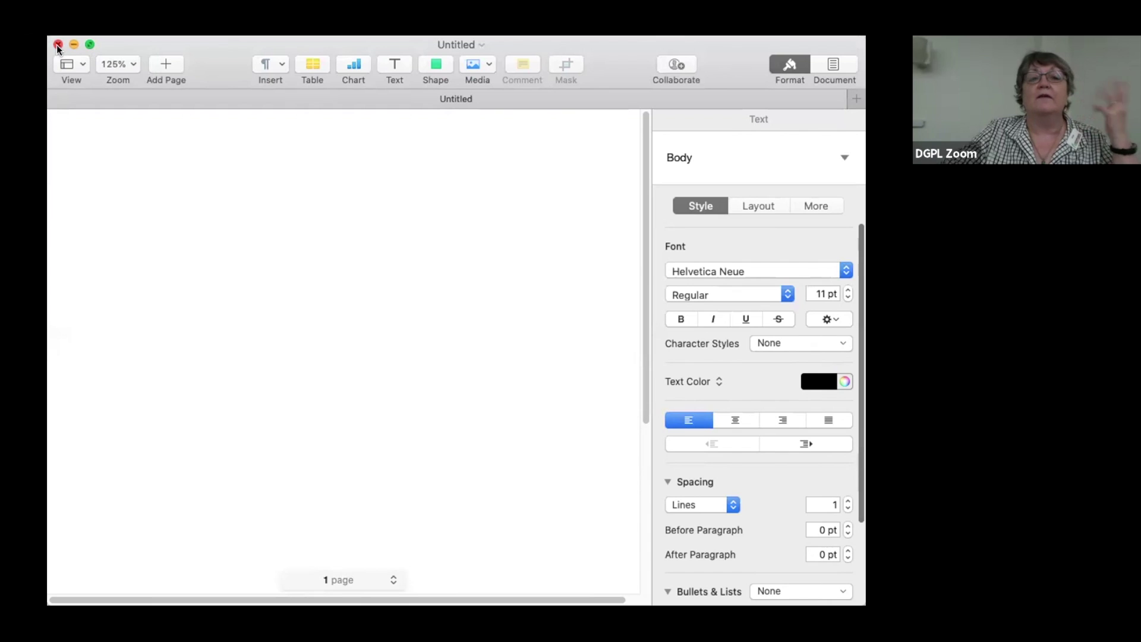
Expand the document window to full screen and show the ruler above the page
left_click(90, 44)
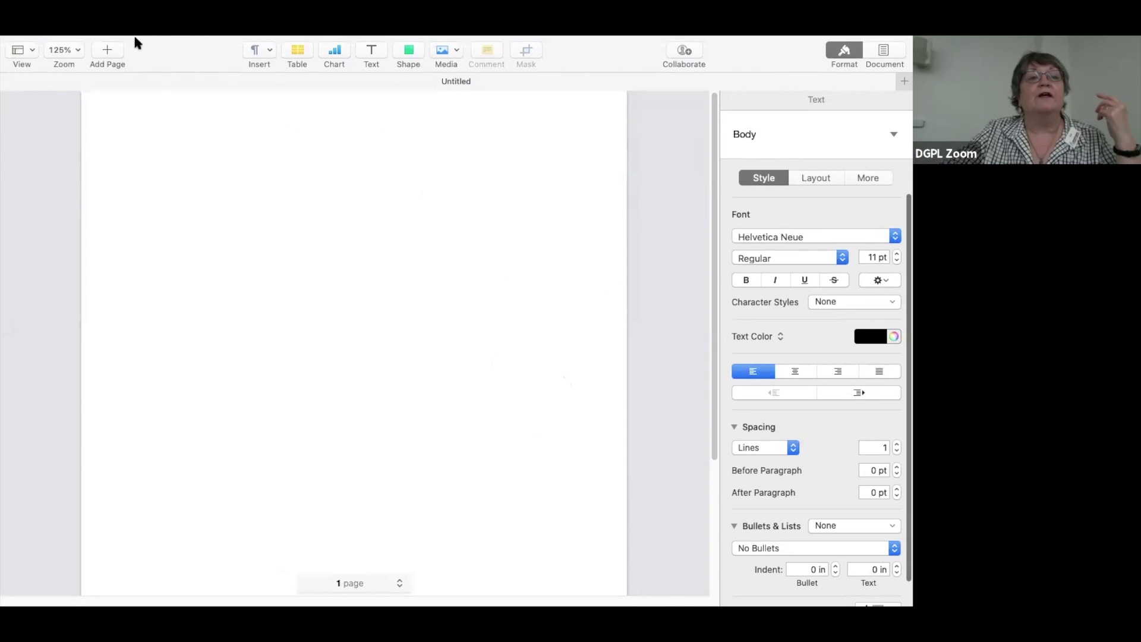
mouse_move(167, 39)
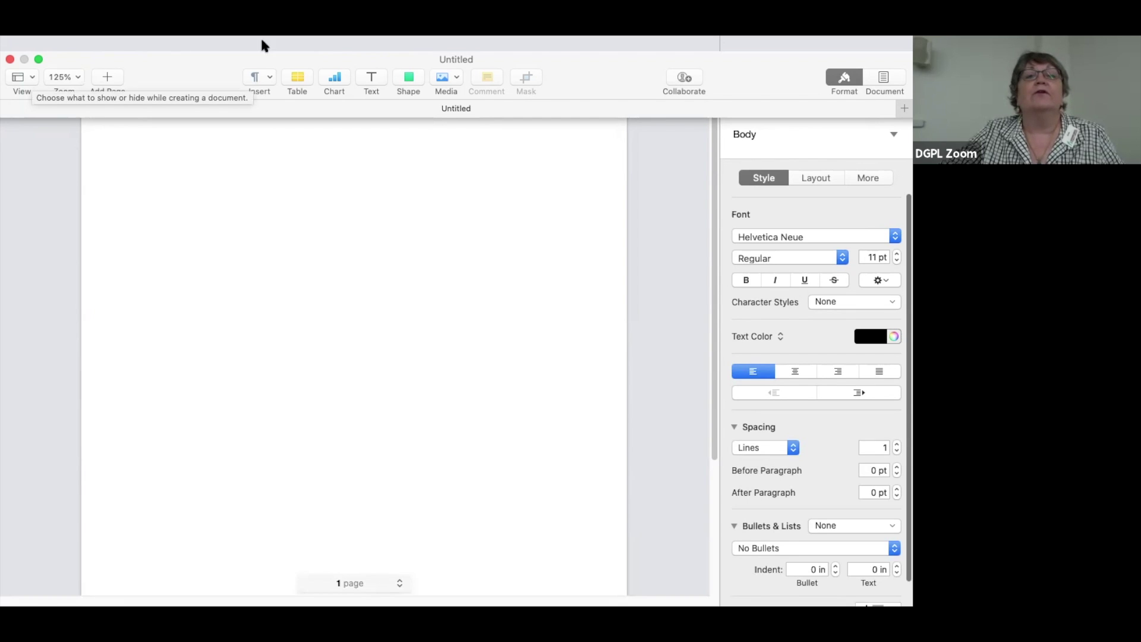
left_click(283, 47)
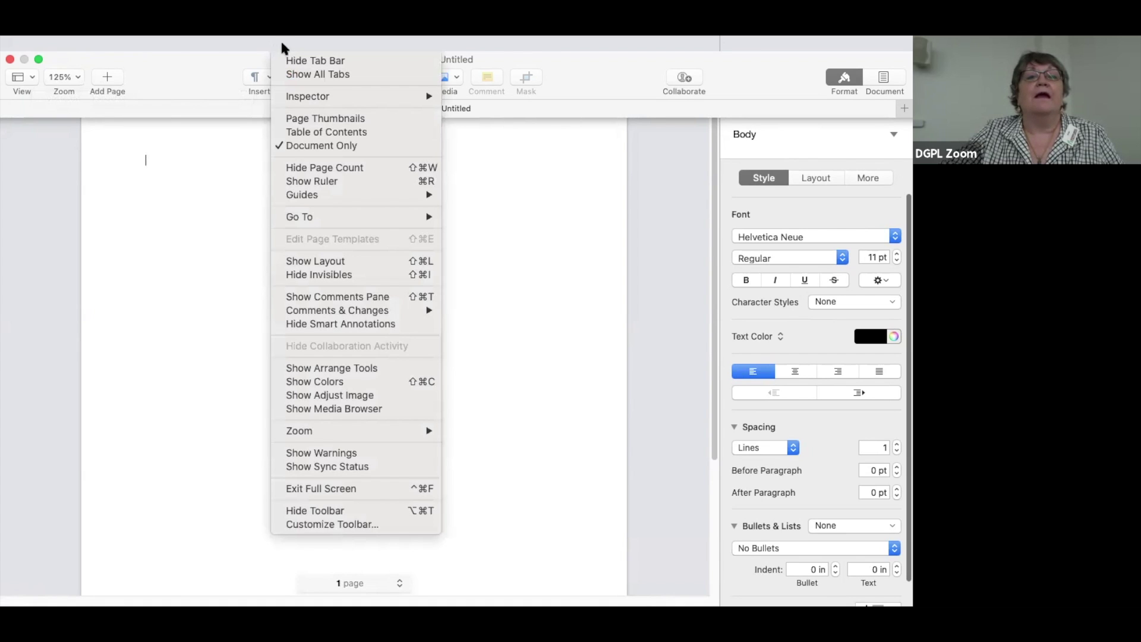
left_click(331, 188)
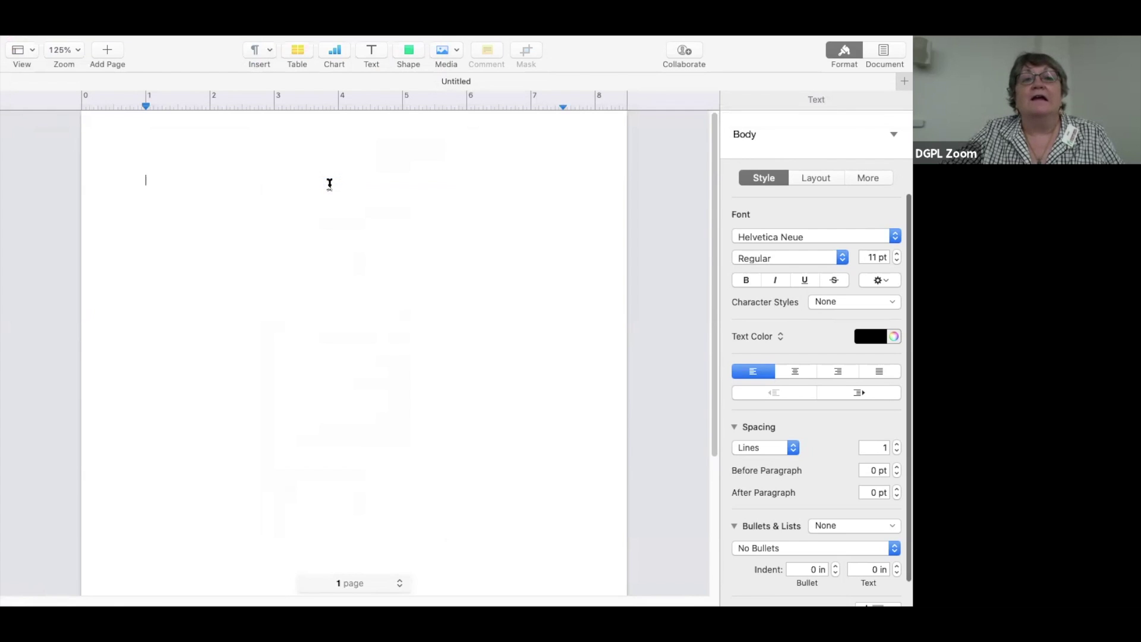
Show the layout outlines of the header and body areas on the page
left_click(181, 43)
mouse_move(284, 43)
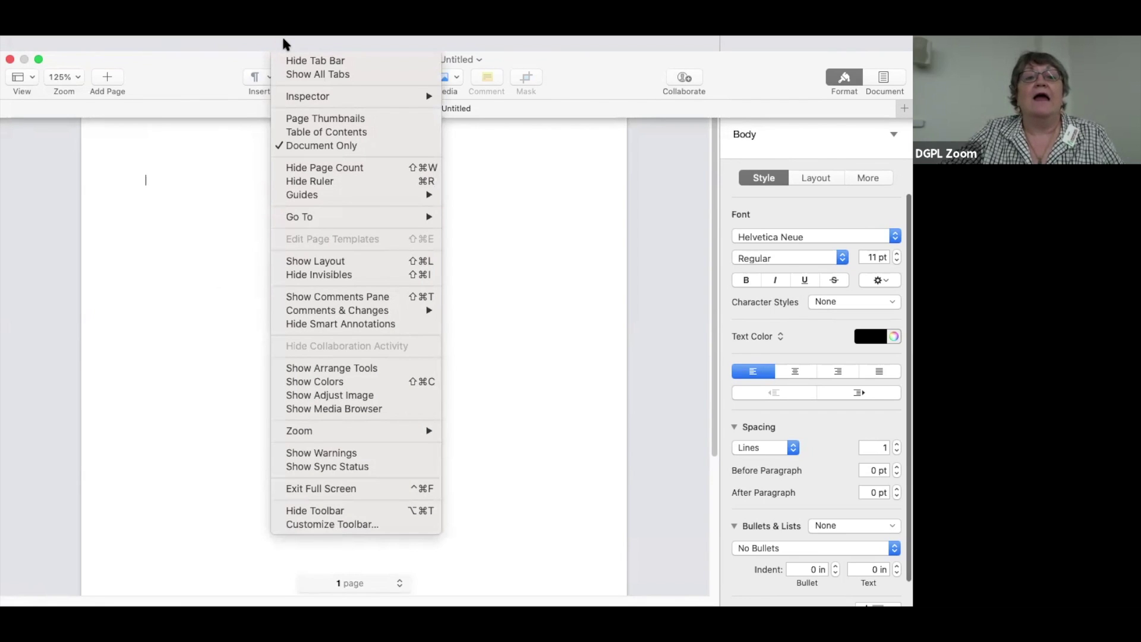
left_click(338, 263)
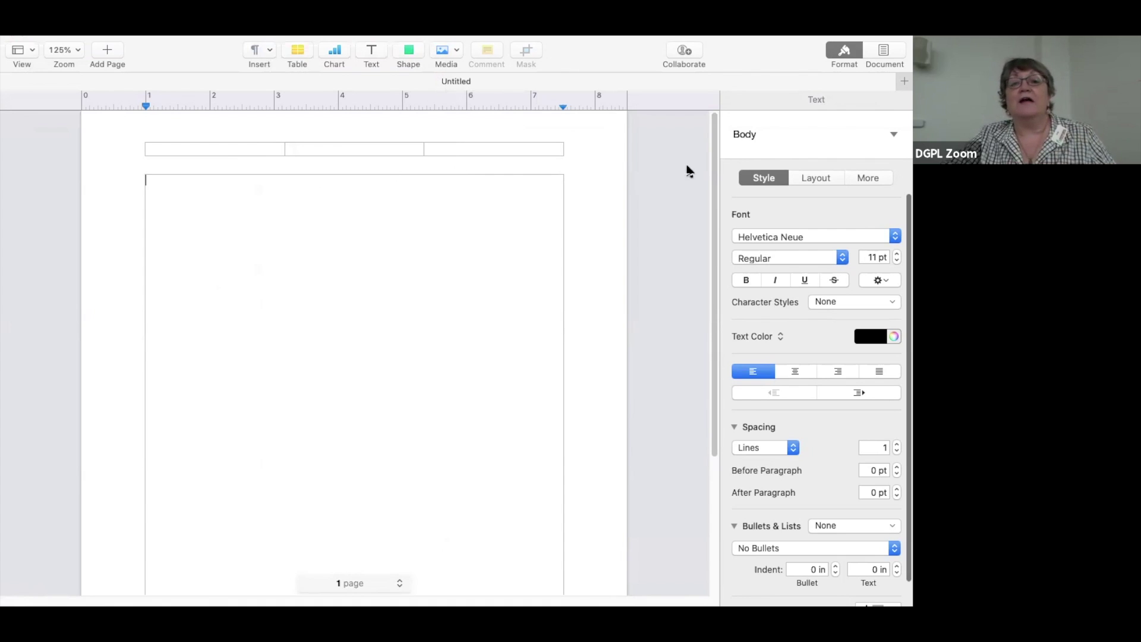
left_click_drag(714, 171, 714, 145)
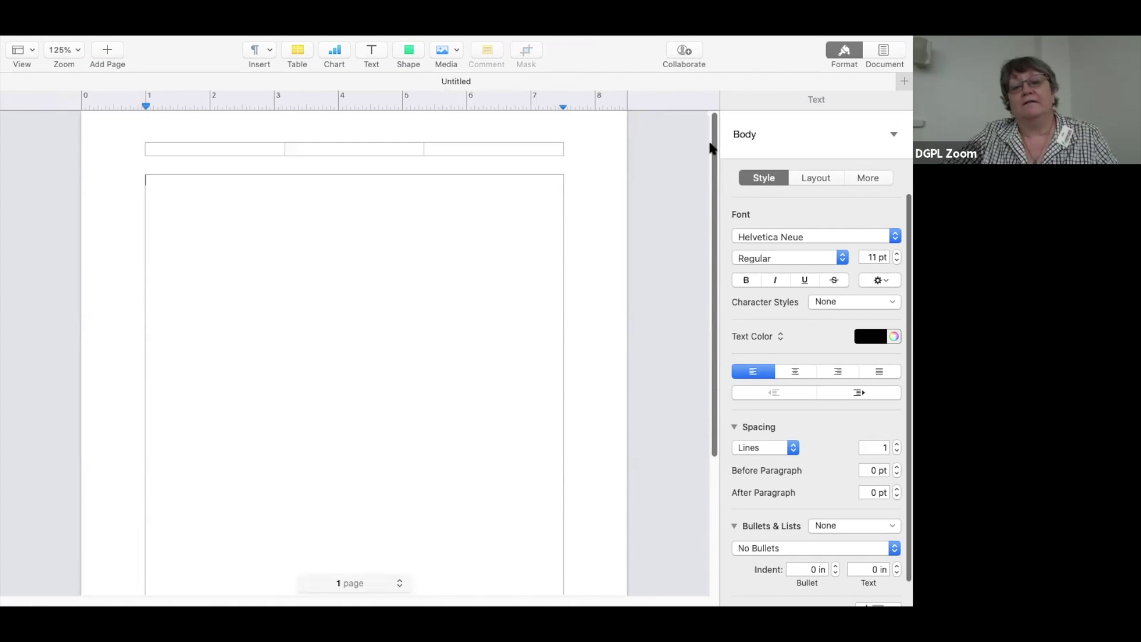
Hide the invisible characters and show the page thumbnails beside the document
mouse_move(228, 43)
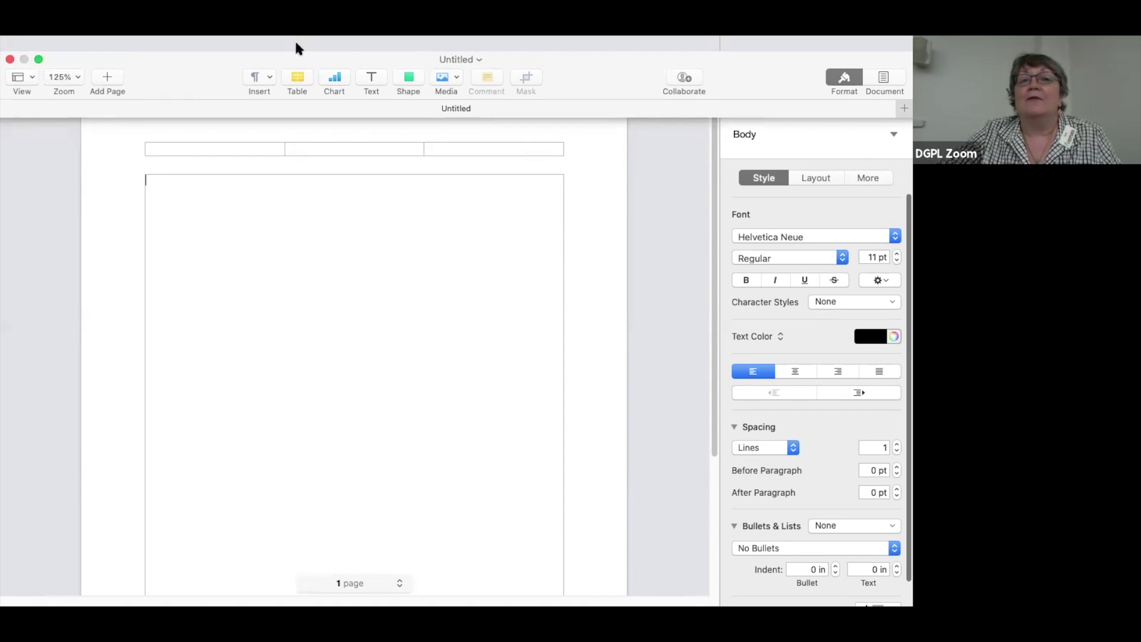
left_click(297, 46)
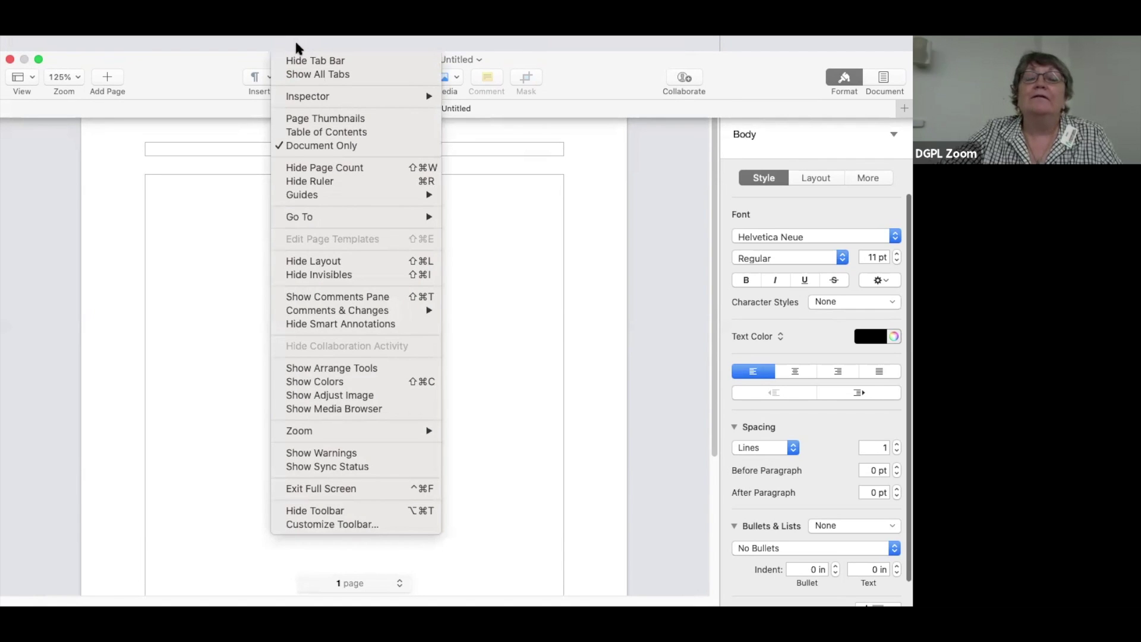
left_click(303, 276)
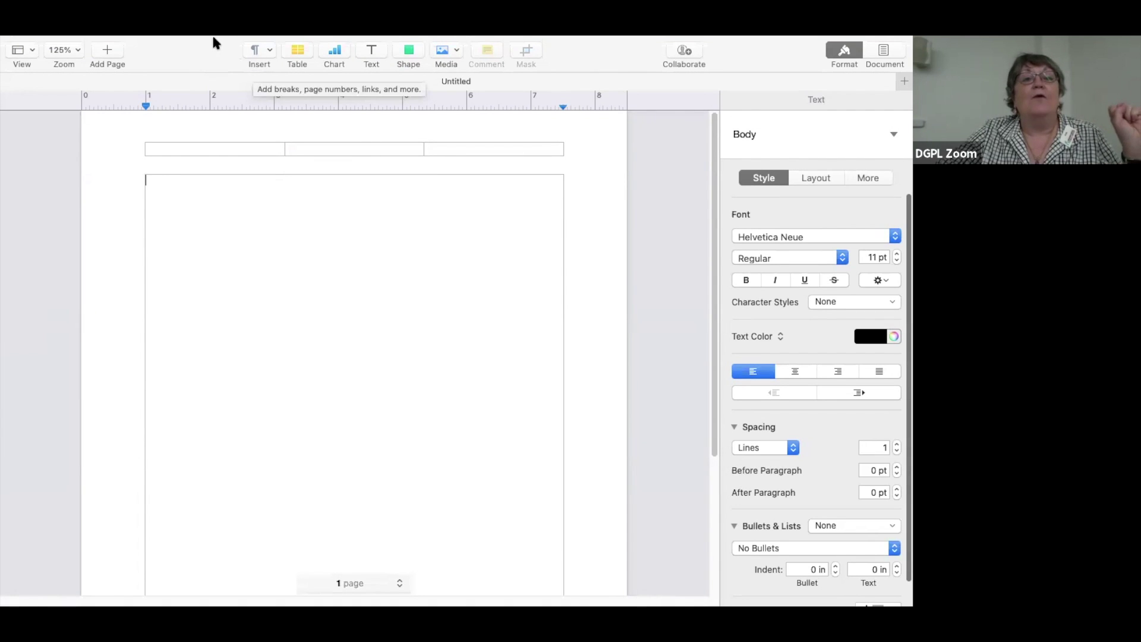
mouse_move(53, 39)
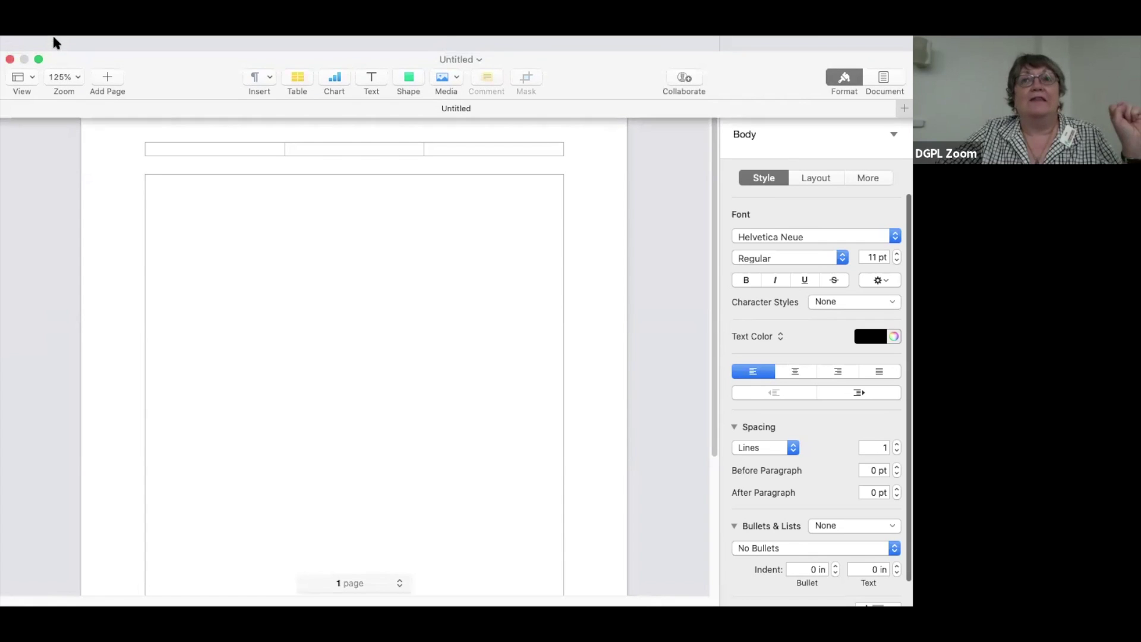
left_click(31, 79)
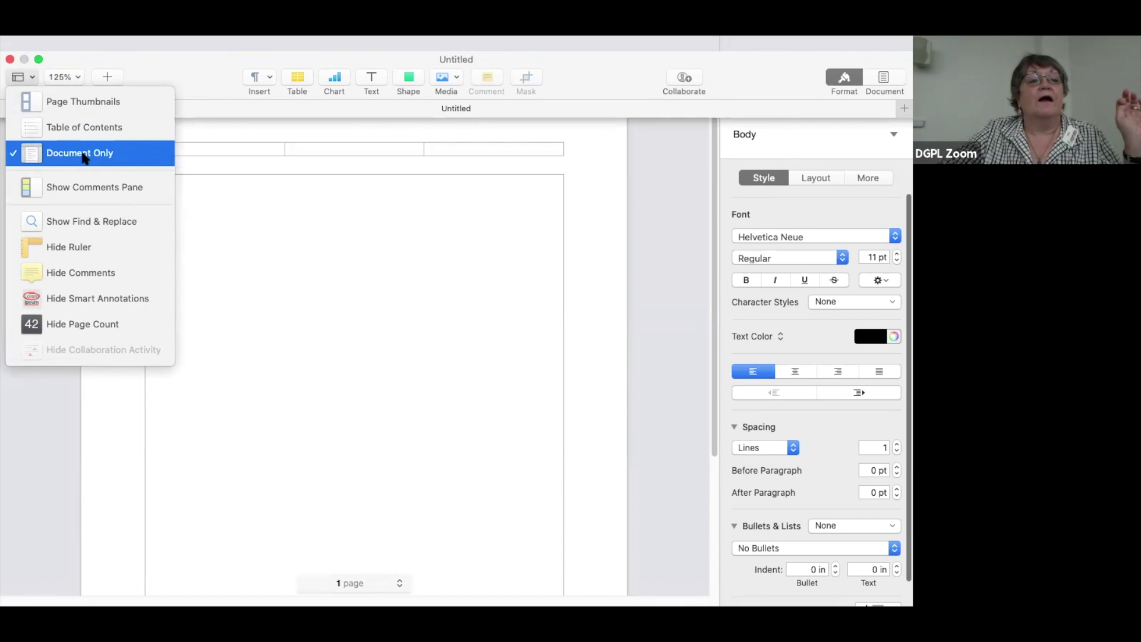
left_click(85, 103)
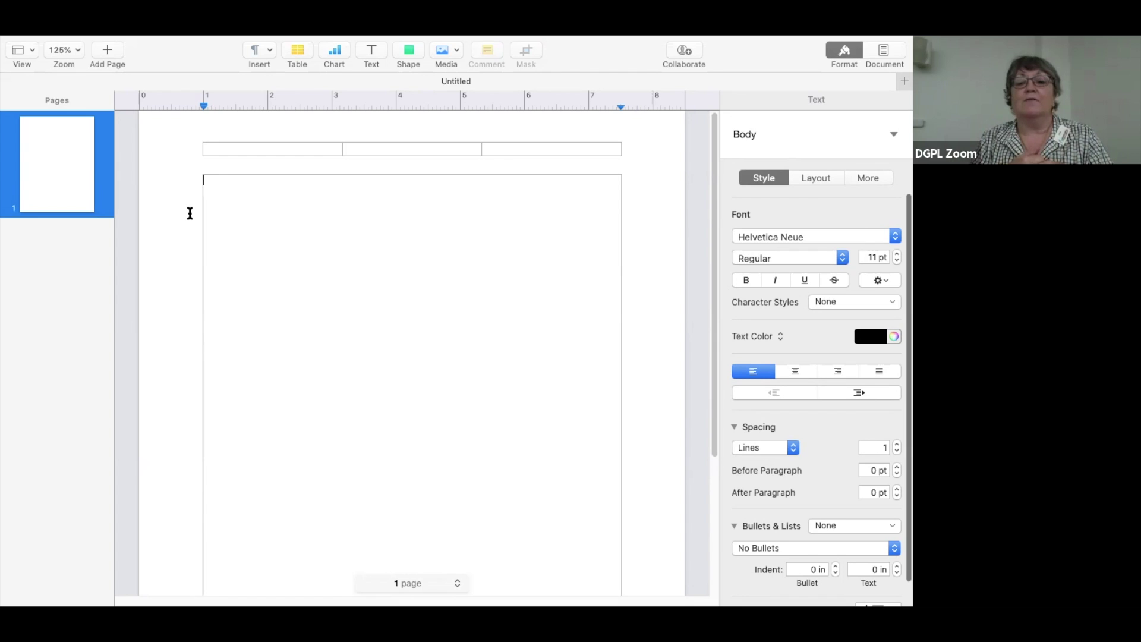
Look through the text style options for the body text and bring up the document setup options
left_click(198, 209)
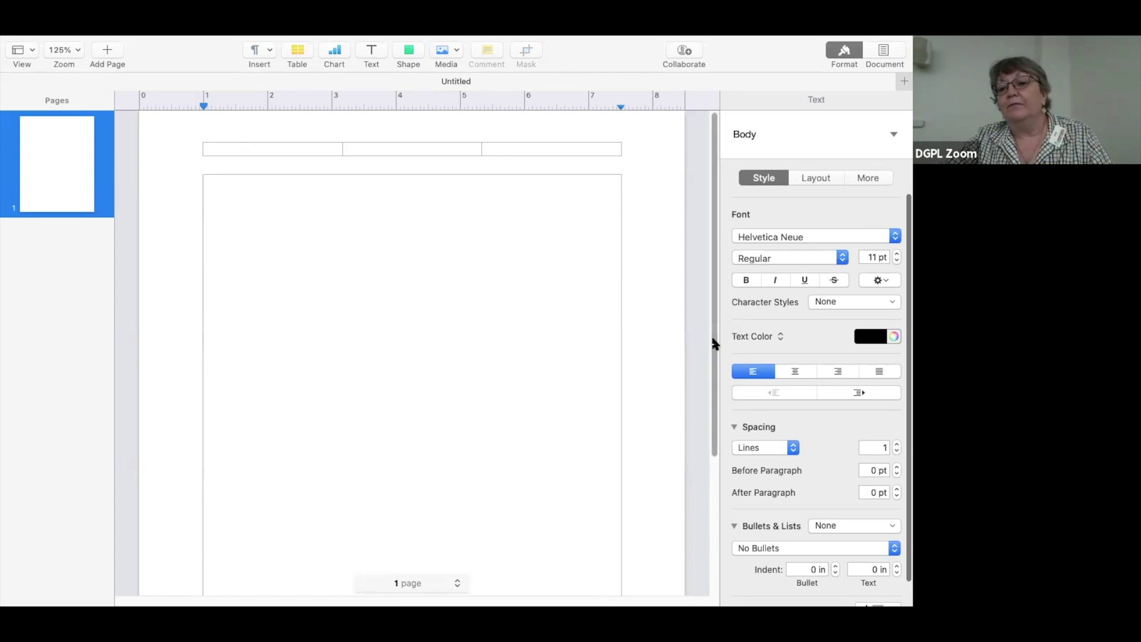
scroll(902, 416, "down", 2)
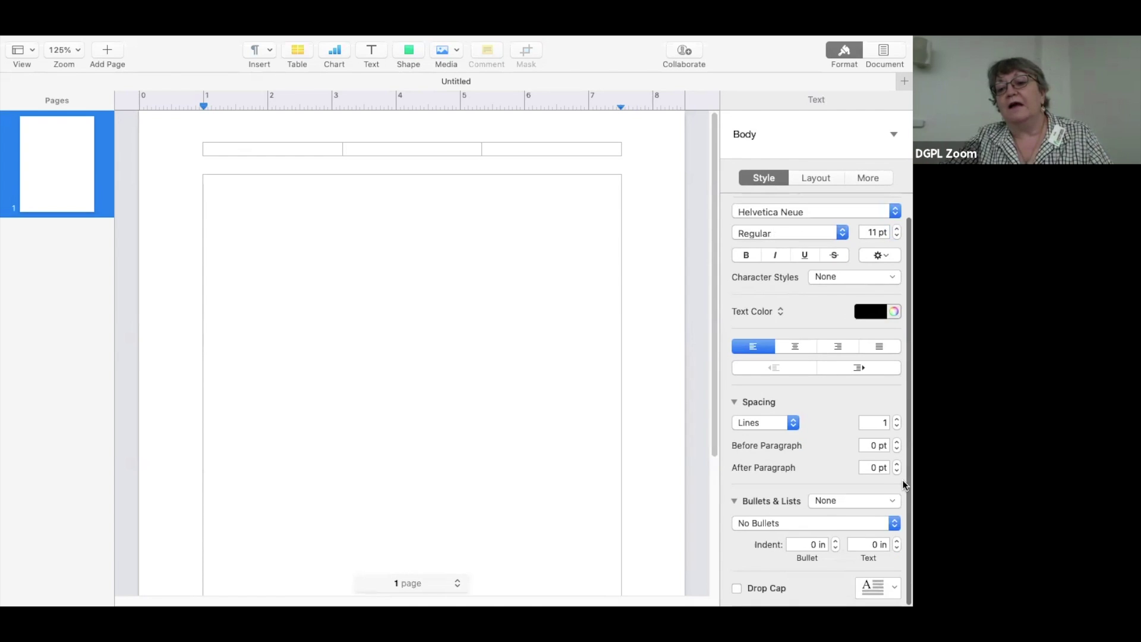
scroll(902, 449, "up", 2)
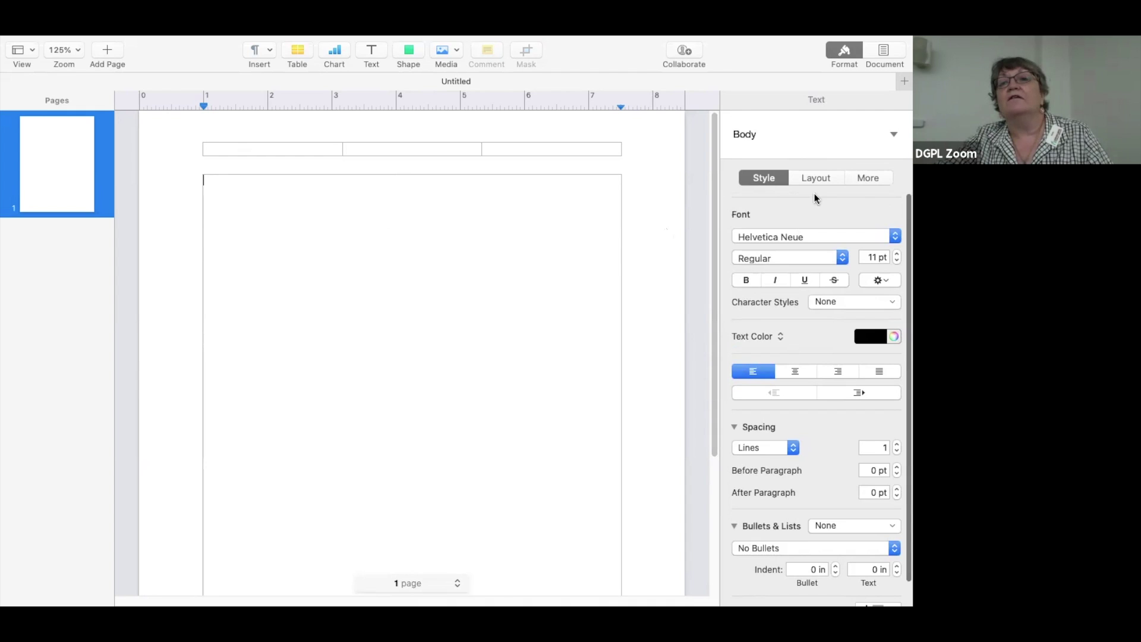
left_click(833, 81)
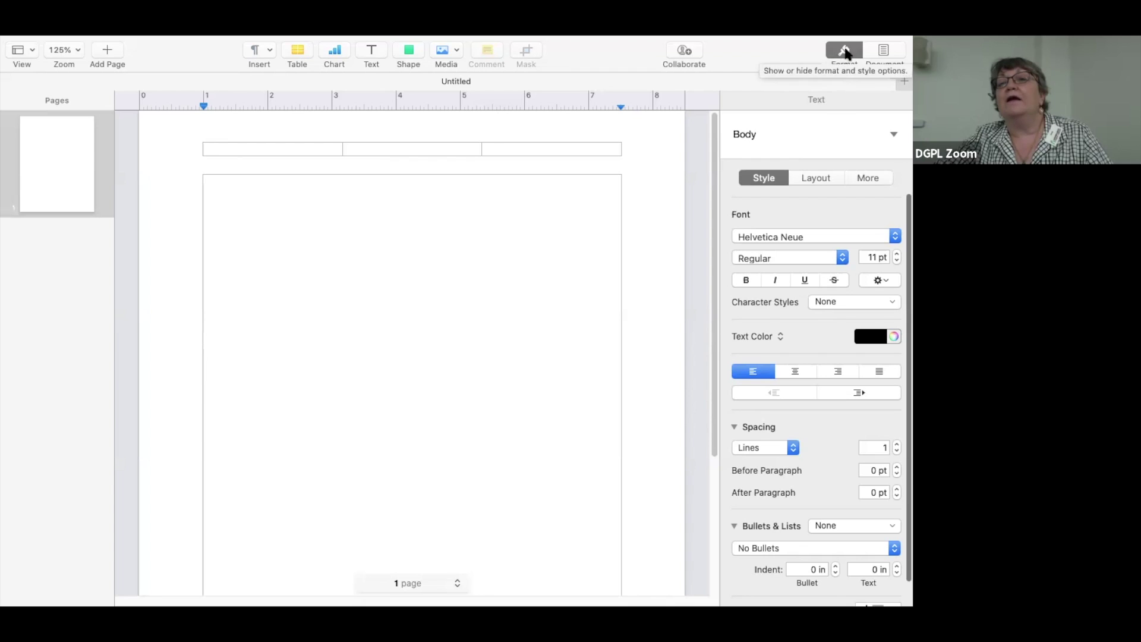
left_click(889, 53)
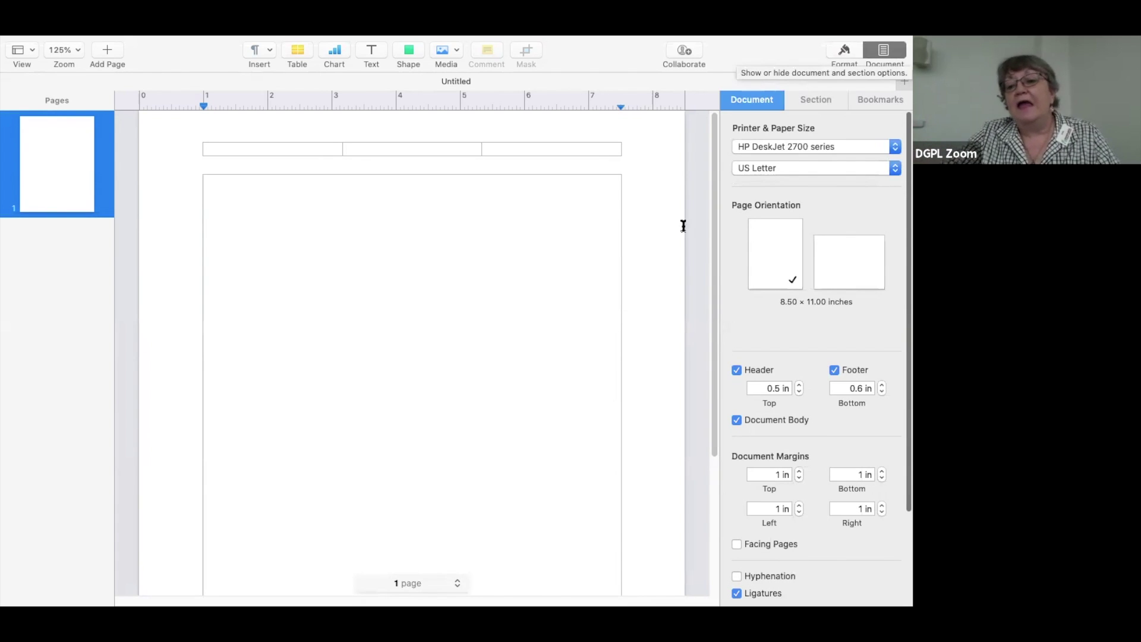
Try turning off the document body but cancel the conversion, and try landscape page orientation before returning to portrait
left_click(737, 420)
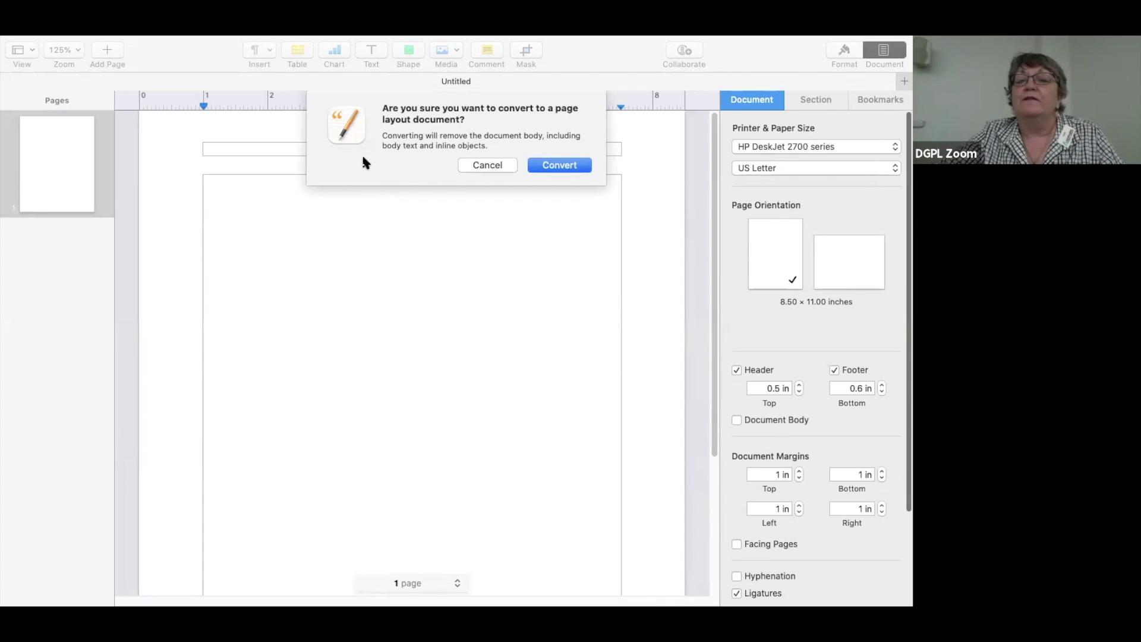
left_click(477, 164)
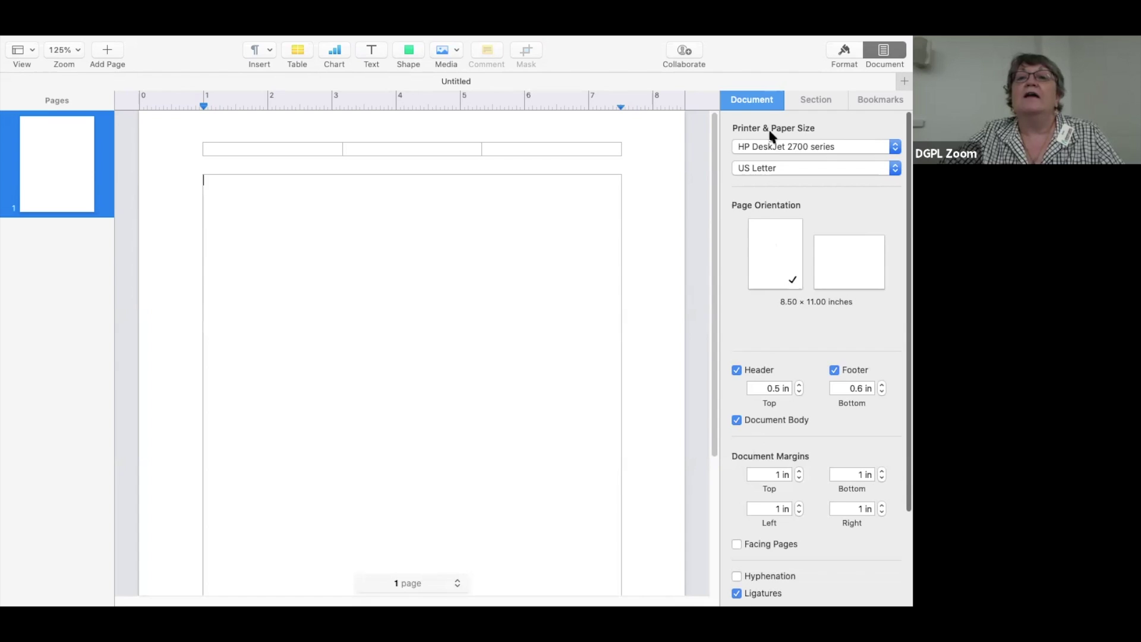
left_click(850, 277)
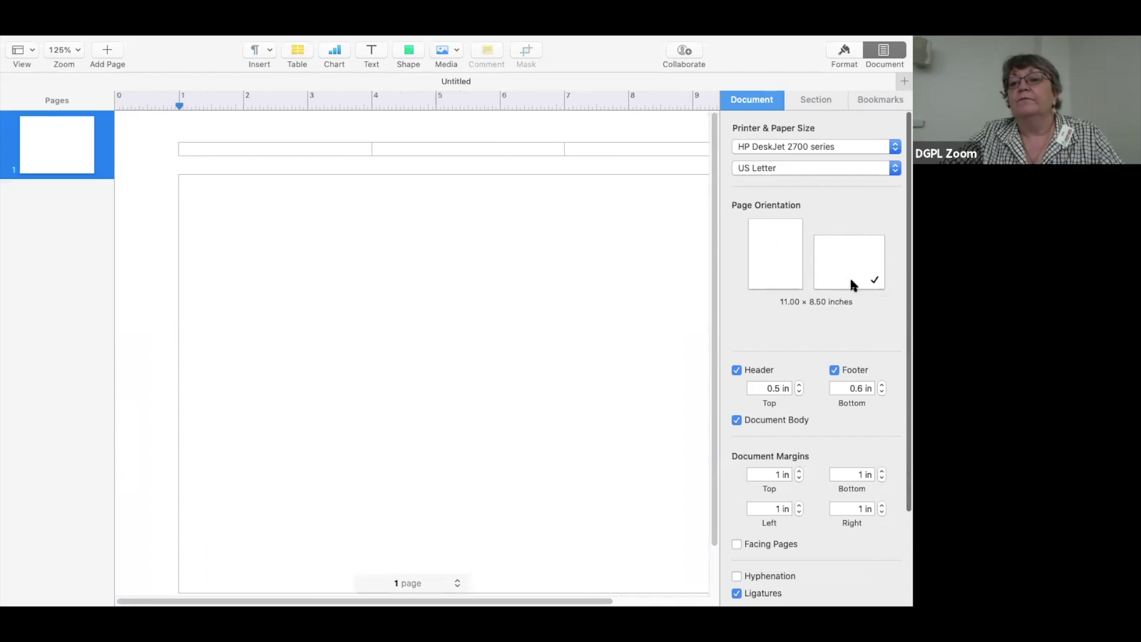
left_click(756, 262)
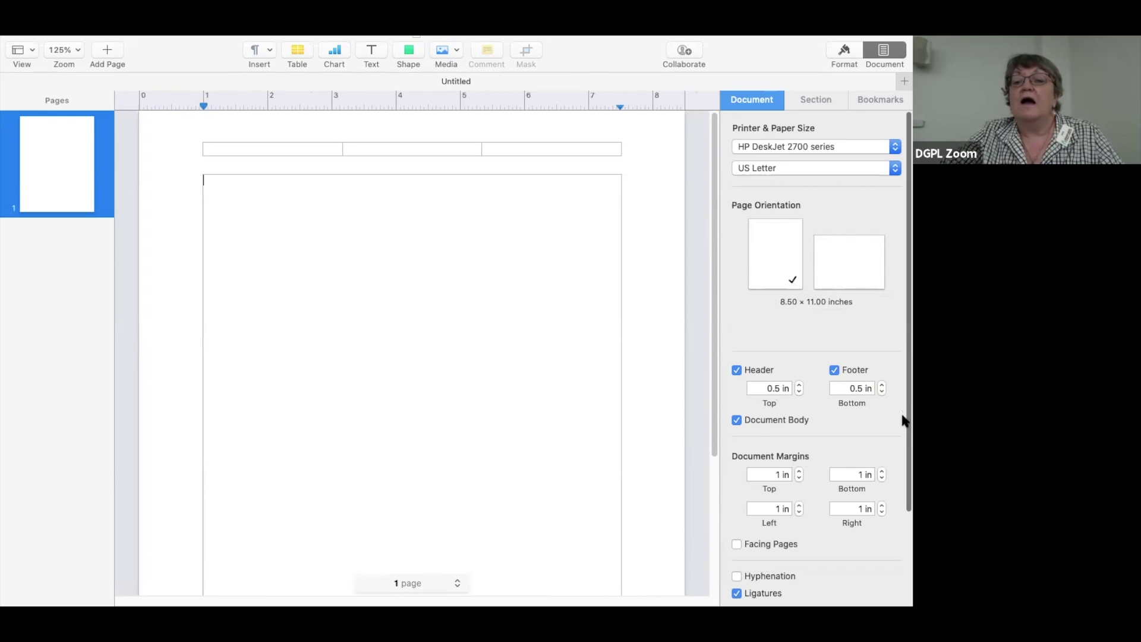
Examine the header, footer, margin, facing pages, hyphenation and ligature settings of the document
scroll(902, 426, "down", 3)
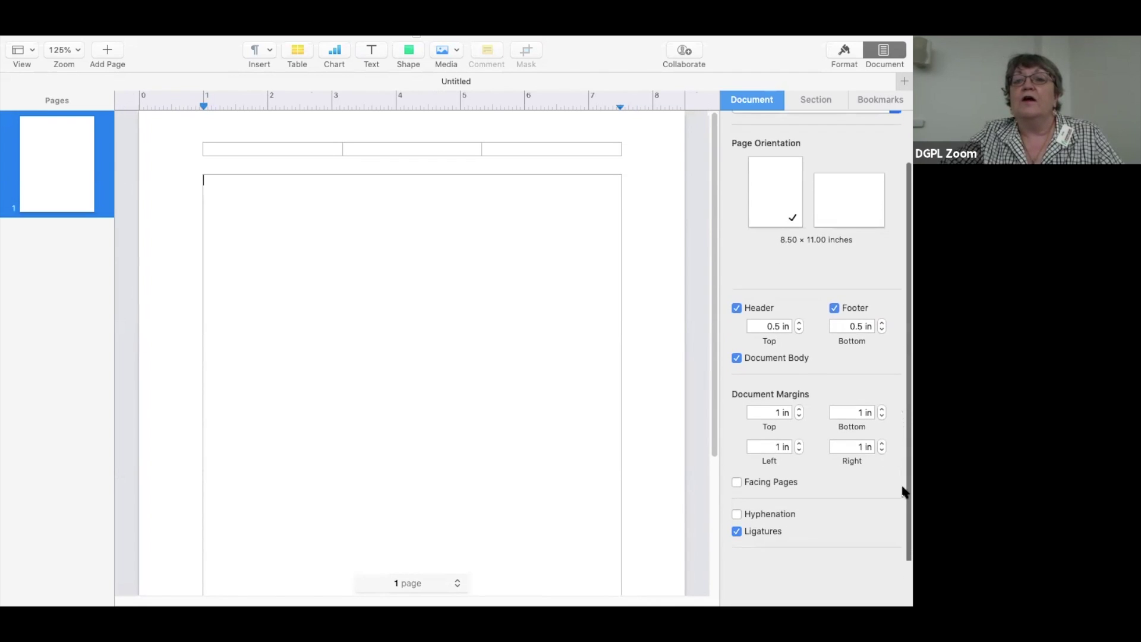
scroll(904, 477, "down", 3)
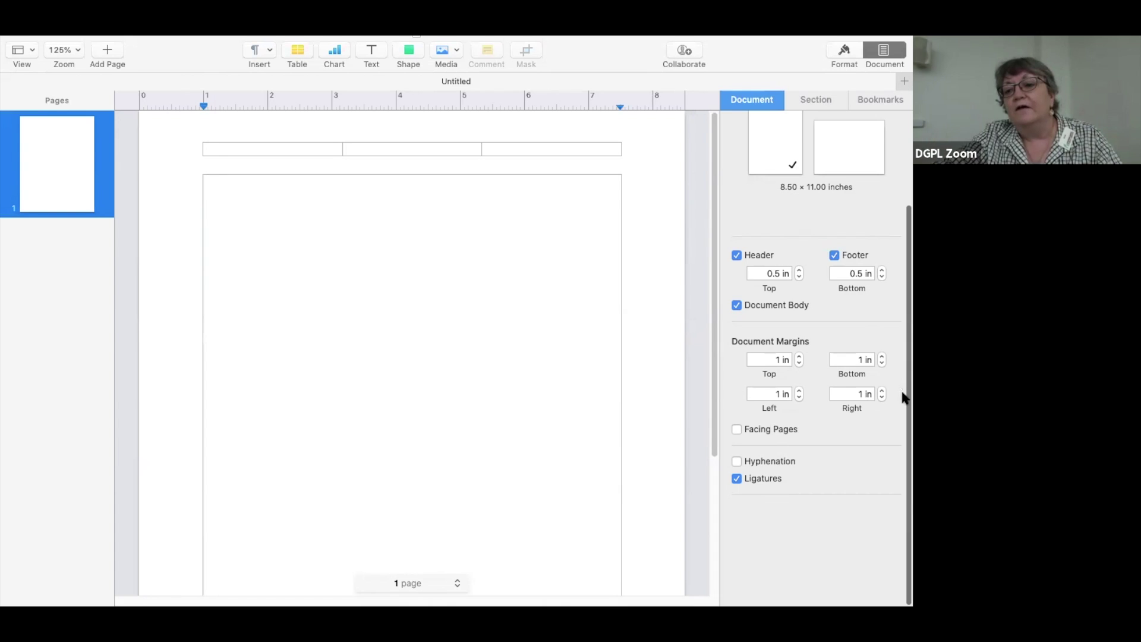
left_click_drag(903, 392, 904, 280)
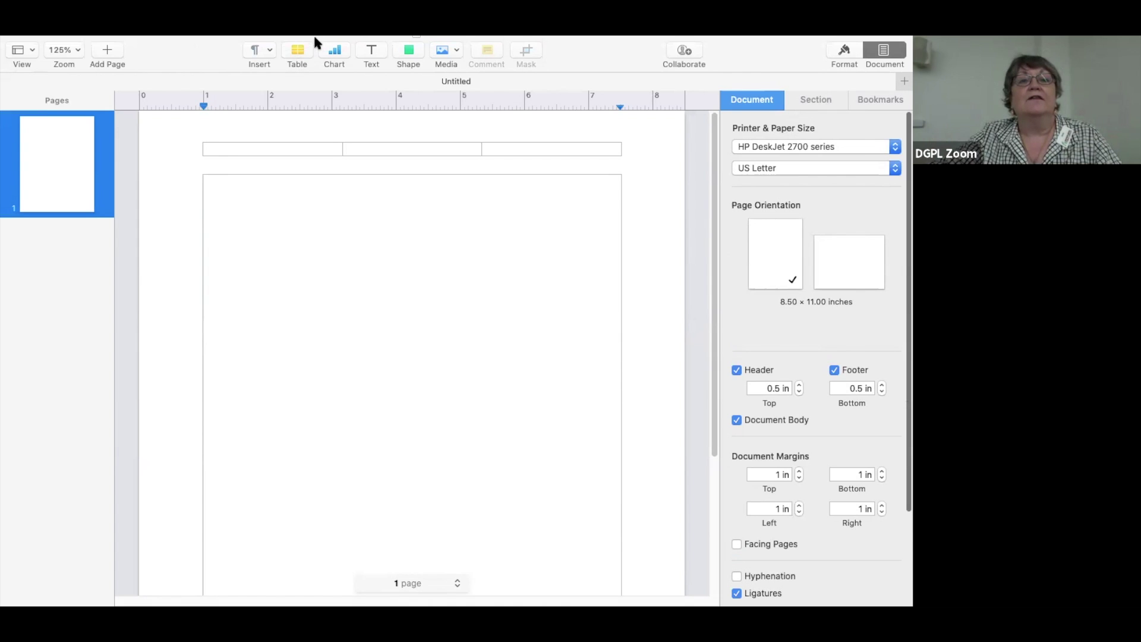
View the kinds of media that can be inserted into the document, without adding any
mouse_move(313, 38)
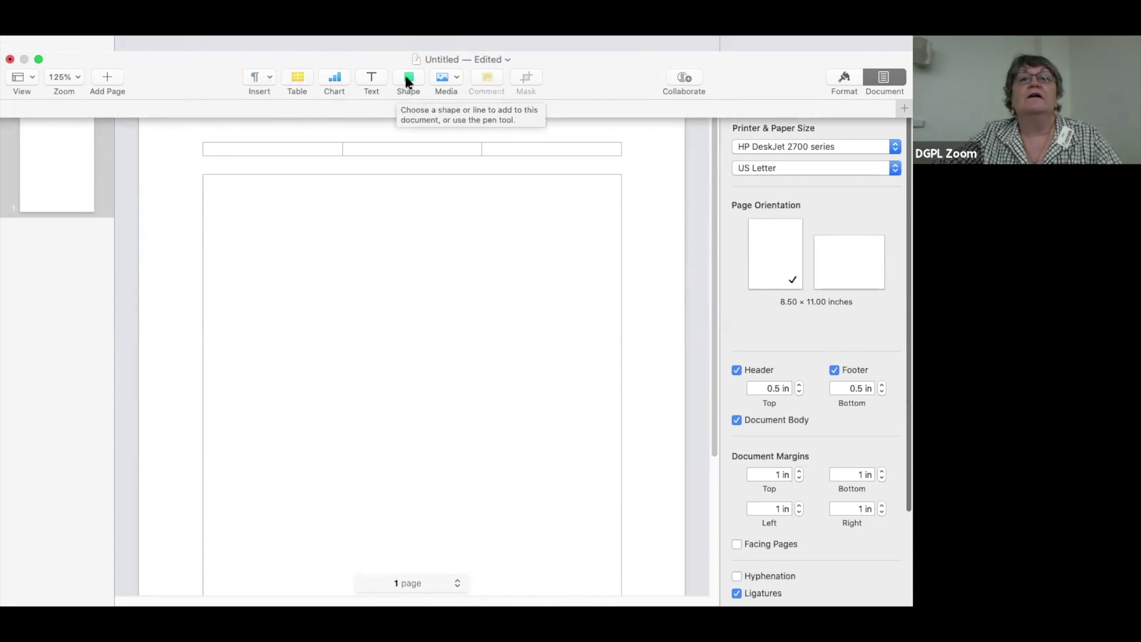
left_click(459, 77)
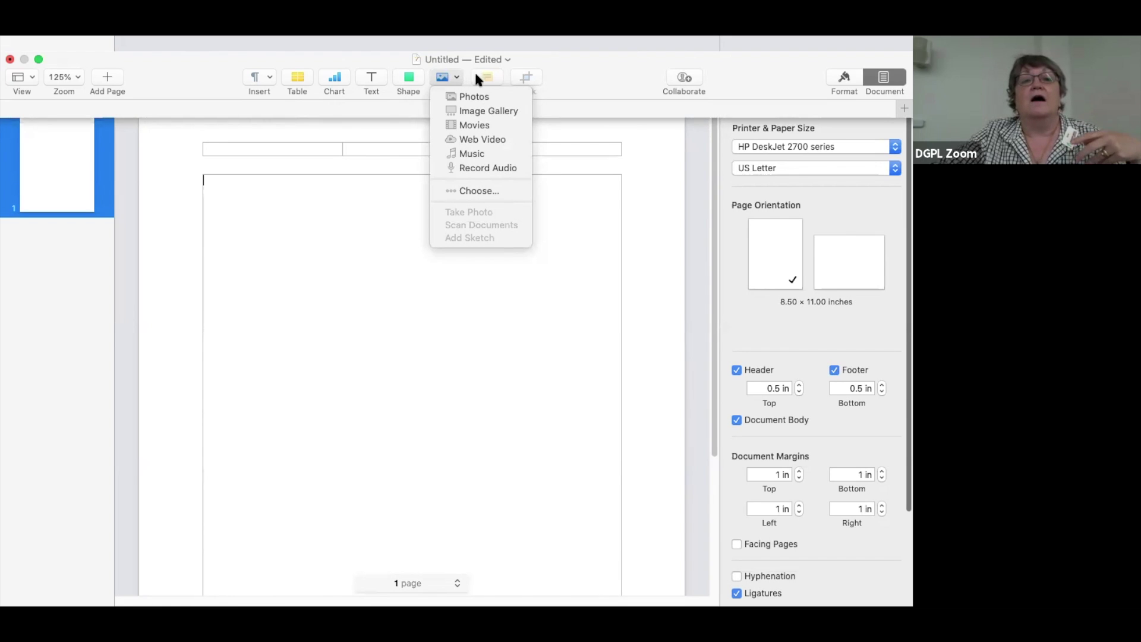
left_click(486, 80)
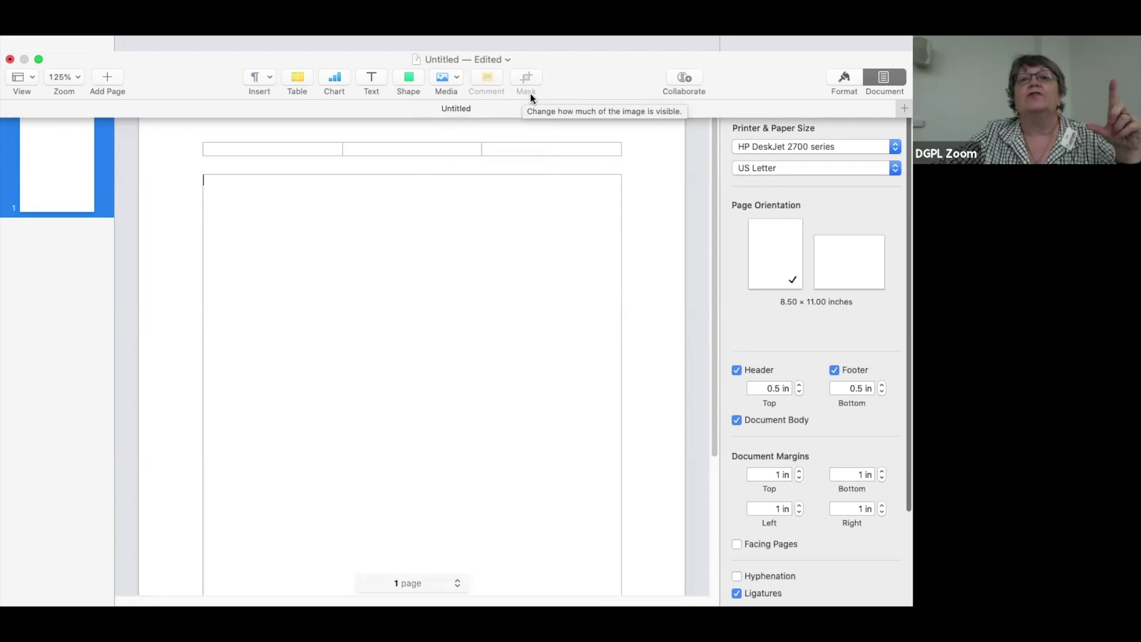
Open the toolbar customization and look through the items that can be added to the toolbar
right_click(565, 75)
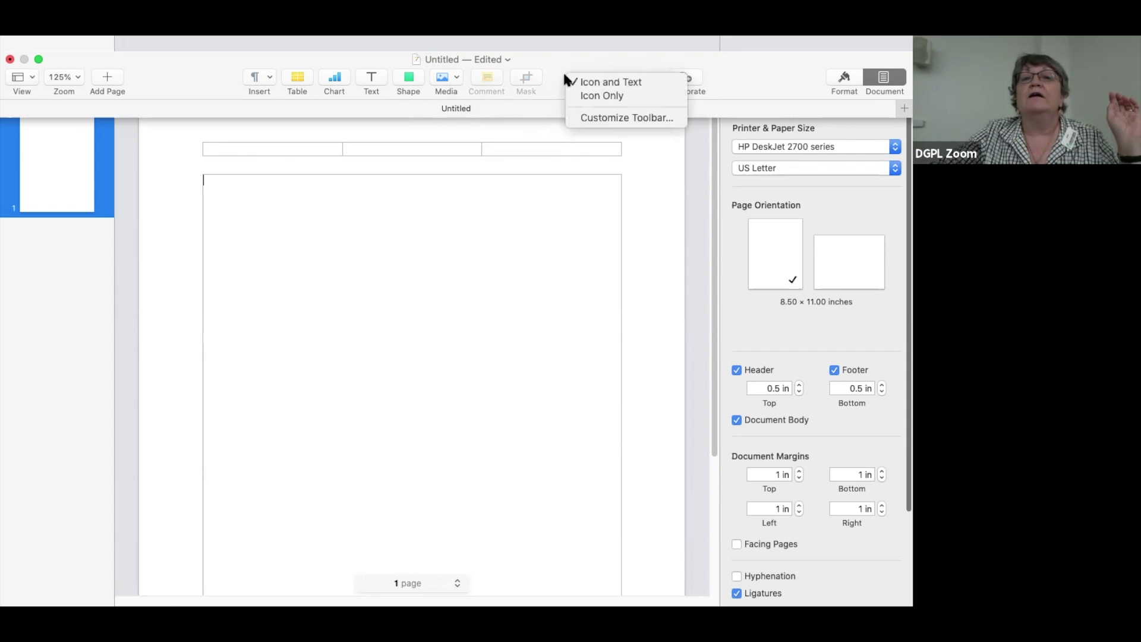
left_click(588, 119)
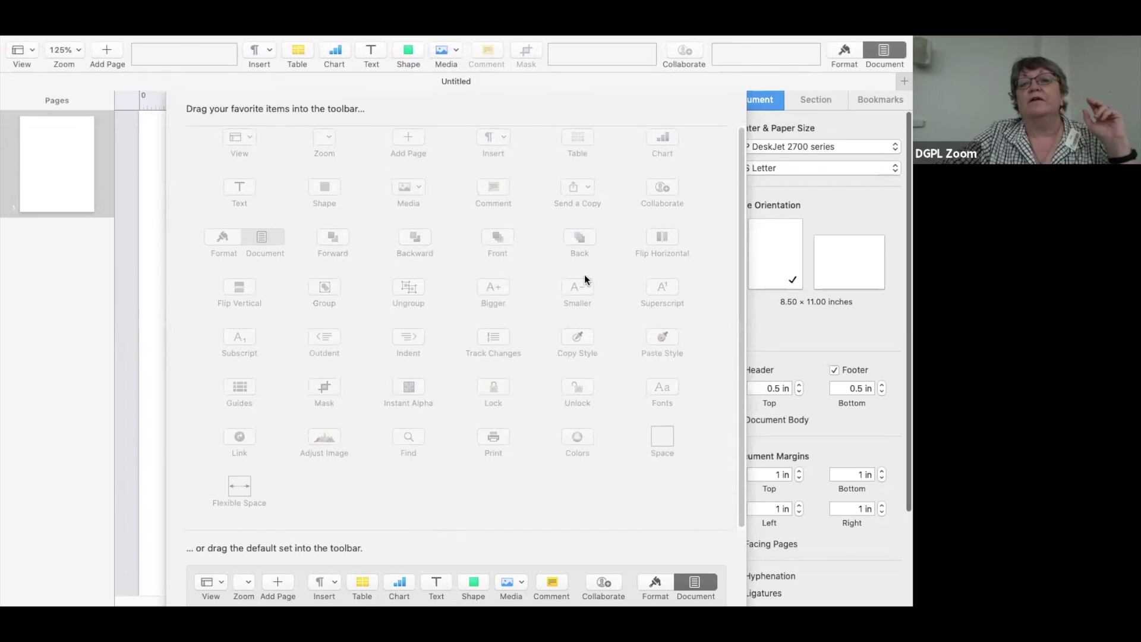
left_click(742, 333)
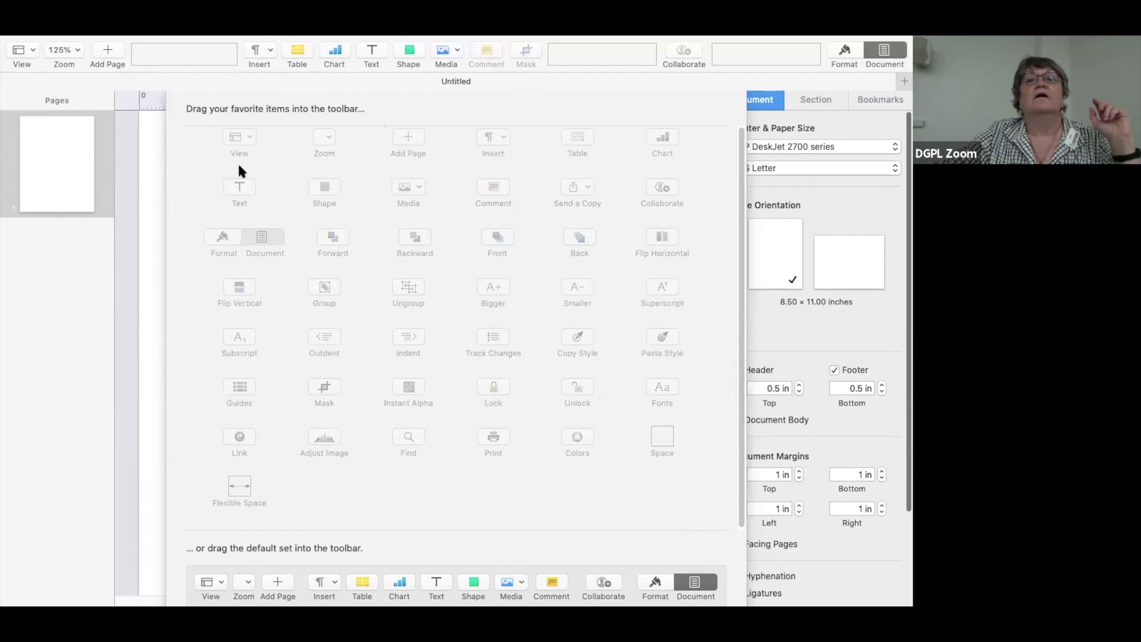
left_click(149, 176)
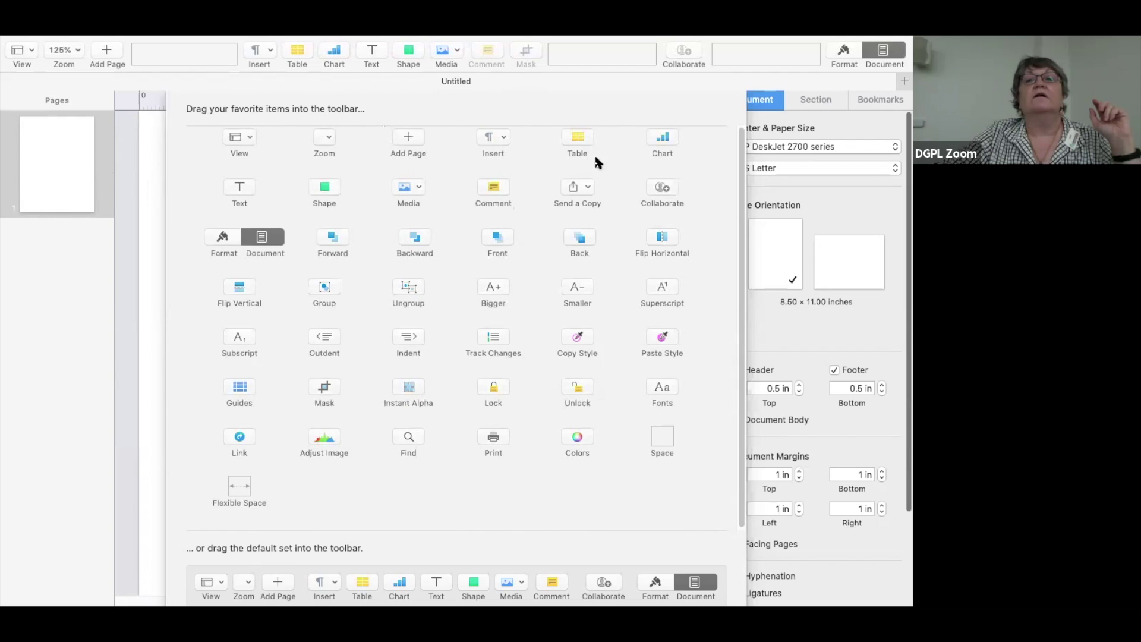
scroll(741, 515, "down", 1)
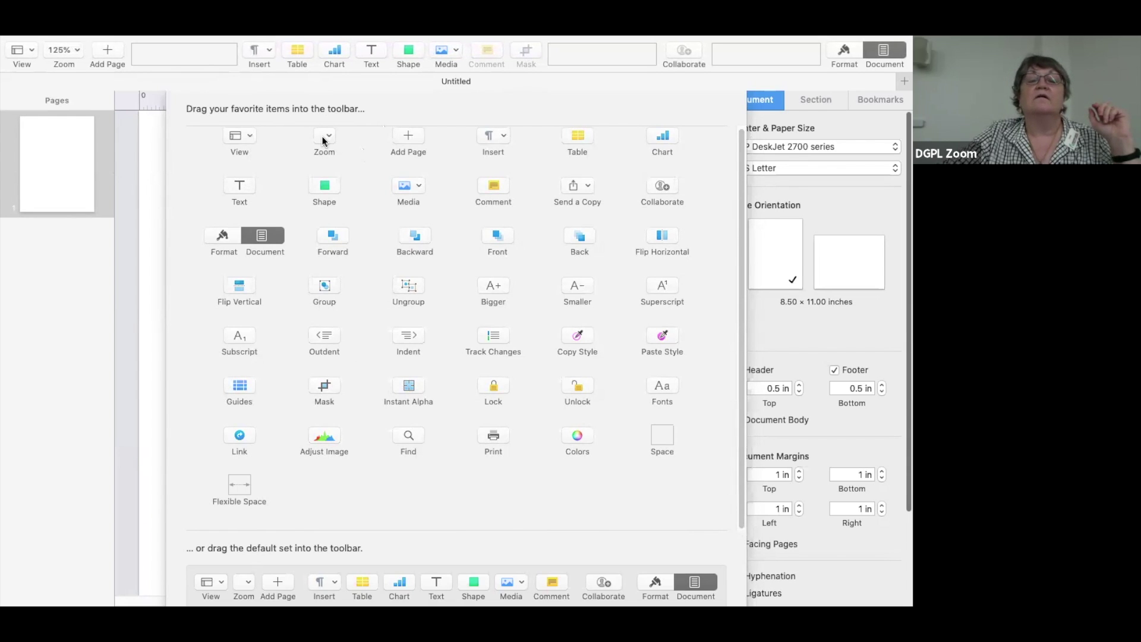
scroll(743, 173, "up", 1)
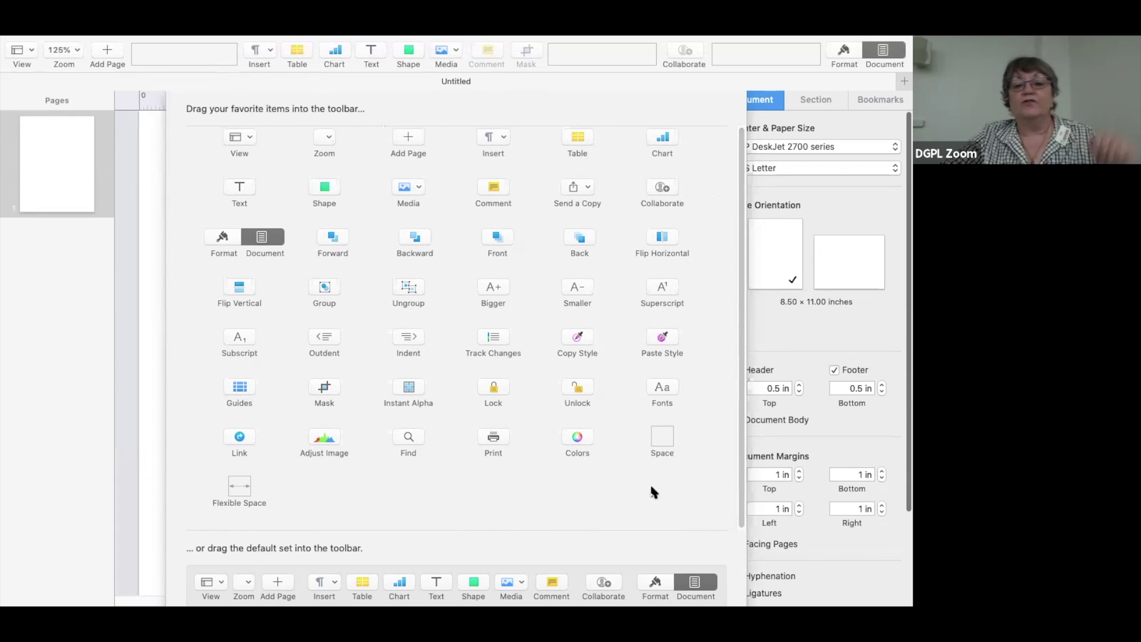
scroll(743, 535, "down", 1)
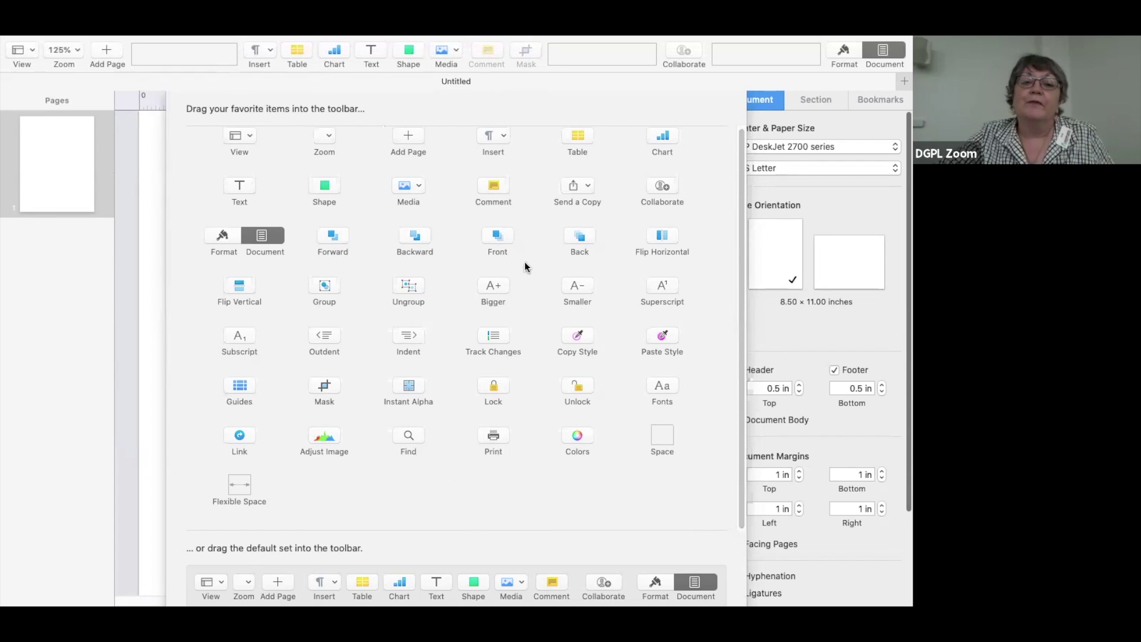
key("Return")
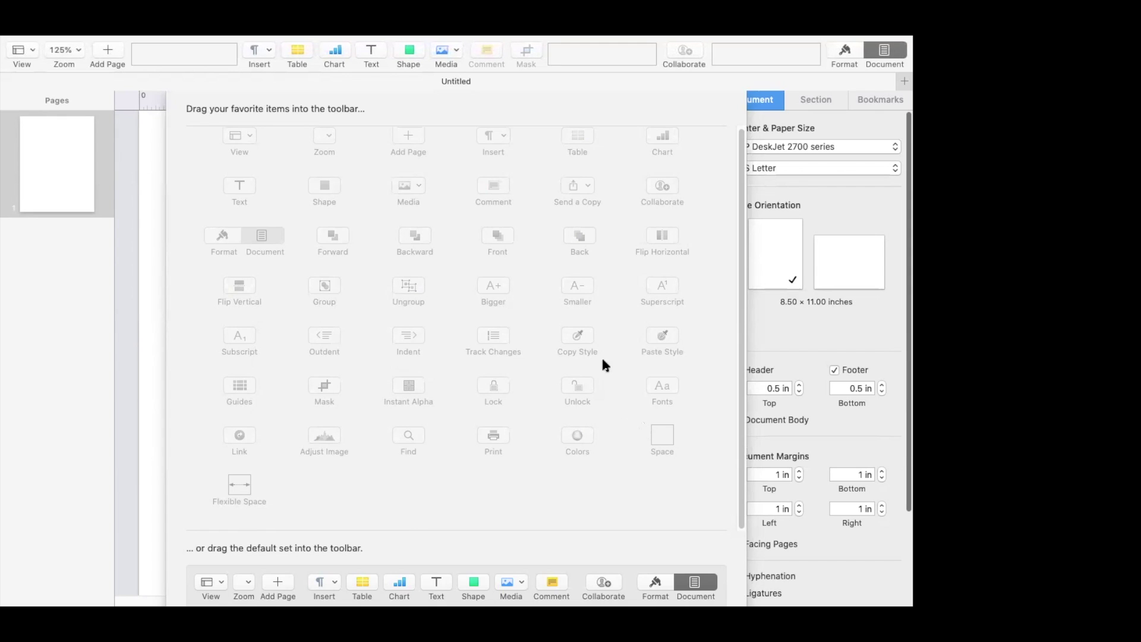
left_click(739, 527)
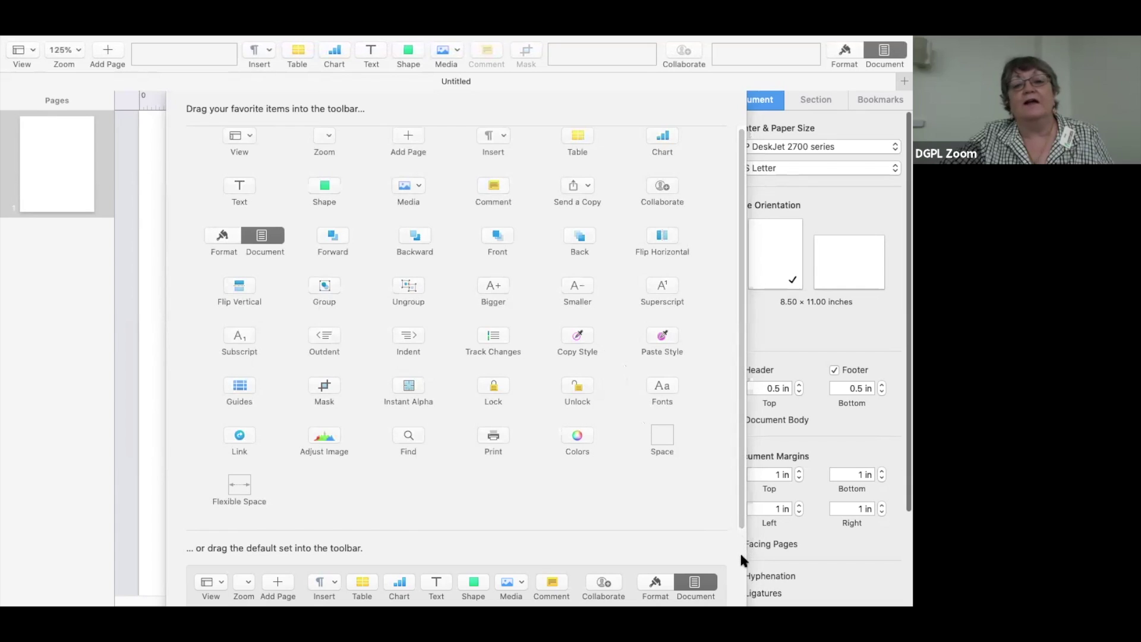
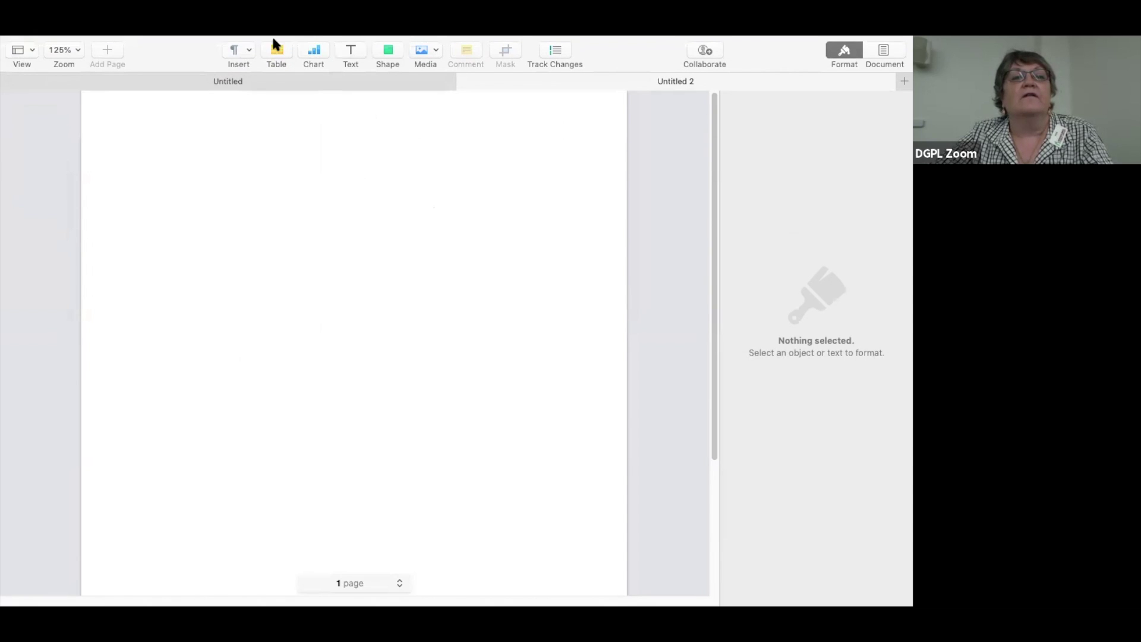
Show the page thumbnails and the ruler in the blank Untitled 2 document
left_click(31, 50)
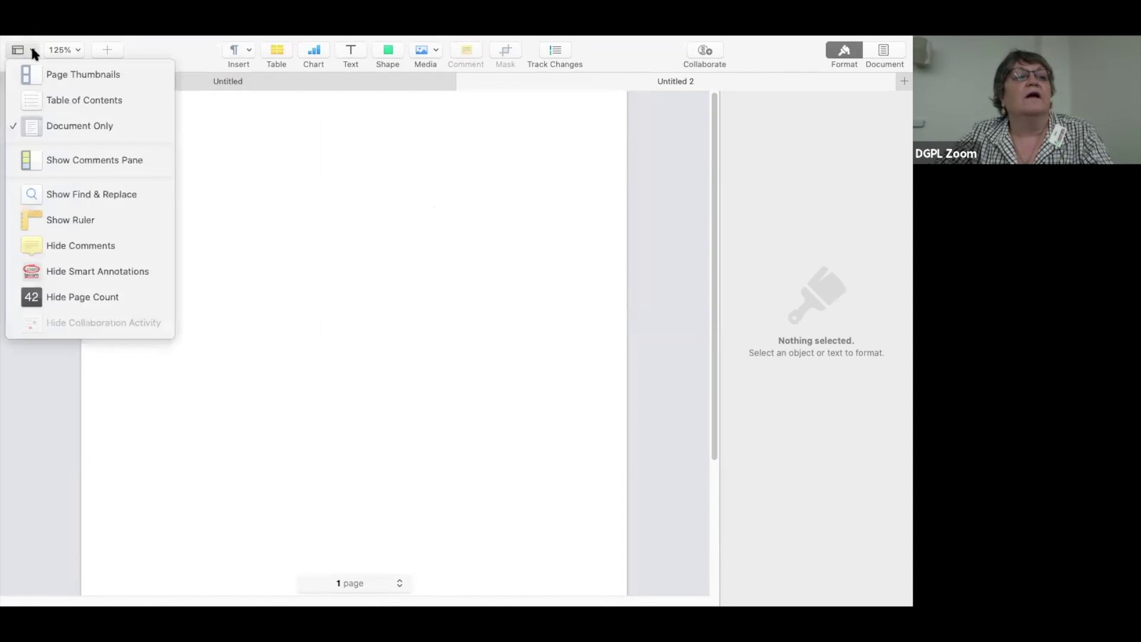
left_click(54, 80)
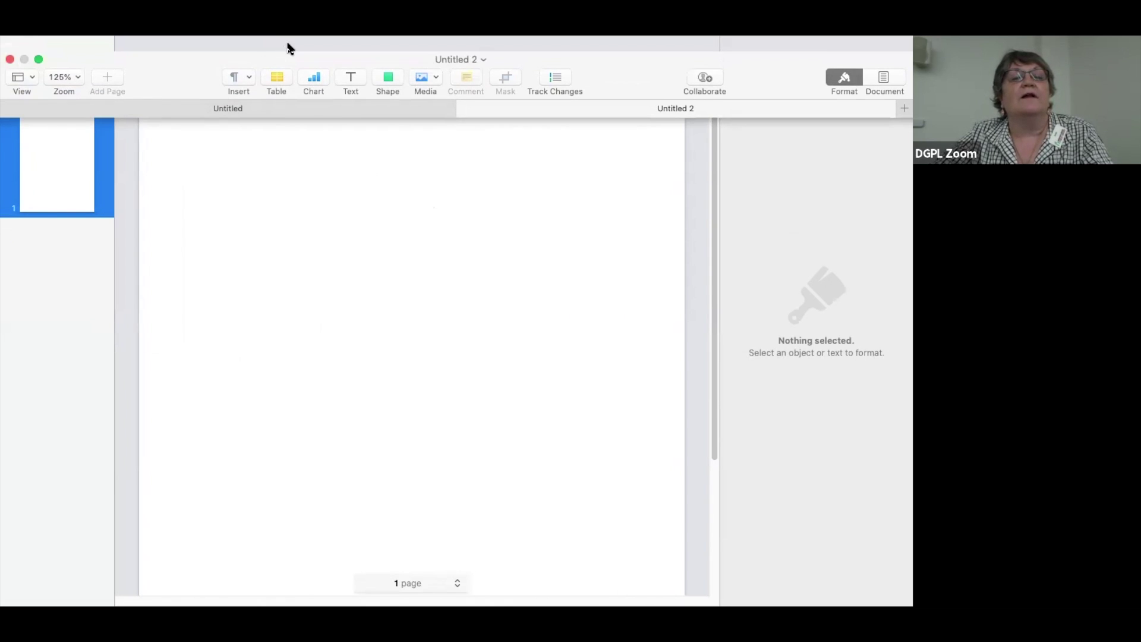
left_click(288, 47)
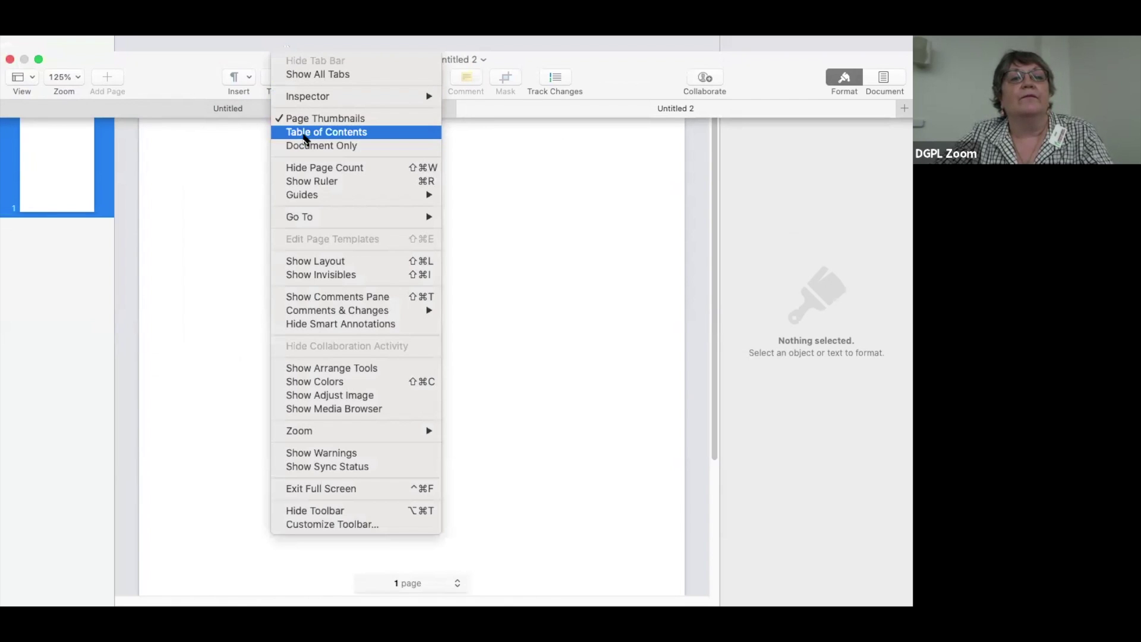
left_click(303, 181)
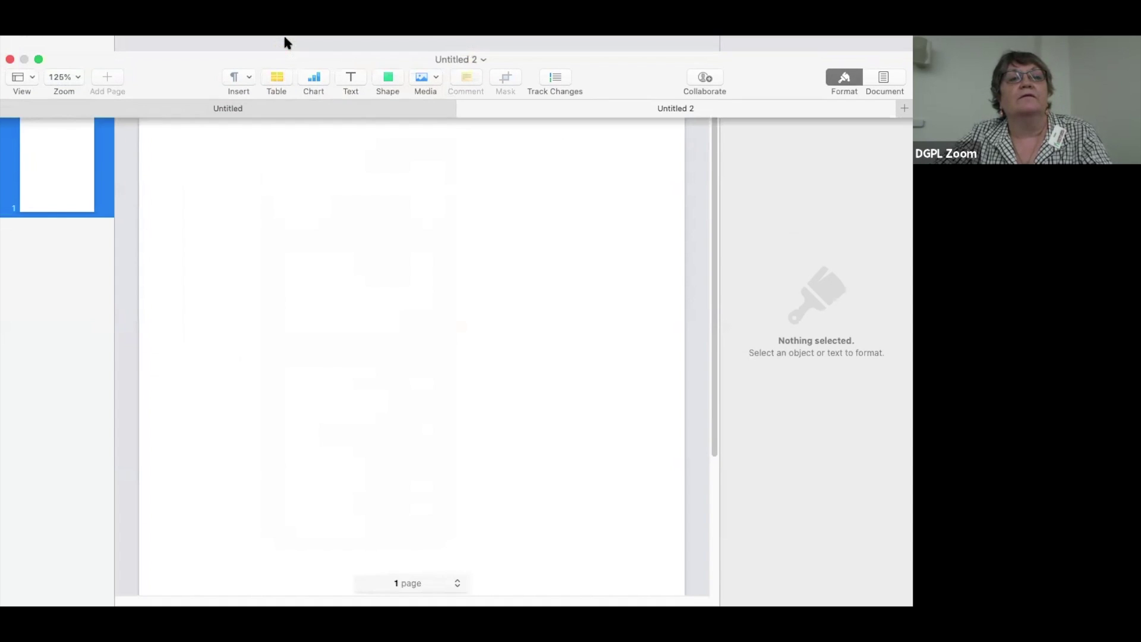
Show the layout boundaries and the invisible characters in the document
left_click(284, 44)
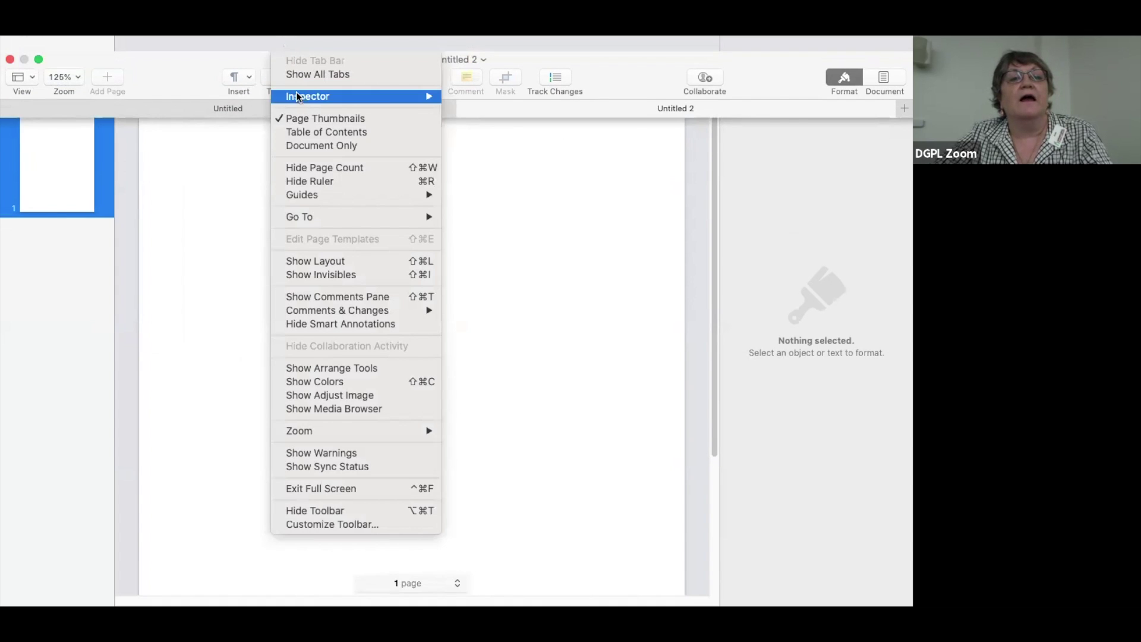
left_click(314, 261)
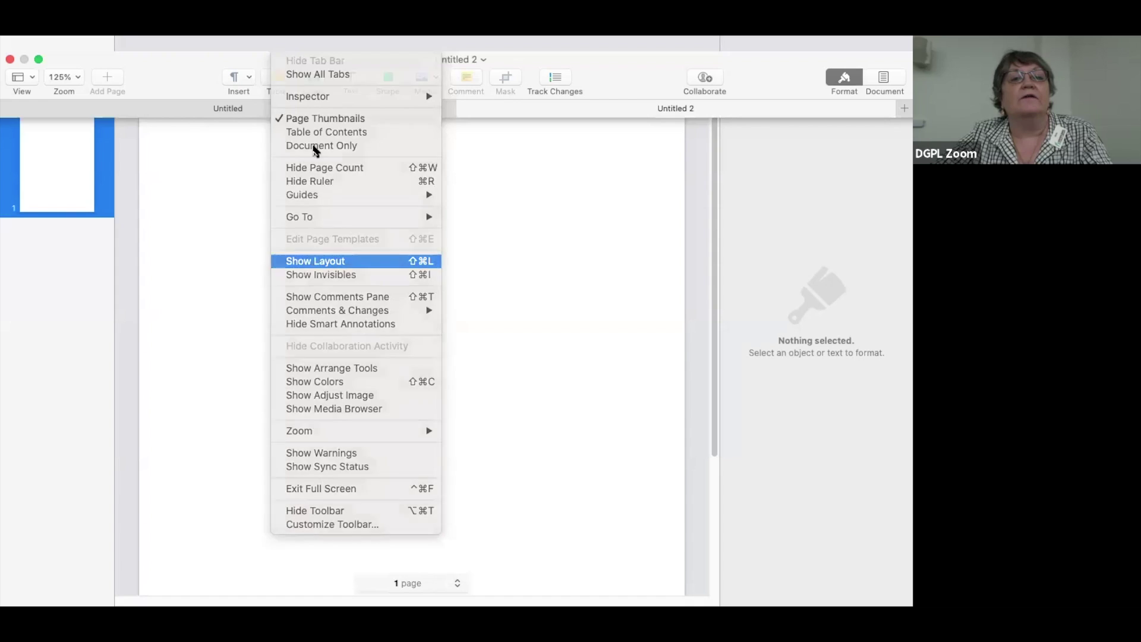
left_click(284, 43)
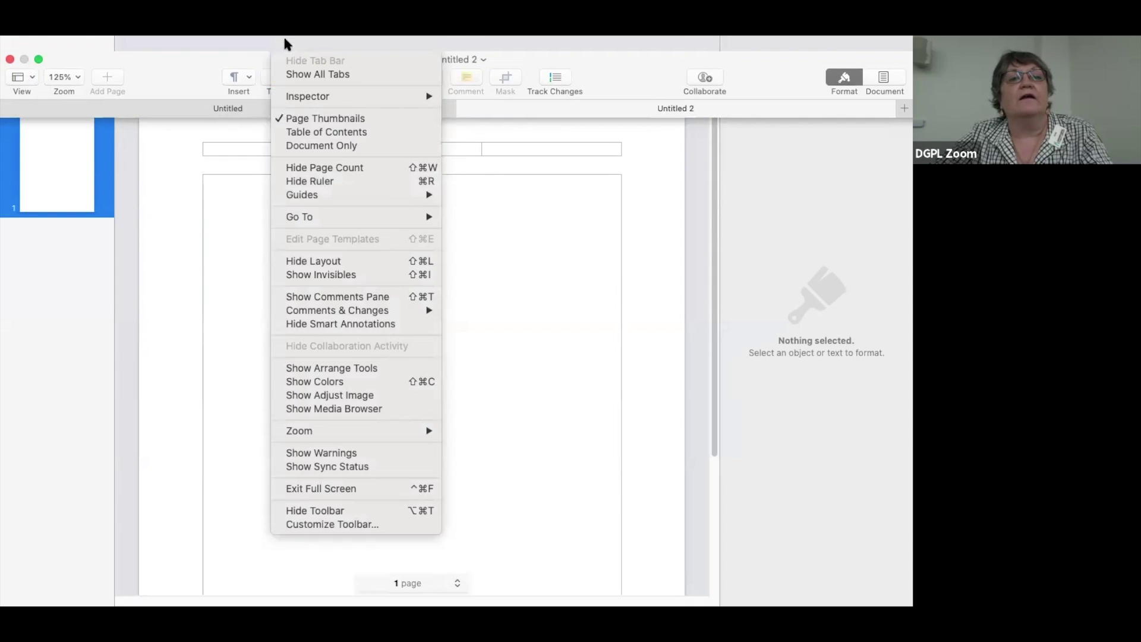
left_click(315, 273)
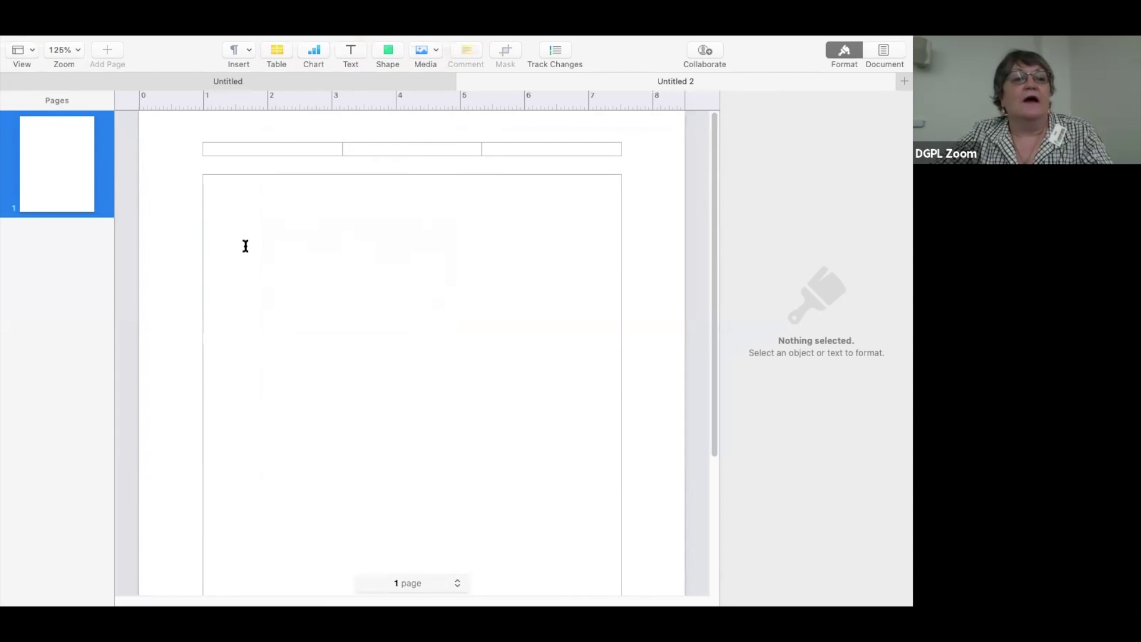
Paste the copied Lorem ipsum paragraphs into the document body and return to the start of the text
left_click(245, 223)
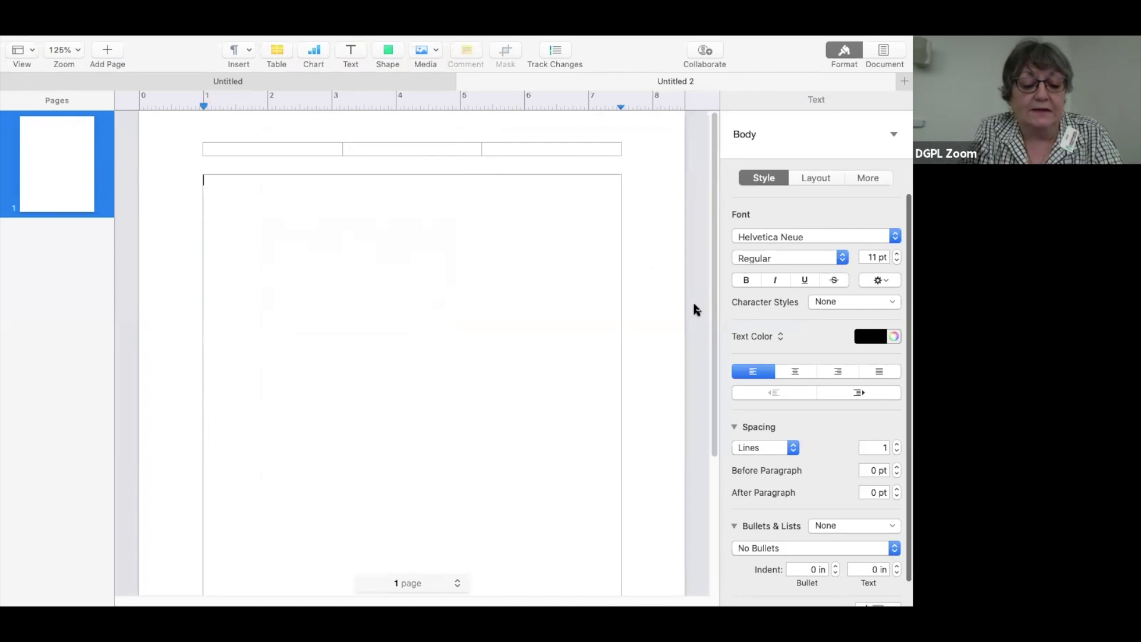
key("super+v")
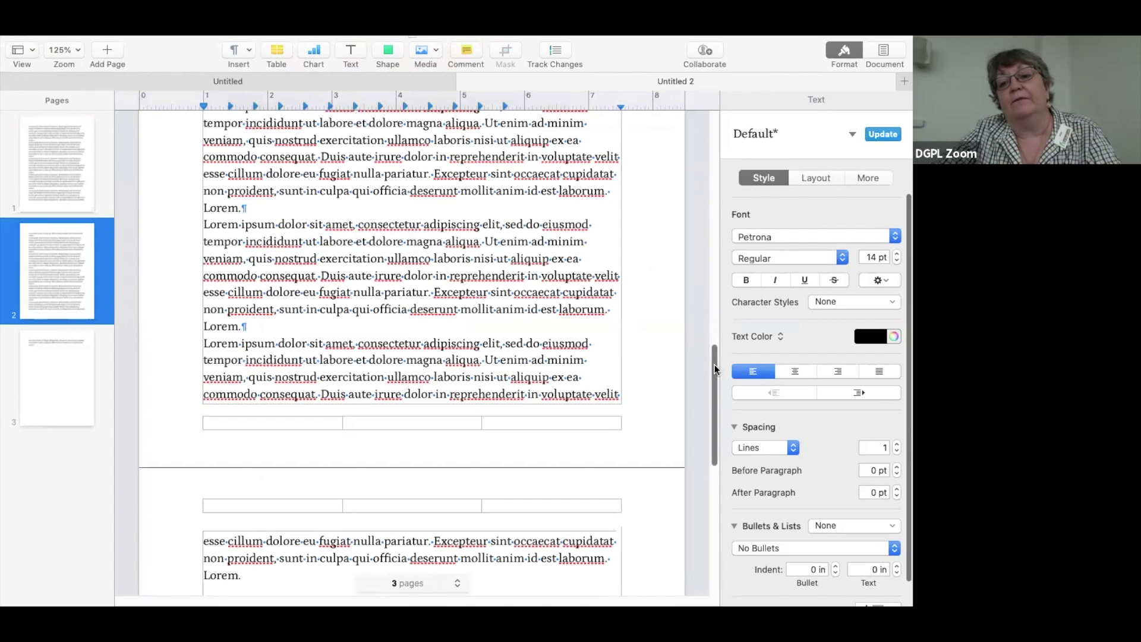
scroll(706, 238, "up", 15)
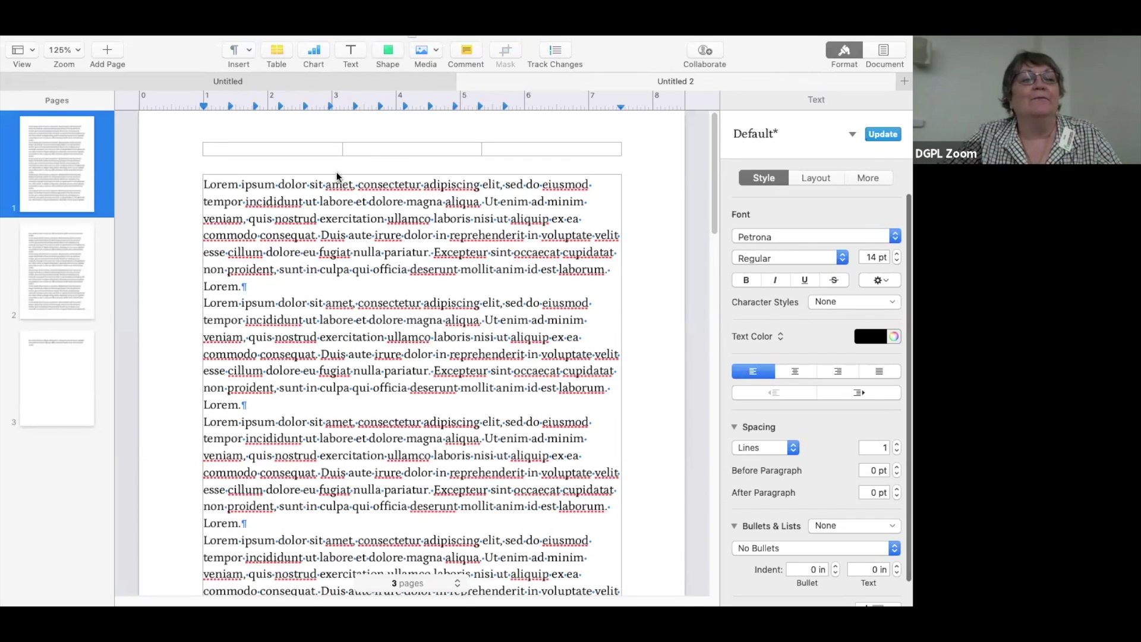
Insert a page break before the first paragraph that begins on page 2
left_click(141, 43)
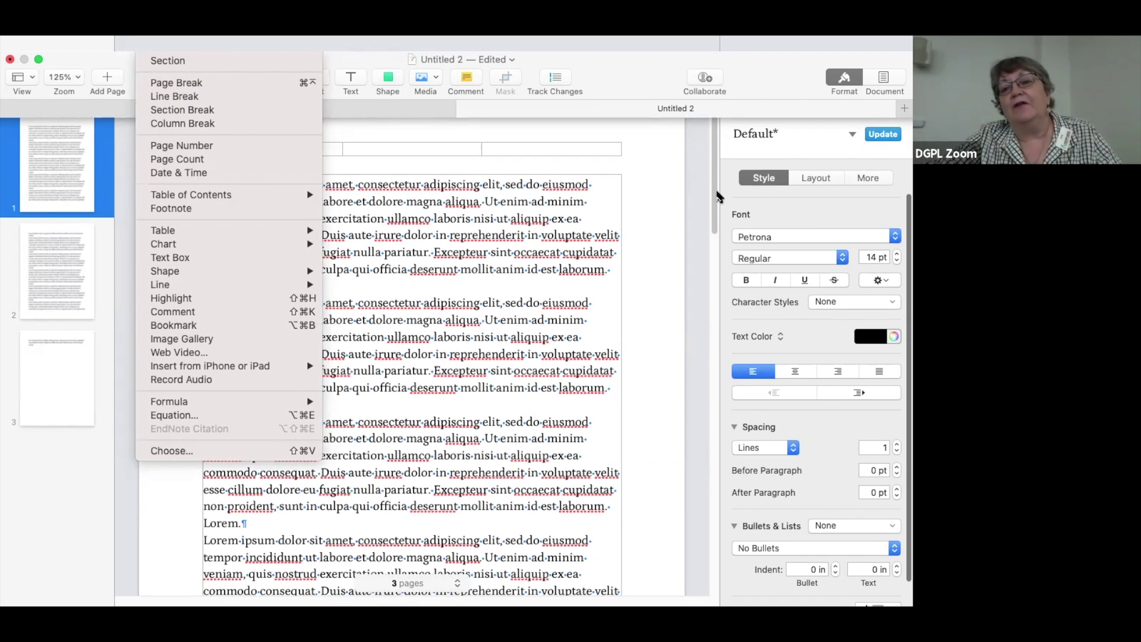
left_click(718, 276)
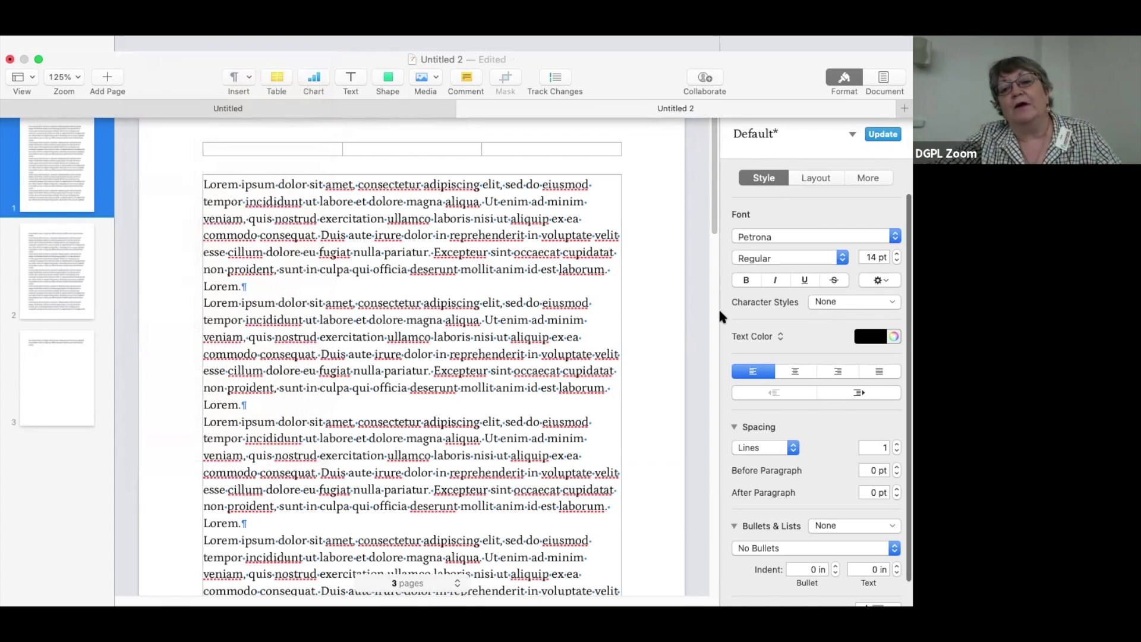
scroll(715, 341, "down", 10)
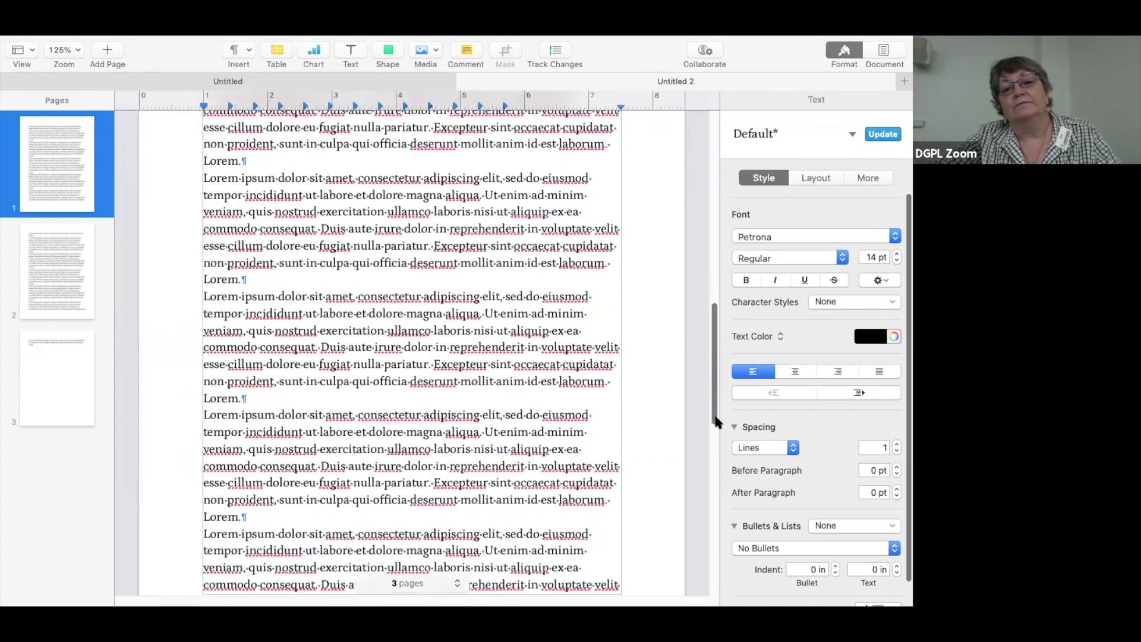
scroll(726, 424, "down", 5)
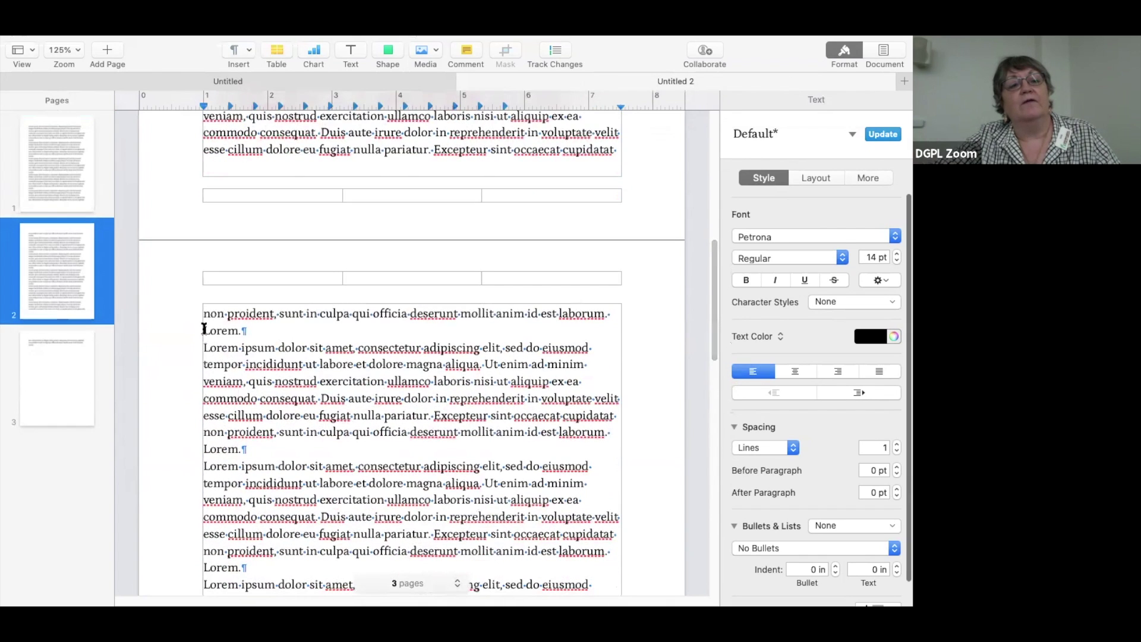
left_click(204, 349)
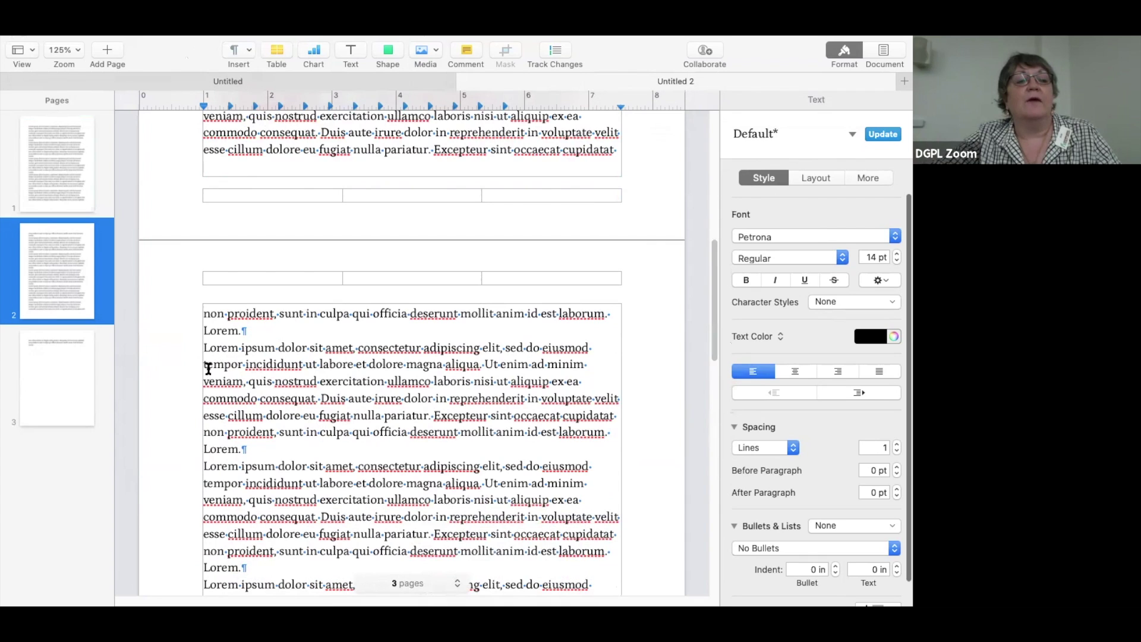
mouse_move(204, 41)
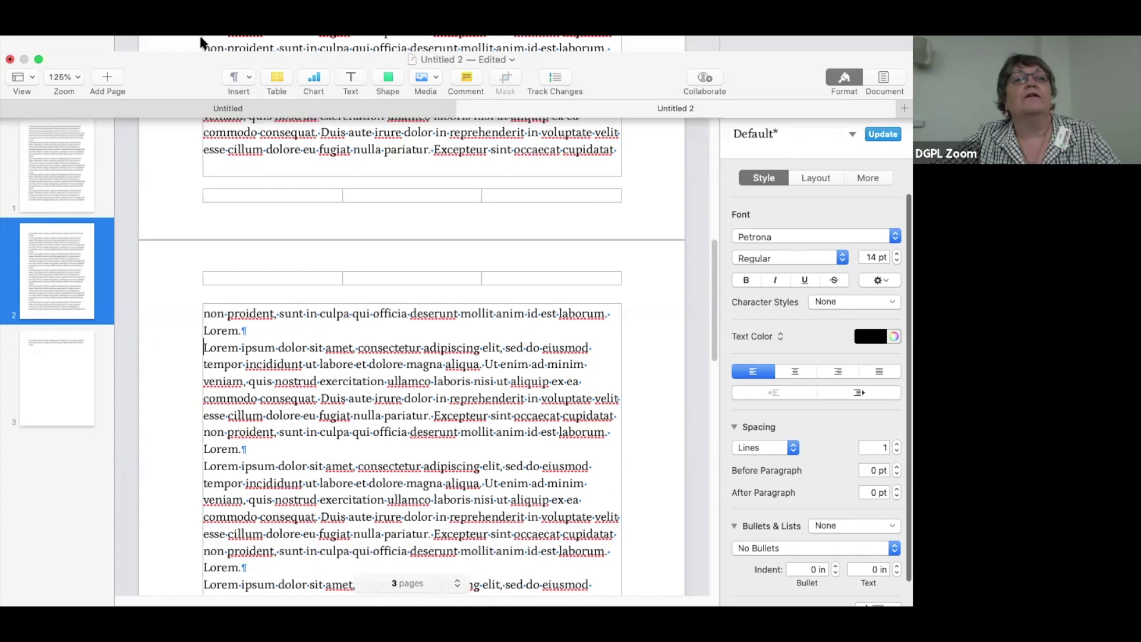
left_click(150, 43)
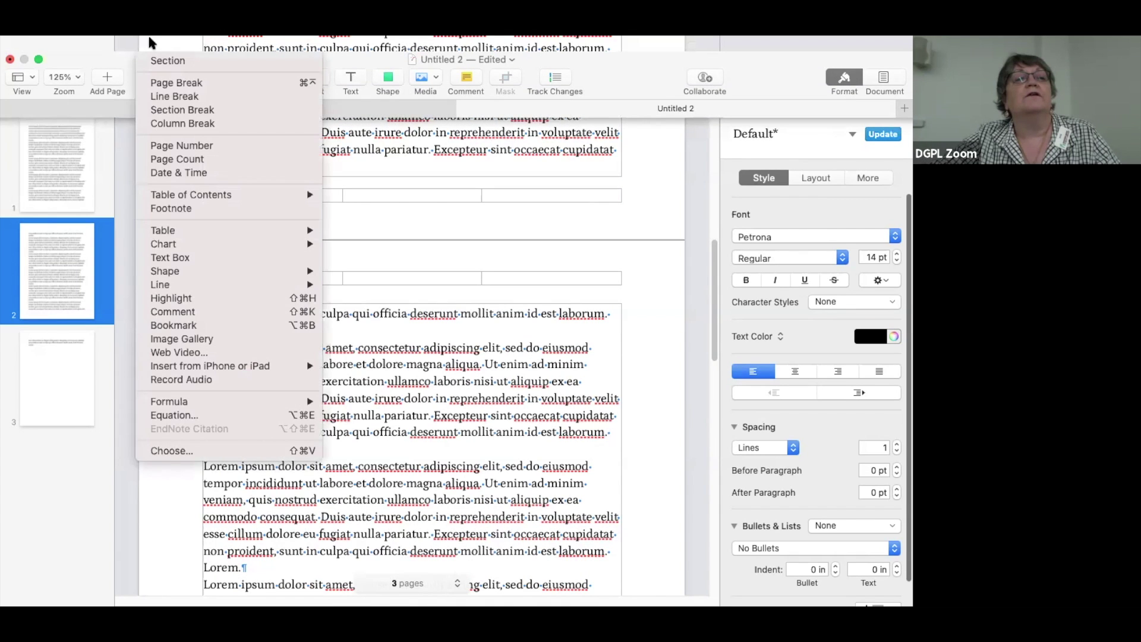
left_click(162, 82)
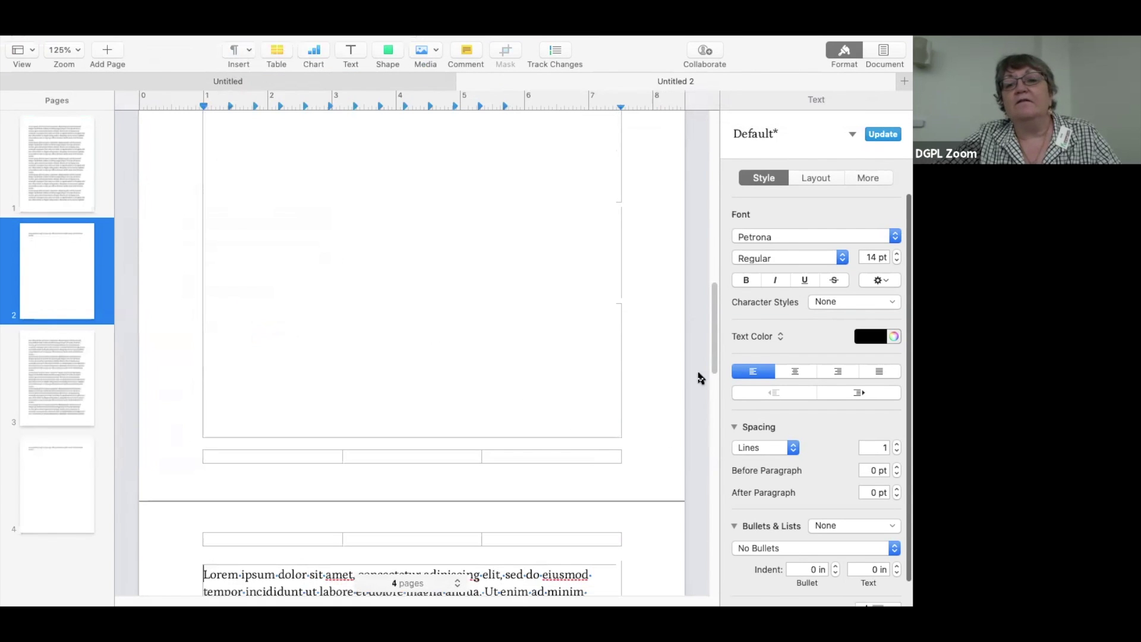
Review the text around the new page break from the first page, and delete the break
left_click_drag(713, 364, 692, 205)
scroll(691, 197, "down", 1)
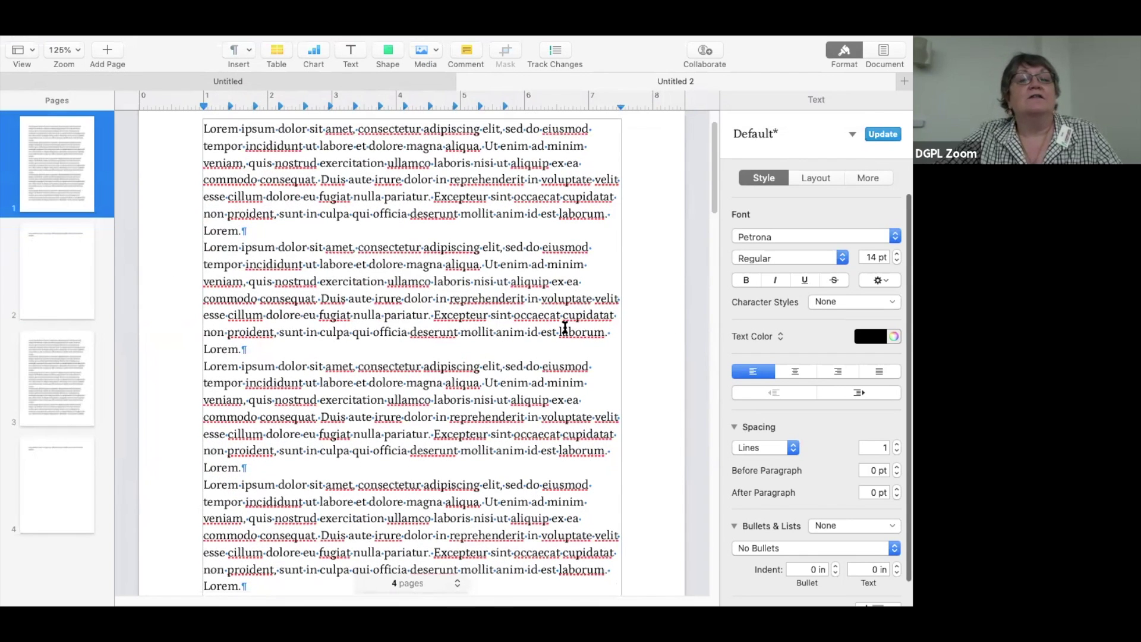
scroll(718, 119, "up", 2)
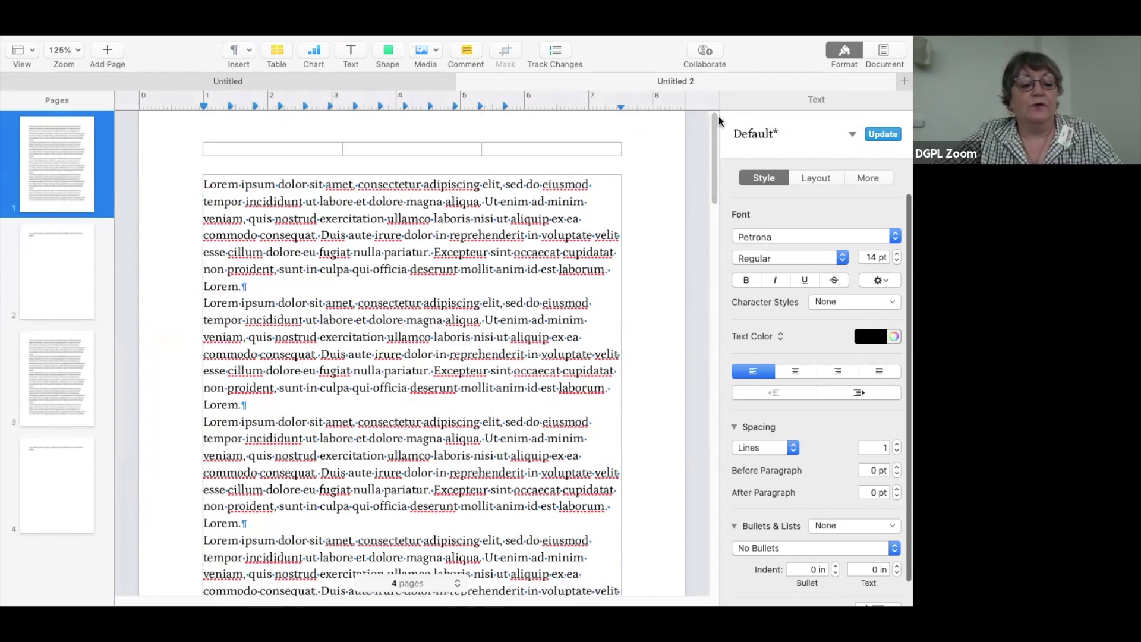
key("BackSpace")
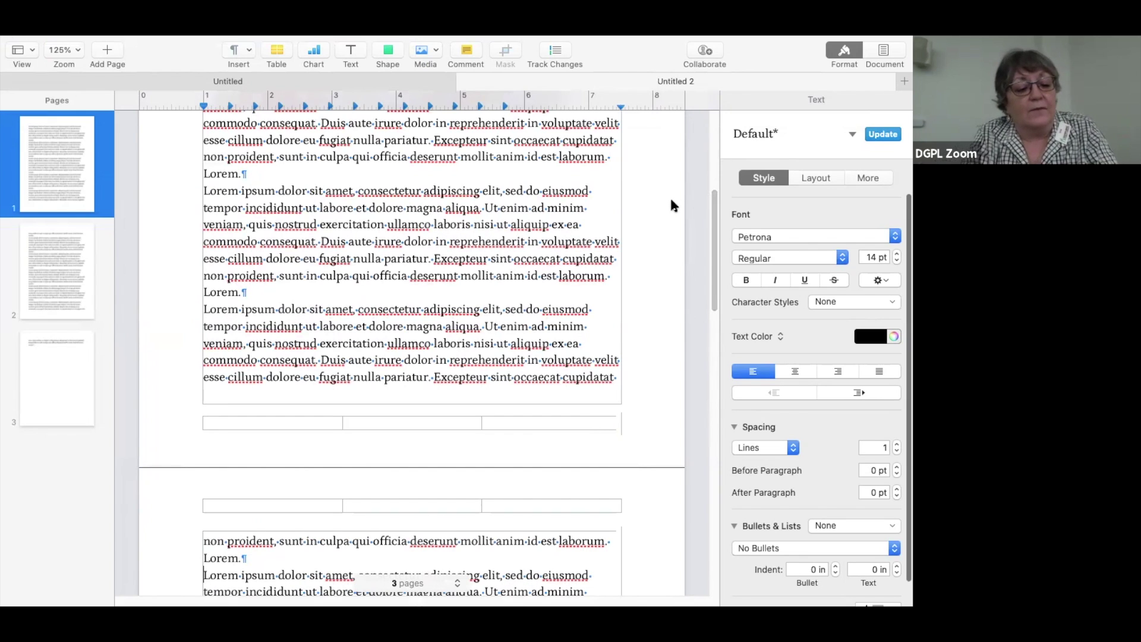
Insert the page break again before the same paragraph and compare pages 1 and 2 using their thumbnails
key("super+Return")
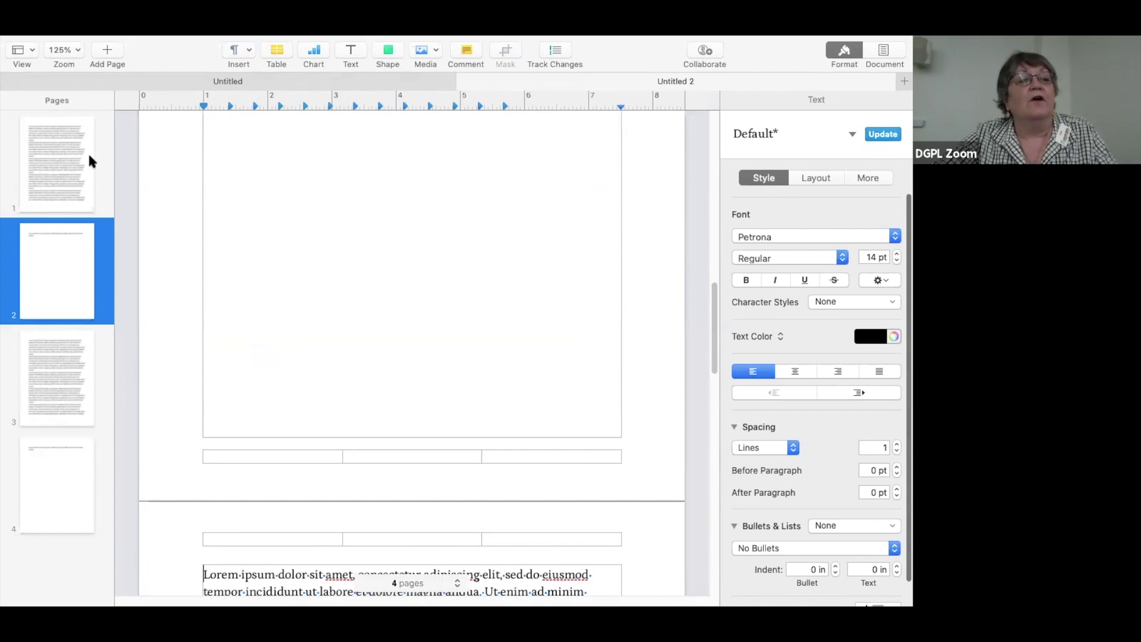
left_click(80, 133)
left_click(77, 251)
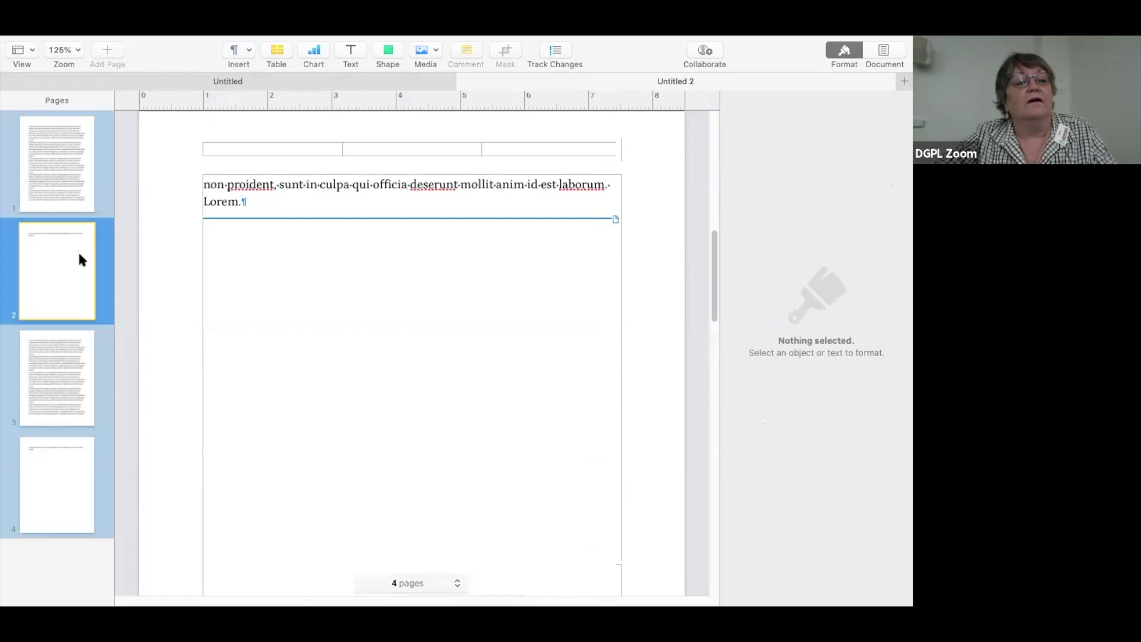
left_click(65, 139)
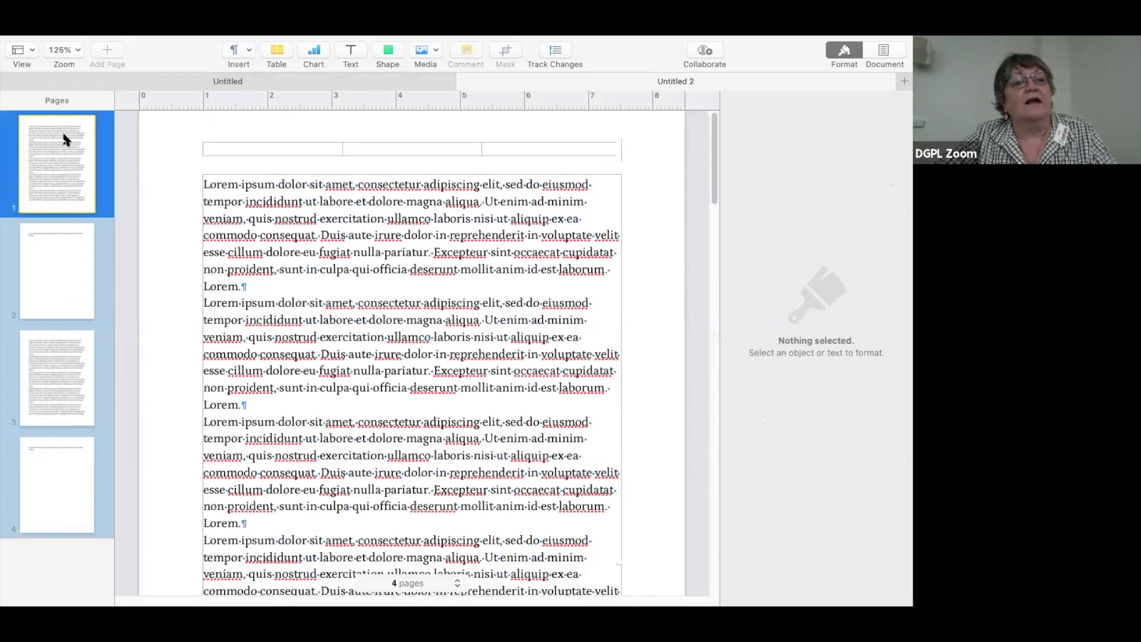
left_click(53, 287)
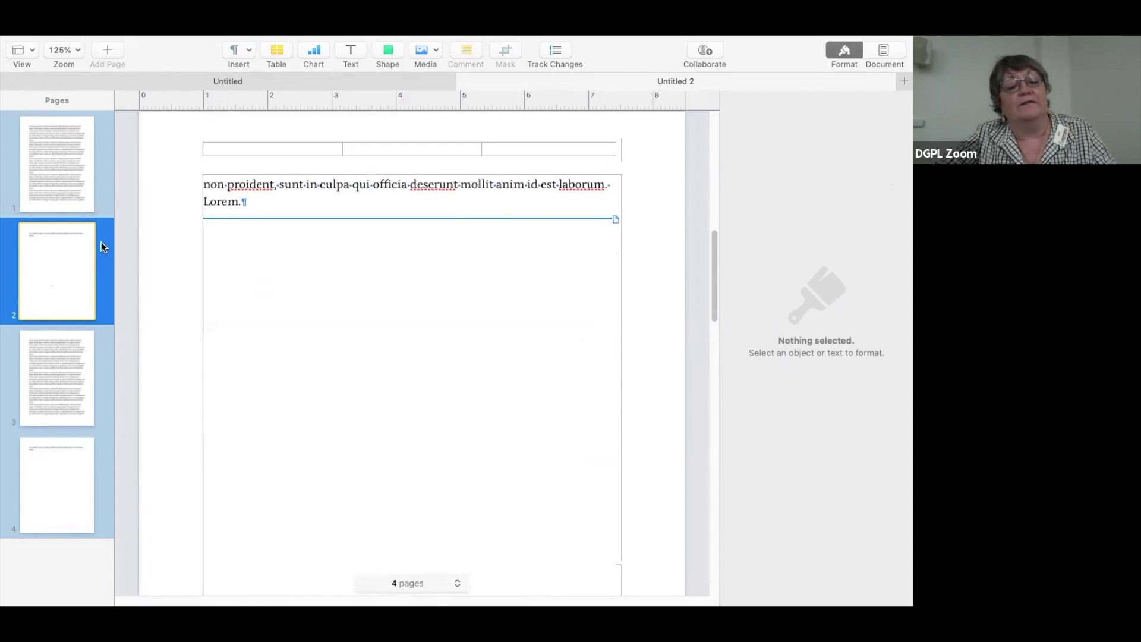
left_click(83, 142)
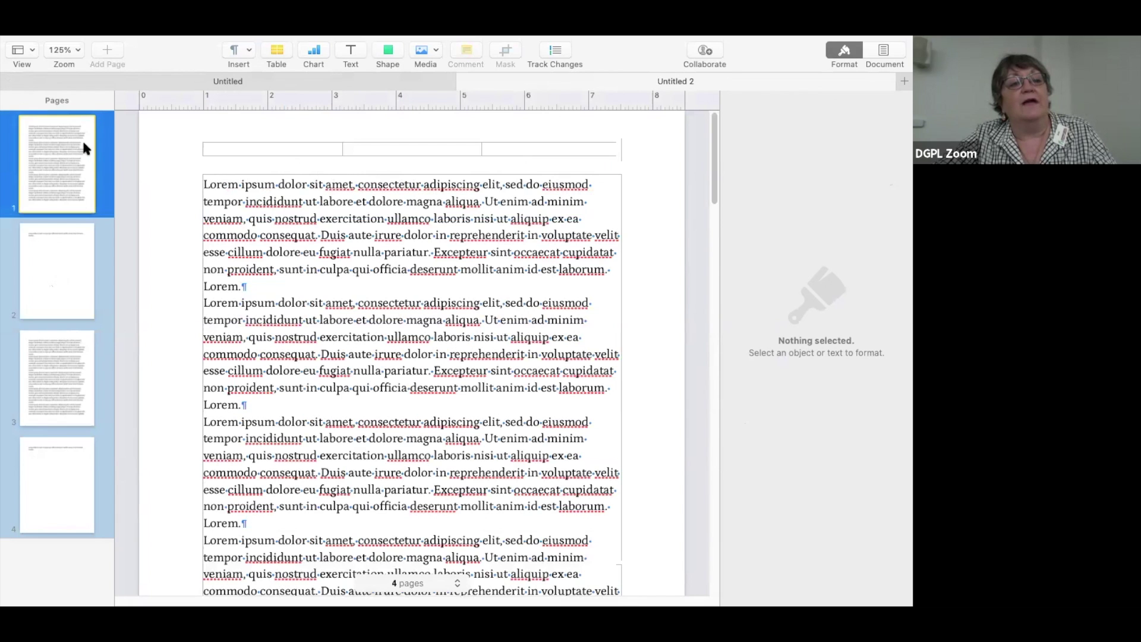
left_click(67, 249)
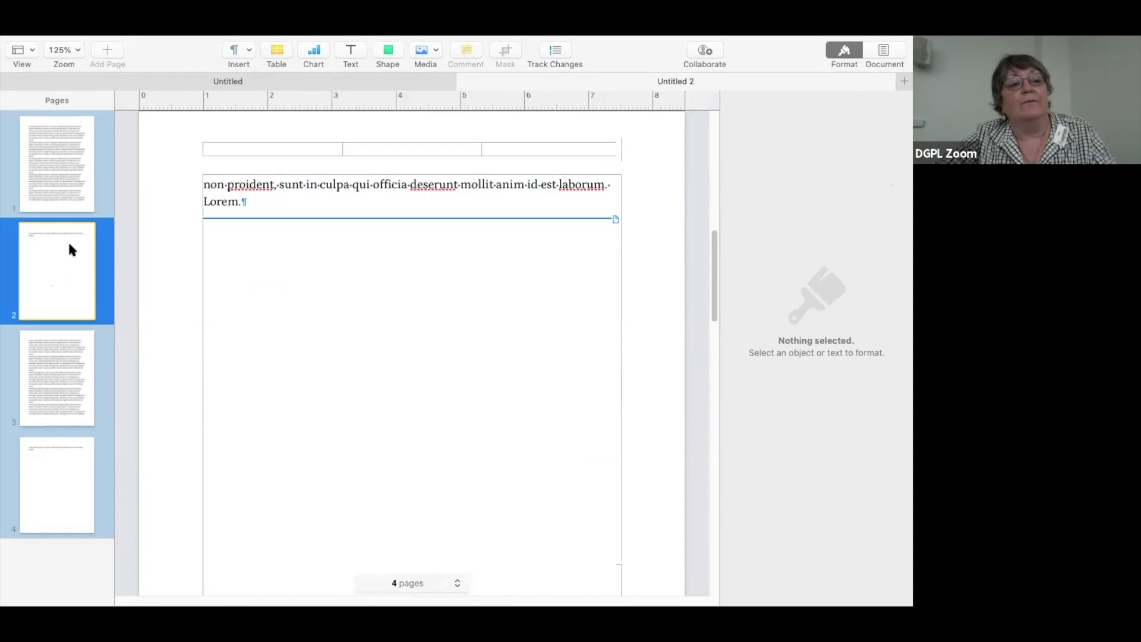
Delete the reinserted page break below the short text on page 2
left_click(178, 191)
key("BackSpace")
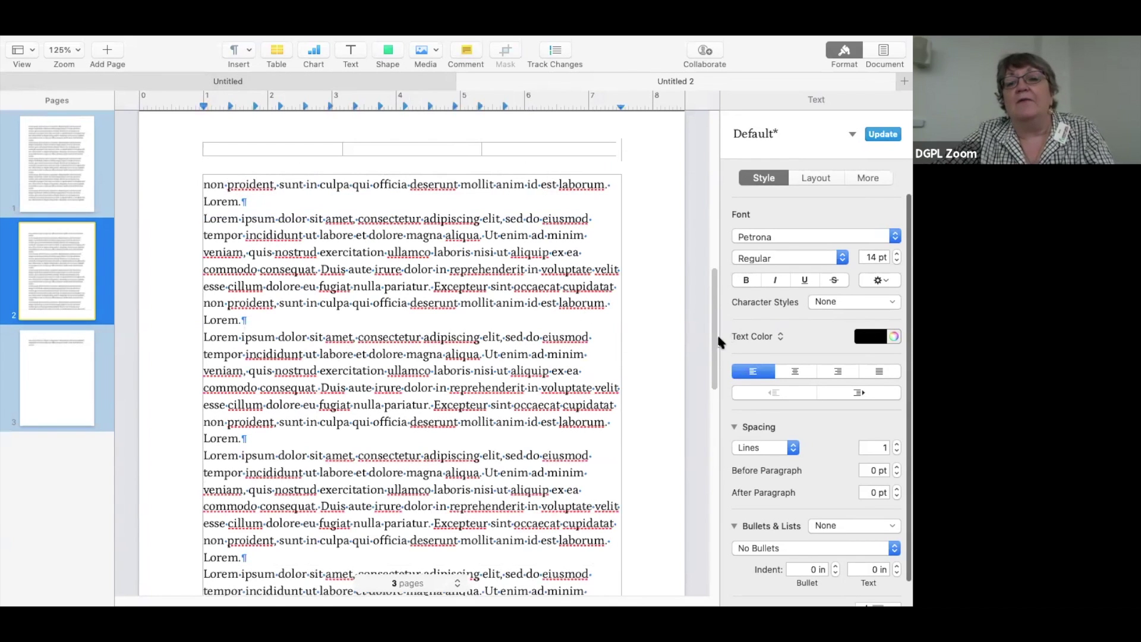
Place the insertion point at the end of the text on page 1
scroll(716, 273, "up", 10)
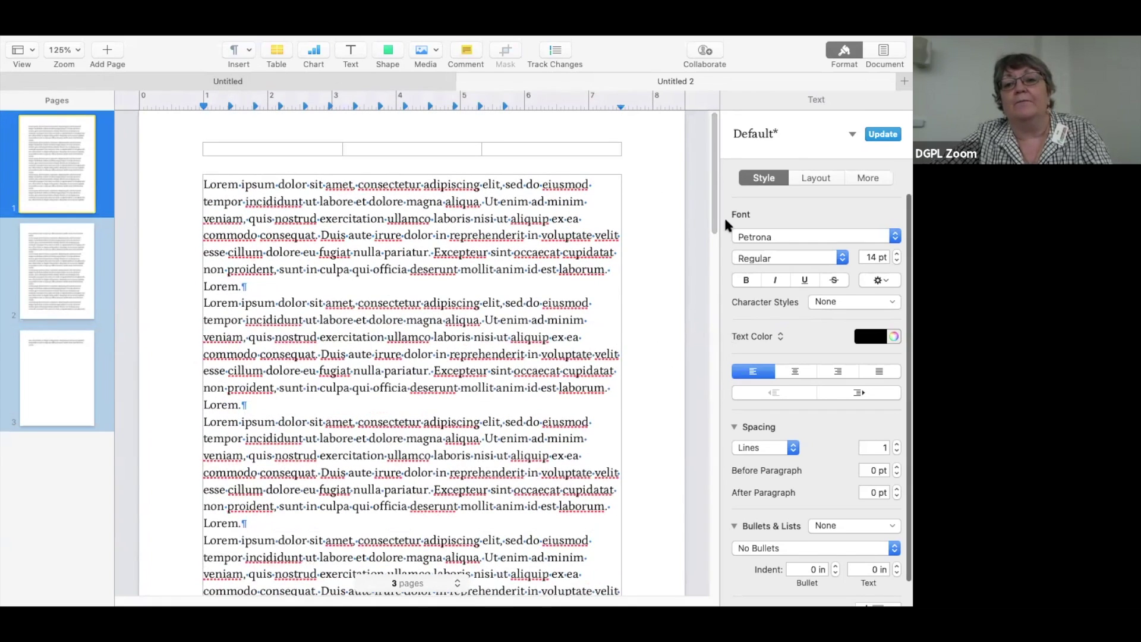
left_click_drag(716, 214, 715, 292)
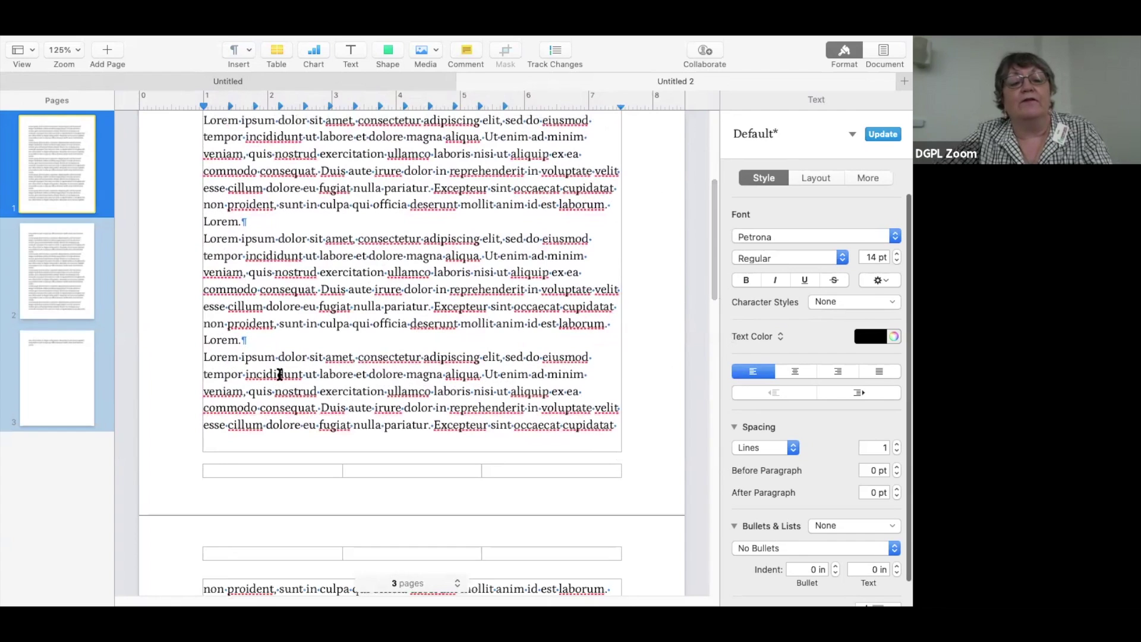
left_click(211, 440)
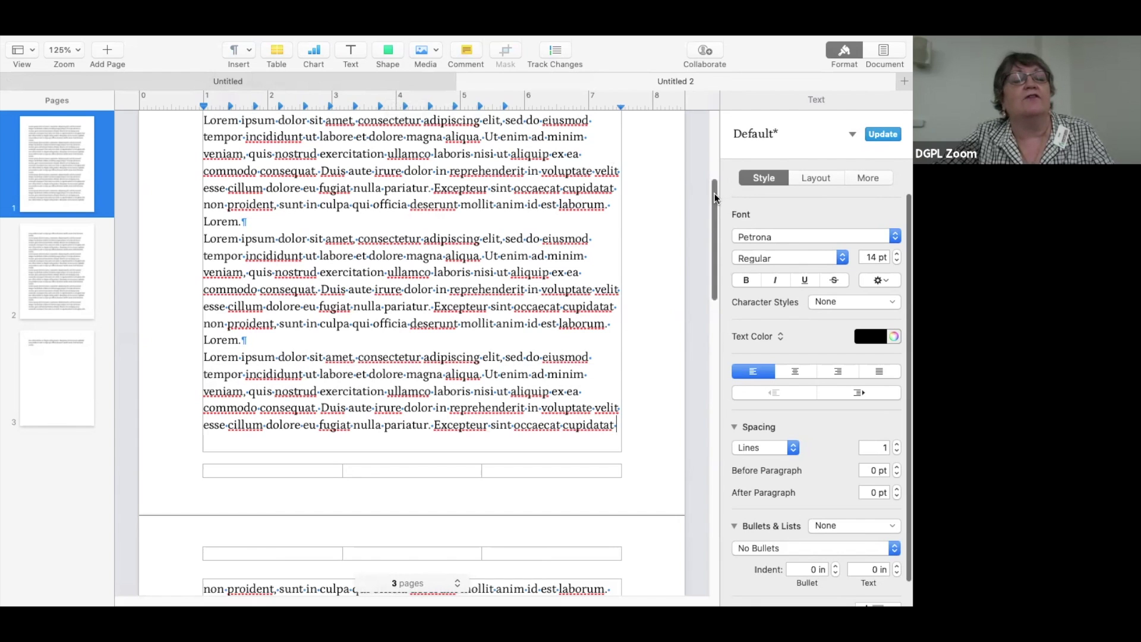
Insert a section break at the end of the text on page 1 and review the transition to page 2
scroll(715, 198, "up", 5)
left_click(190, 43)
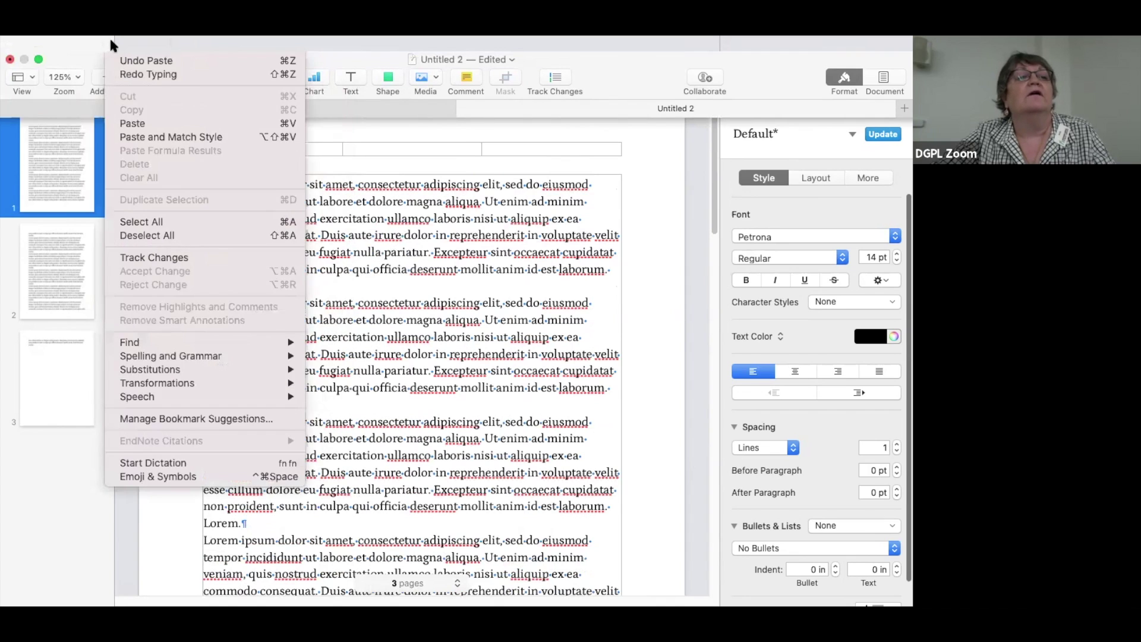
mouse_move(153, 43)
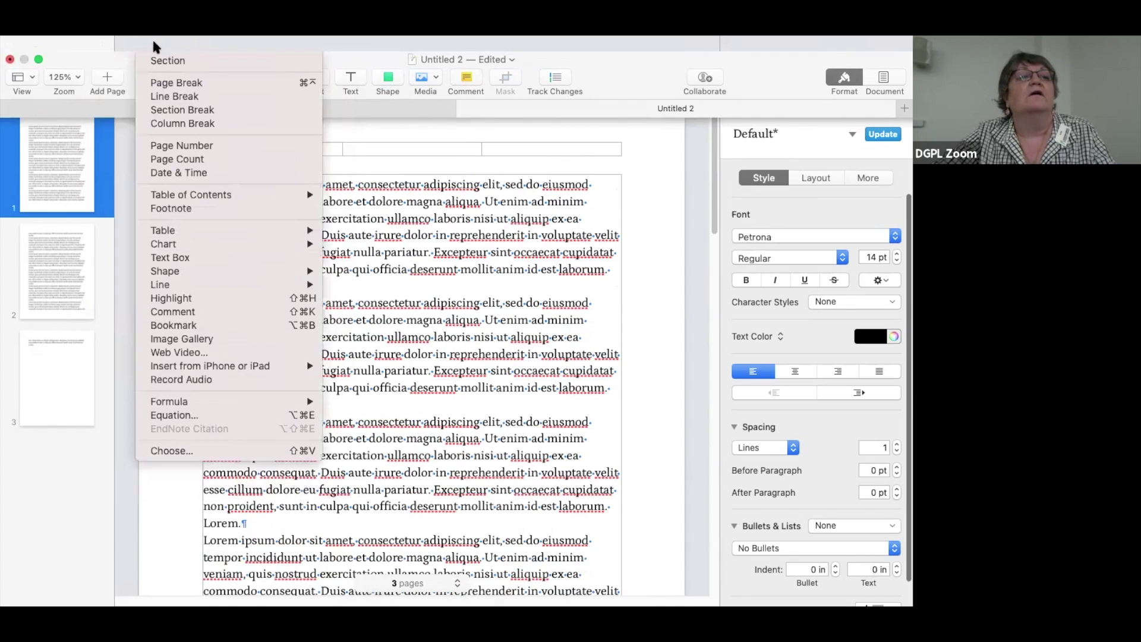
left_click(166, 113)
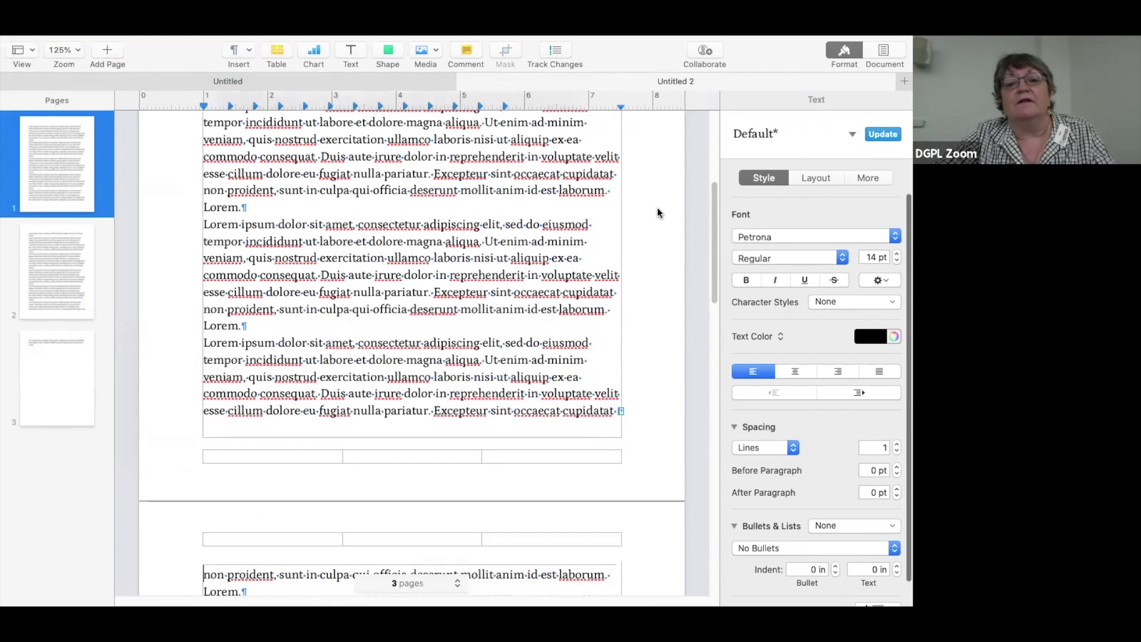
left_click_drag(713, 234, 726, 149)
left_click_drag(717, 215, 717, 313)
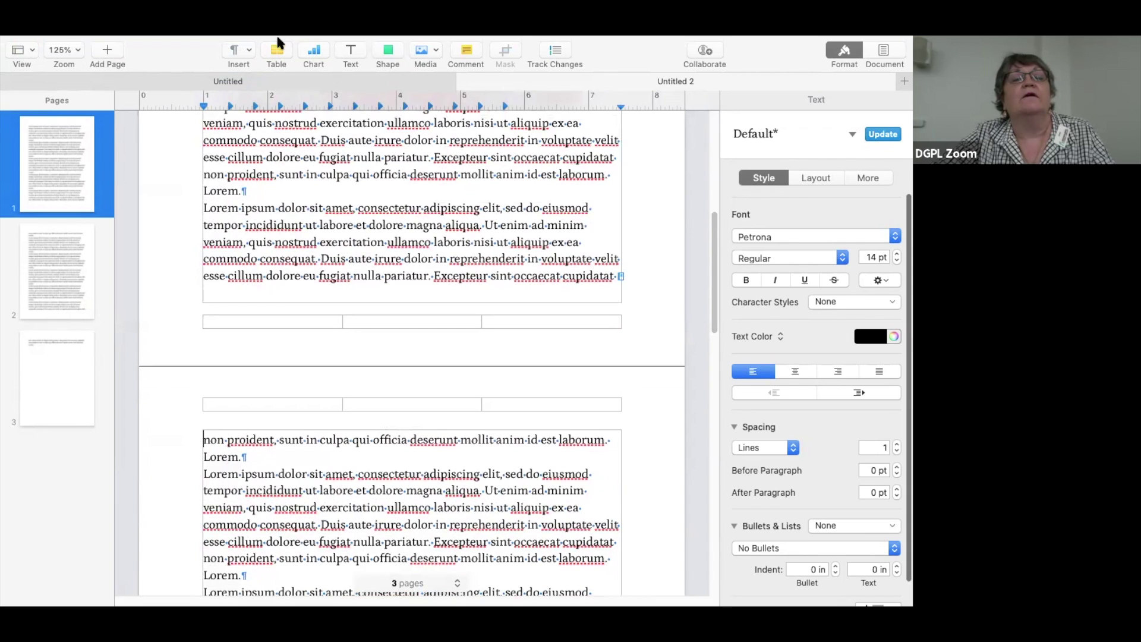
Hide the invisible characters and look over the text without them from the page boundary up to the start
mouse_move(178, 38)
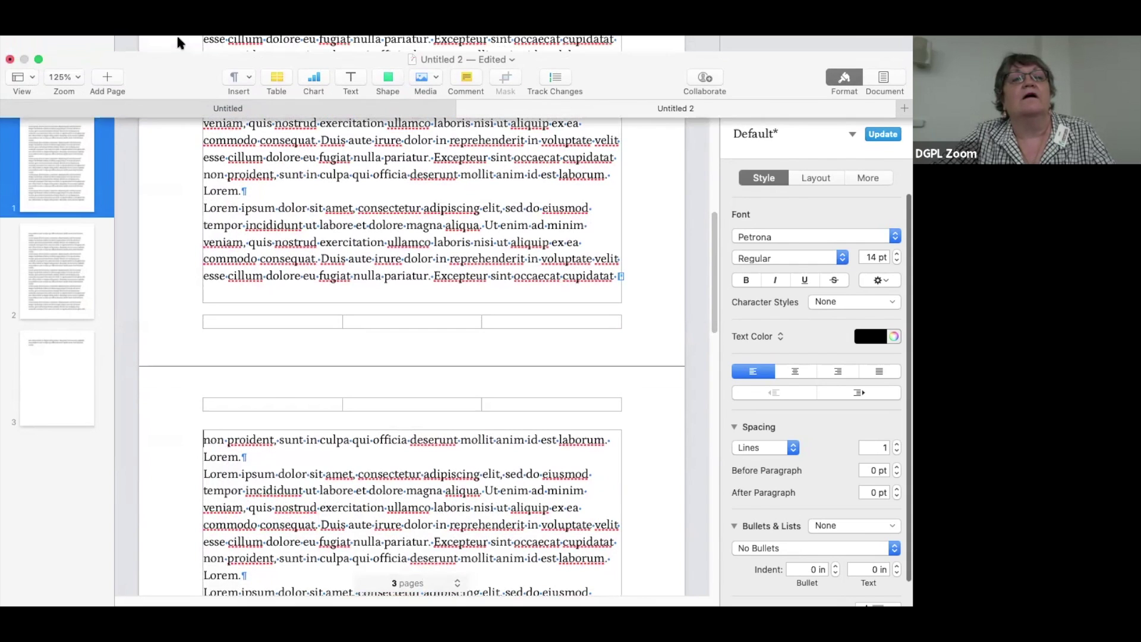
left_click(284, 44)
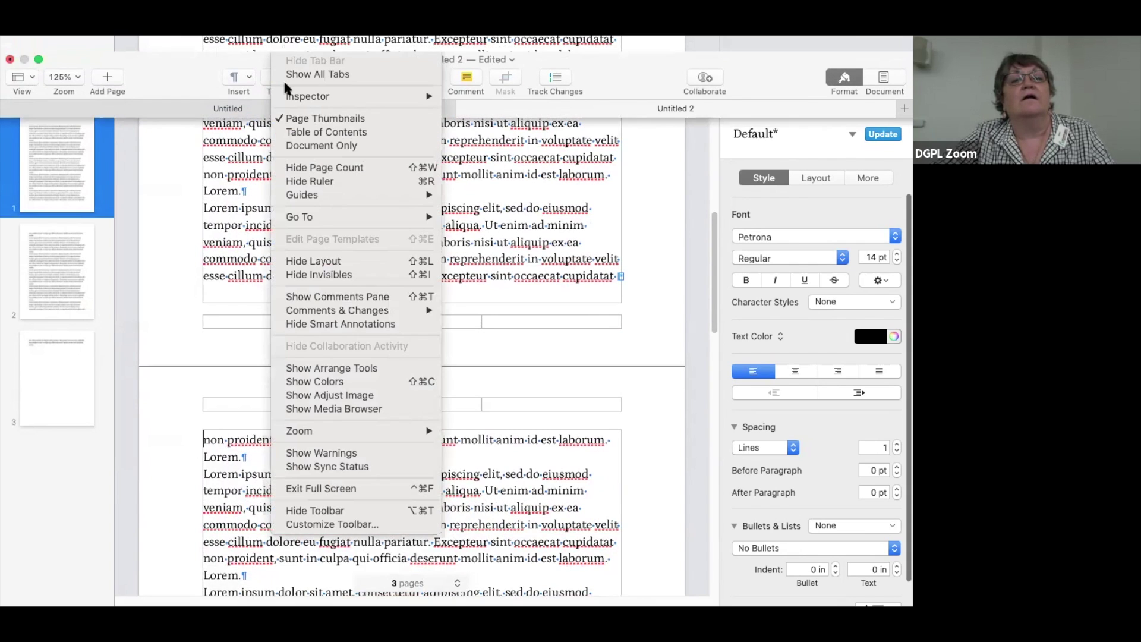
left_click(326, 276)
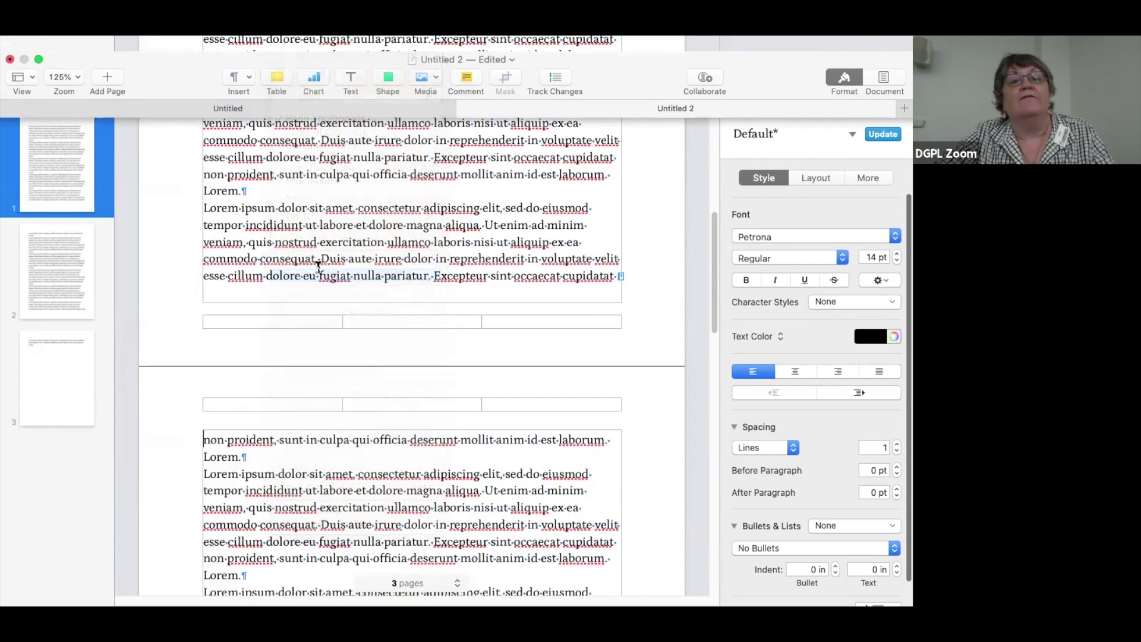
scroll(705, 220, "down", 1)
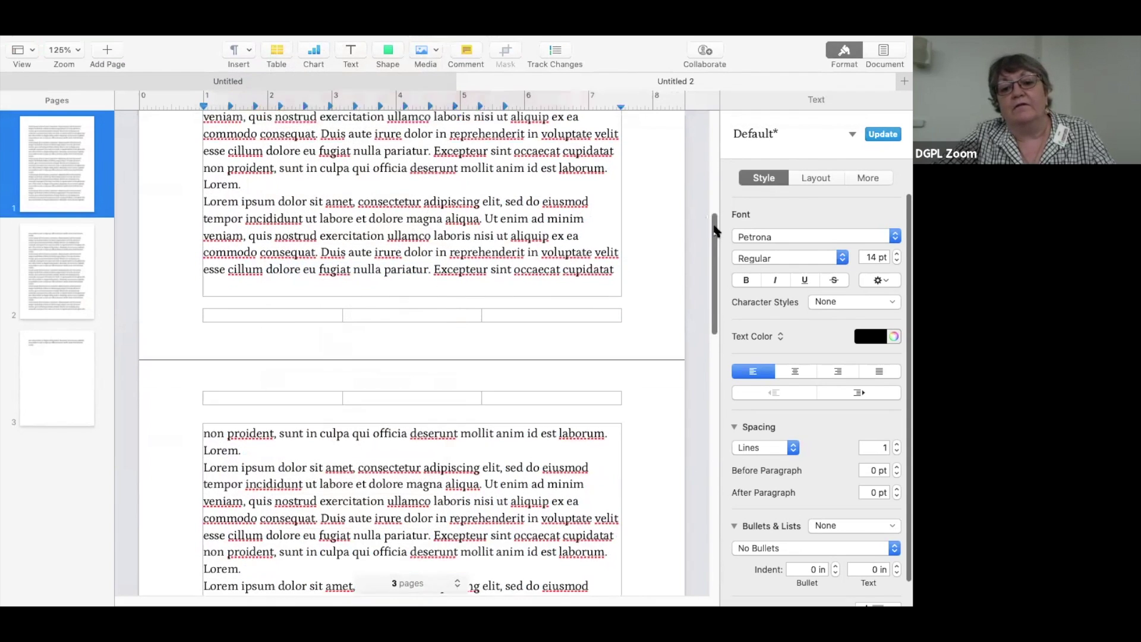
scroll(708, 184, "up", 3)
scroll(696, 119, "up", 5)
scroll(693, 194, "down", 5)
scroll(693, 229, "up", 3)
scroll(693, 102, "up", 5)
Show the invisible characters in the document again
mouse_move(303, 41)
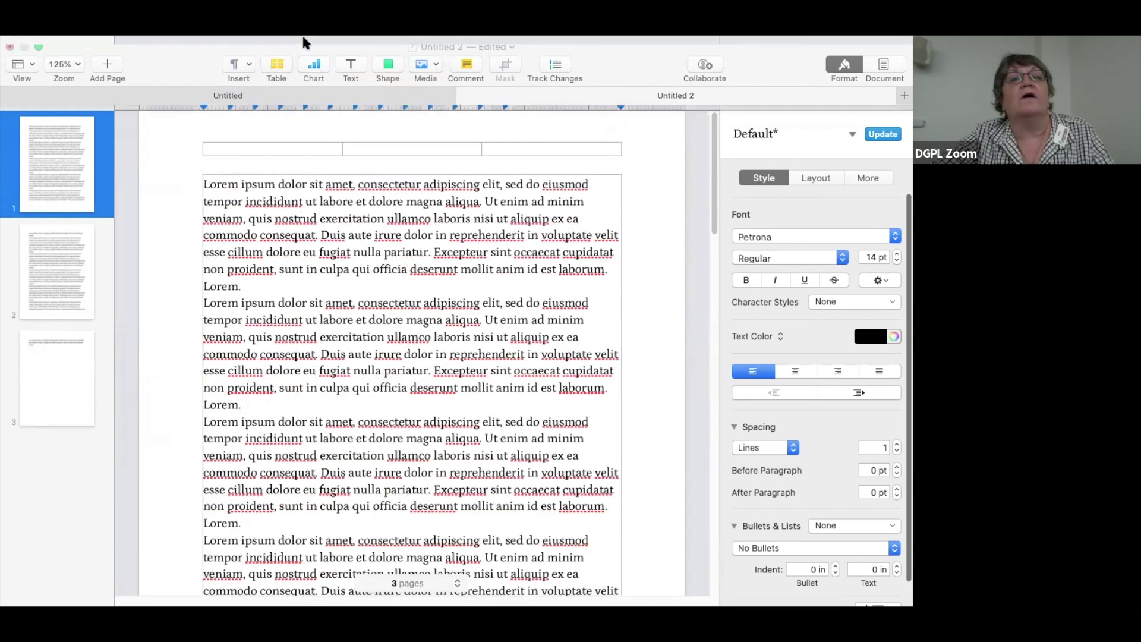
left_click(290, 46)
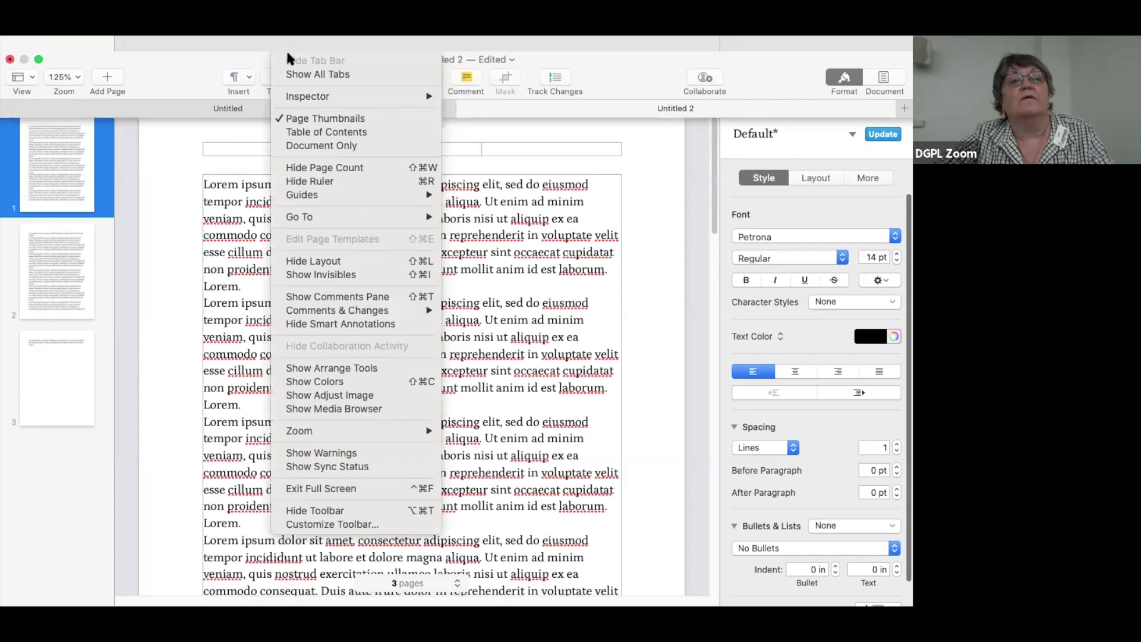
left_click(313, 274)
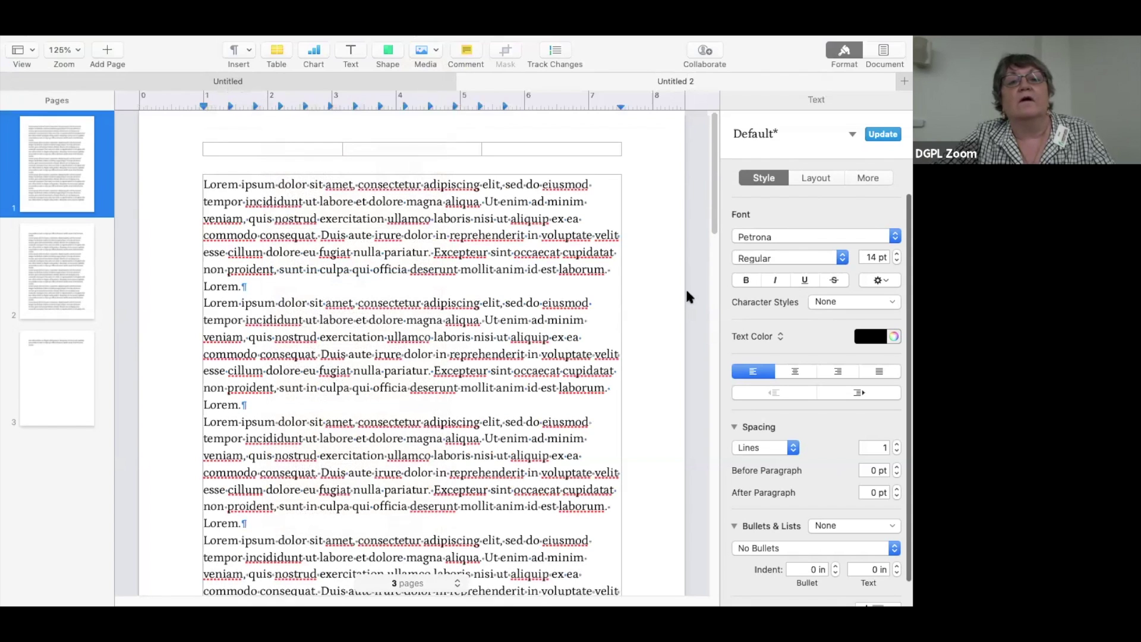
Insert a section break before the line starting "veniam, quis nostrud" in the last paragraph on page 2, and review both section breaks
left_click_drag(715, 202, 714, 327)
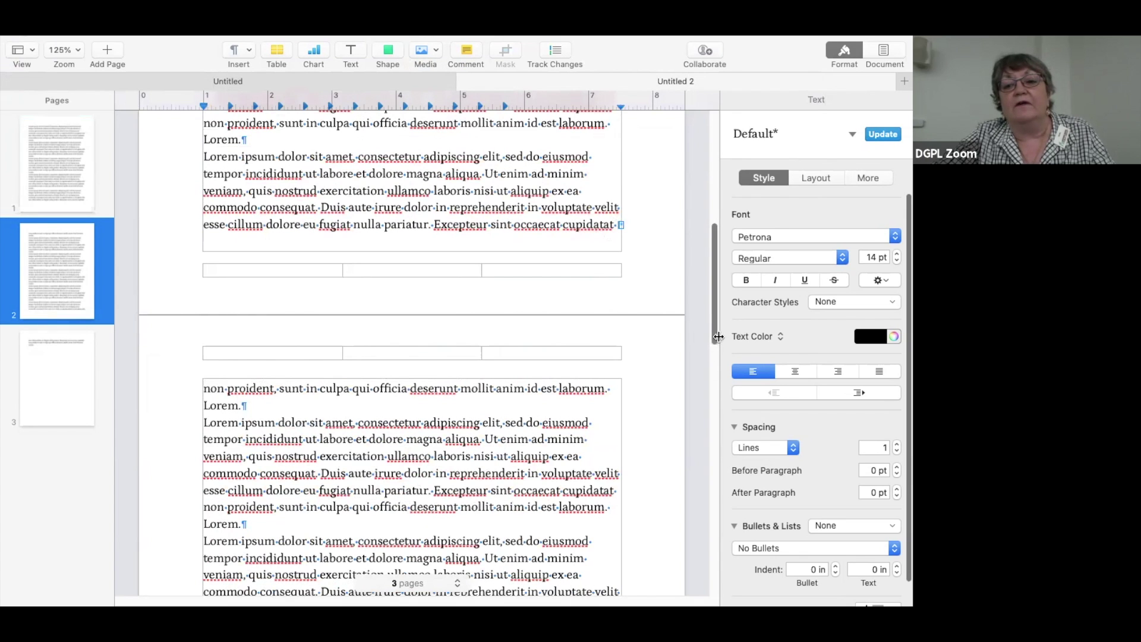
left_click_drag(712, 356, 711, 458)
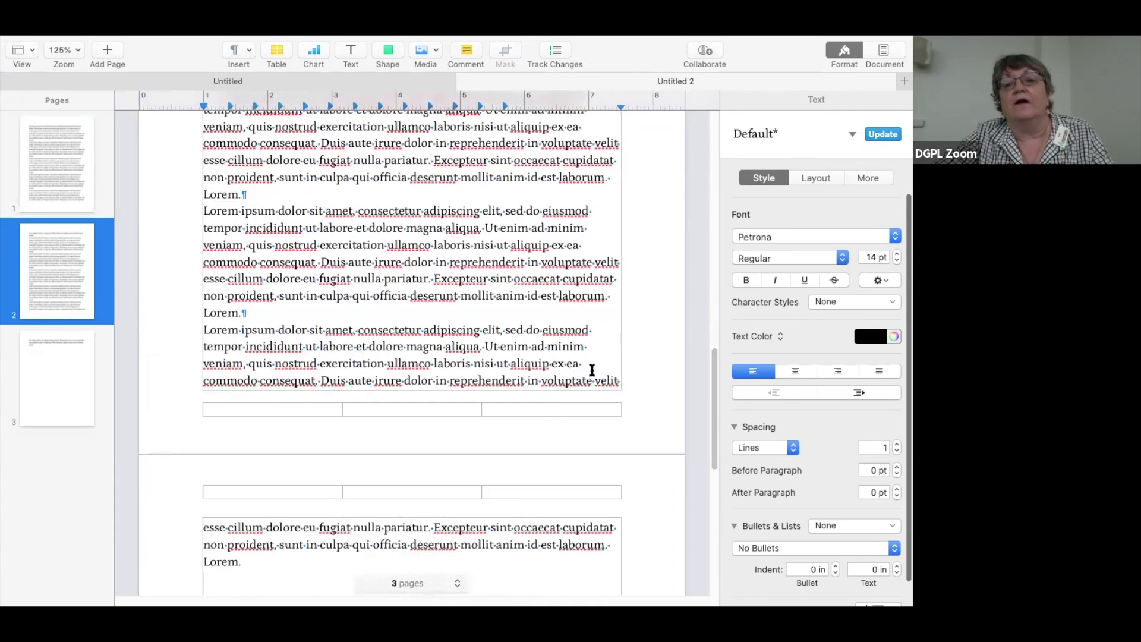
left_click(205, 364)
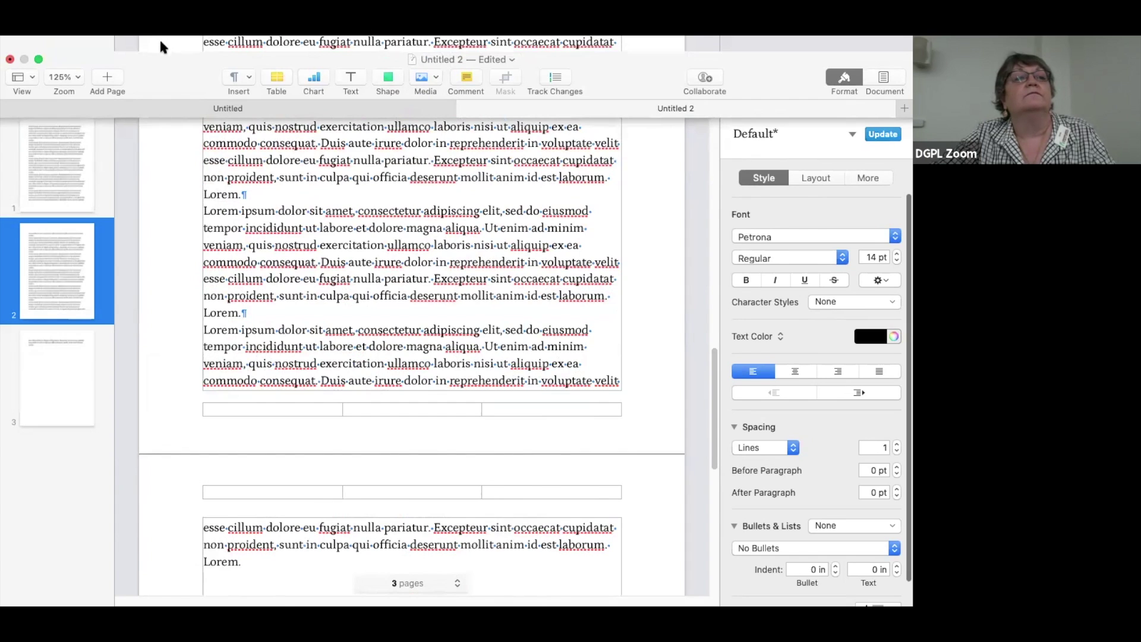
left_click(159, 38)
left_click(179, 114)
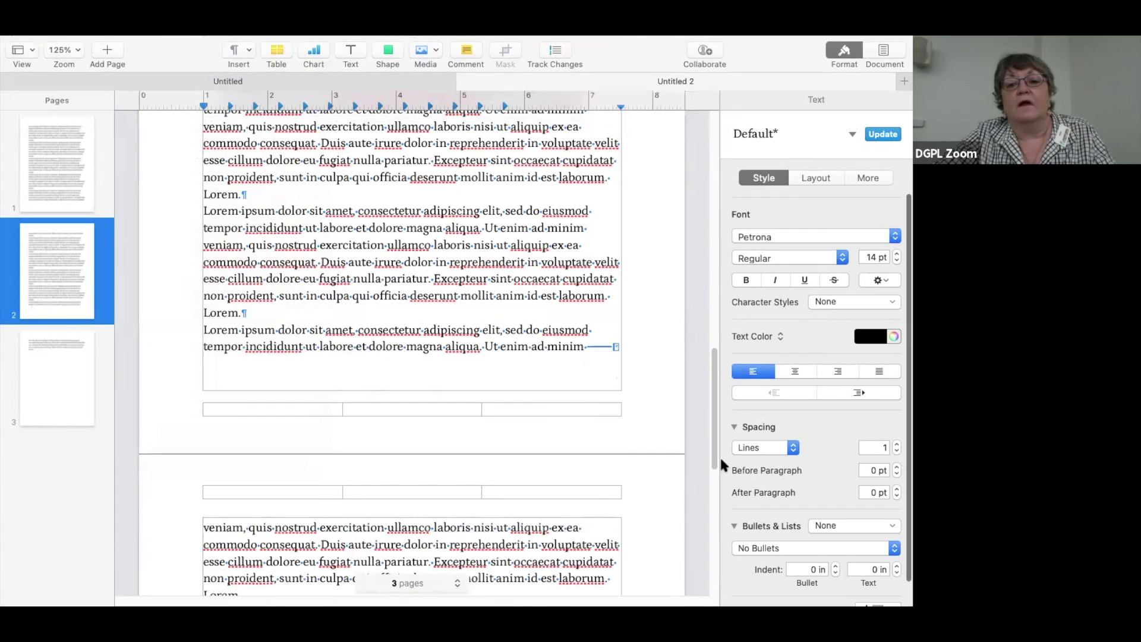
left_click_drag(716, 465, 720, 409)
scroll(713, 392, "up", 1)
scroll(706, 305, "down", 5)
scroll(703, 305, "up", 6)
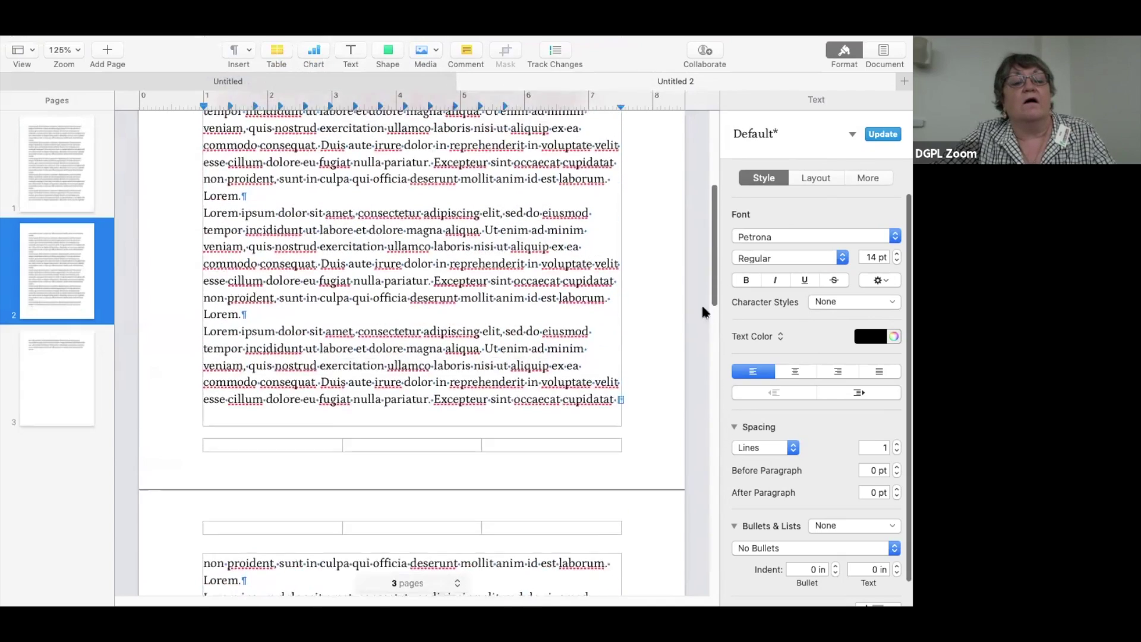
Add a new paragraph after the final "Lorem." on page 3 and insert a section break there
scroll(705, 430, "down", 7)
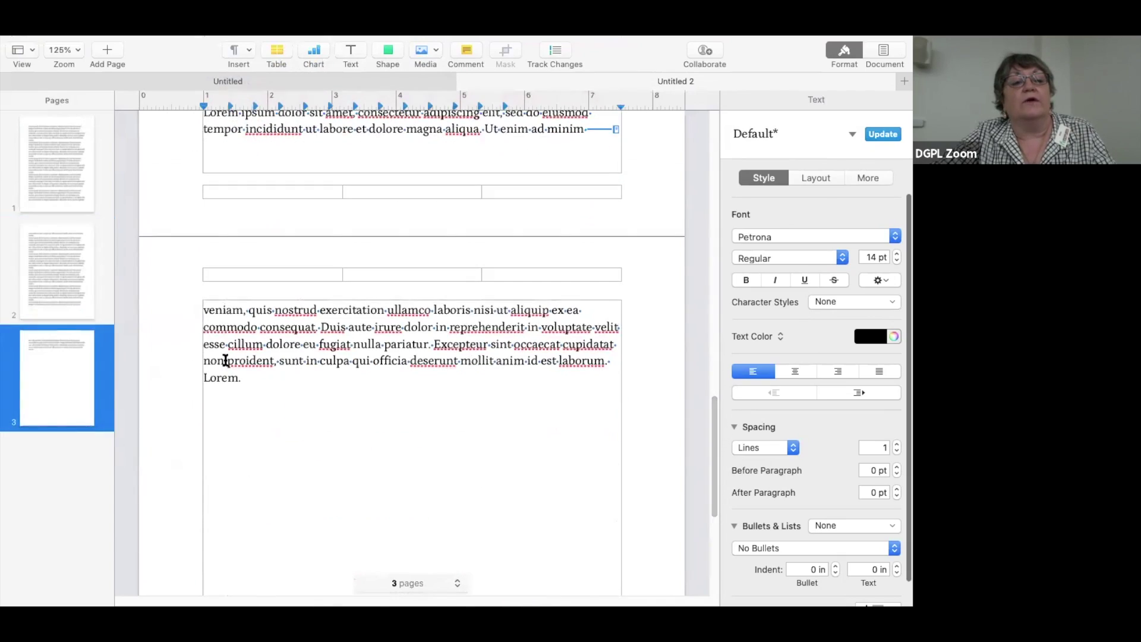
left_click(246, 379)
key("Return")
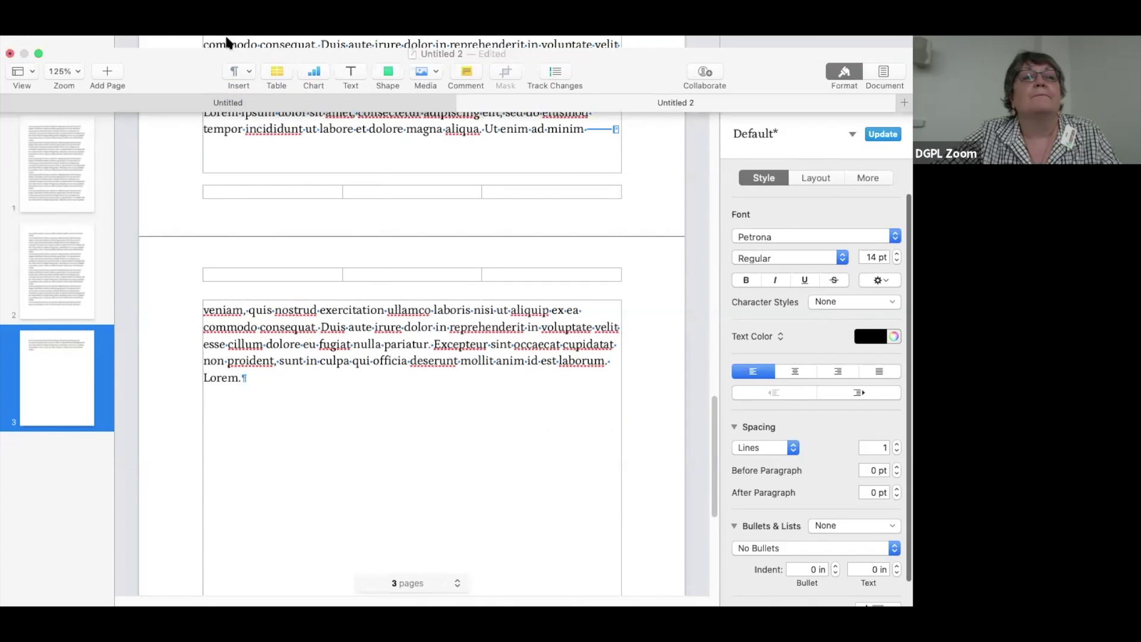
left_click(223, 42)
mouse_move(168, 41)
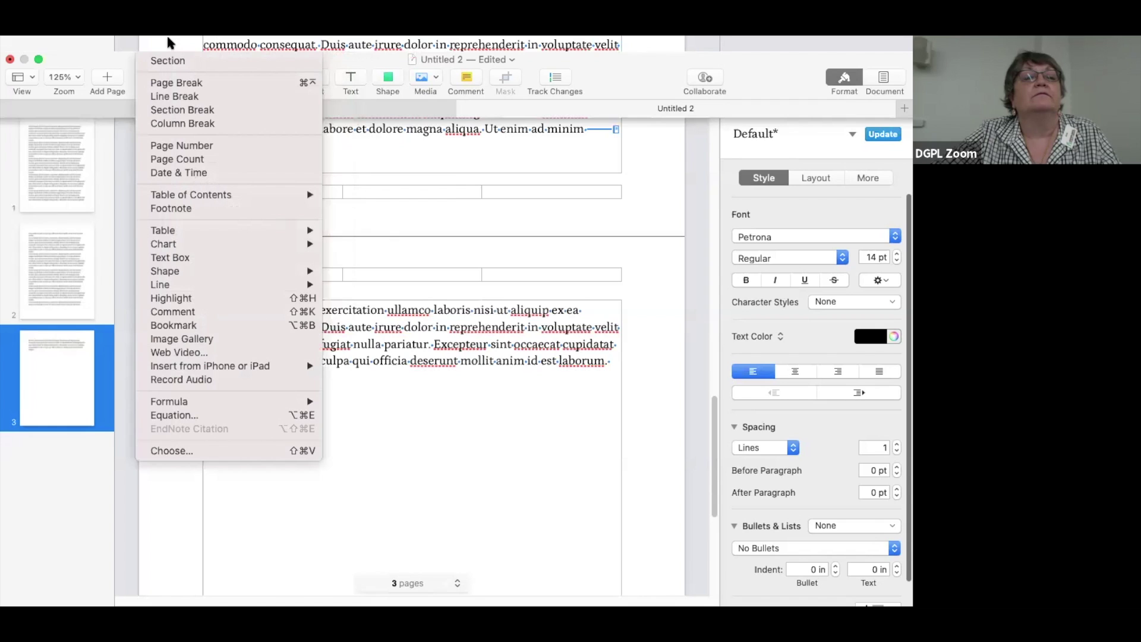
left_click(181, 110)
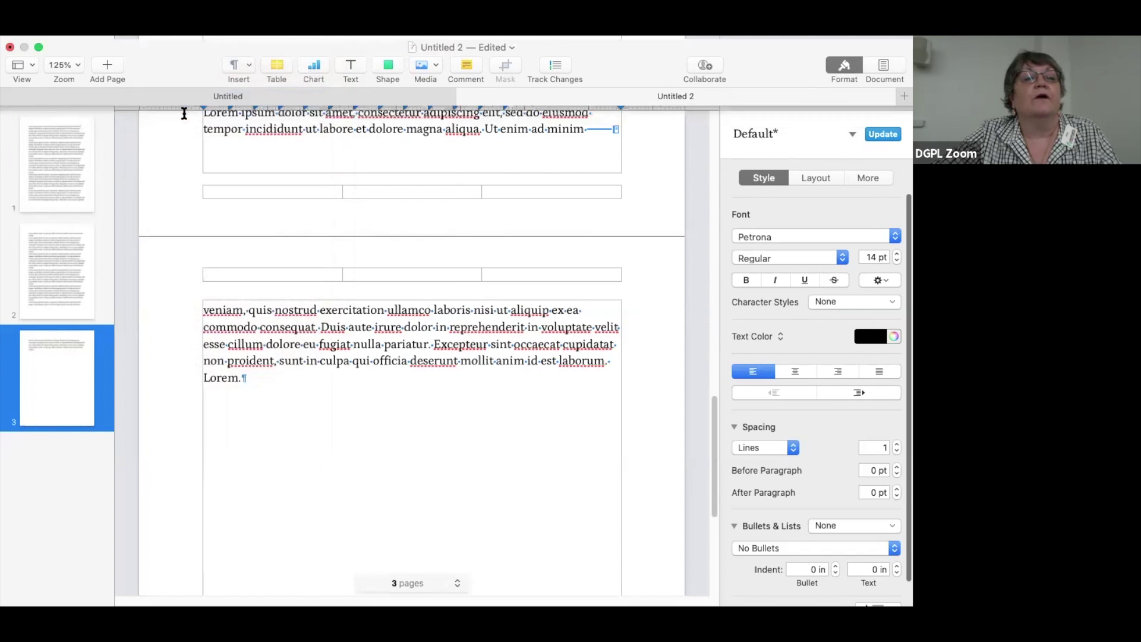
Reorder the sections by their thumbnails: the short text first, followed by the two full-text pages and the blank page
left_click(56, 383)
left_click_drag(58, 377, 66, 143)
left_click_drag(89, 278, 63, 530)
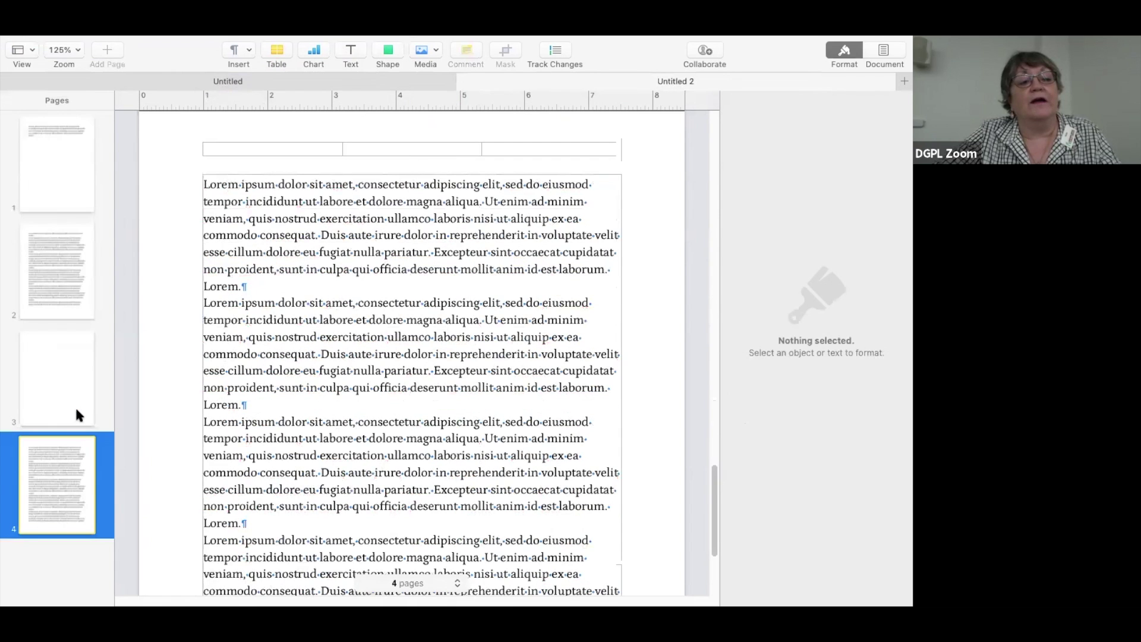
left_click_drag(70, 459, 63, 513)
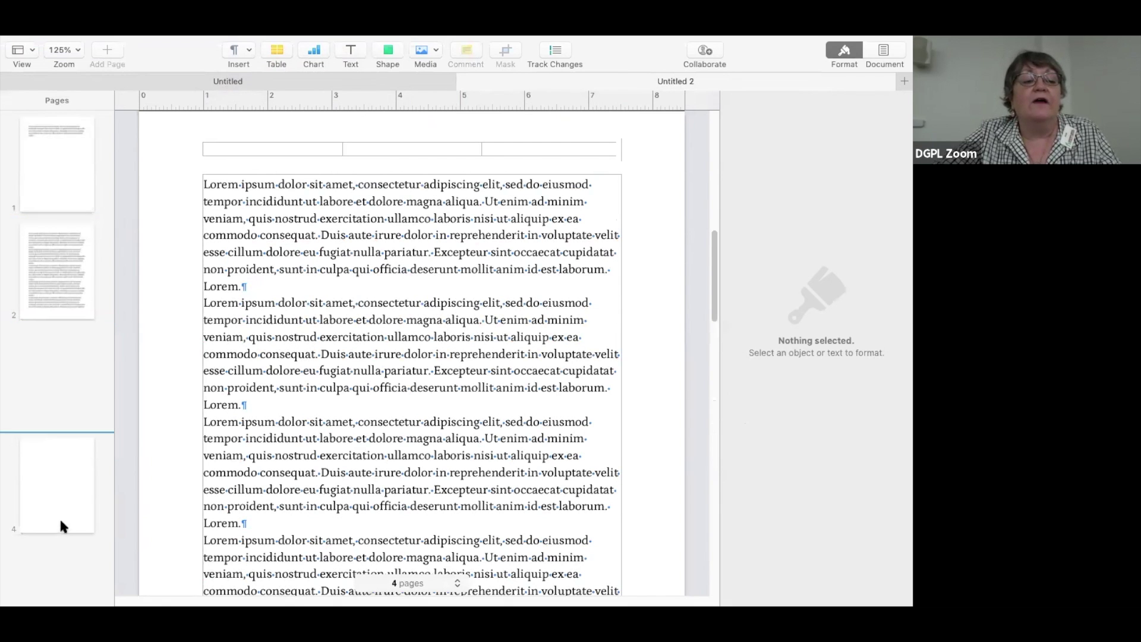
left_click_drag(69, 442, 70, 441)
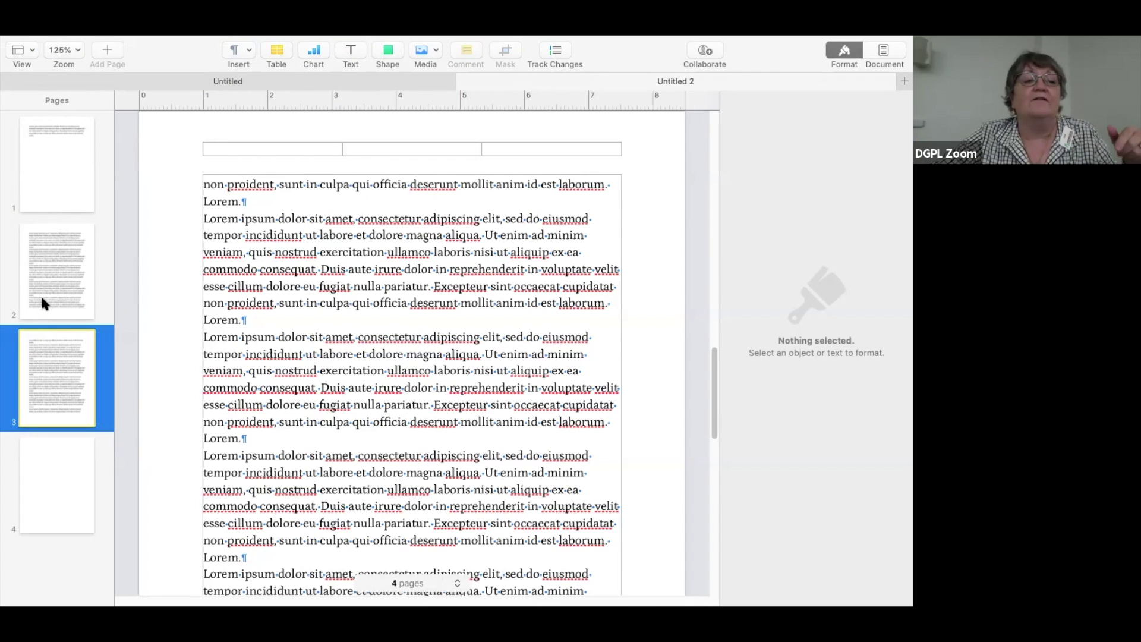
Move the blank last page between the two full-text pages using its thumbnail and review the reordered document
left_click(48, 204)
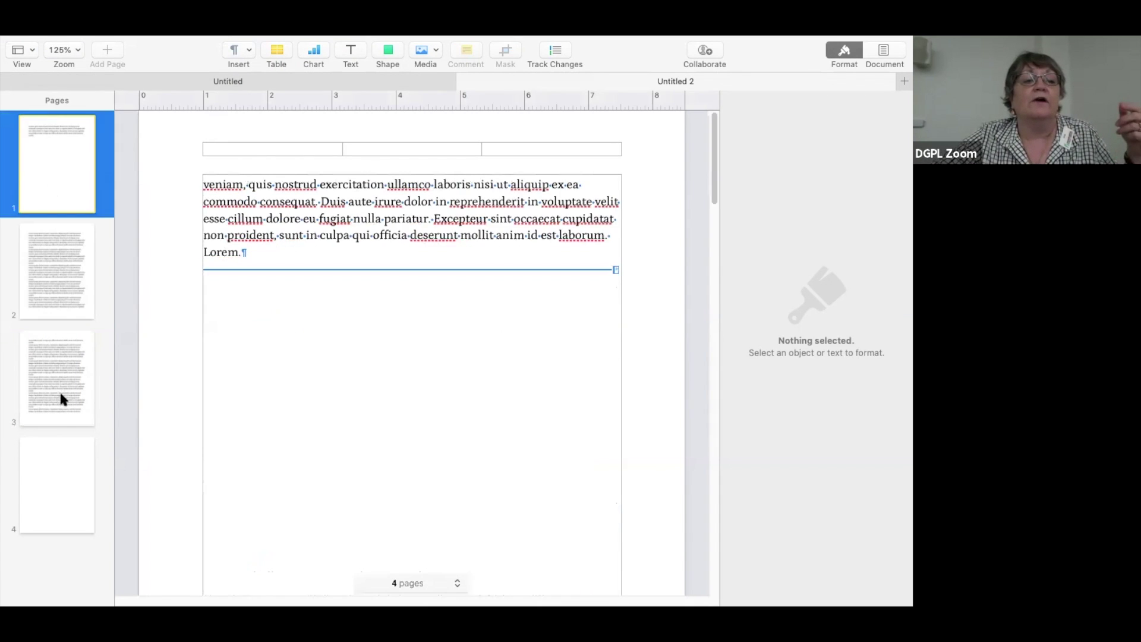
left_click_drag(52, 480, 62, 359)
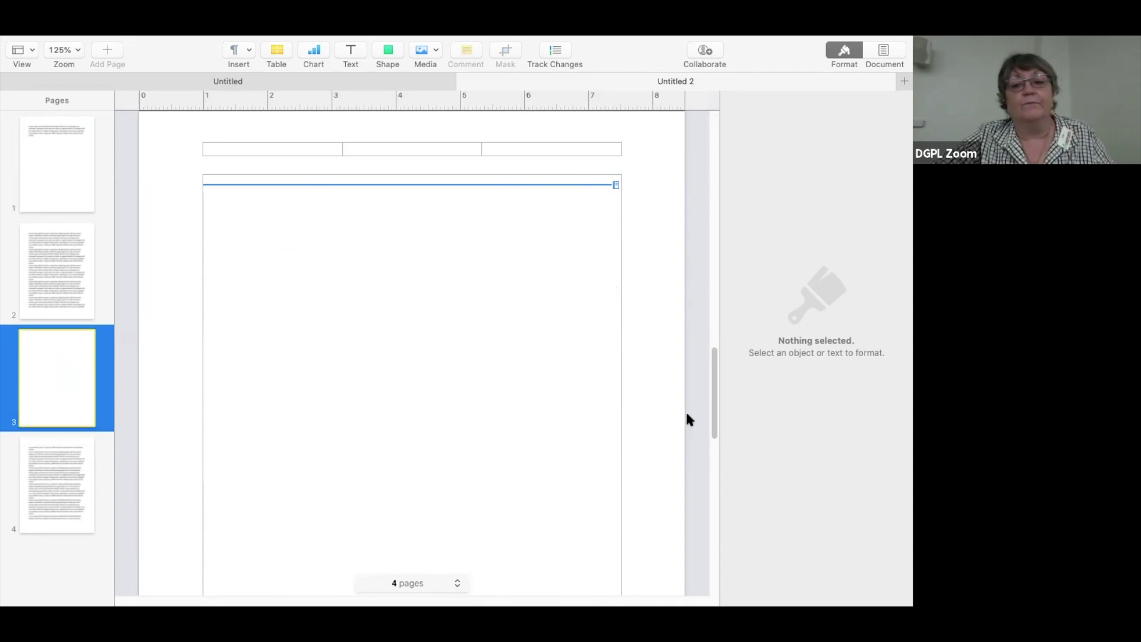
left_click_drag(715, 433, 735, 174)
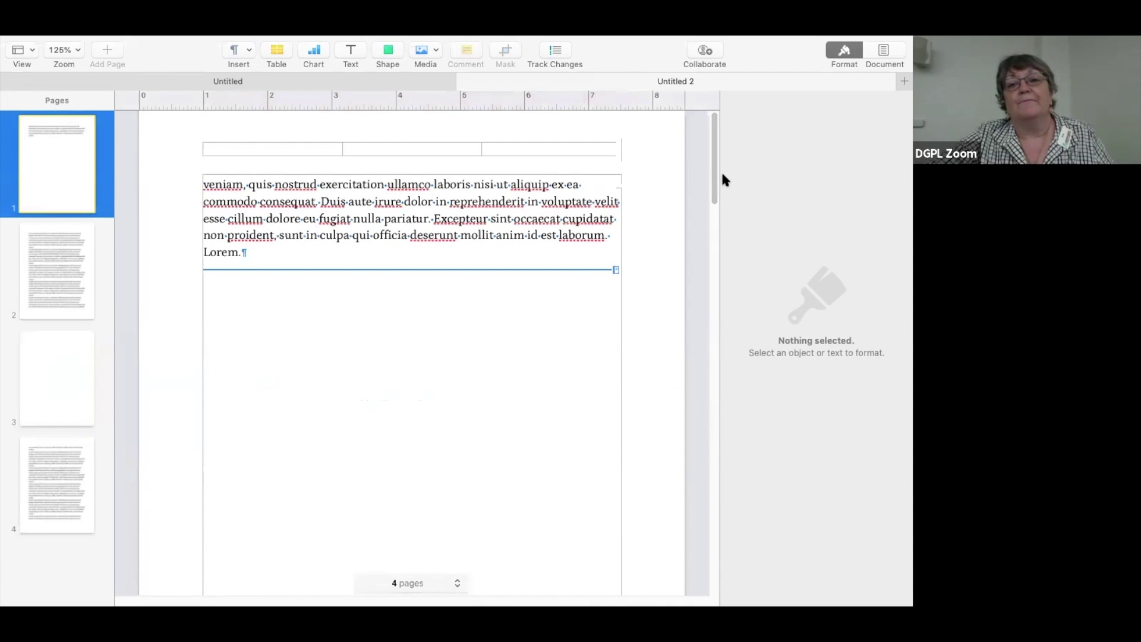
scroll(718, 158, "down", 3)
scroll(717, 232, "up", 3)
scroll(714, 238, "down", 3)
scroll(720, 178, "up", 3)
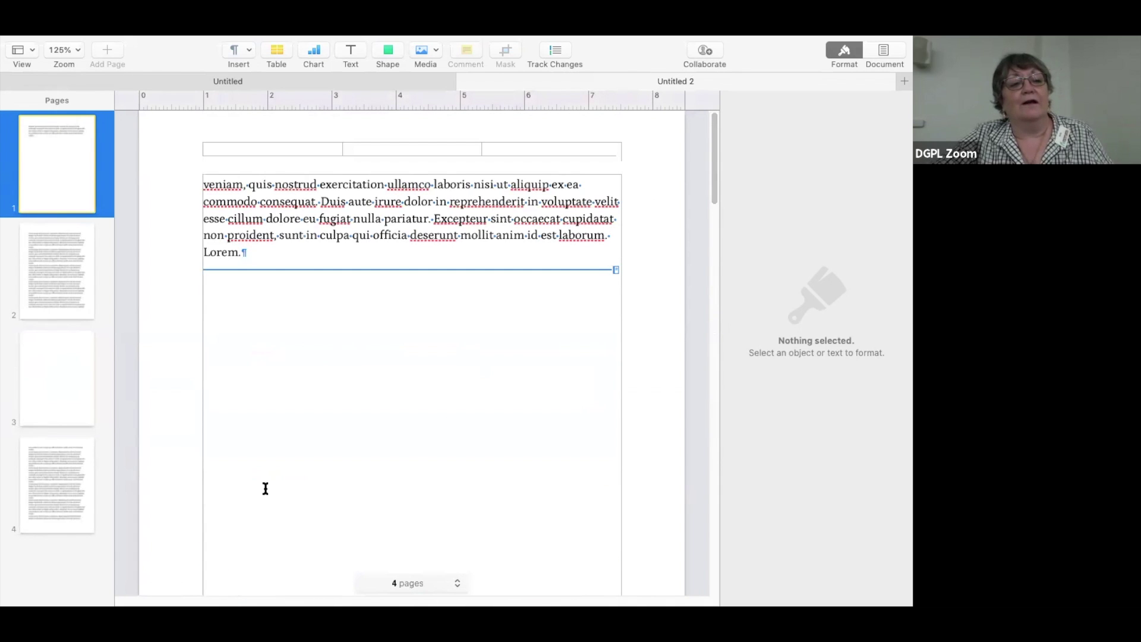
Delete the section break below the short text on page 1
left_click(206, 190)
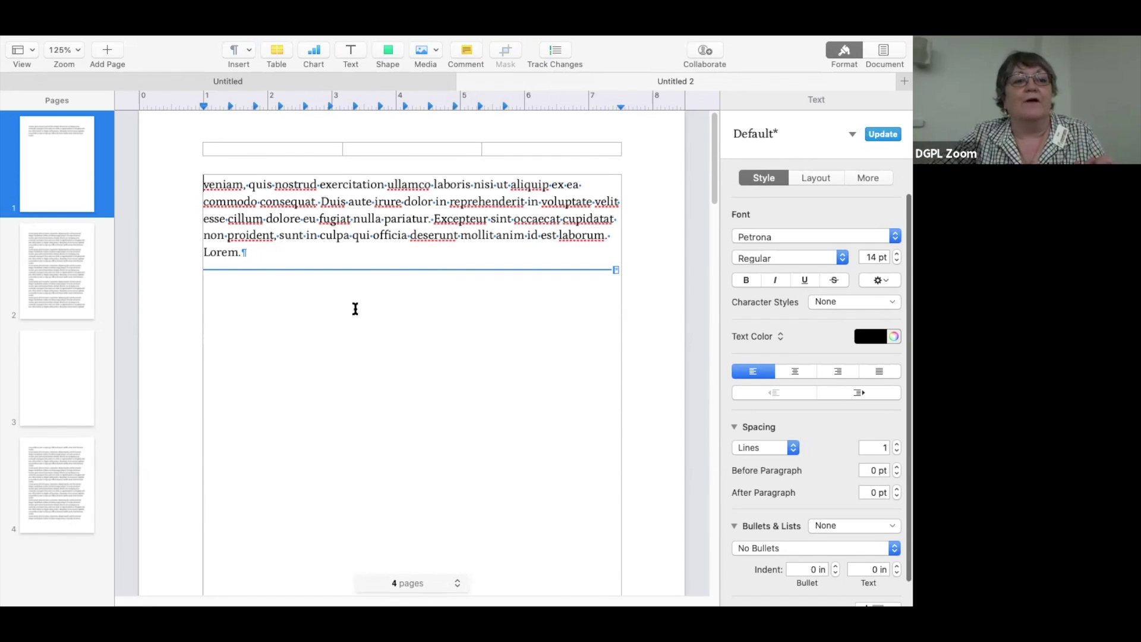
triple_click(250, 272)
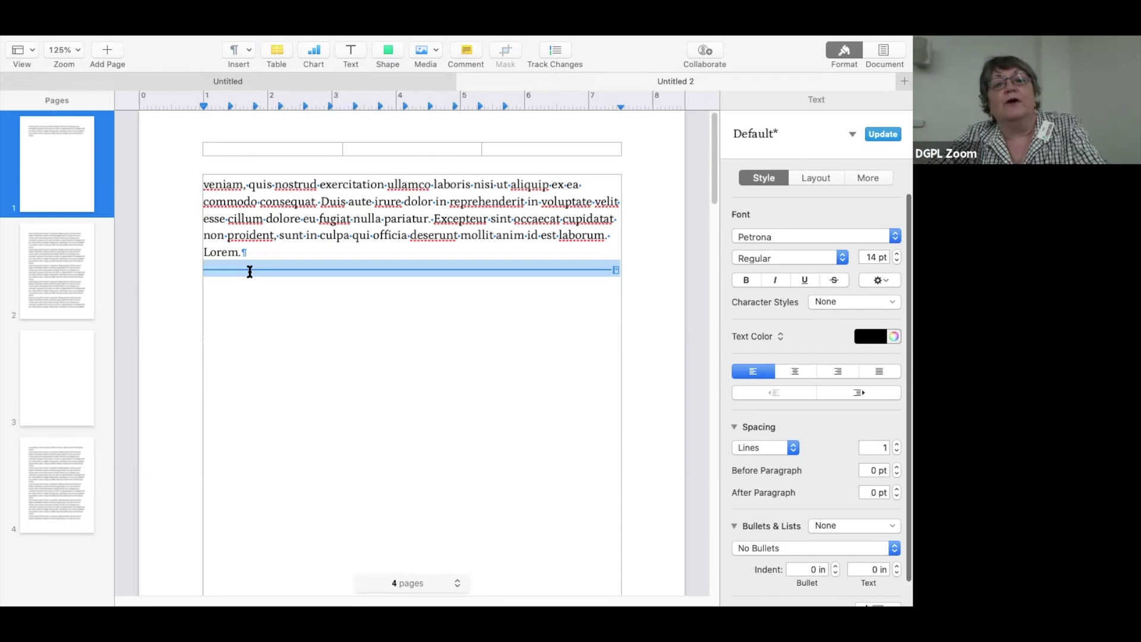
key("super+v")
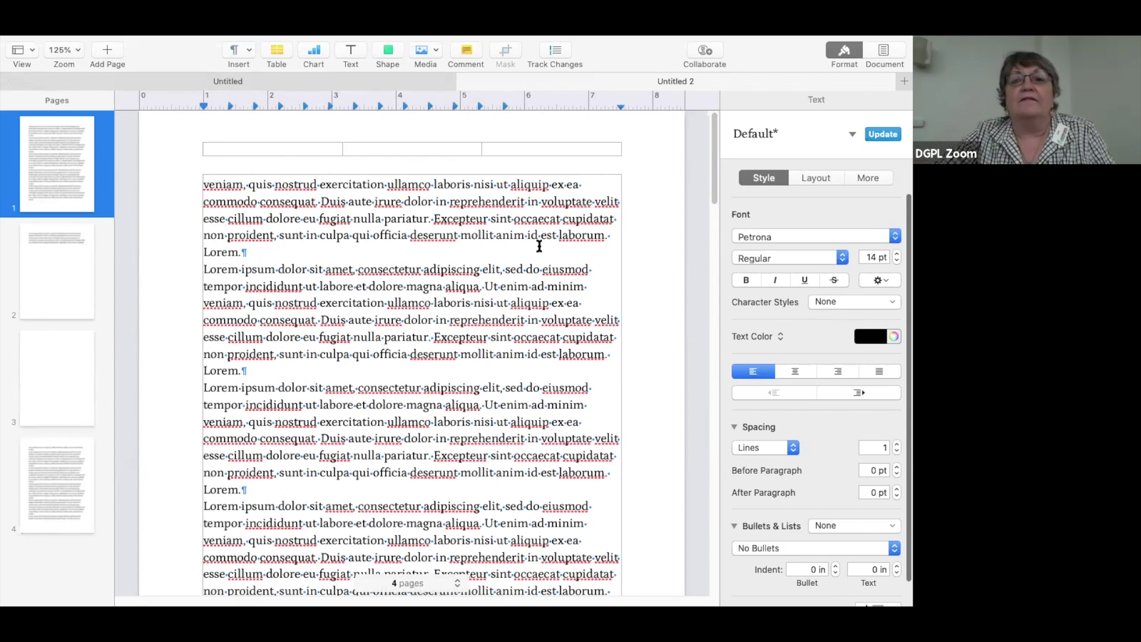
Update the Default paragraph style with the current formatting and view the list of paragraph styles
left_click(653, 281)
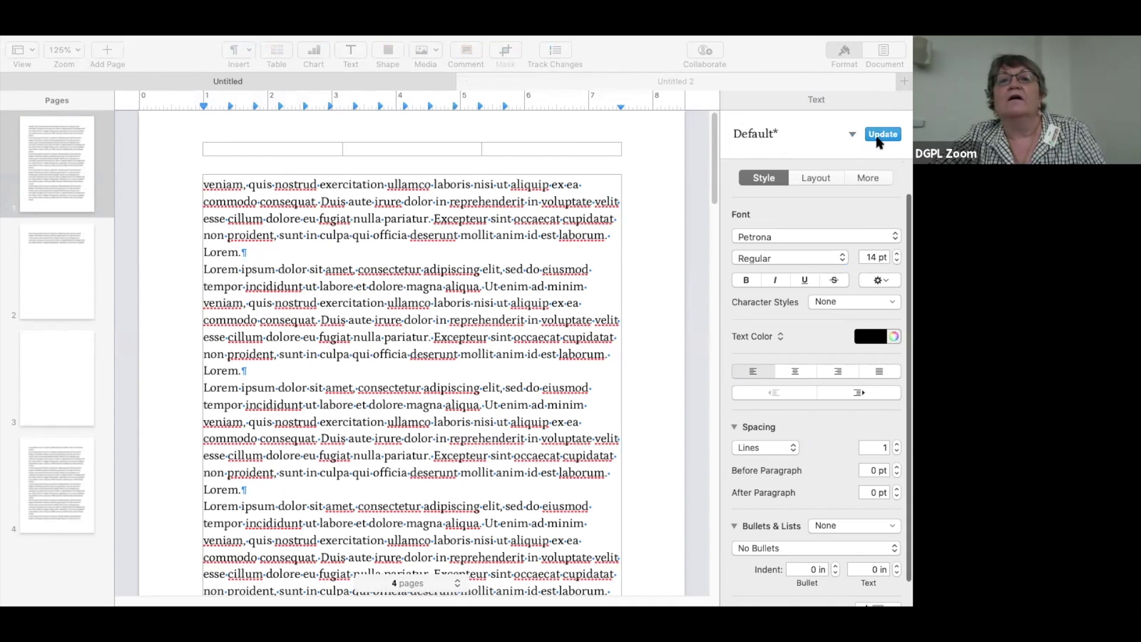
left_click(878, 139)
left_click(877, 136)
left_click(876, 136)
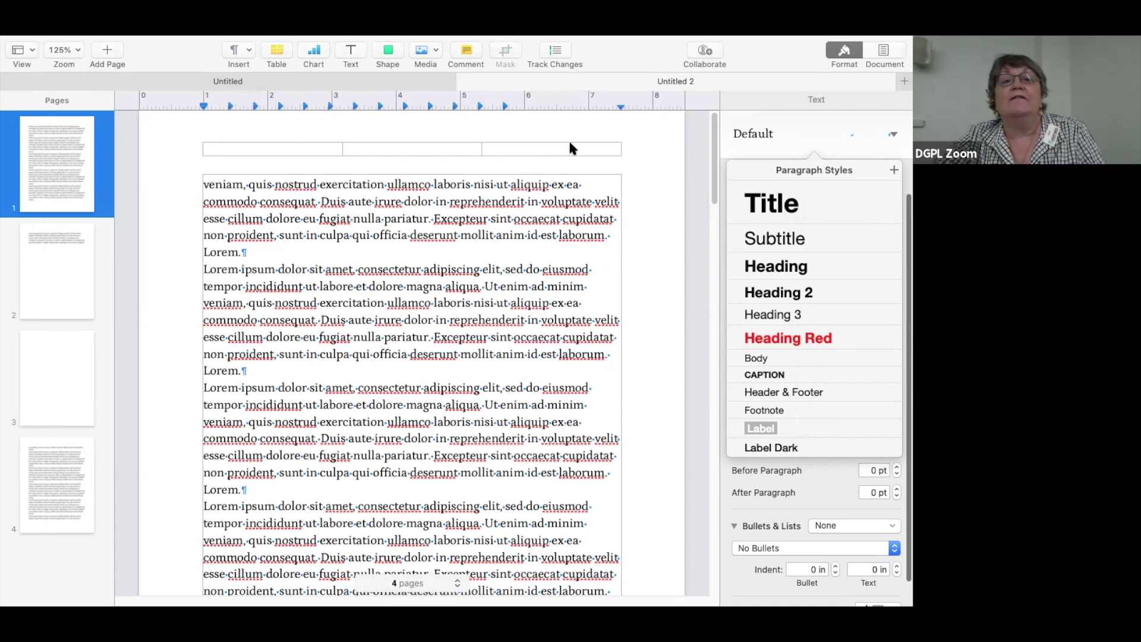
left_click(215, 143)
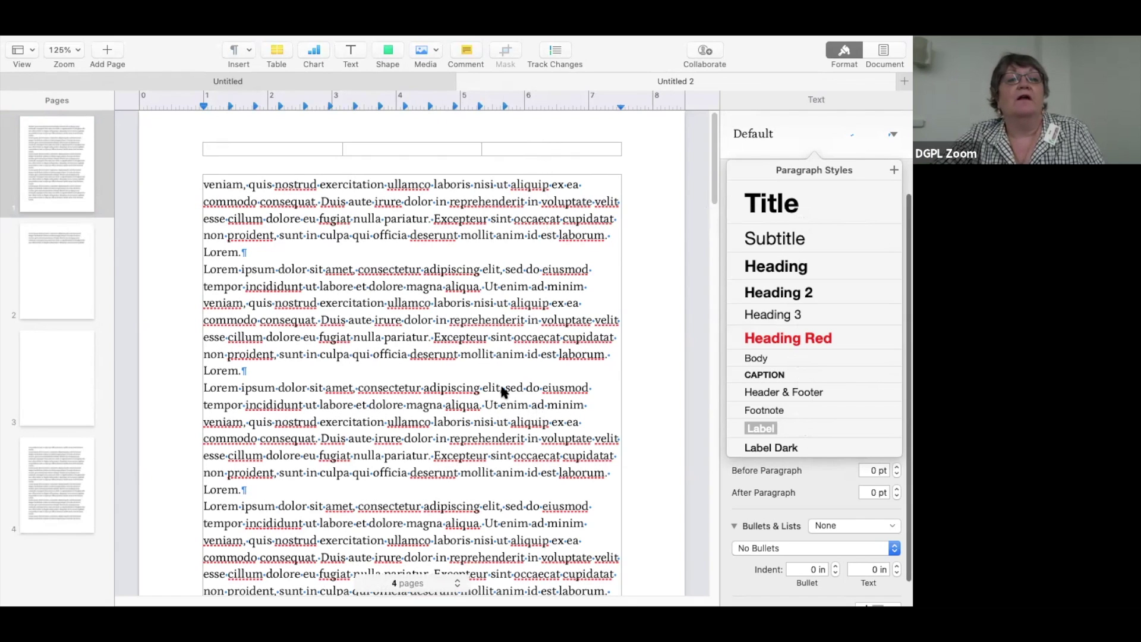
Close the paragraph styles list and add the line "Fox" above the text at the start of page 1
left_click(204, 182)
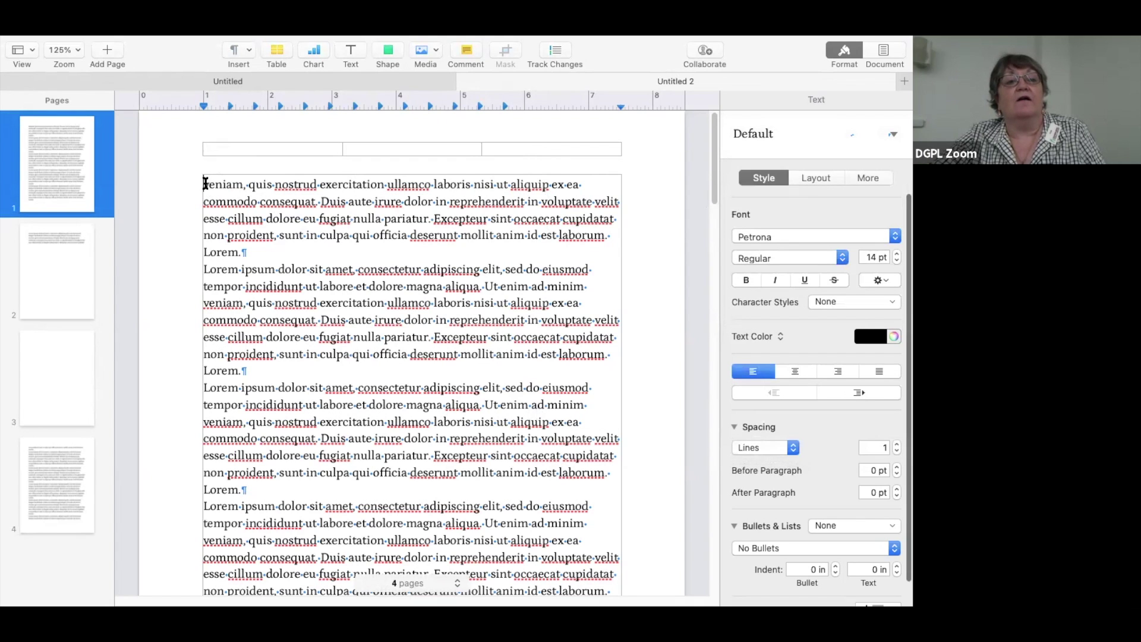
type("Fox")
key("Return")
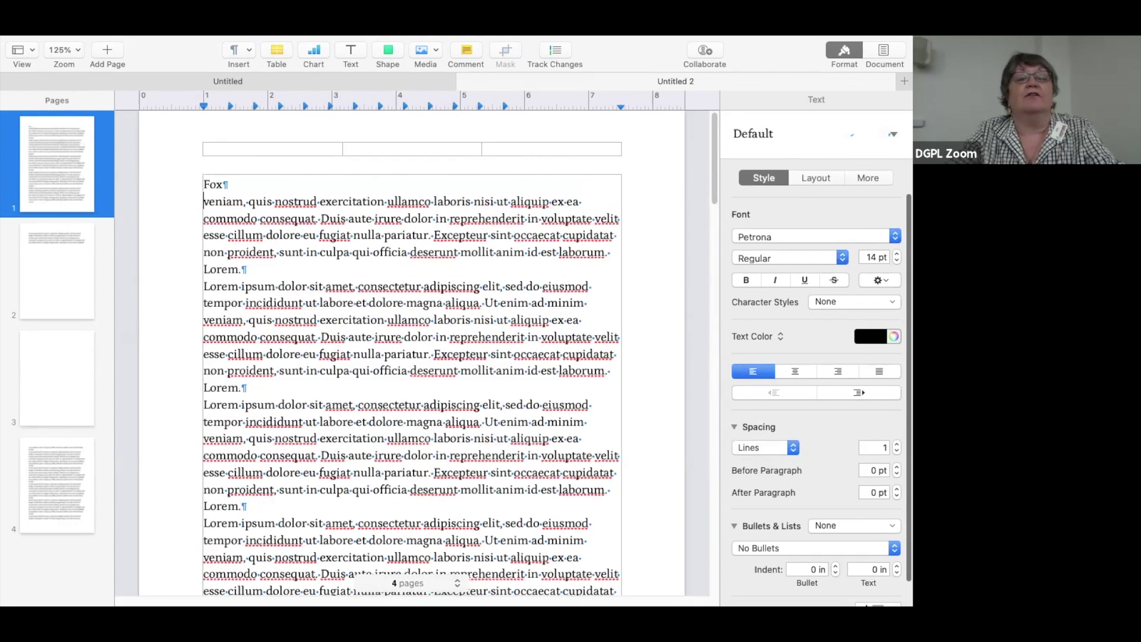
Apply the Heading paragraph style to the "Fox" line at the start of page 1
double_click(219, 184)
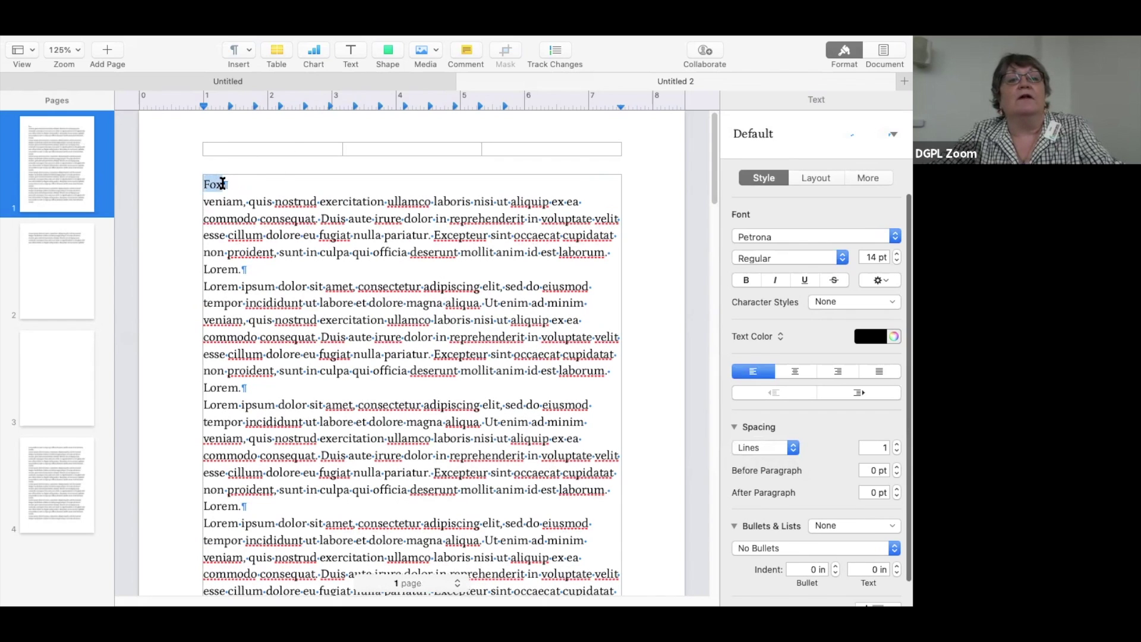
left_click(894, 136)
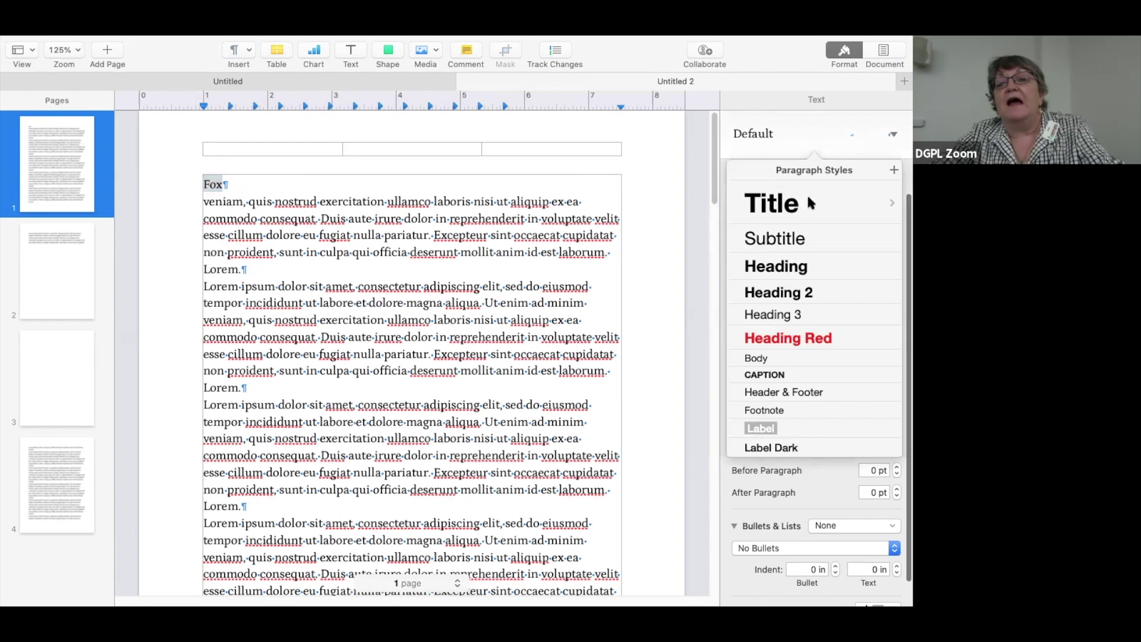
left_click(780, 266)
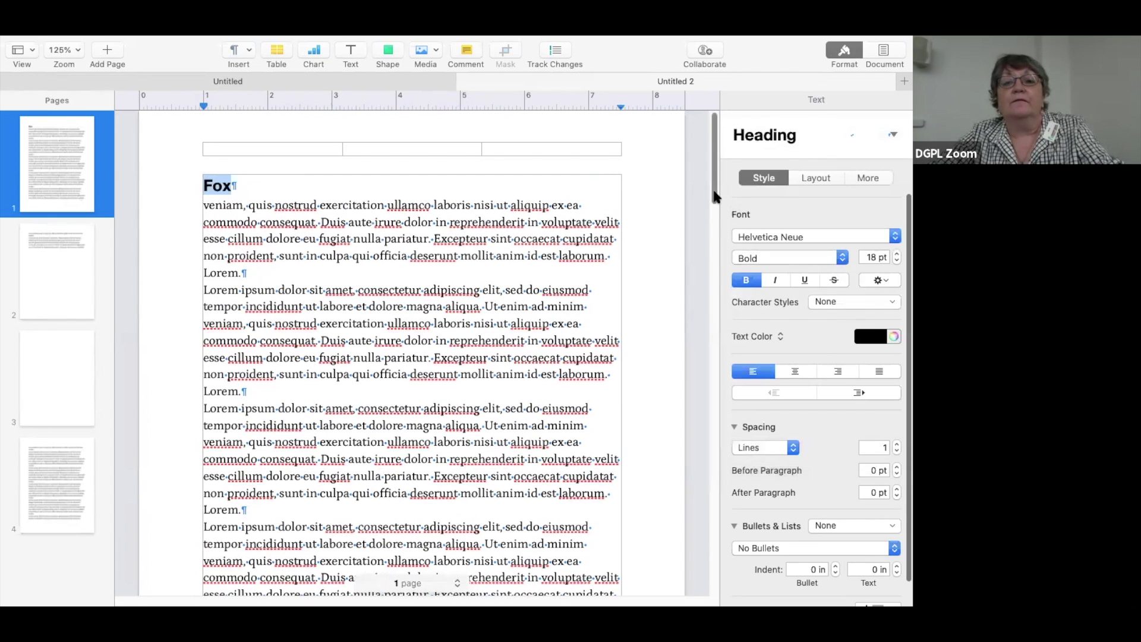
Add the line "Duck" above the third "Lorem ipsum" paragraph on page 1 and give it the Heading paragraph style
scroll(714, 203, "down", 8)
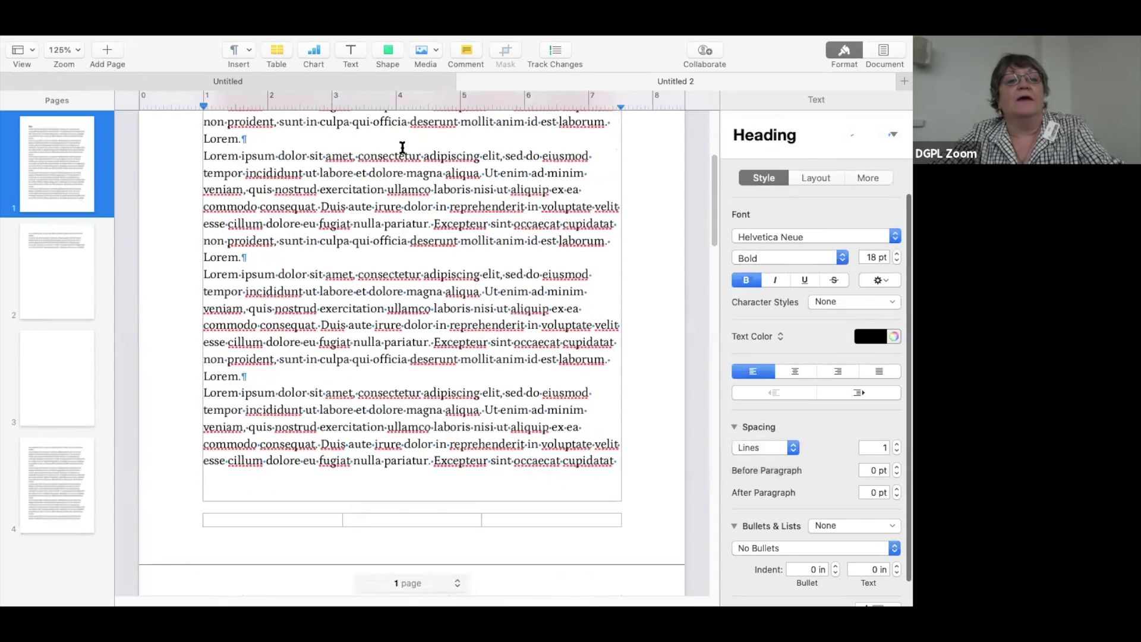
left_click(208, 274)
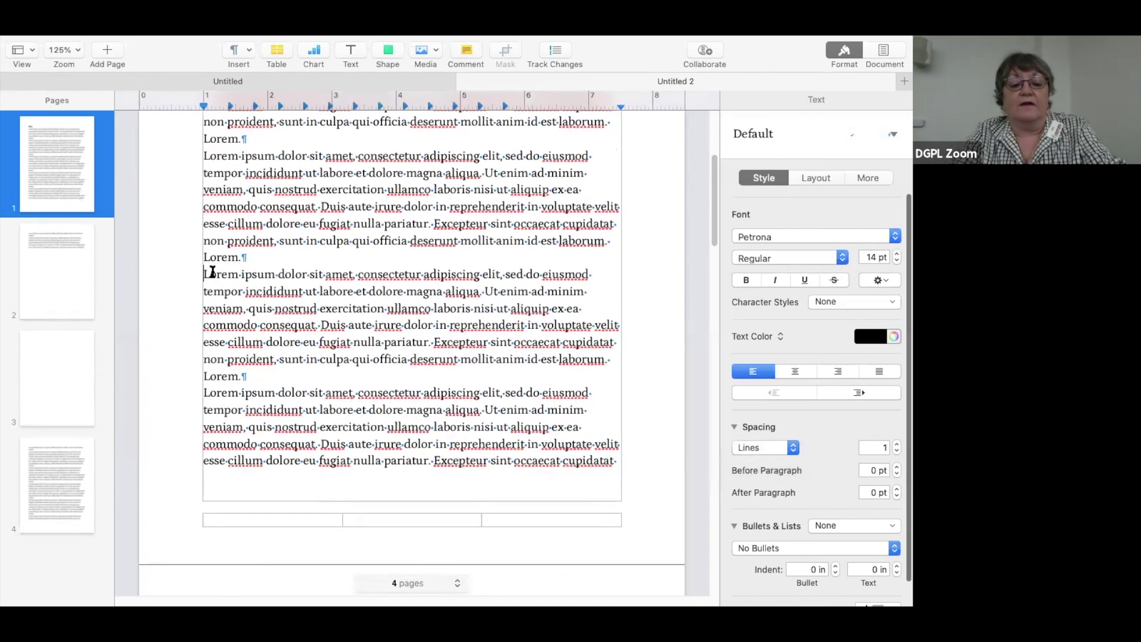
type("Duck")
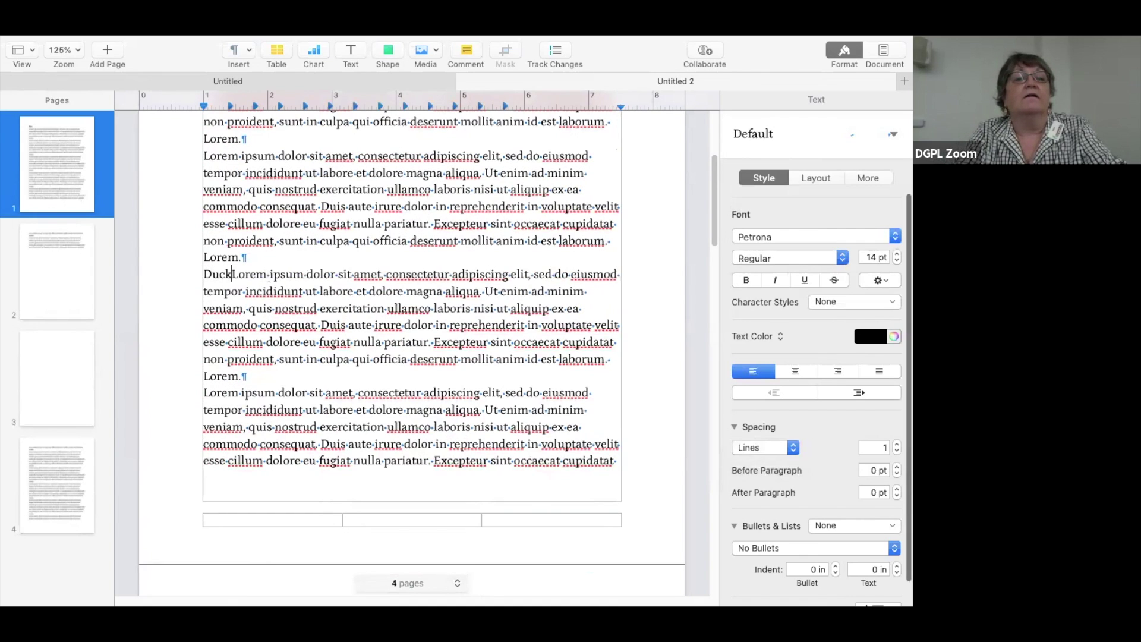
key("Return")
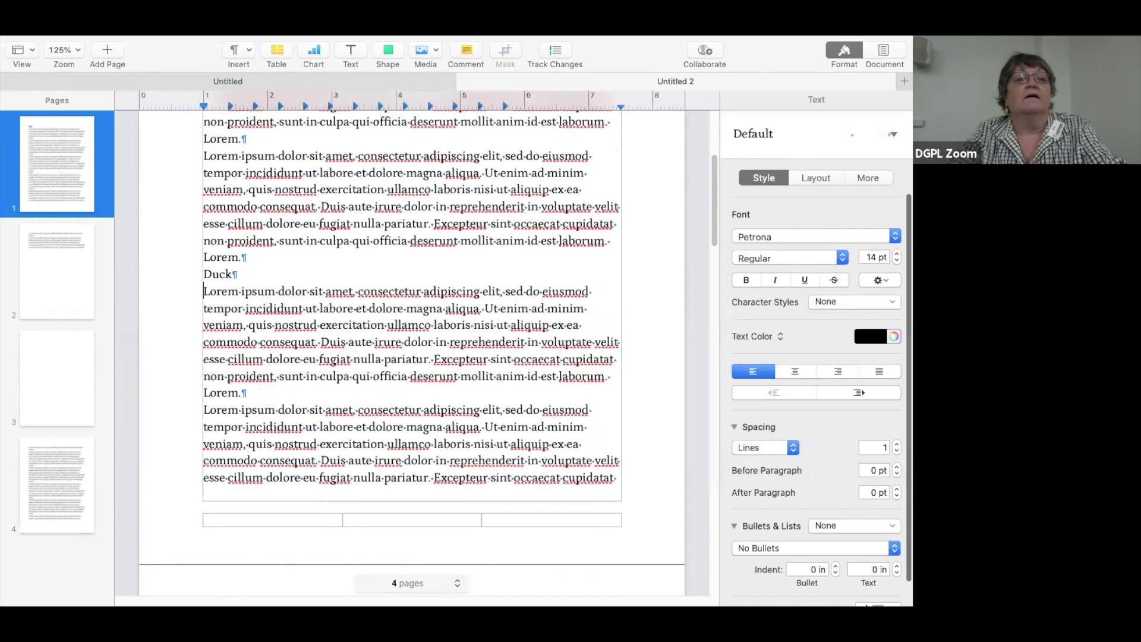
double_click(209, 273)
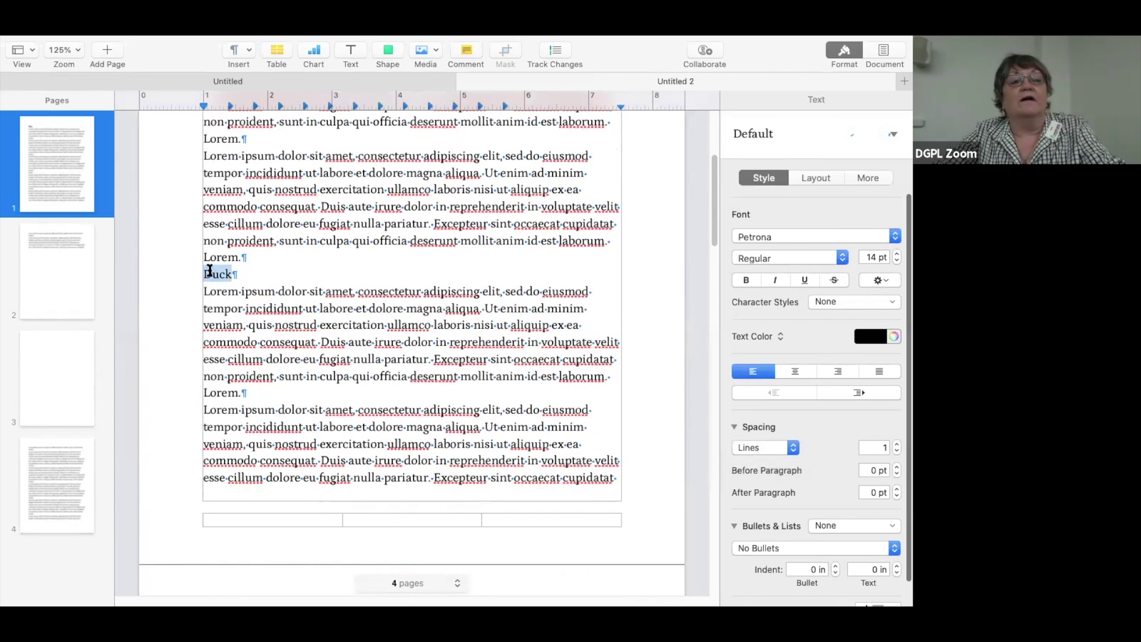
left_click(893, 138)
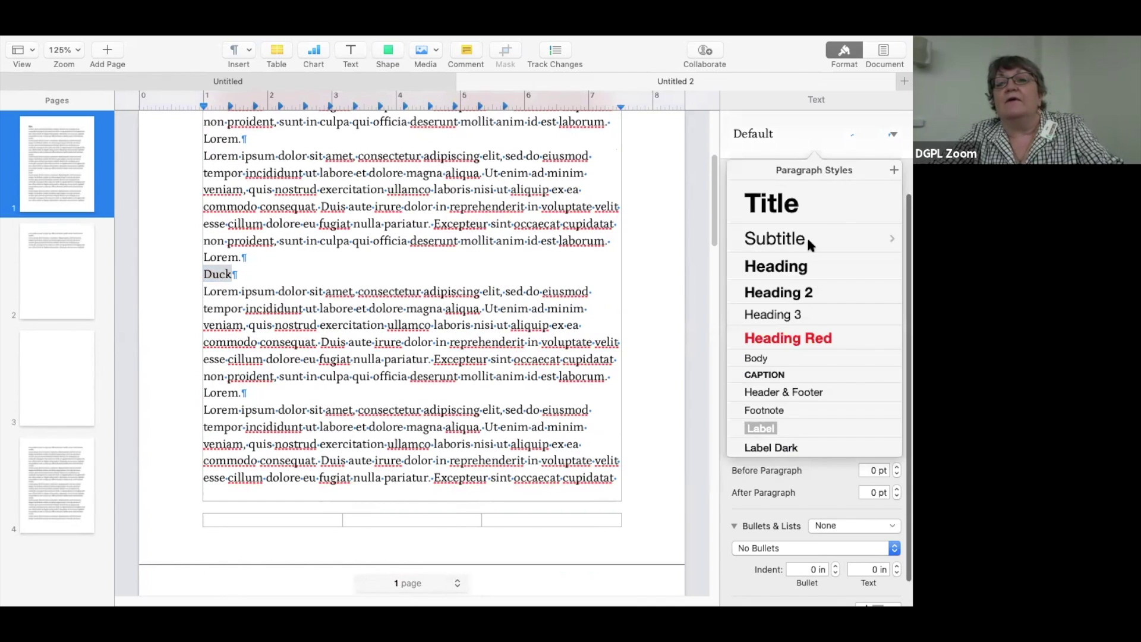
left_click(790, 271)
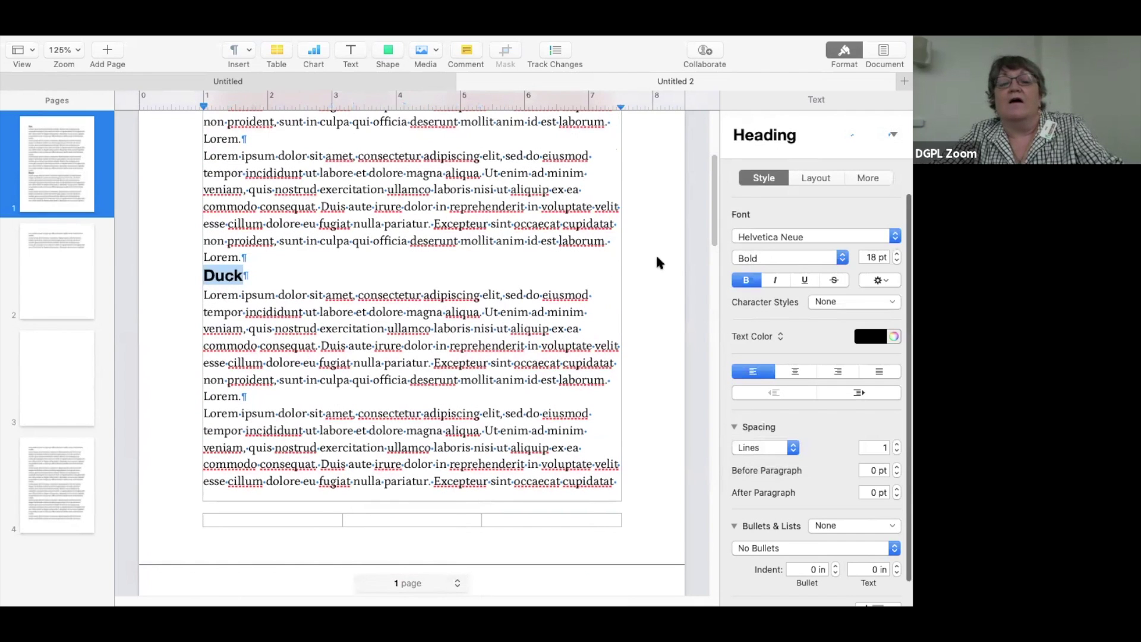
Apply the Body paragraph style to the first paragraph under the Fox heading
left_click_drag(718, 230, 719, 177)
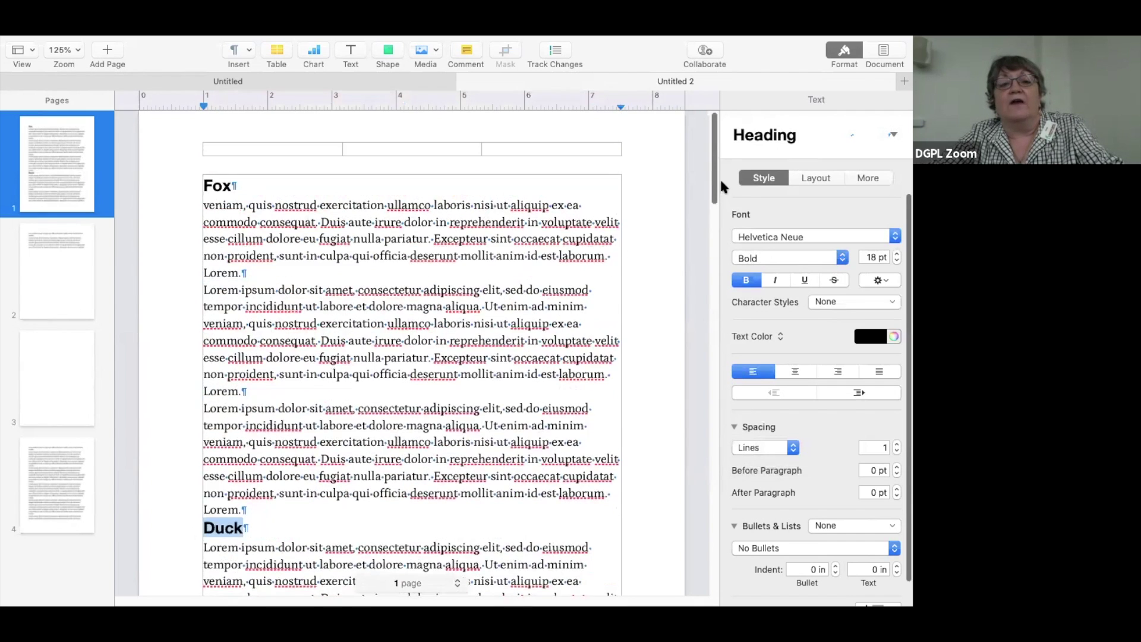
left_click(205, 205)
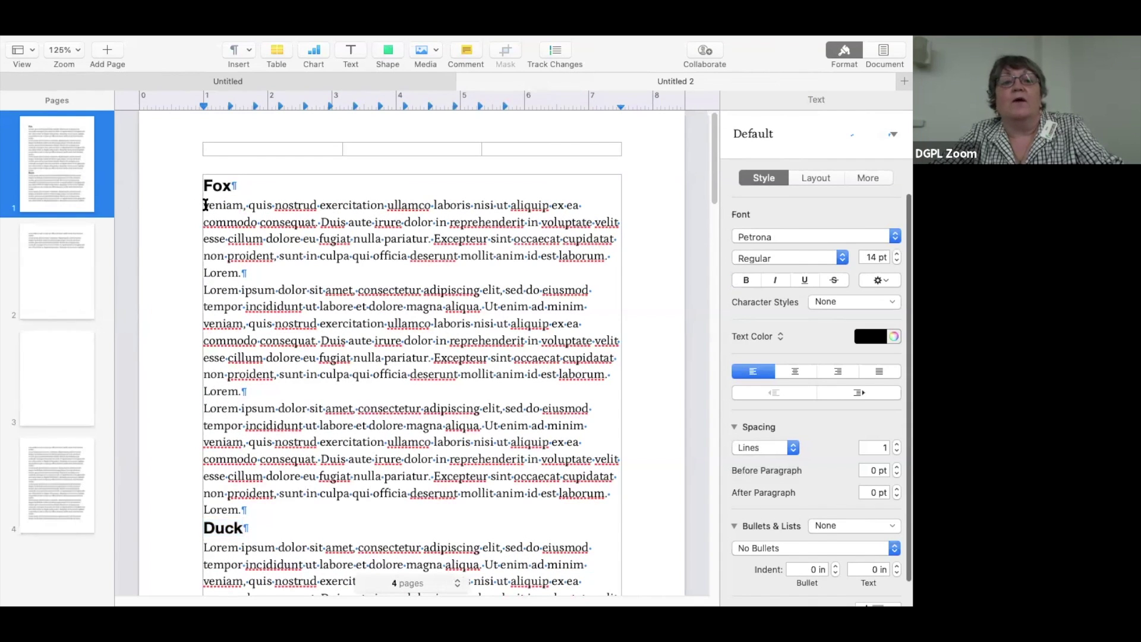
left_click_drag(205, 204, 618, 353)
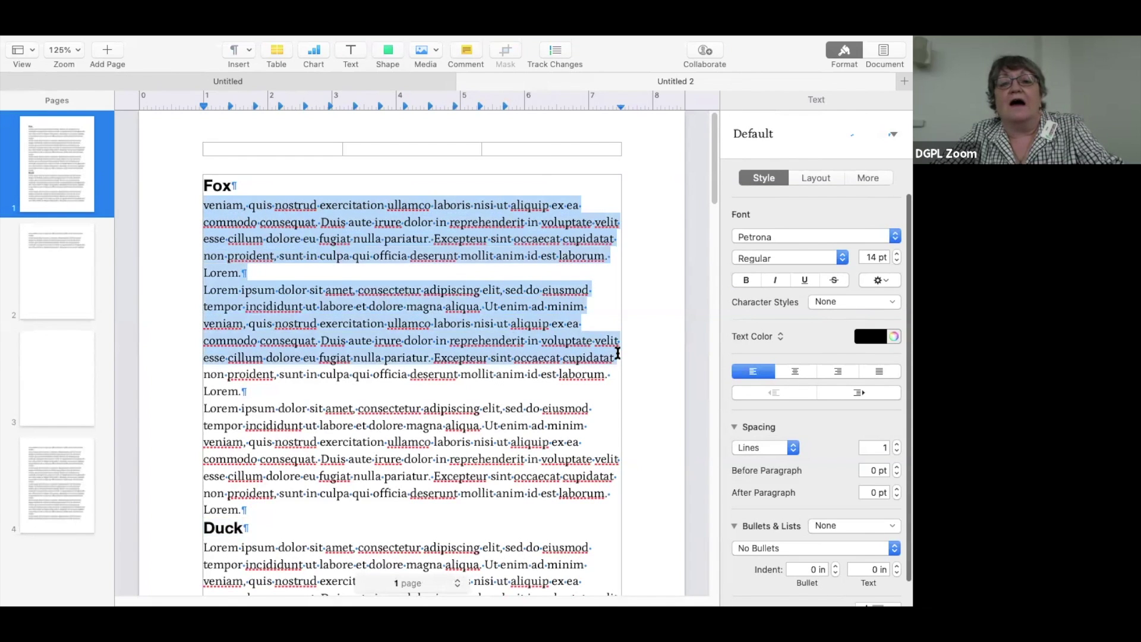
left_click(216, 205)
left_click(203, 205)
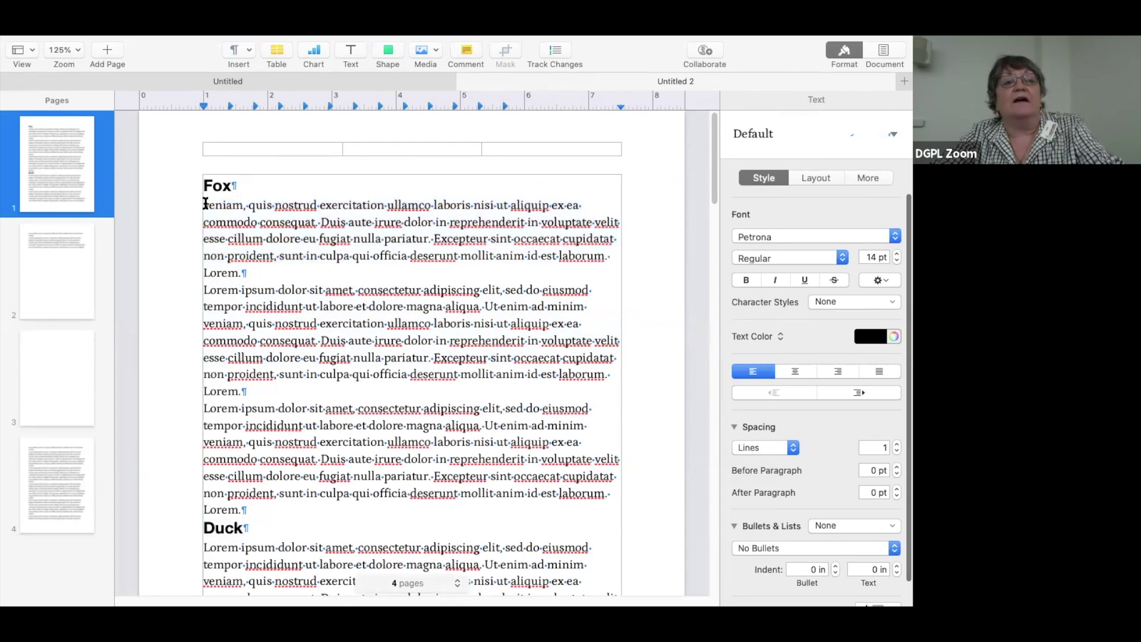
left_click(892, 134)
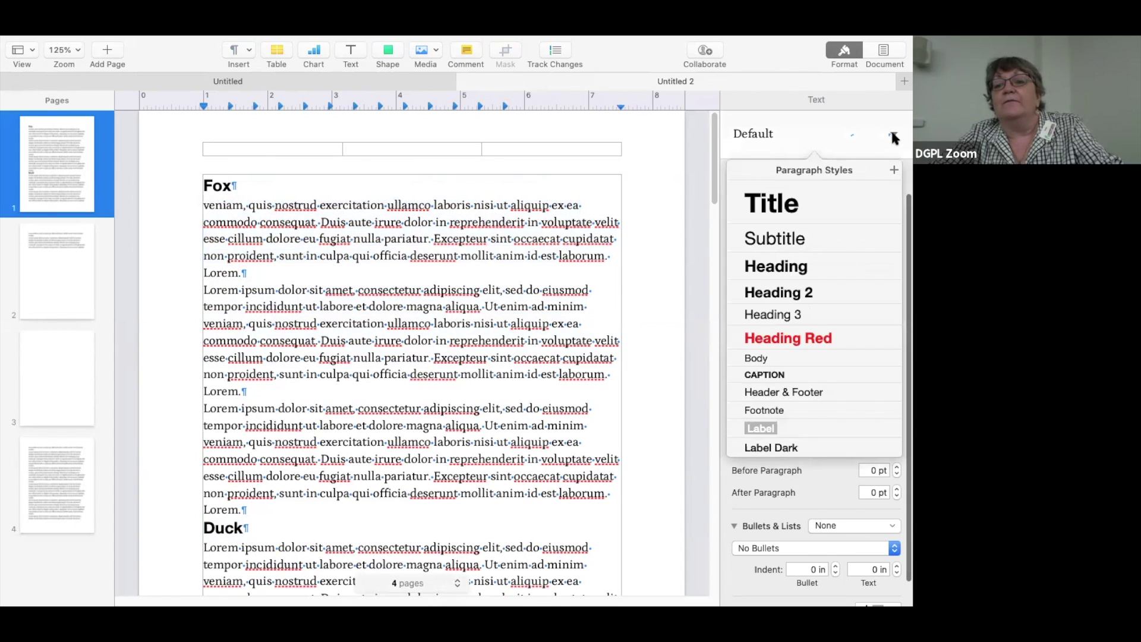
left_click(767, 359)
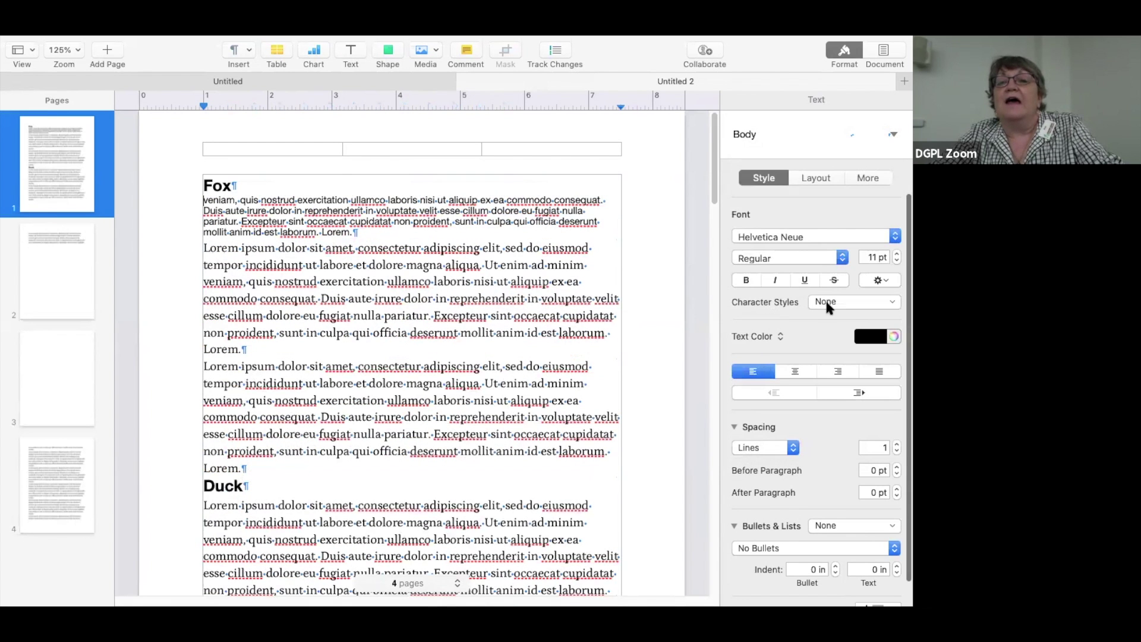
Set the font of the Body paragraph under Fox to Garamond at 14 pt
left_click(896, 239)
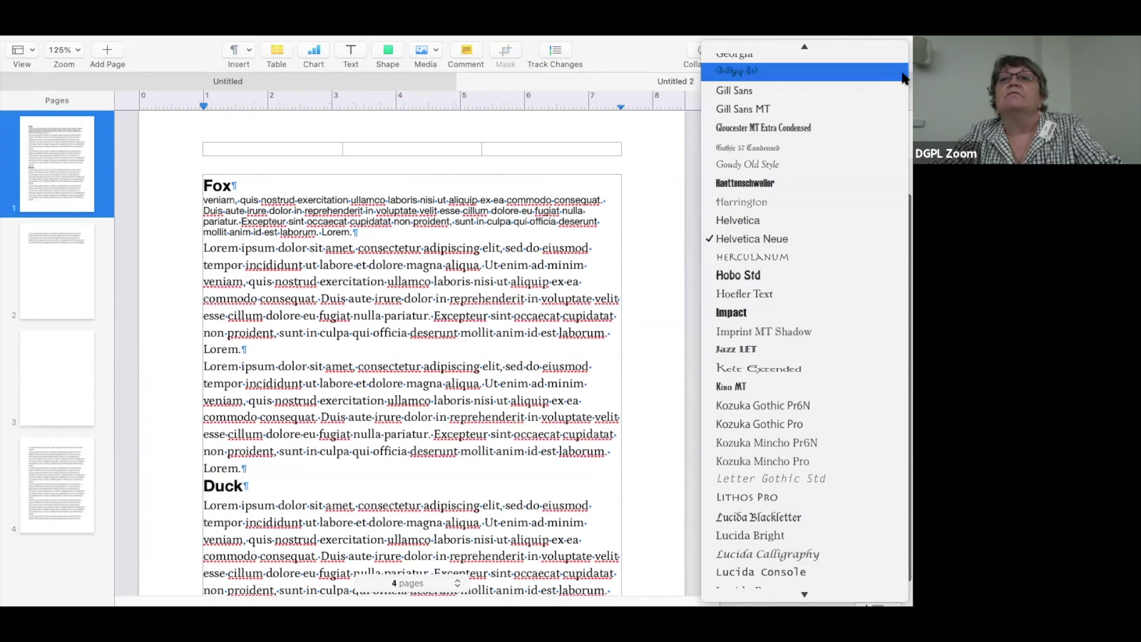
key("Escape")
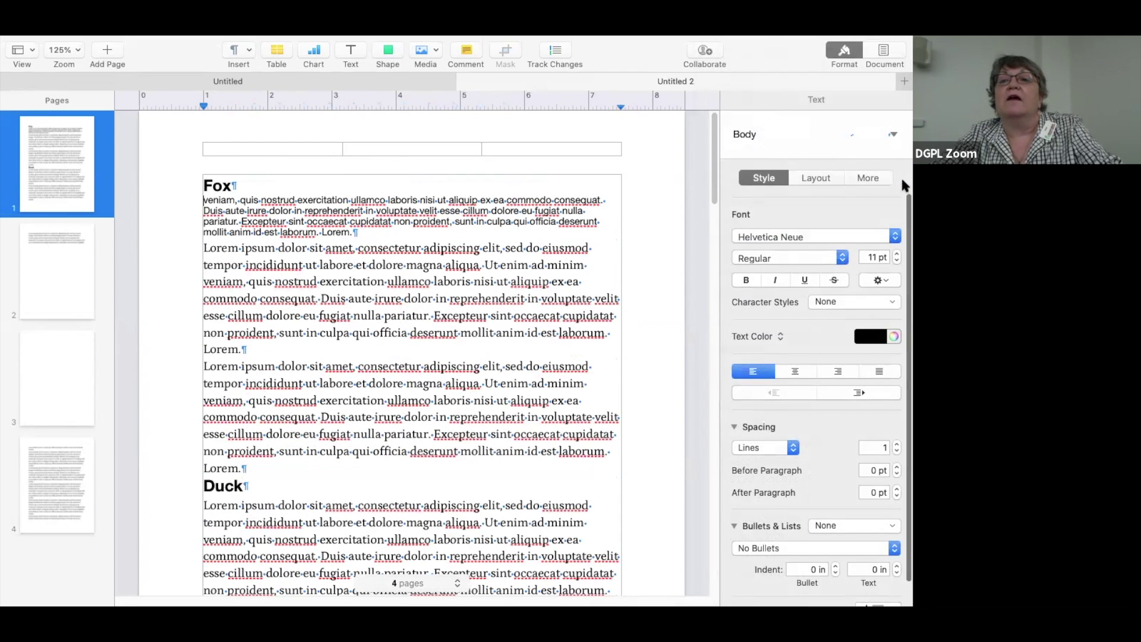
left_click(895, 237)
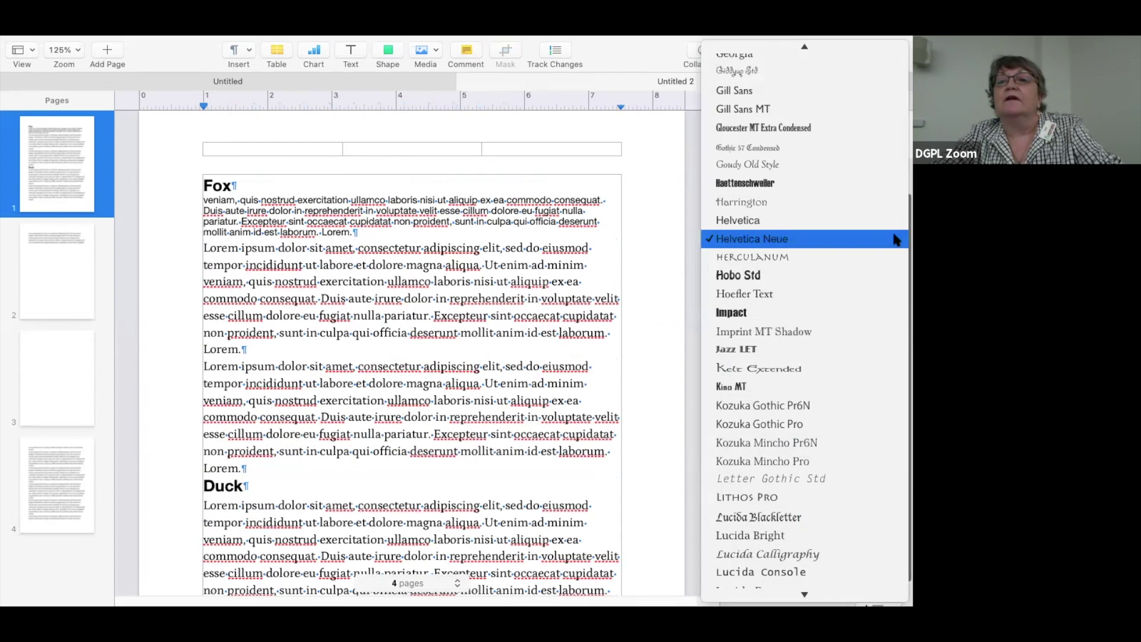
left_click(902, 236)
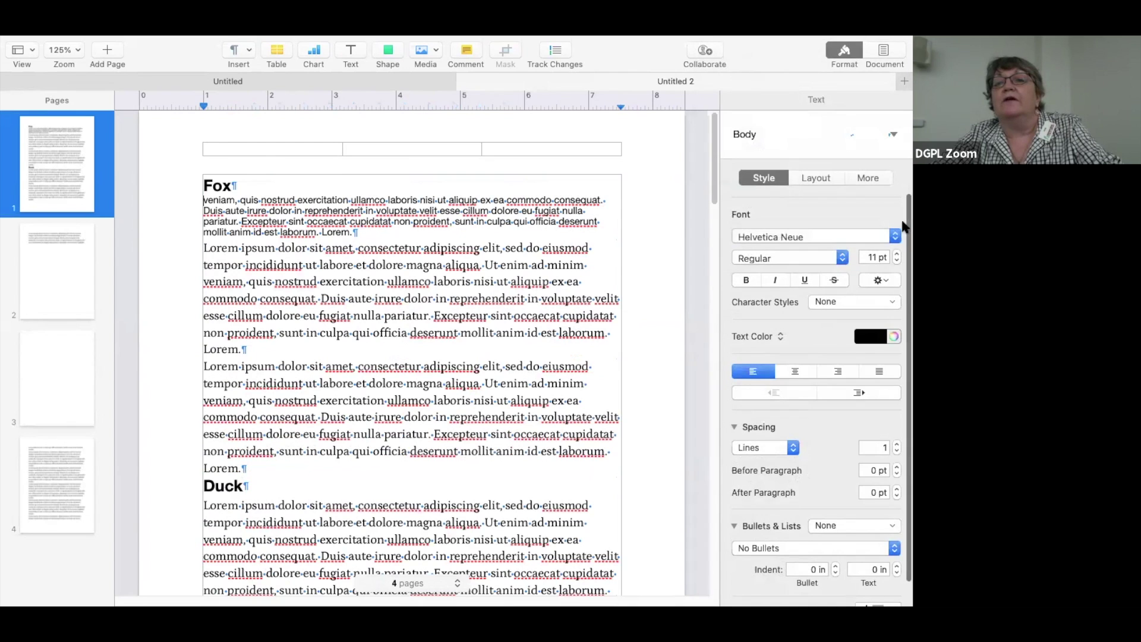
left_click(896, 238)
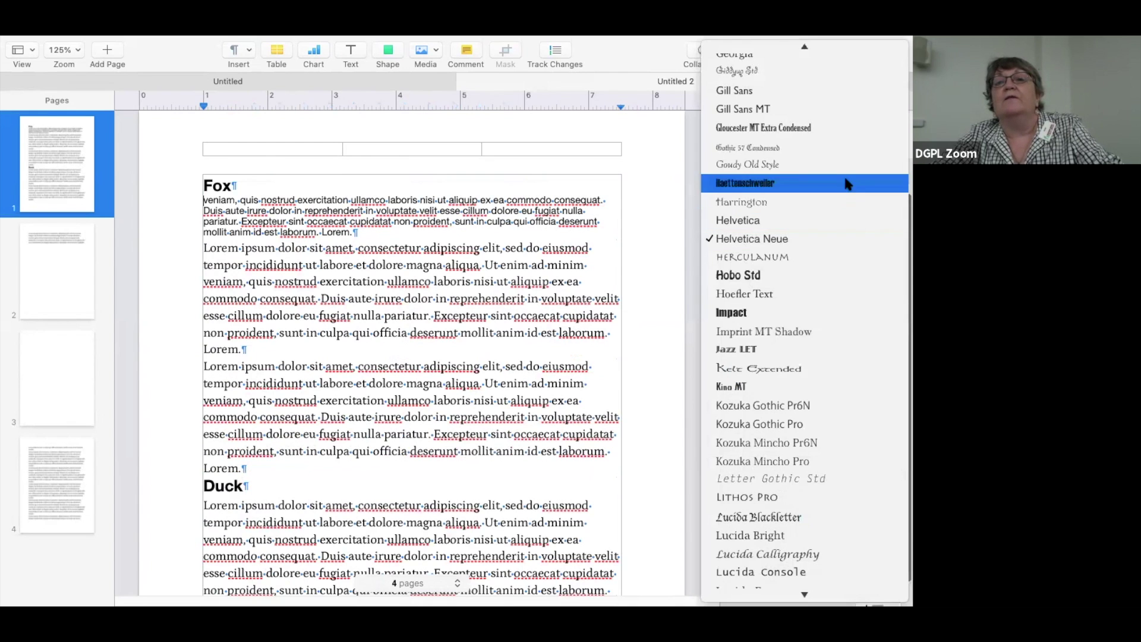
mouse_move(815, 45)
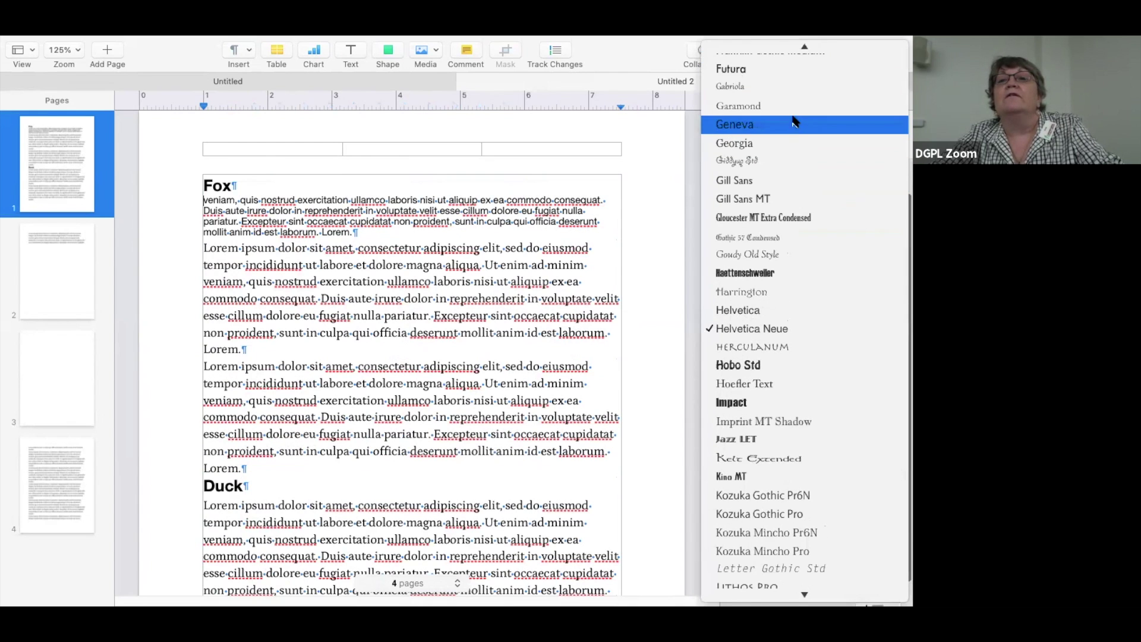
left_click(795, 107)
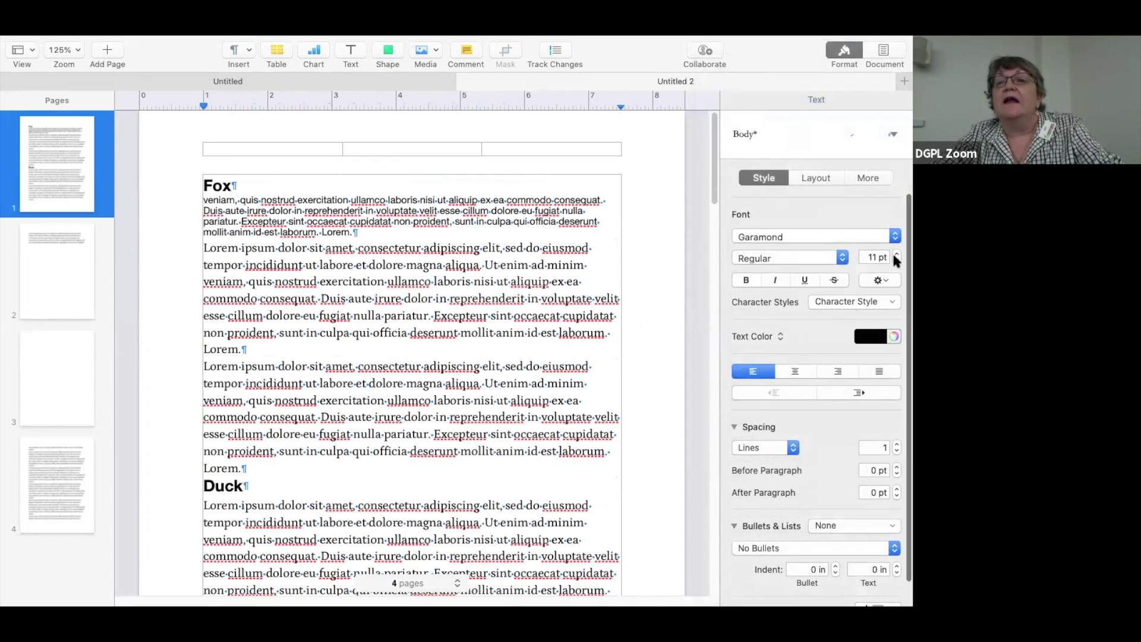
left_click(896, 254)
left_click(896, 254)
left_click(897, 253)
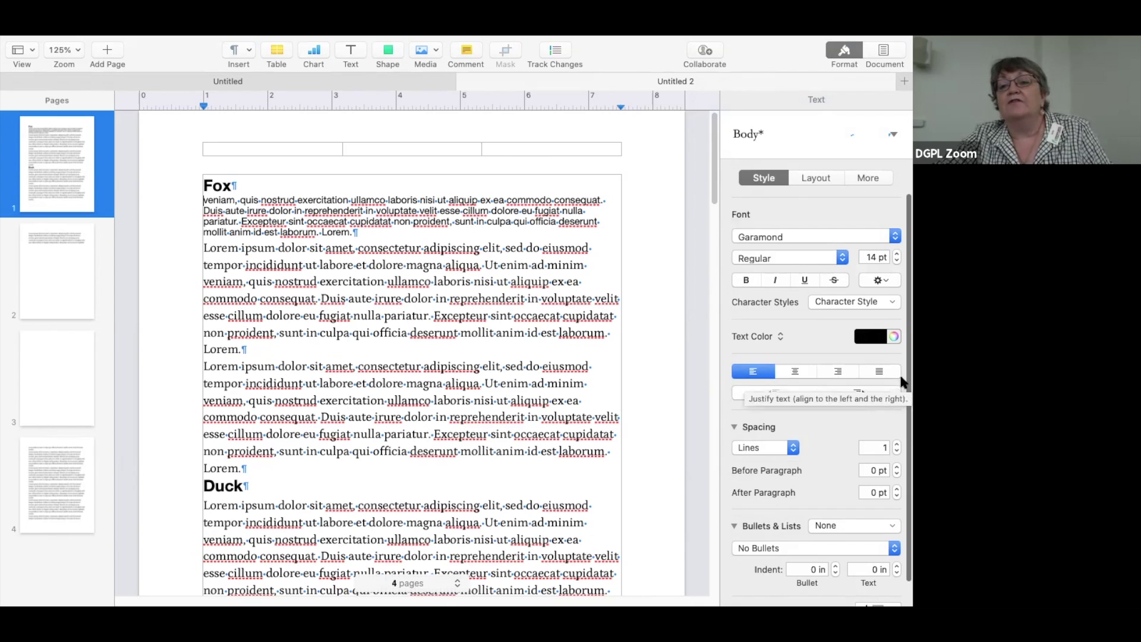
Set the spacing after the Body paragraph under Fox to 8 pt
scroll(902, 440, "down", 2)
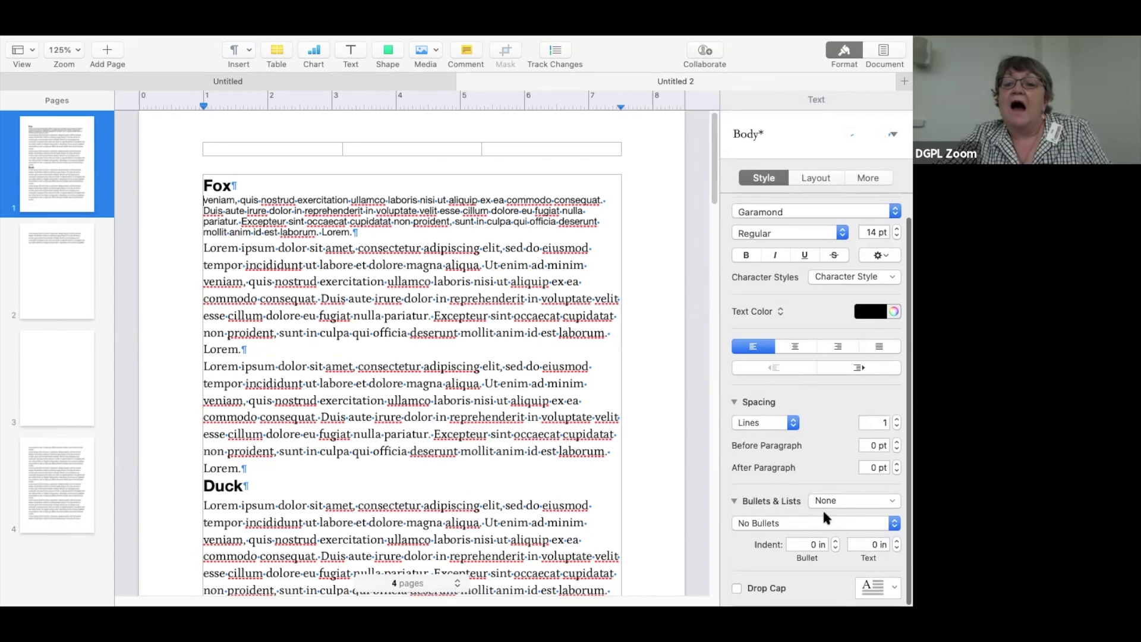
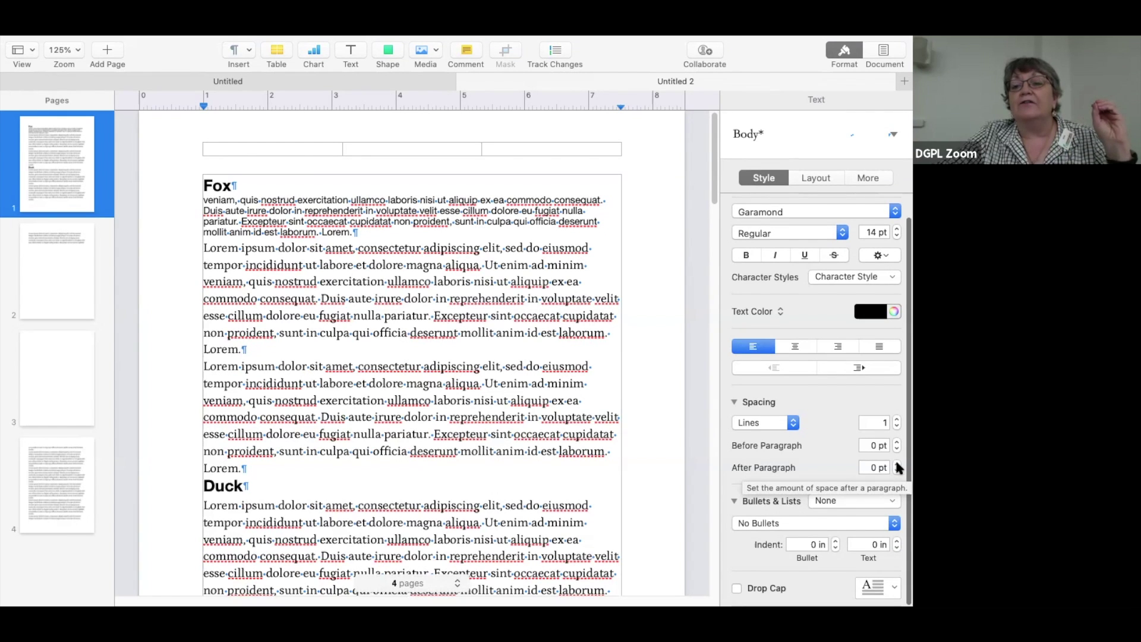
left_click(898, 465)
left_click(898, 465)
left_click(897, 465)
left_click(897, 465)
left_click(898, 465)
left_click(898, 465)
left_click(898, 465)
left_click(897, 465)
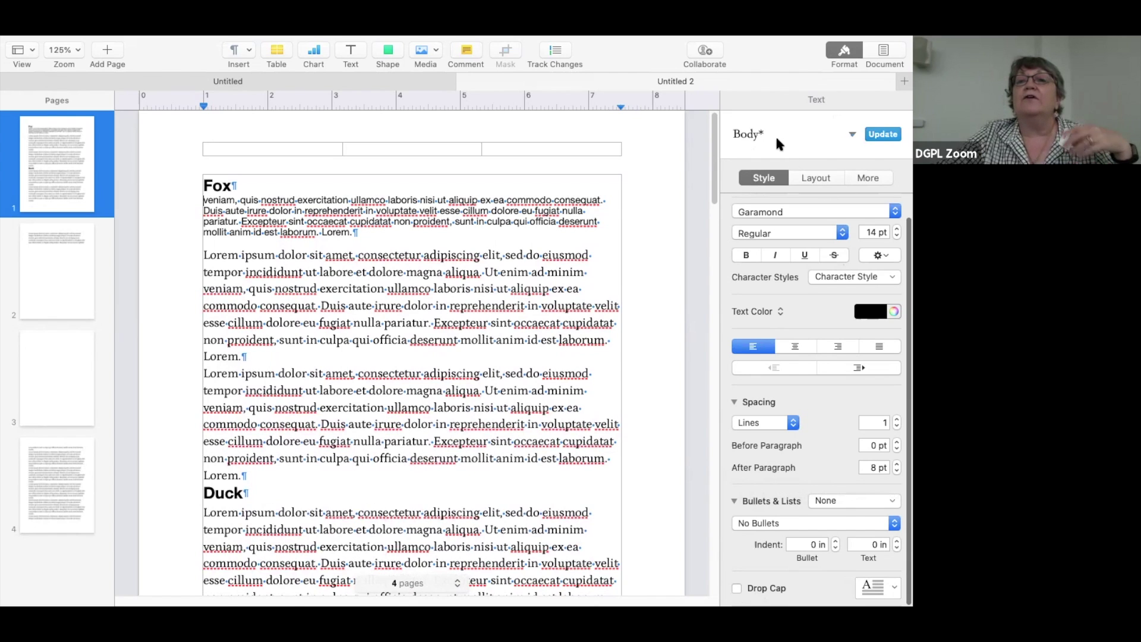
Update the Body paragraph style with the changed formatting and review the text on page 1
left_click(883, 134)
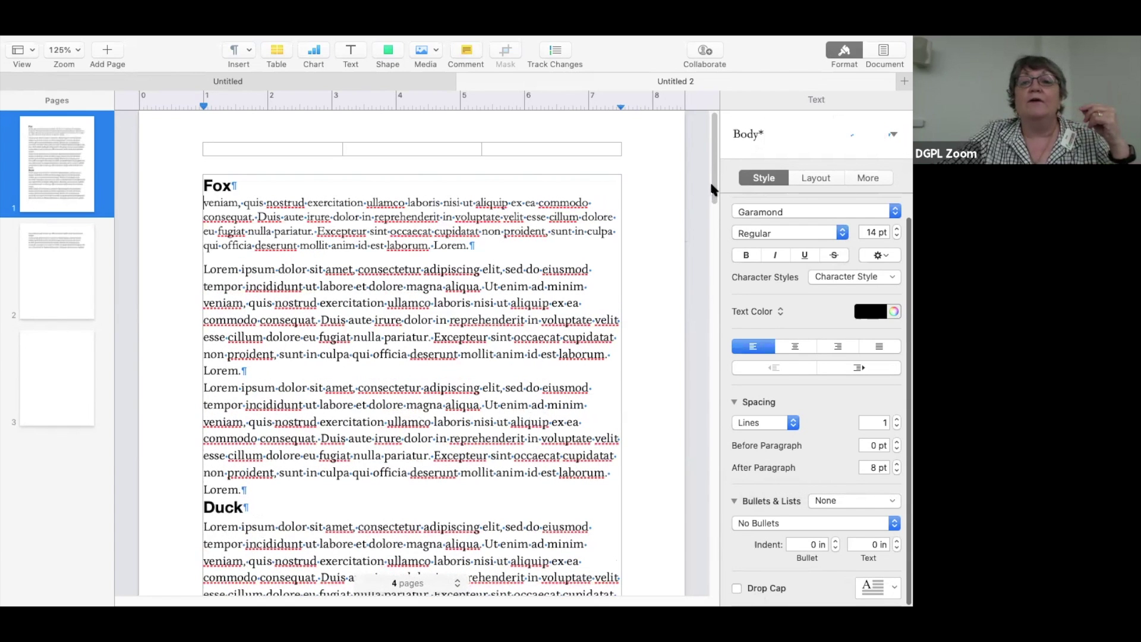
scroll(710, 190, "down", 5)
left_click_drag(709, 219, 719, 164)
scroll(713, 178, "up", 5)
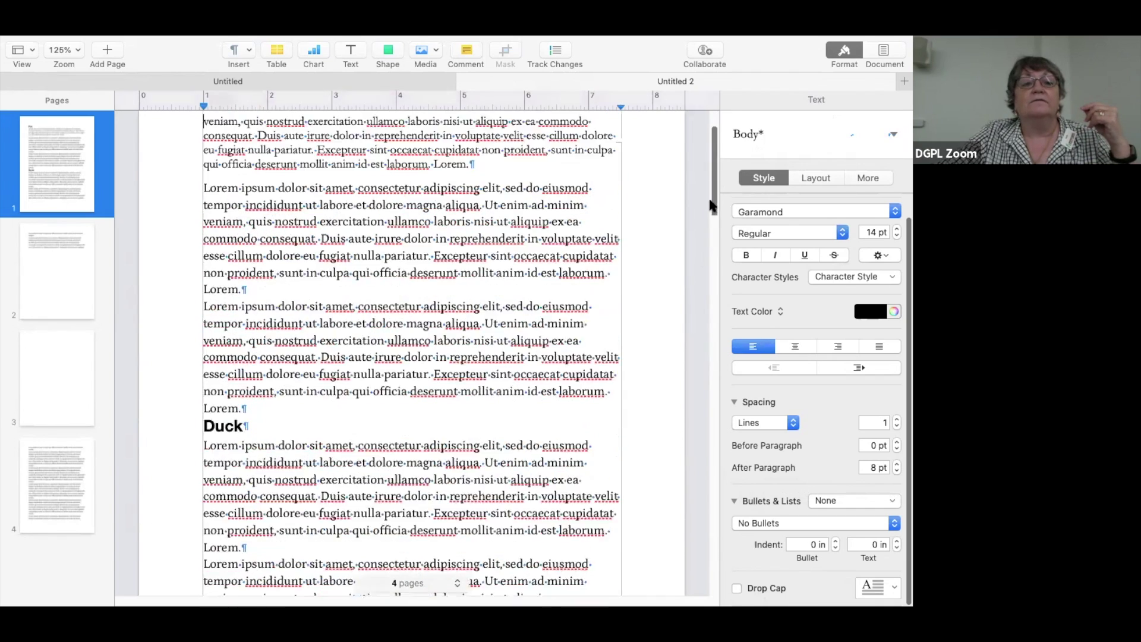
mouse_move(713, 193)
left_mouse_down()
mouse_move(712, 222)
mouse_move(717, 183)
left_mouse_up()
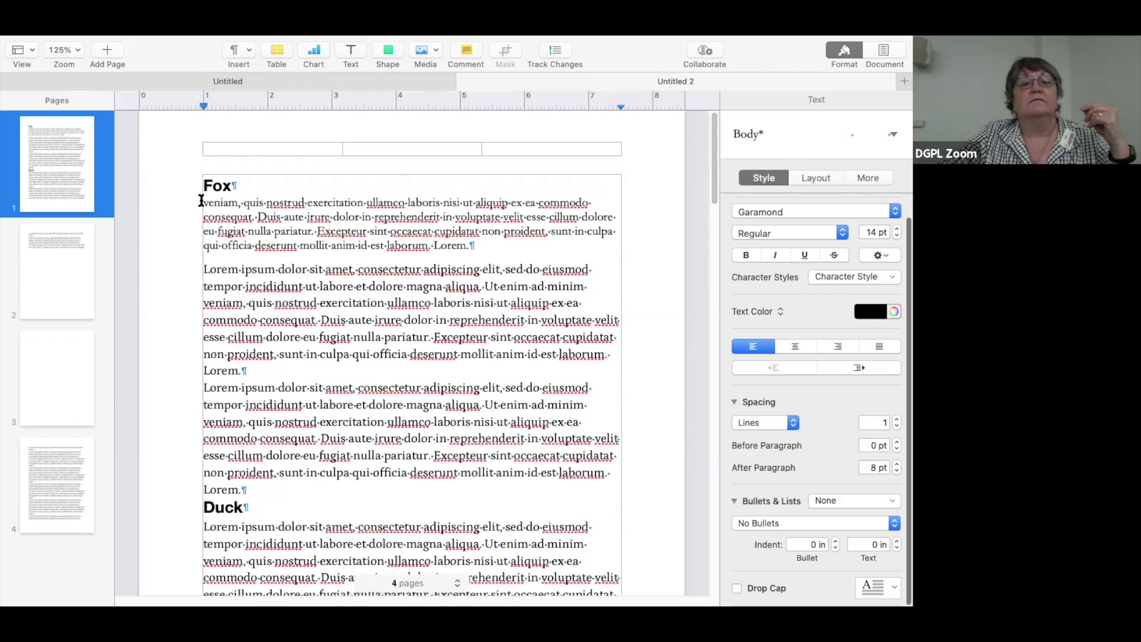
Apply the Body paragraph style to all text between the Fox and Duck headings
left_click_drag(203, 202, 416, 491)
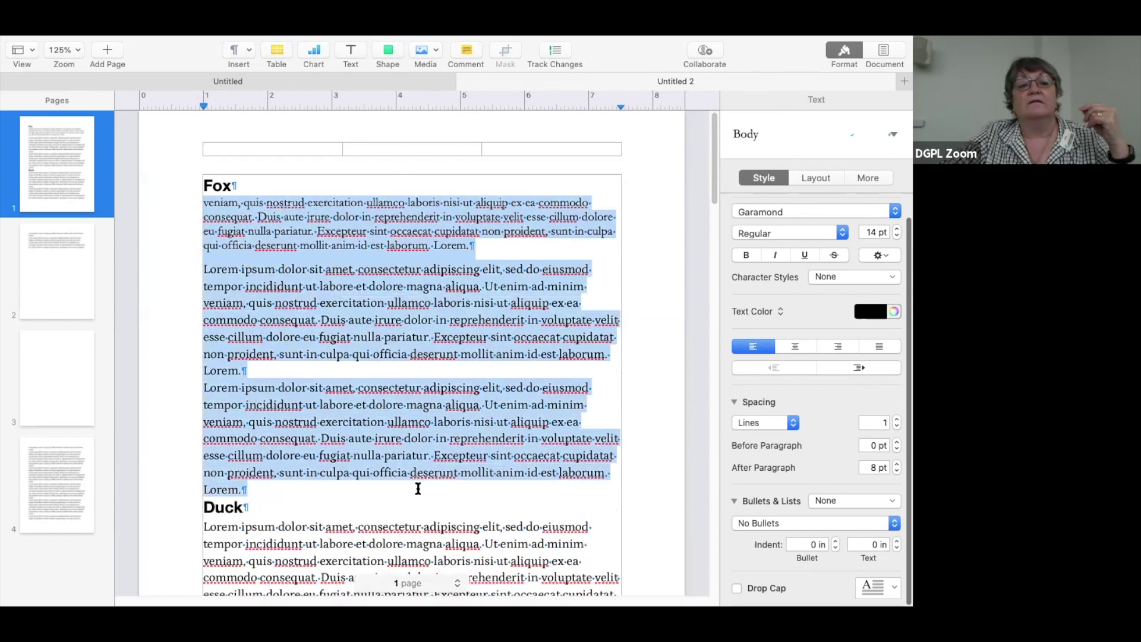
left_click(892, 134)
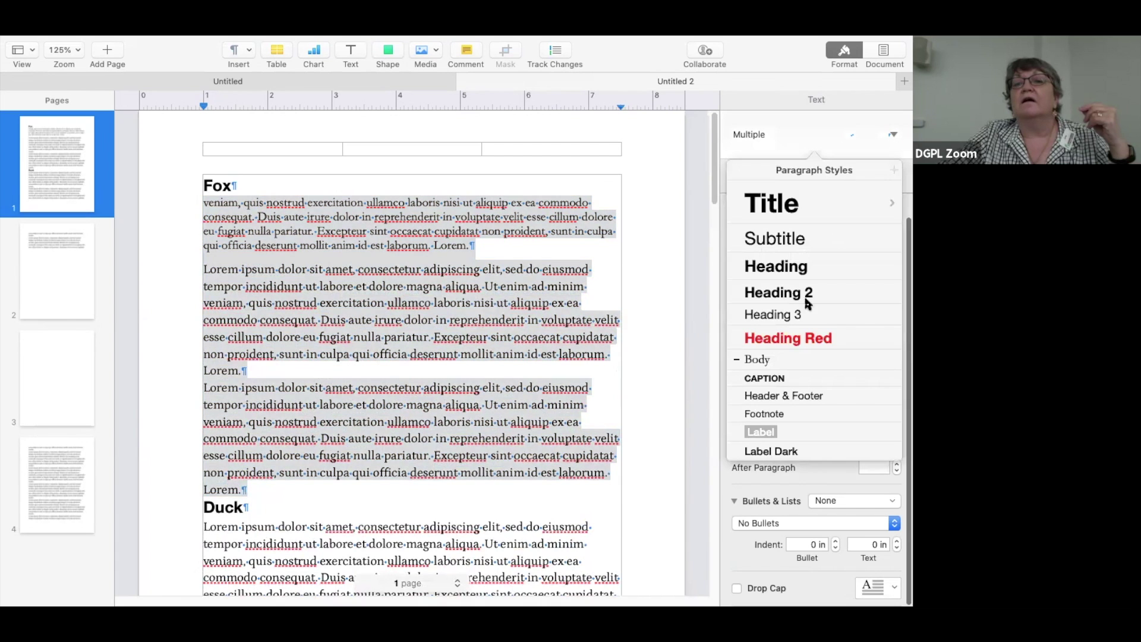
left_click(766, 359)
Apply the Body paragraph style to all text under the Duck heading, through its end on the following page
left_click_drag(715, 191, 712, 241)
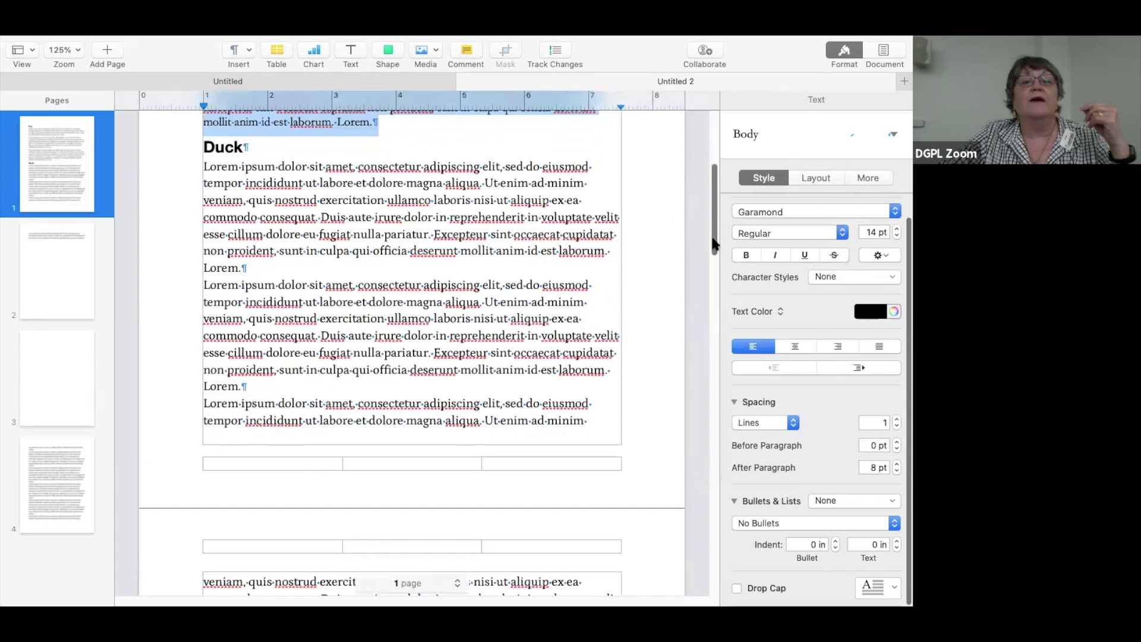
left_click_drag(205, 168, 621, 505)
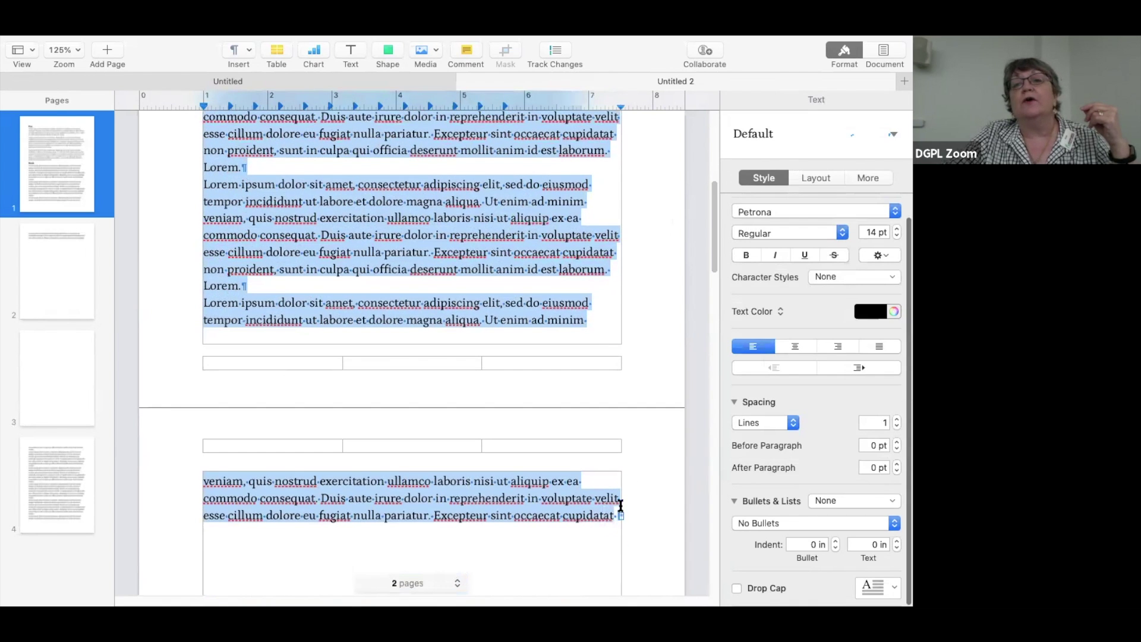
left_click(891, 135)
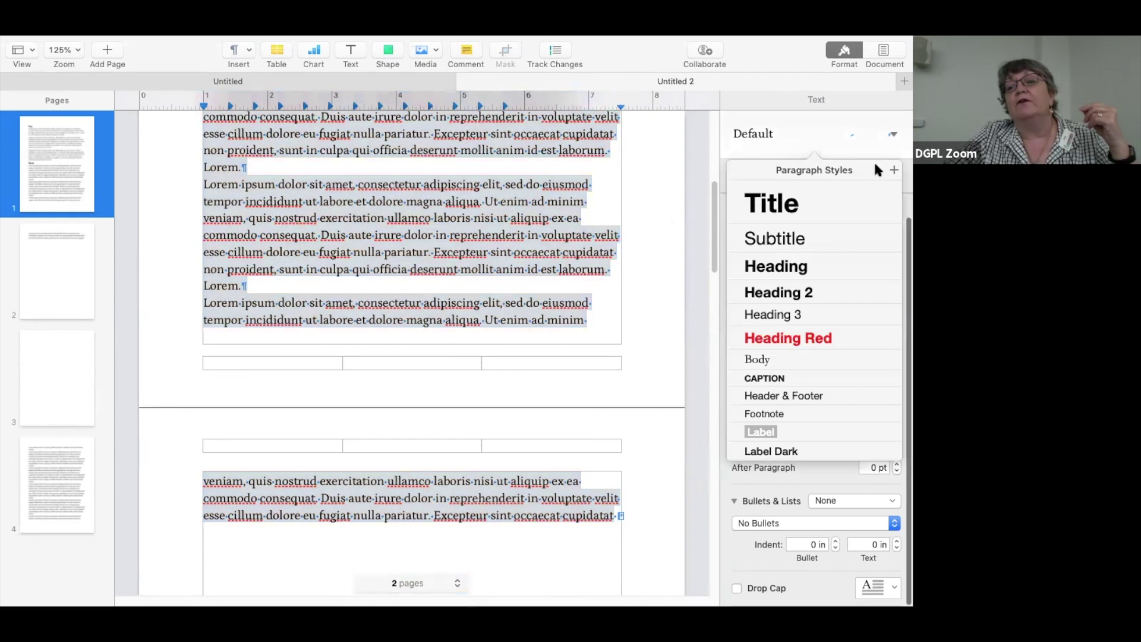
left_click(758, 360)
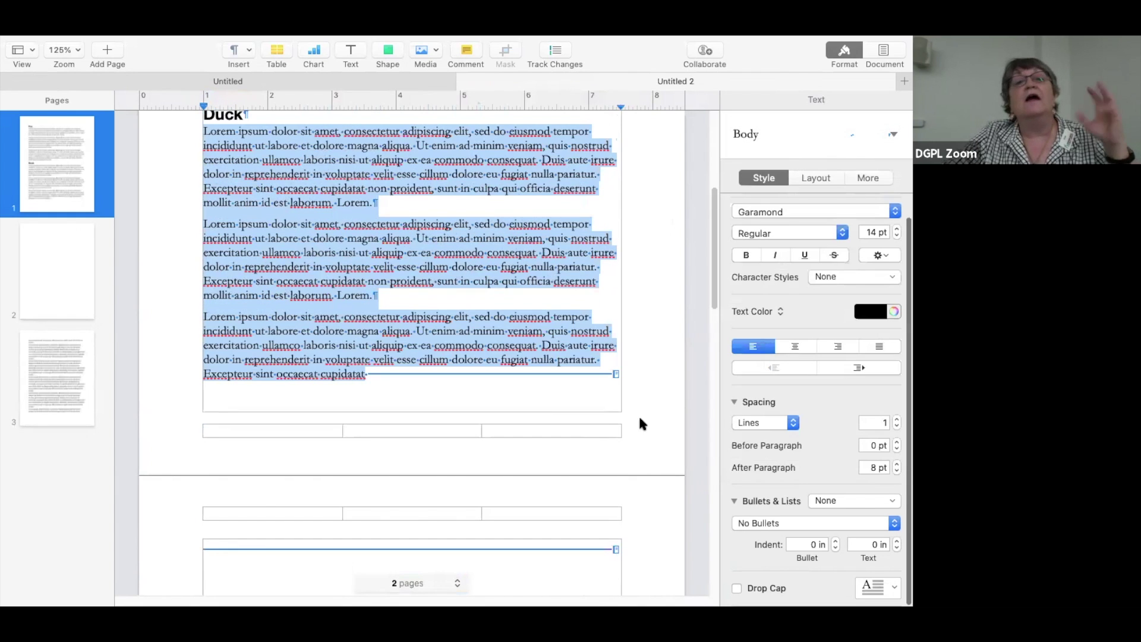
left_click_drag(719, 293, 716, 192)
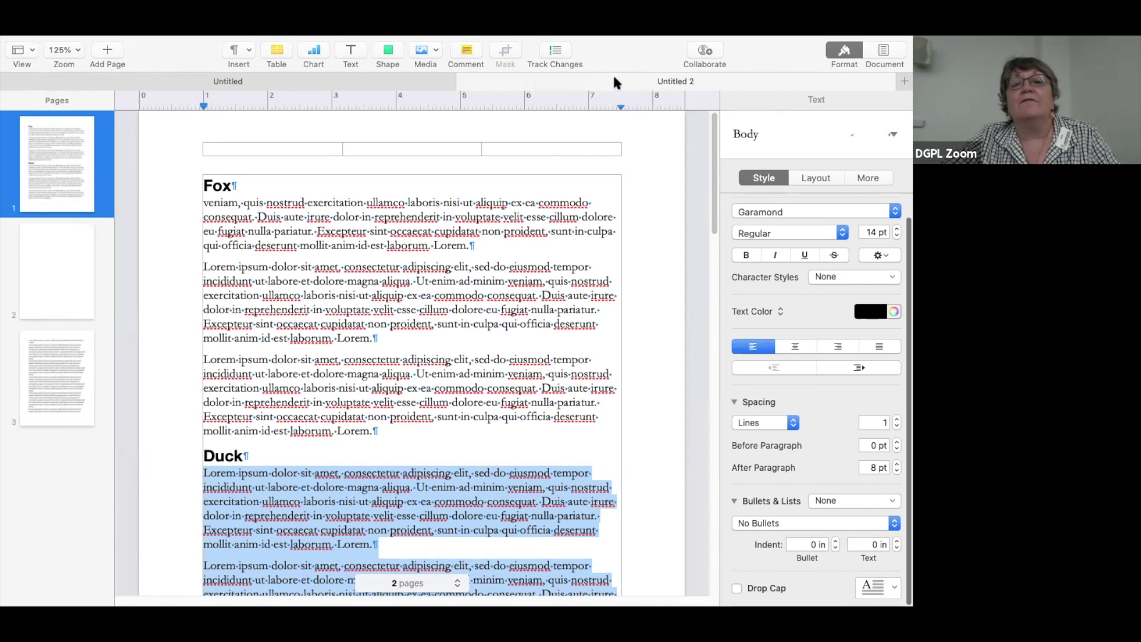
left_click(683, 81)
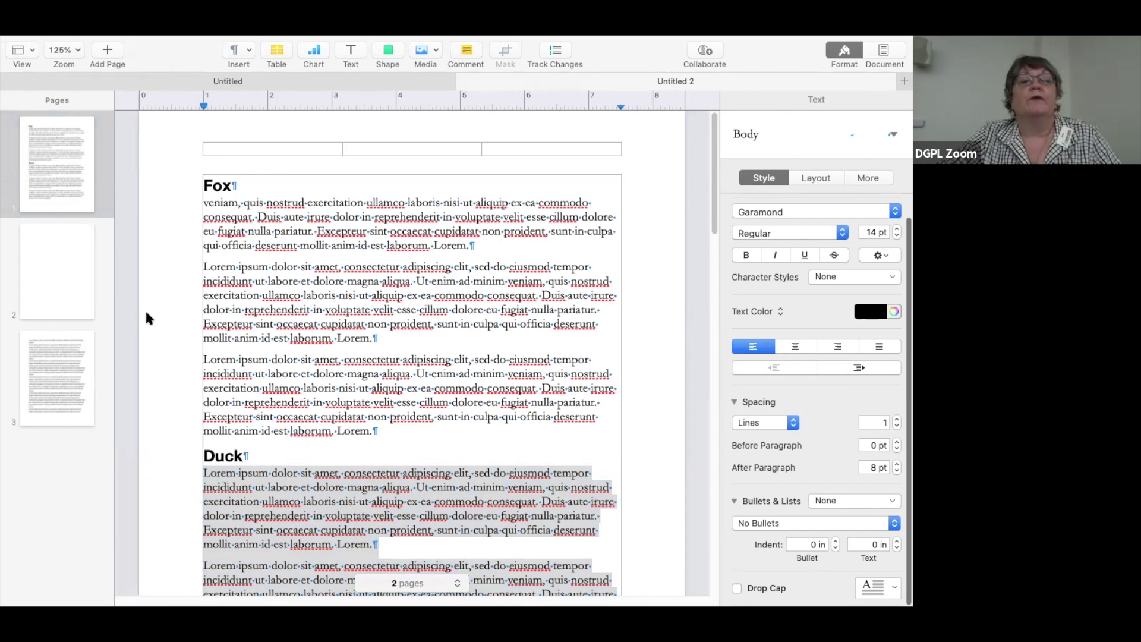
left_click_drag(713, 226, 739, 211)
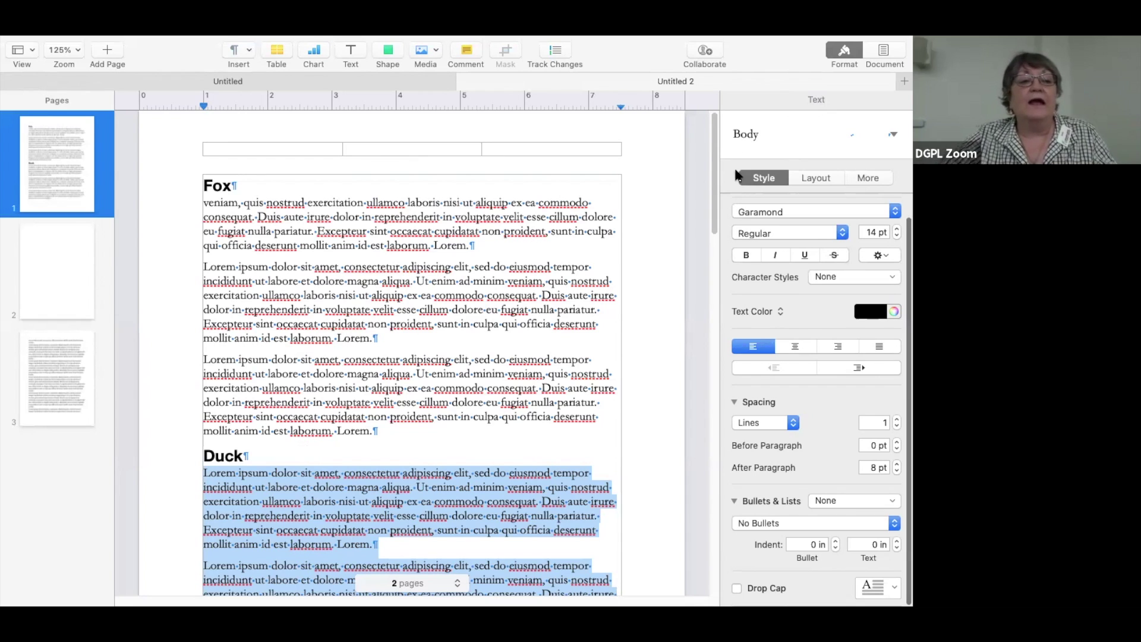
left_click(204, 185)
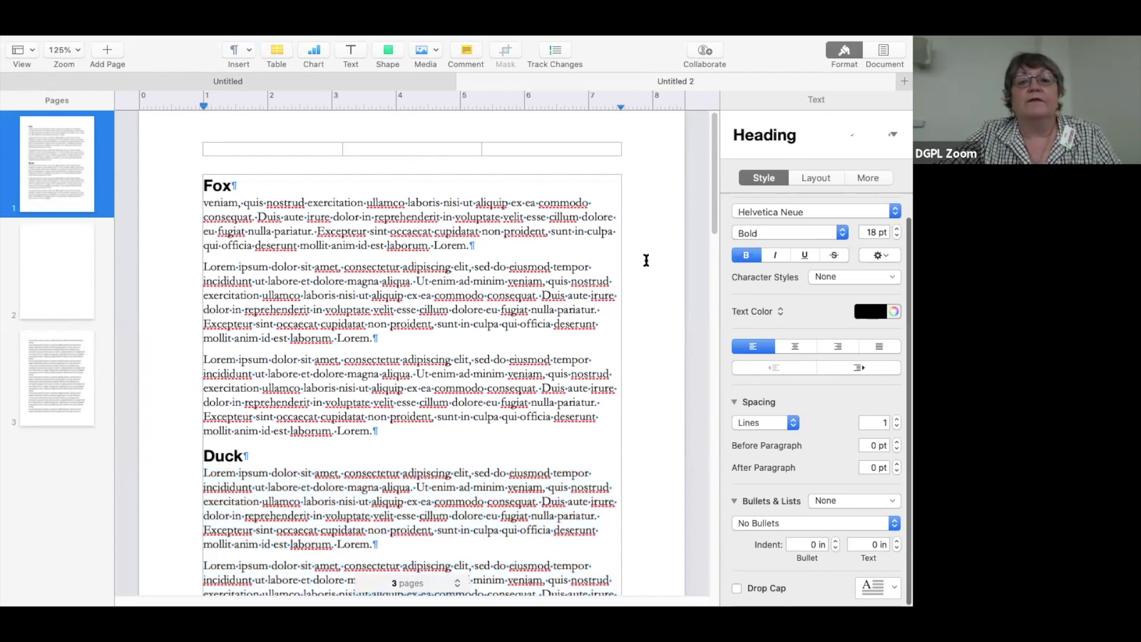
left_click_drag(715, 223, 728, 315)
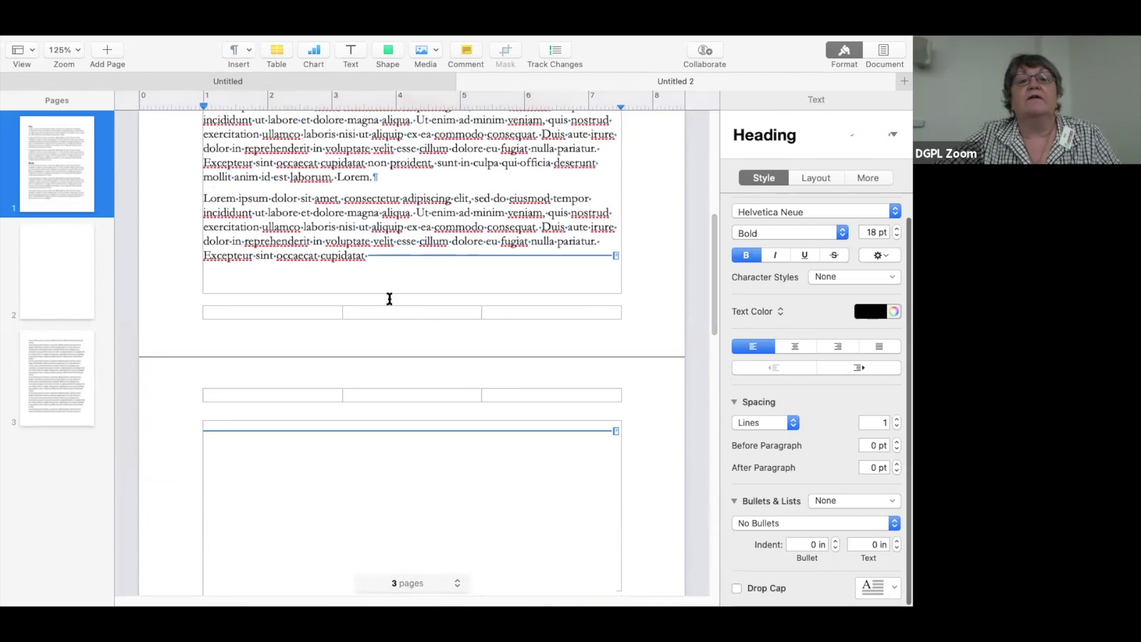
left_click(370, 255)
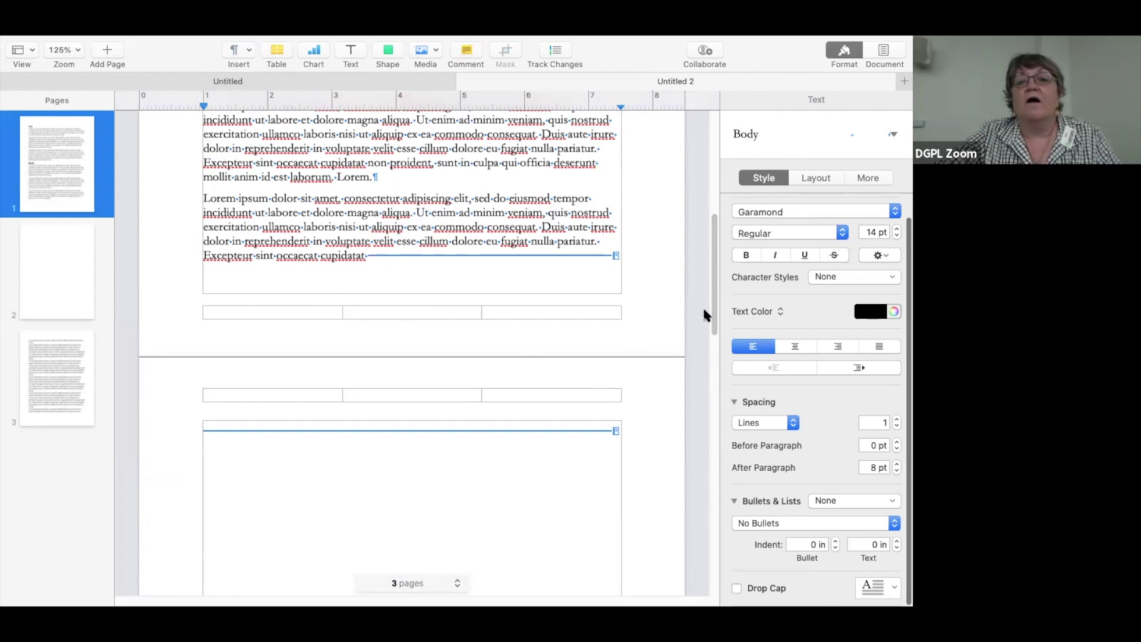
left_click_drag(711, 313, 717, 213)
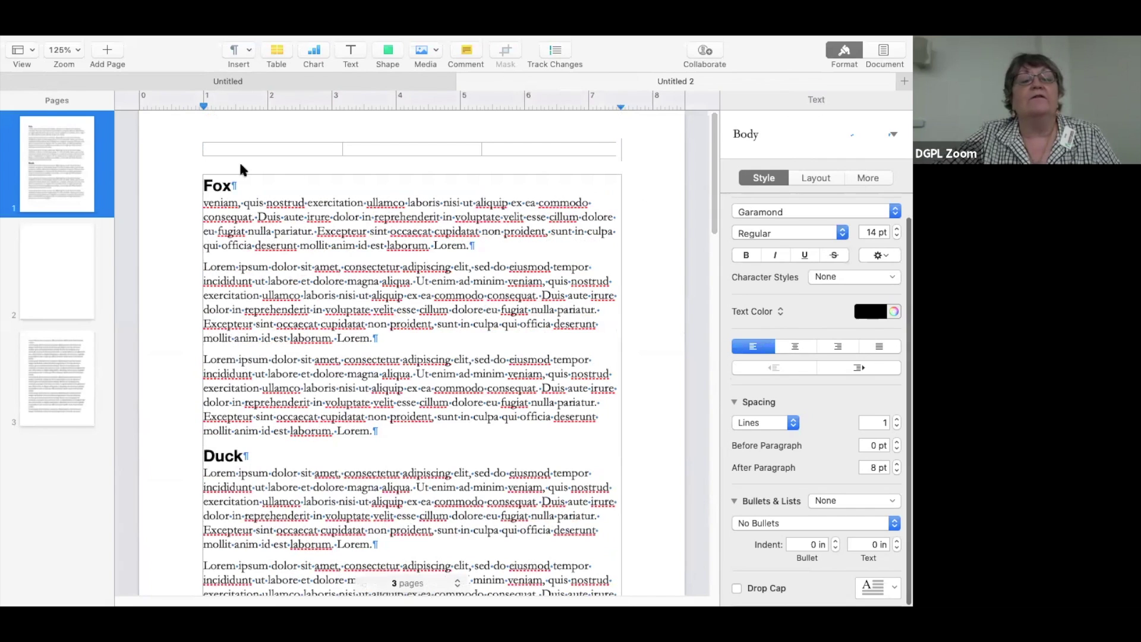
Insert a table of contents covering the entire document before the Fox heading
left_click(206, 187)
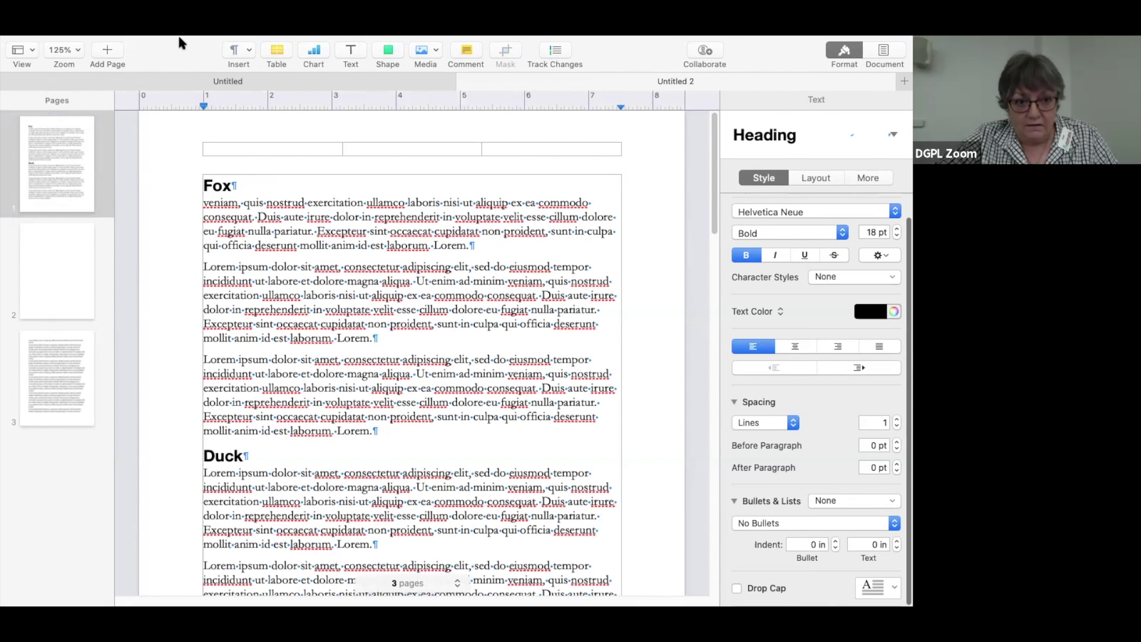
mouse_move(181, 43)
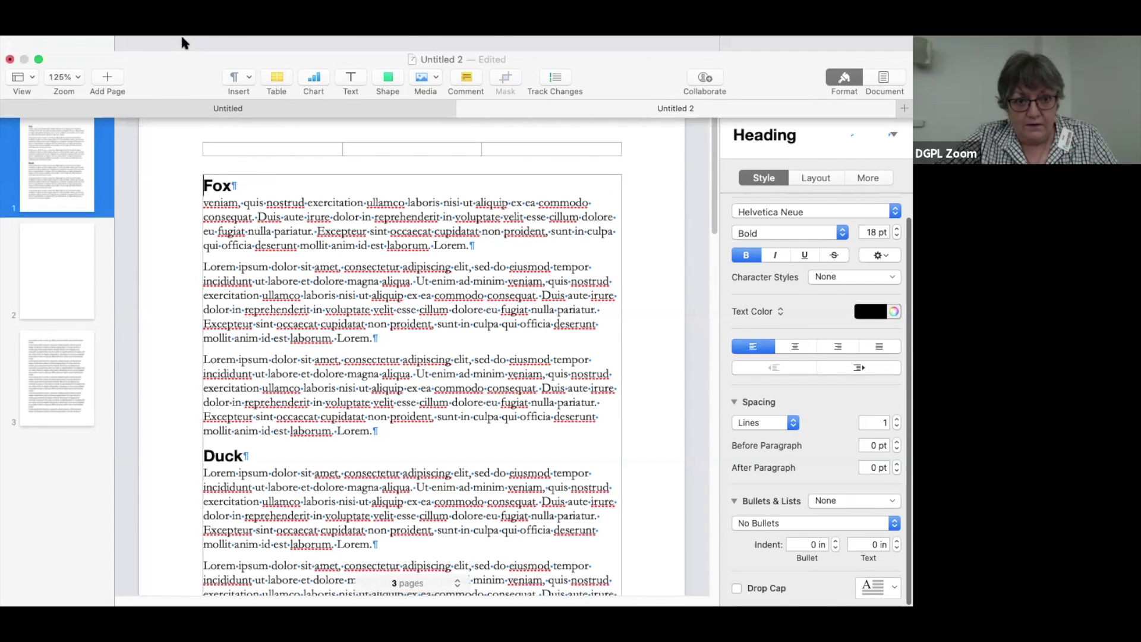
left_click(145, 37)
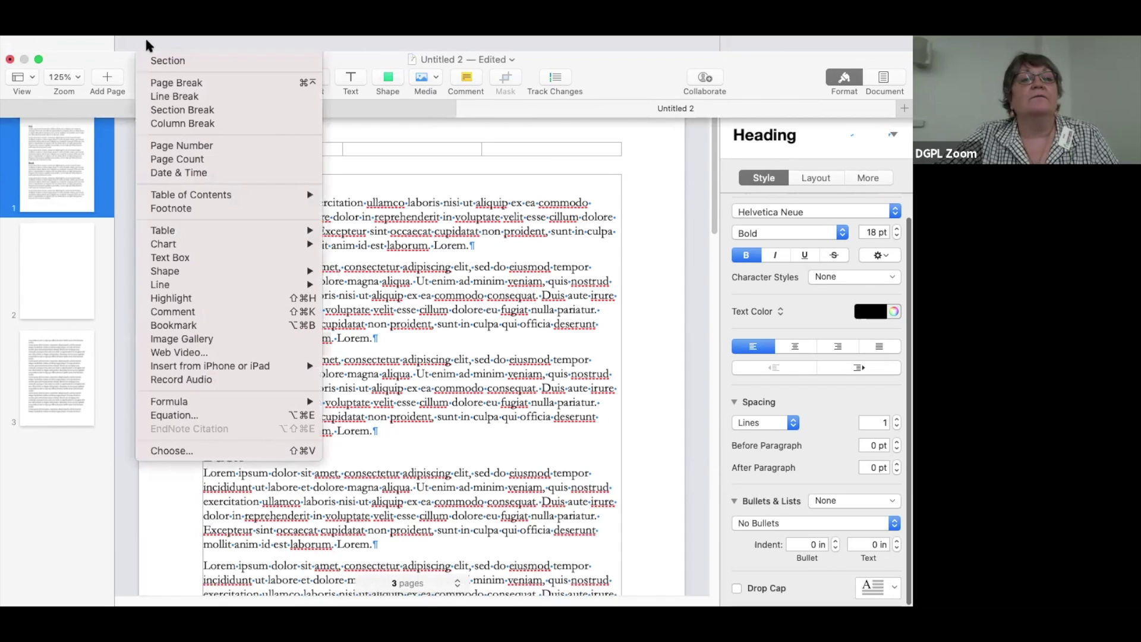
mouse_move(201, 198)
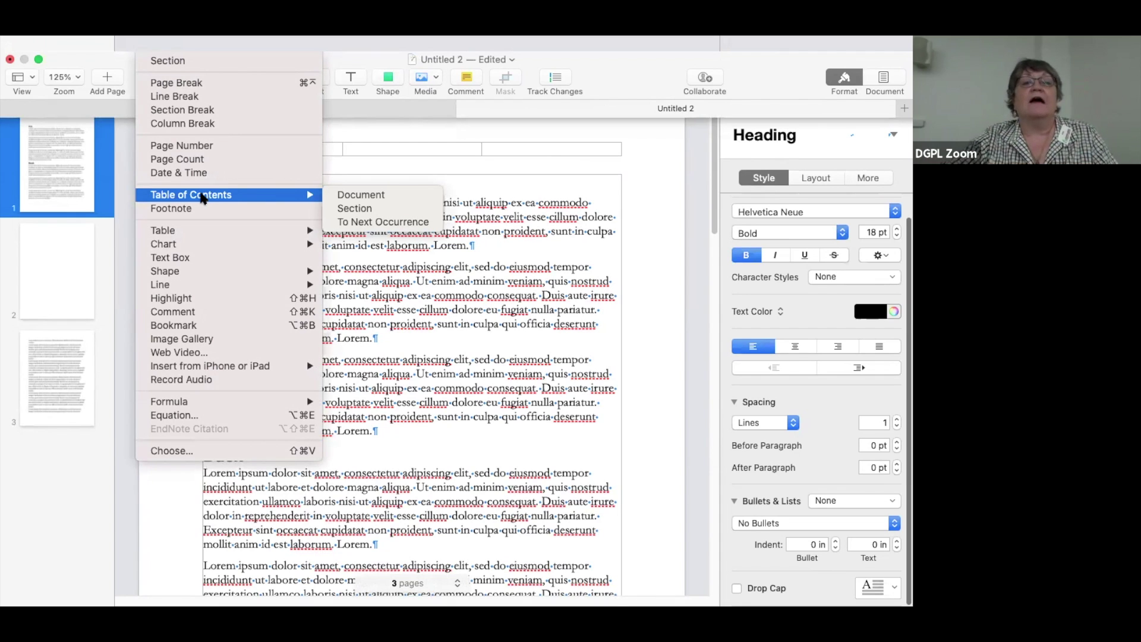
left_click(331, 196)
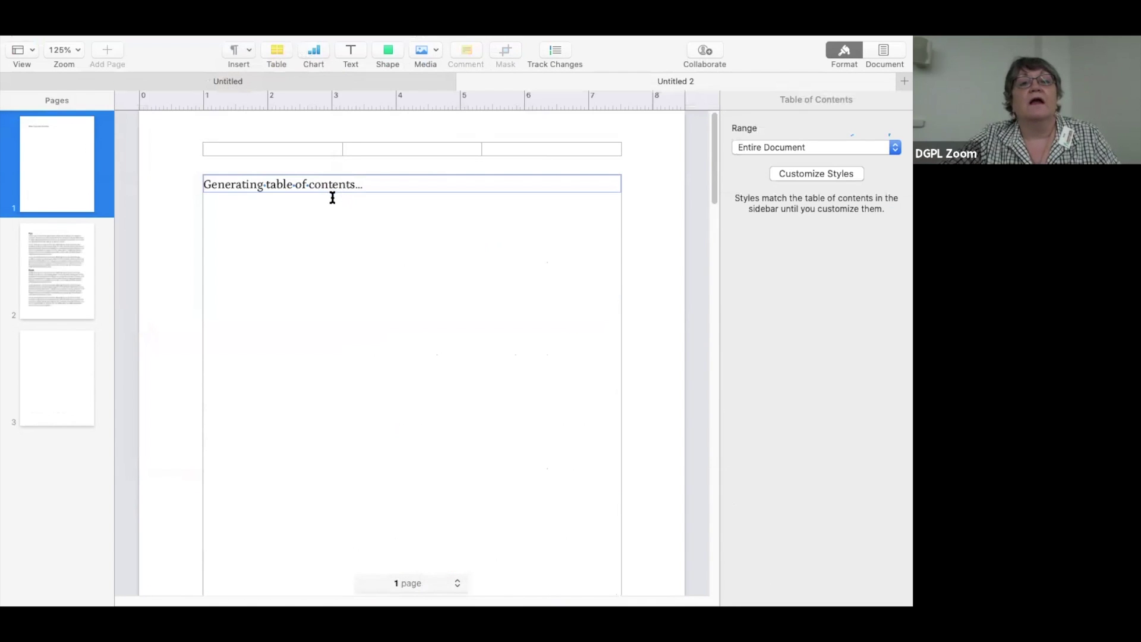
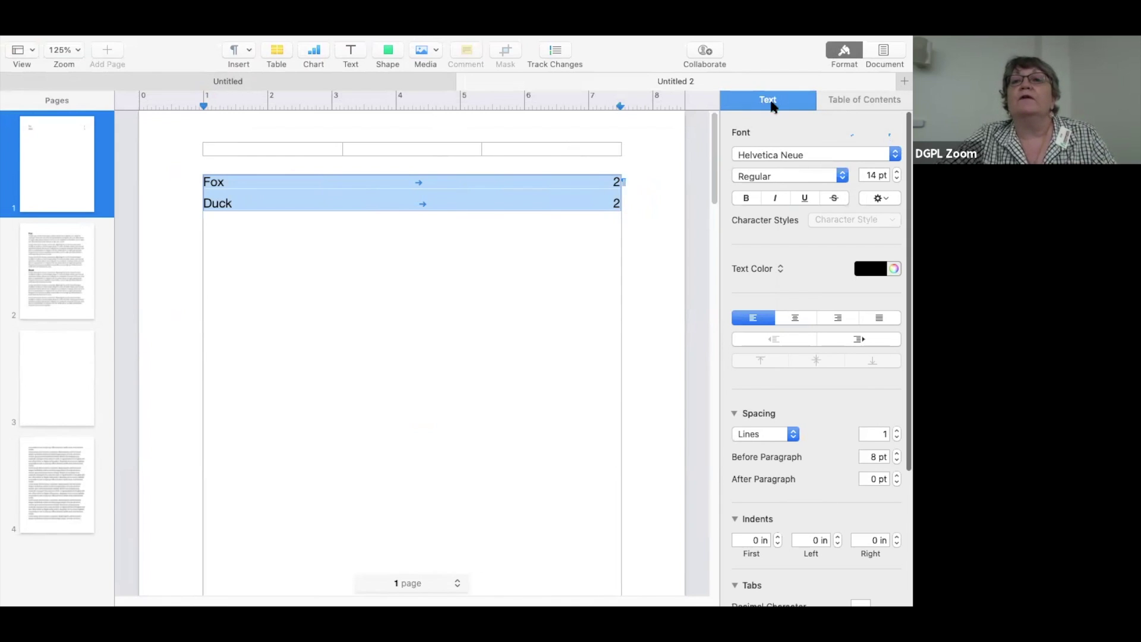
Set a dotted leader for the right-aligned 6.5 in tab stop of the table of contents entries
left_click_drag(903, 160, 901, 332)
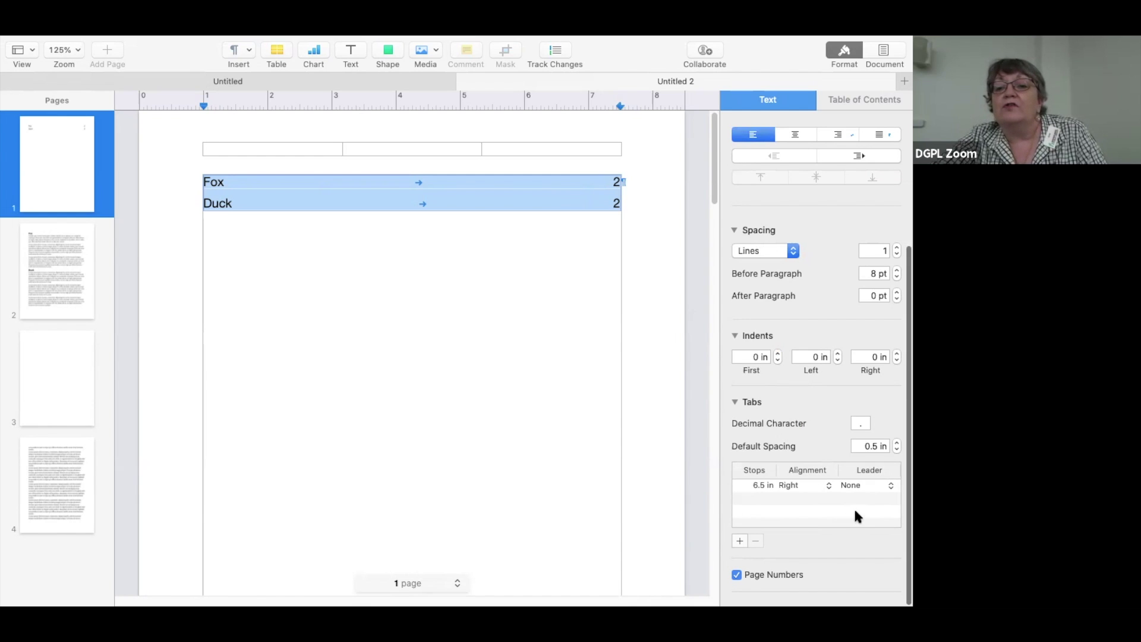
left_click(890, 487)
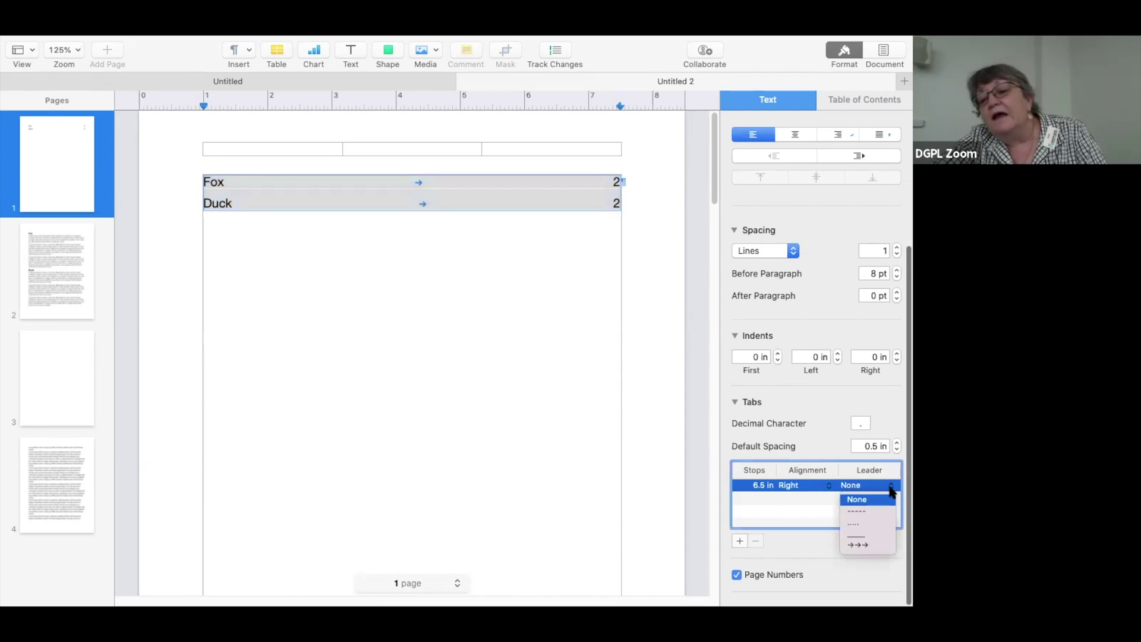
left_click(855, 523)
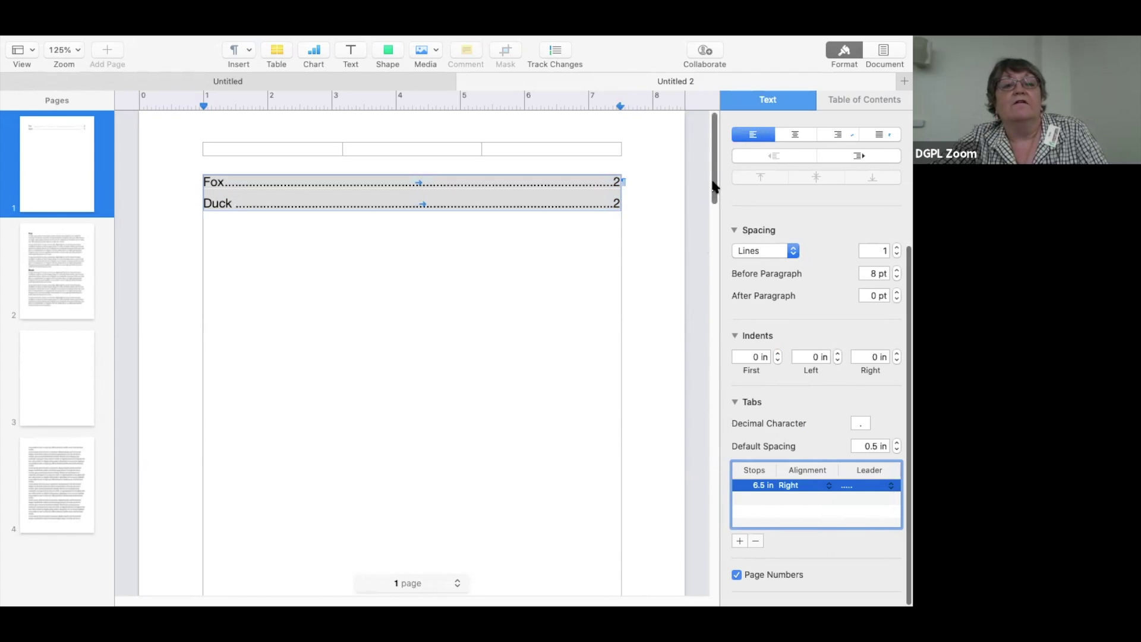
left_click(539, 123)
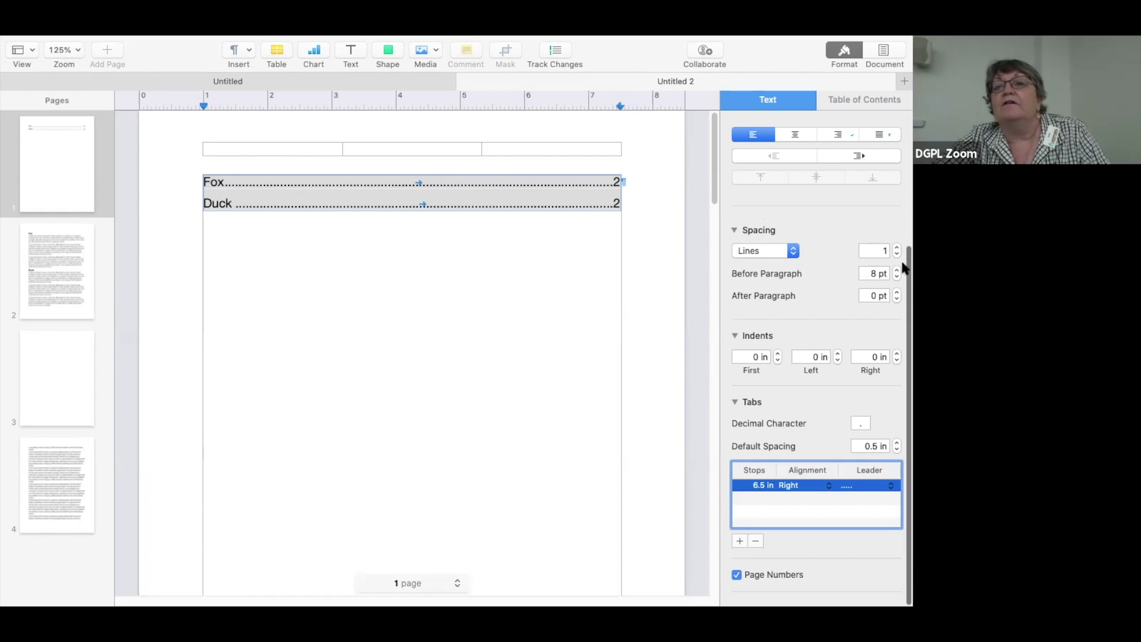
Set the font of the table of contents entries to Garamond and deselect them
scroll(904, 240, "up", 2)
scroll(904, 240, "up", 5)
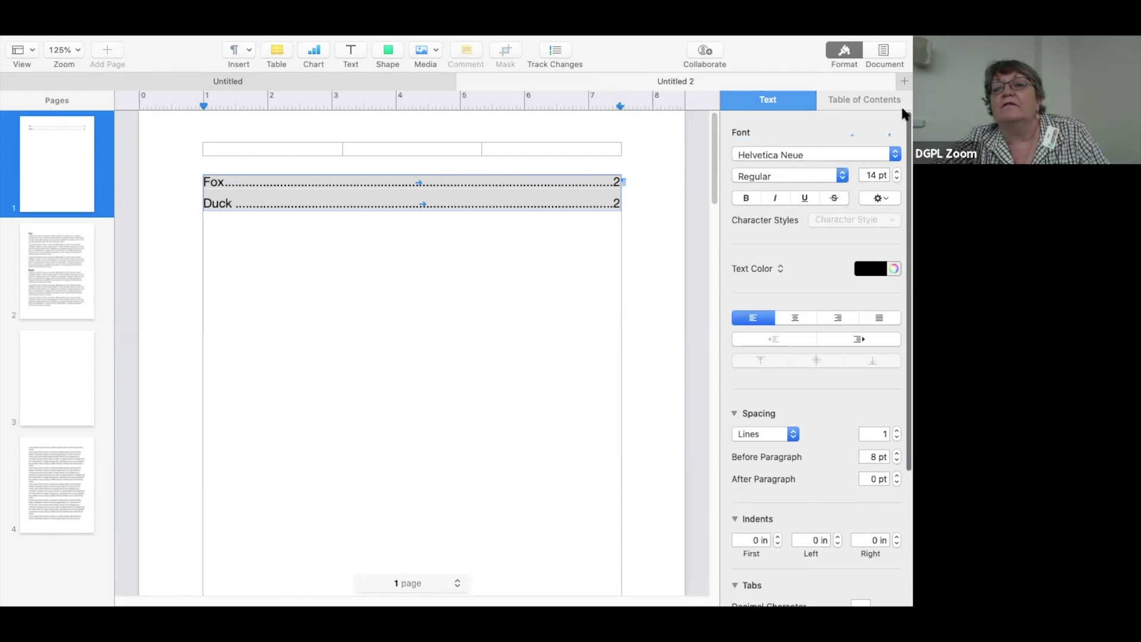
left_click(895, 154)
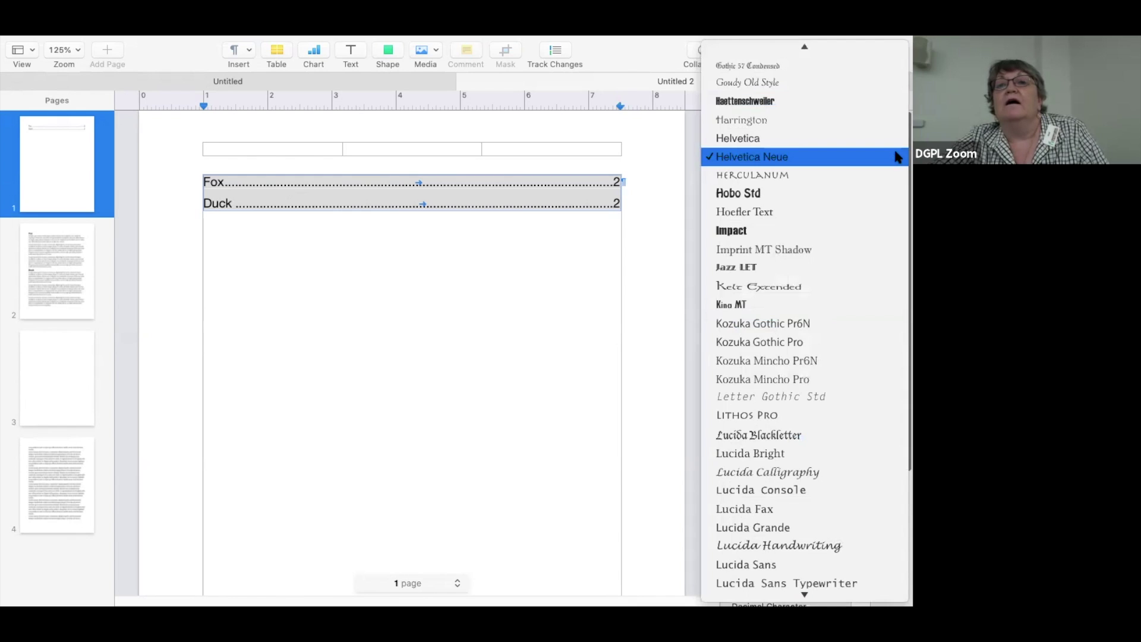
left_click(897, 156)
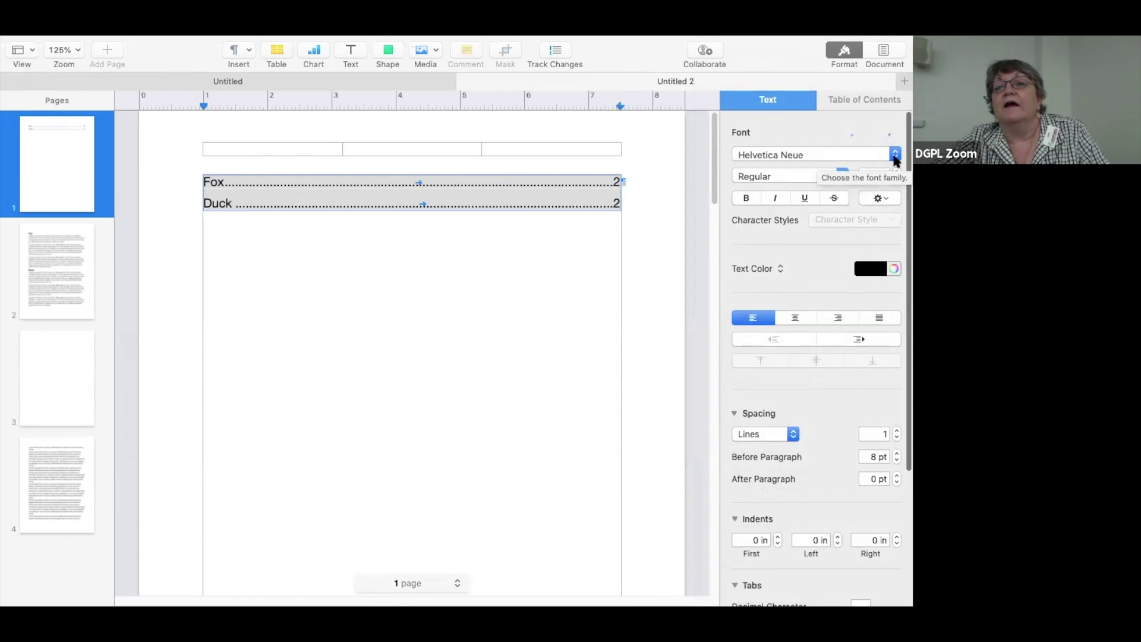
left_click(895, 156)
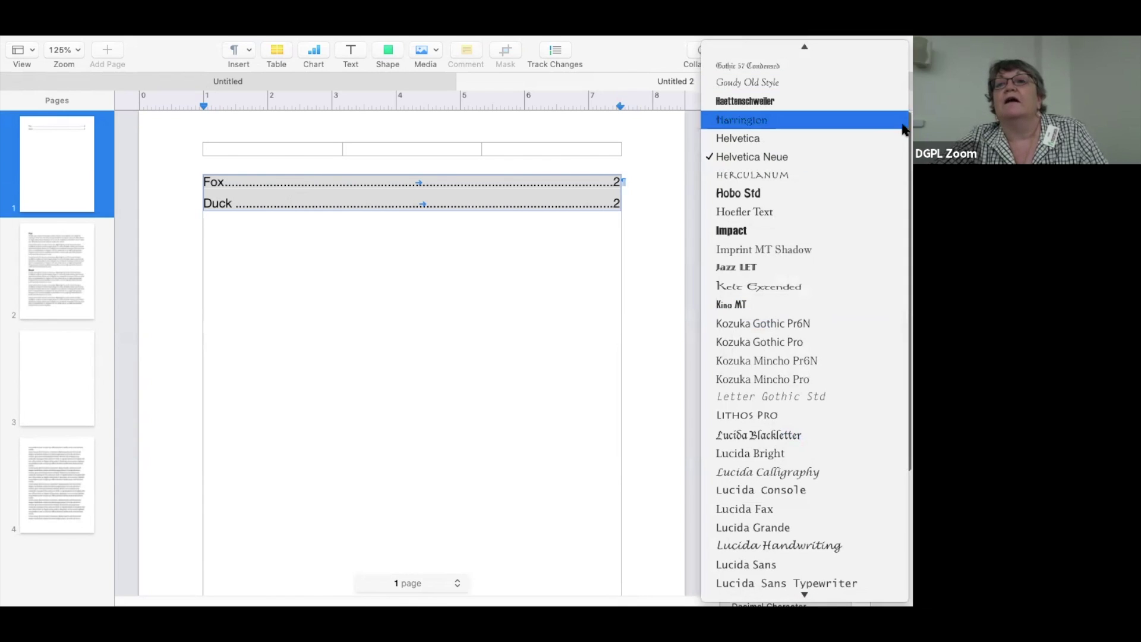
mouse_move(881, 37)
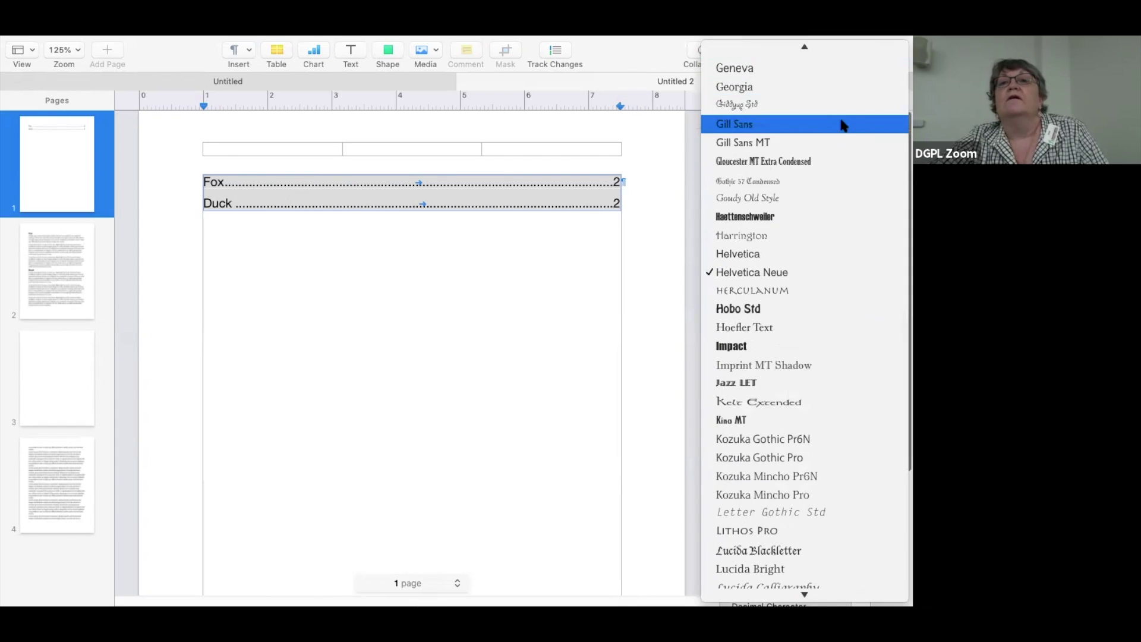
mouse_move(848, 48)
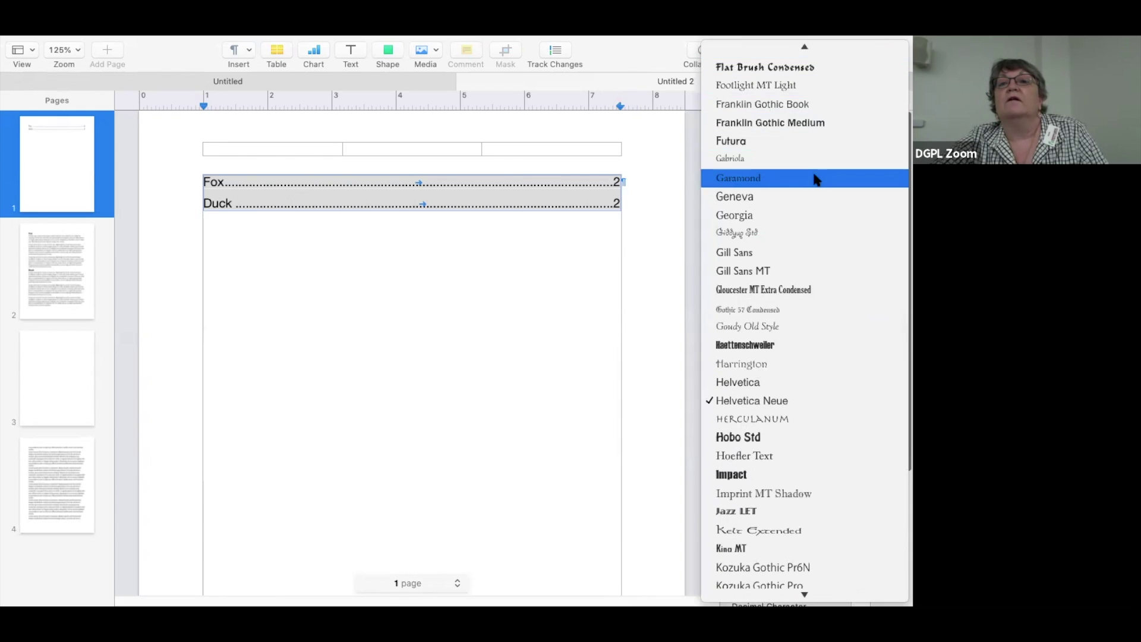
left_click(816, 178)
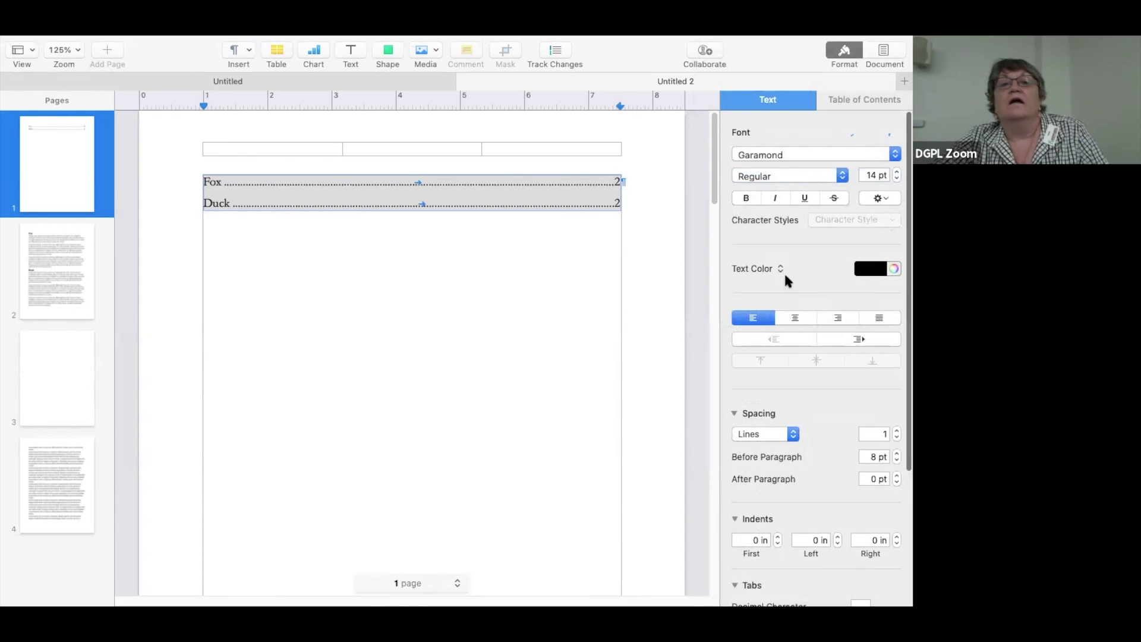
left_click(554, 291)
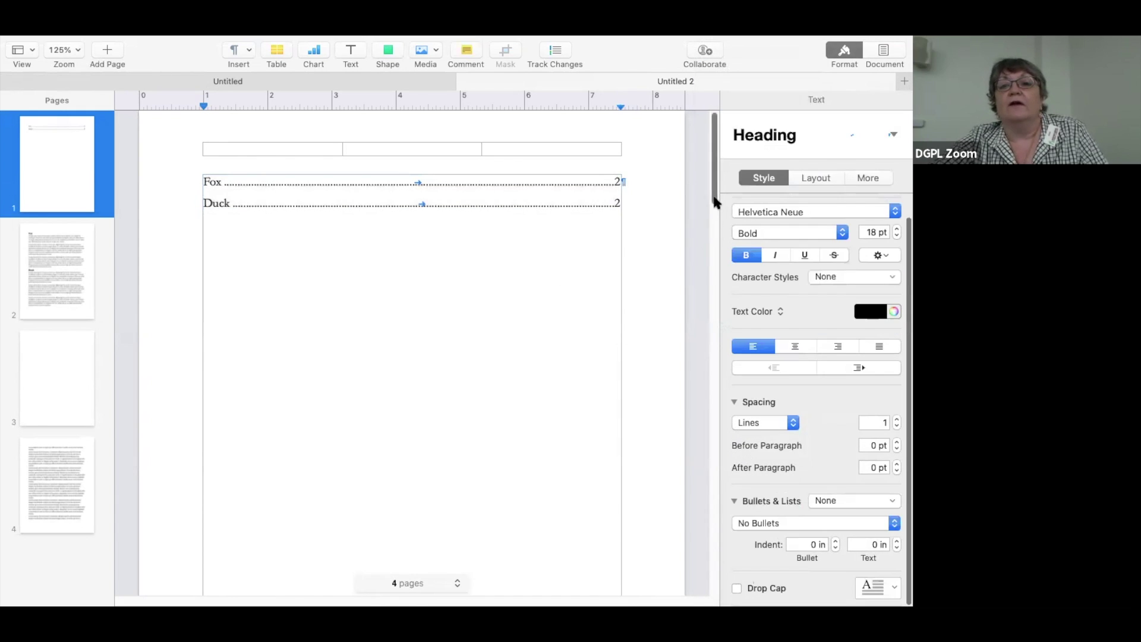
Add three empty paragraphs above the break on the blank page 3 and enter "Vase" in the first one
scroll(711, 202, "down", 3)
scroll(717, 178, "up", 3)
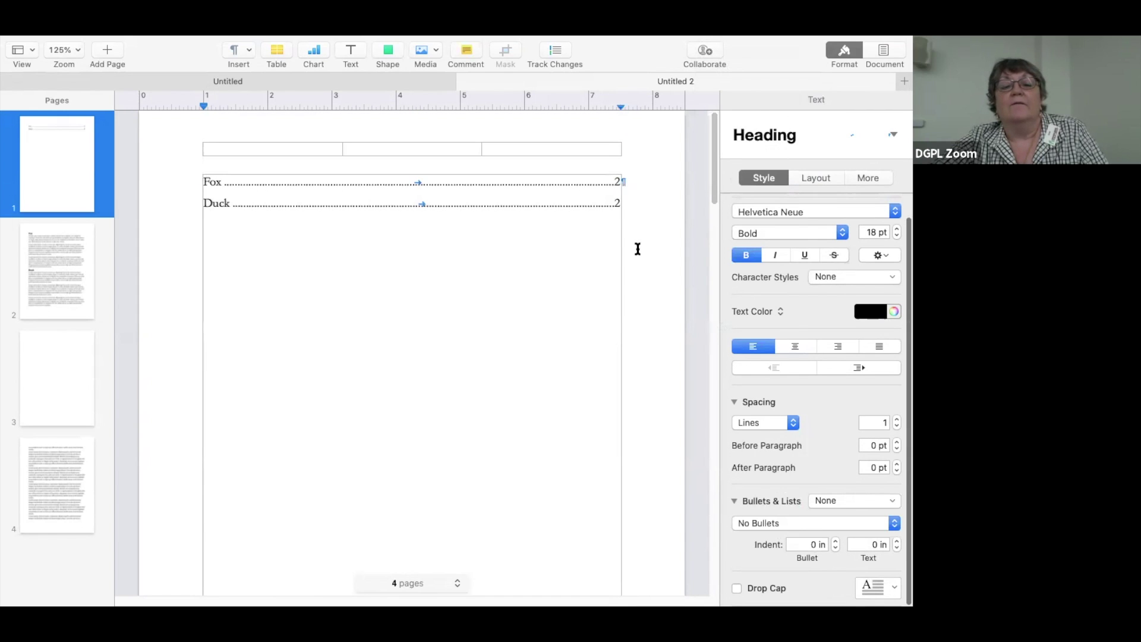
scroll(705, 270, "down", 10)
scroll(703, 333, "down", 10)
scroll(703, 392, "down", 3)
scroll(704, 389, "up", 5)
scroll(706, 389, "down", 2)
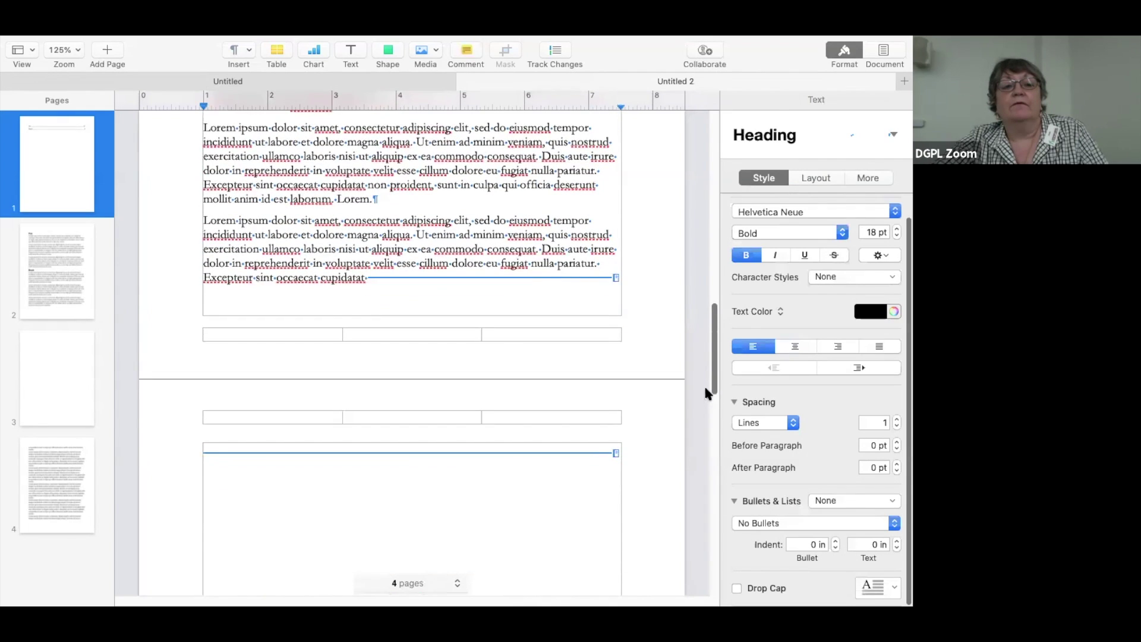
scroll(704, 387, "down", 1)
left_click(209, 412)
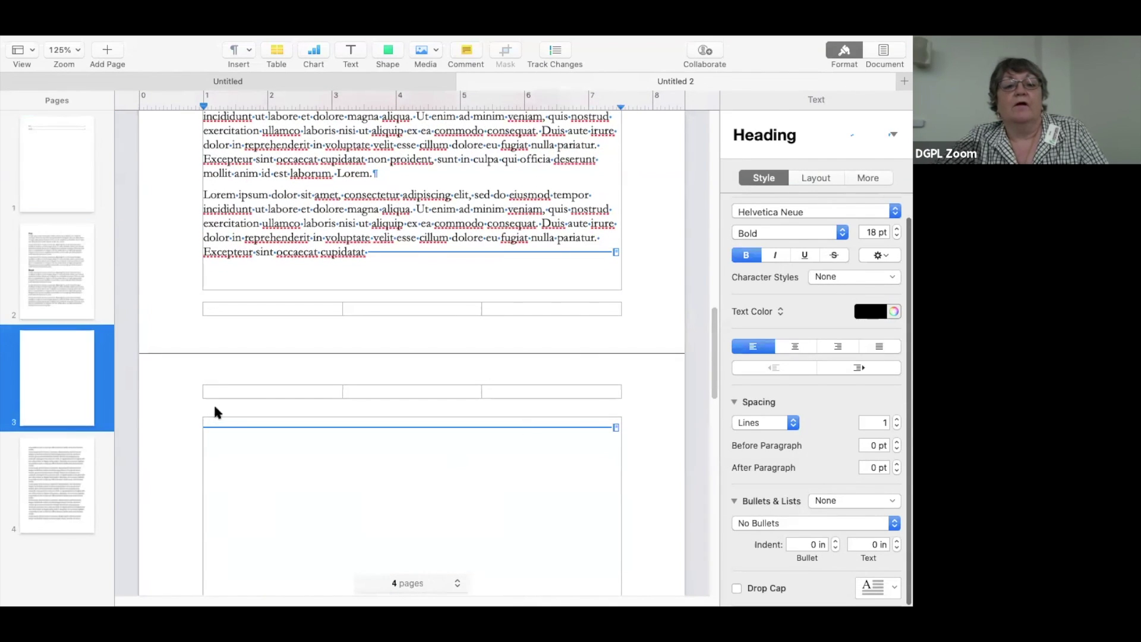
left_click(214, 424)
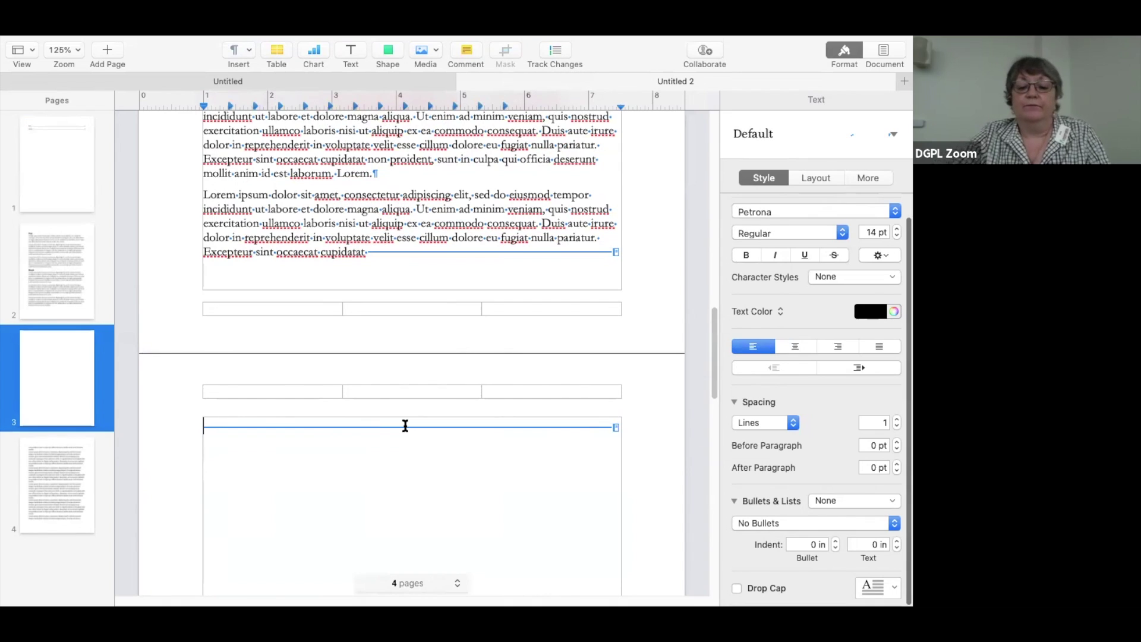
key("Return")
key("Return")
key("Return")
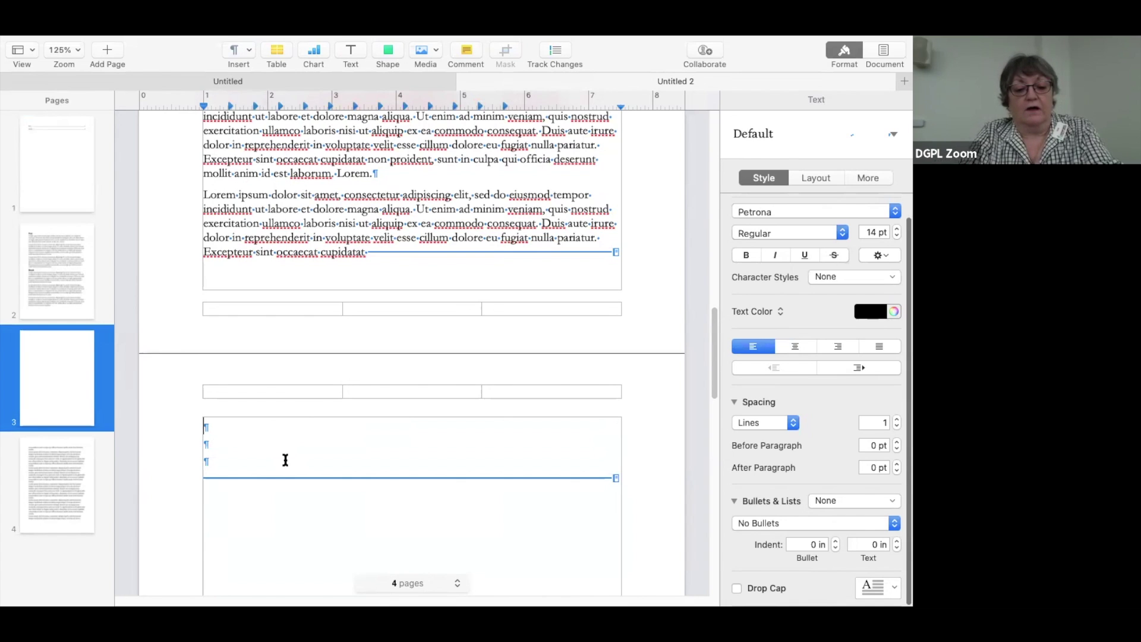
type("Vase")
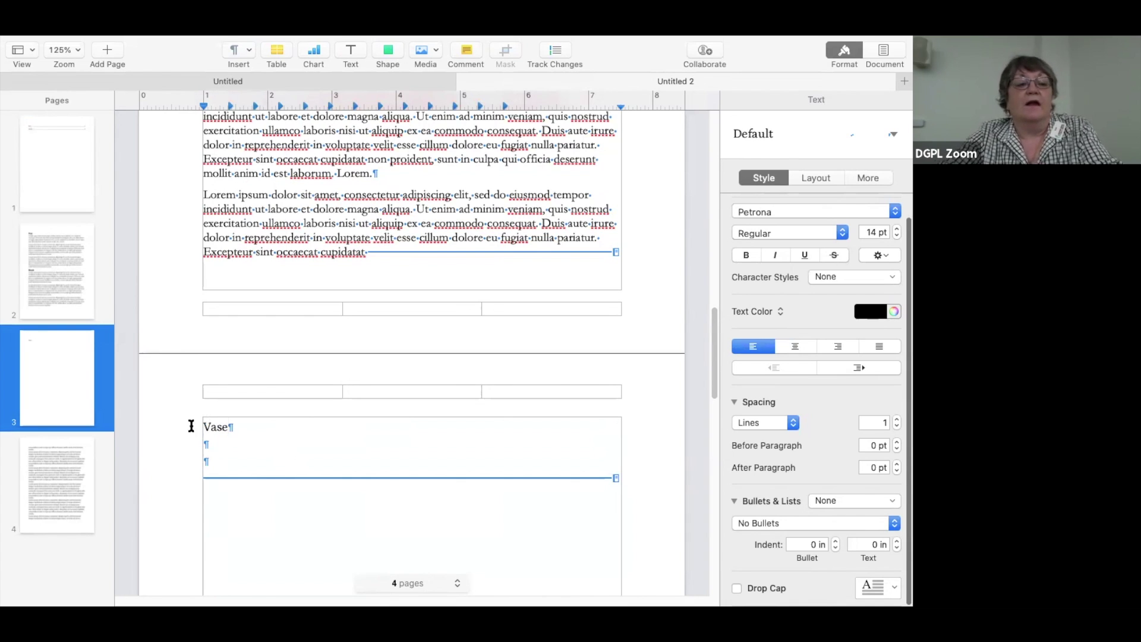
Apply the Heading paragraph style to "Vase" on page 3 and check the table of contents on page 1
left_click_drag(203, 426, 240, 425)
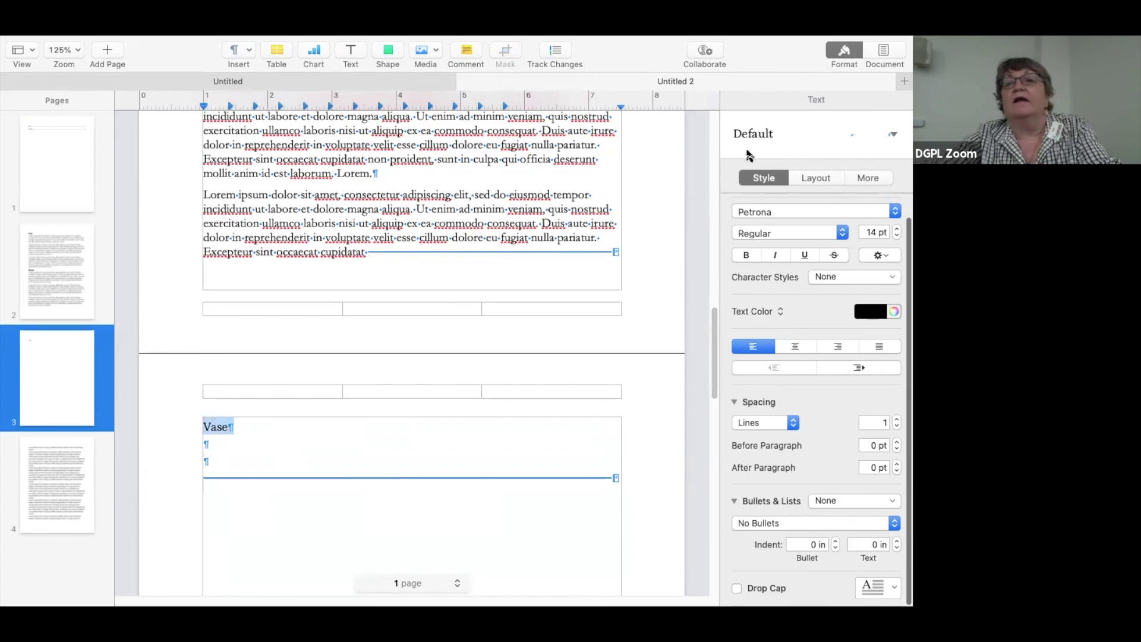
left_click(893, 134)
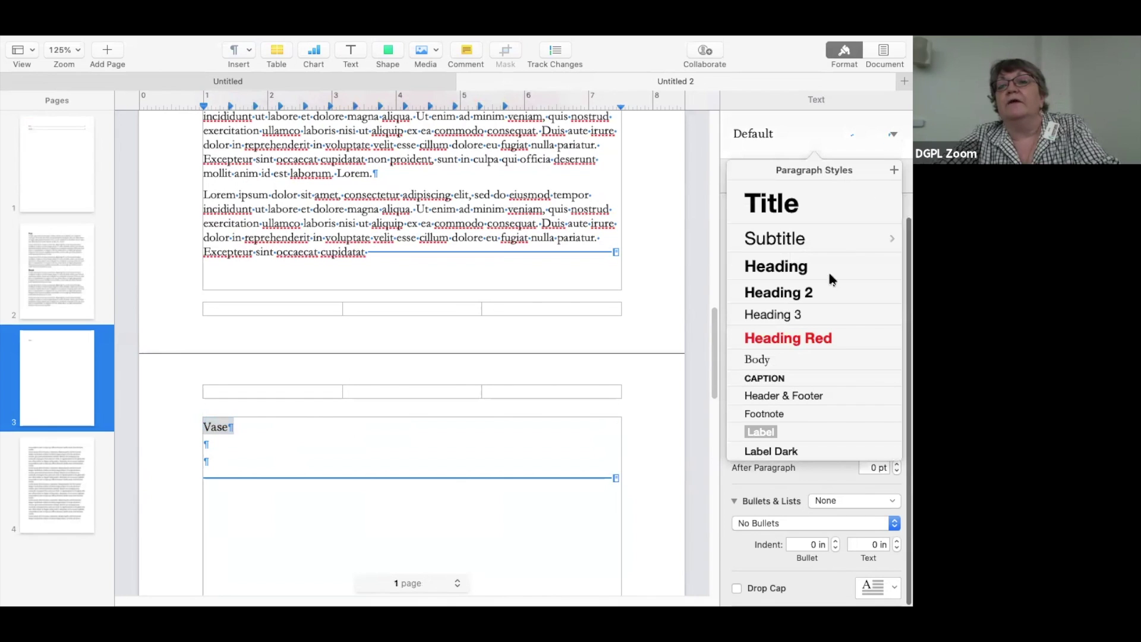
left_click(783, 266)
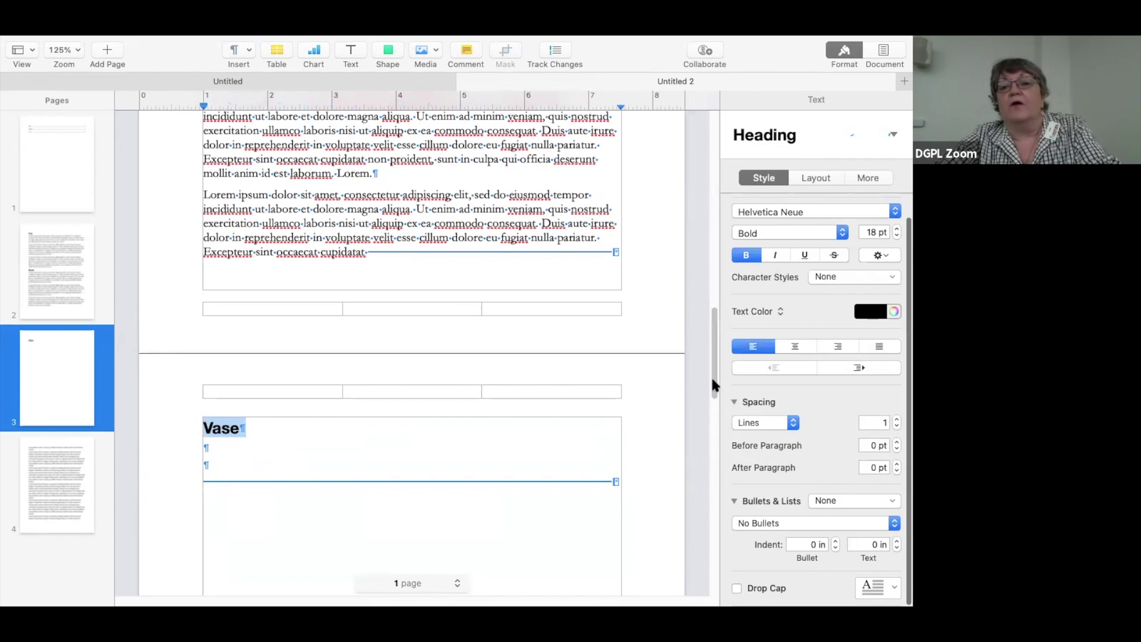
left_click_drag(713, 378, 734, 167)
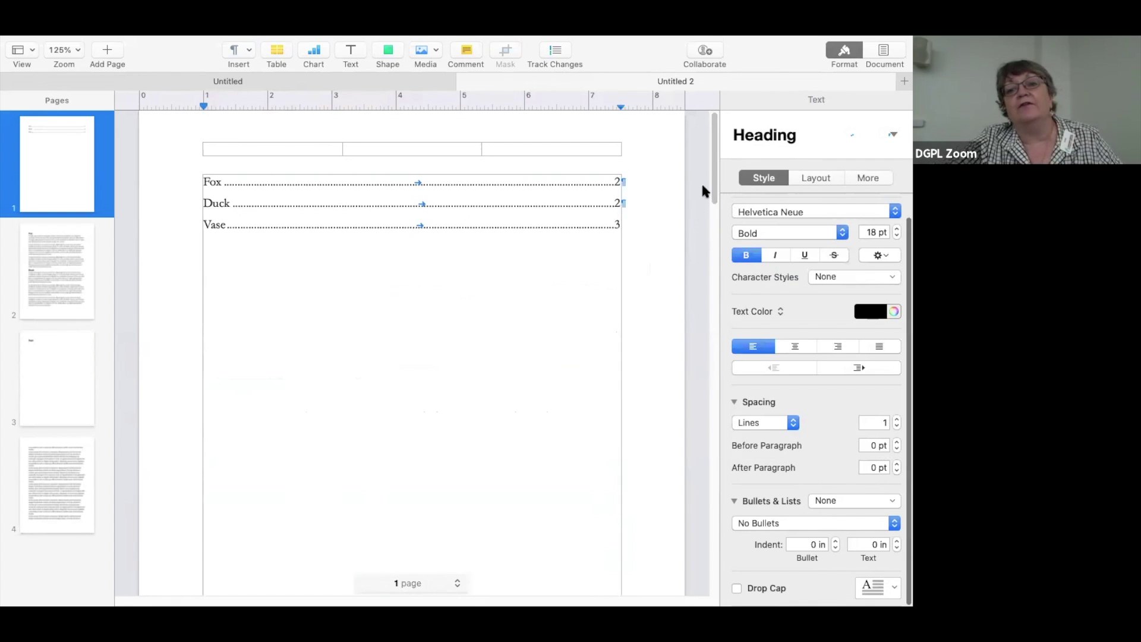
Add a new paragraph after the Vase heading on page 3 and paste the copied lorem ipsum text there
left_click_drag(712, 179, 678, 416)
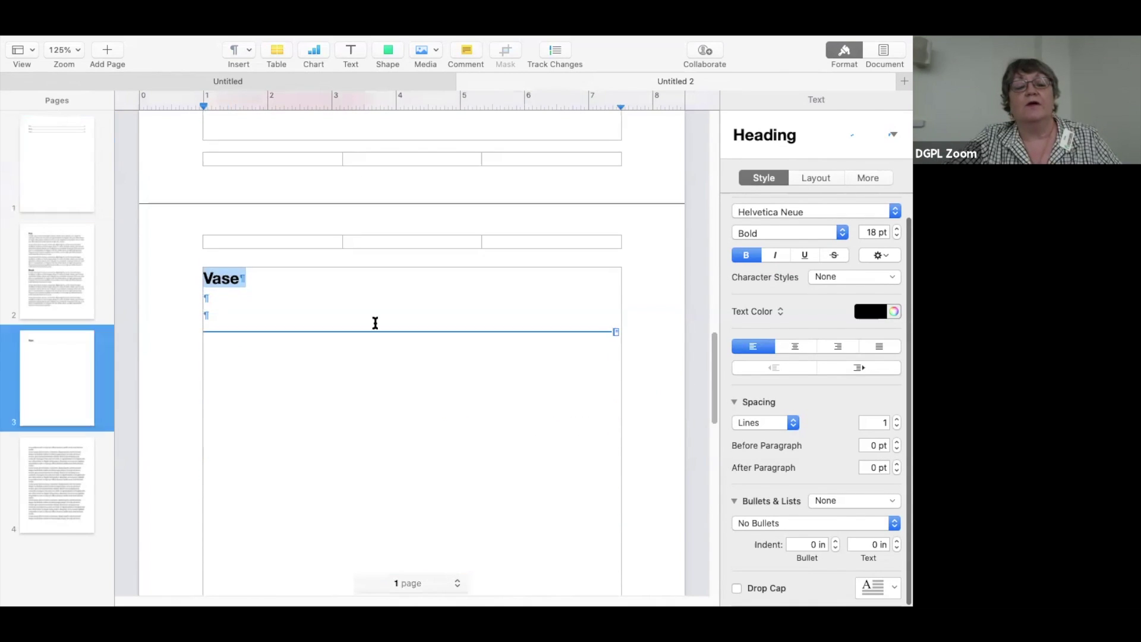
left_click(240, 279)
key("Return")
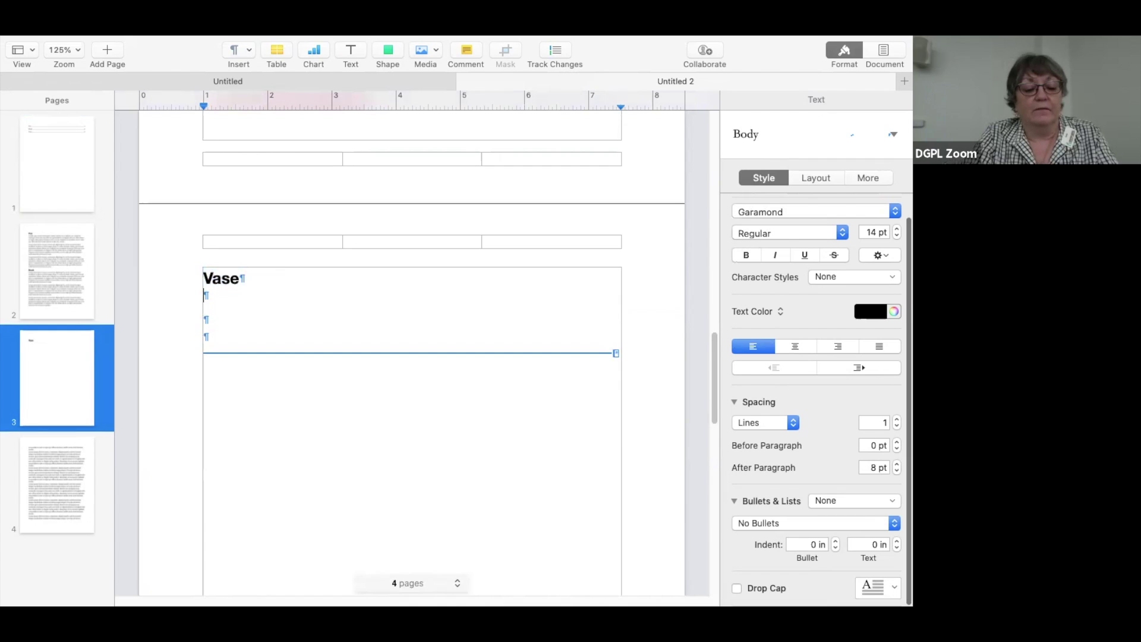
key("super+v")
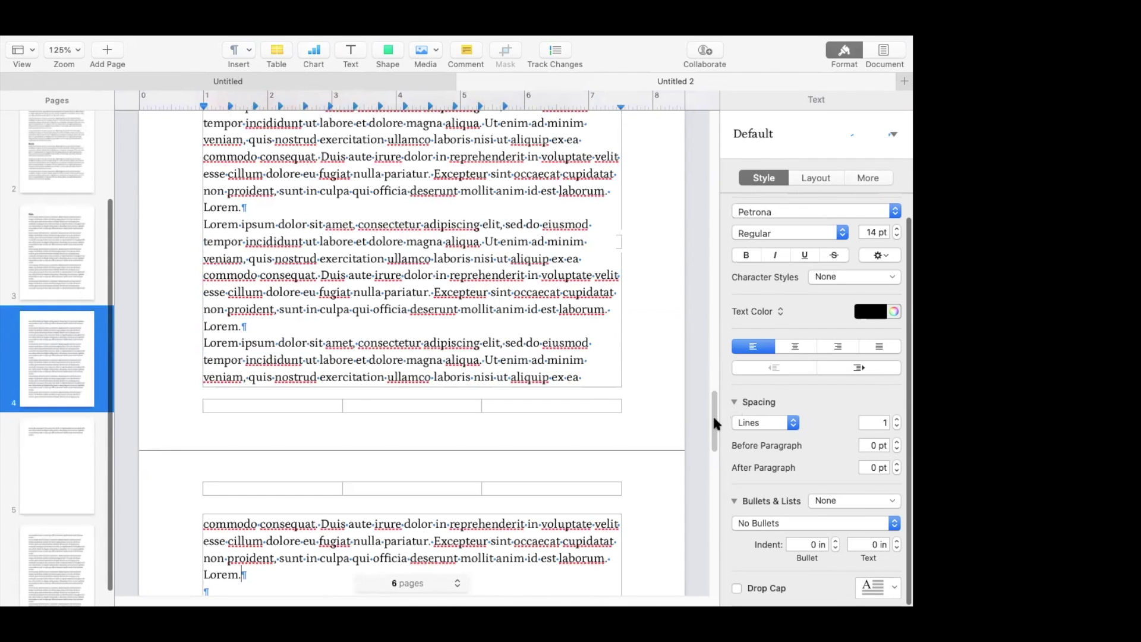
Examine the table of contents and page through the document to compare the entries with the Fox, Duck and Vase headings
scroll(713, 410, "up", 10)
left_click_drag(712, 156, 729, 120)
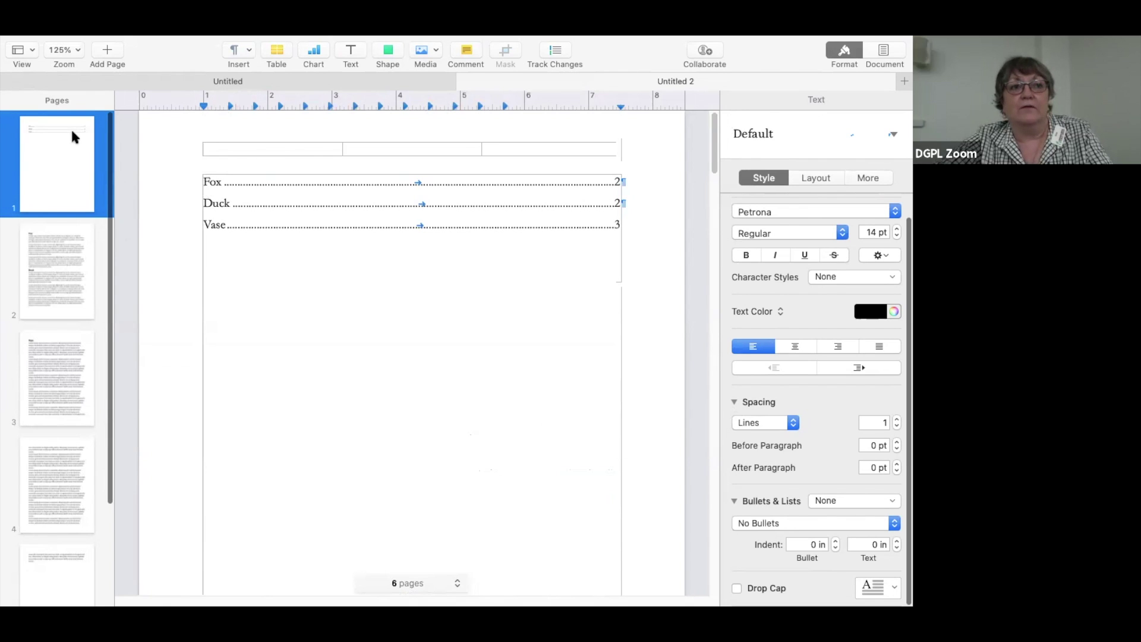
left_click(42, 255)
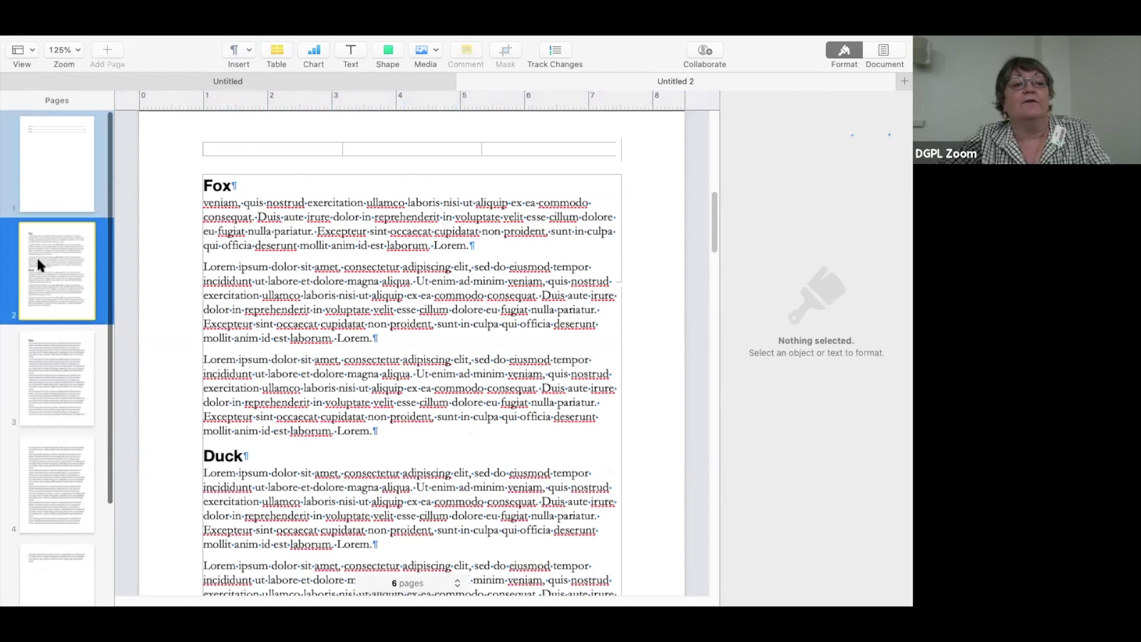
left_click(38, 342)
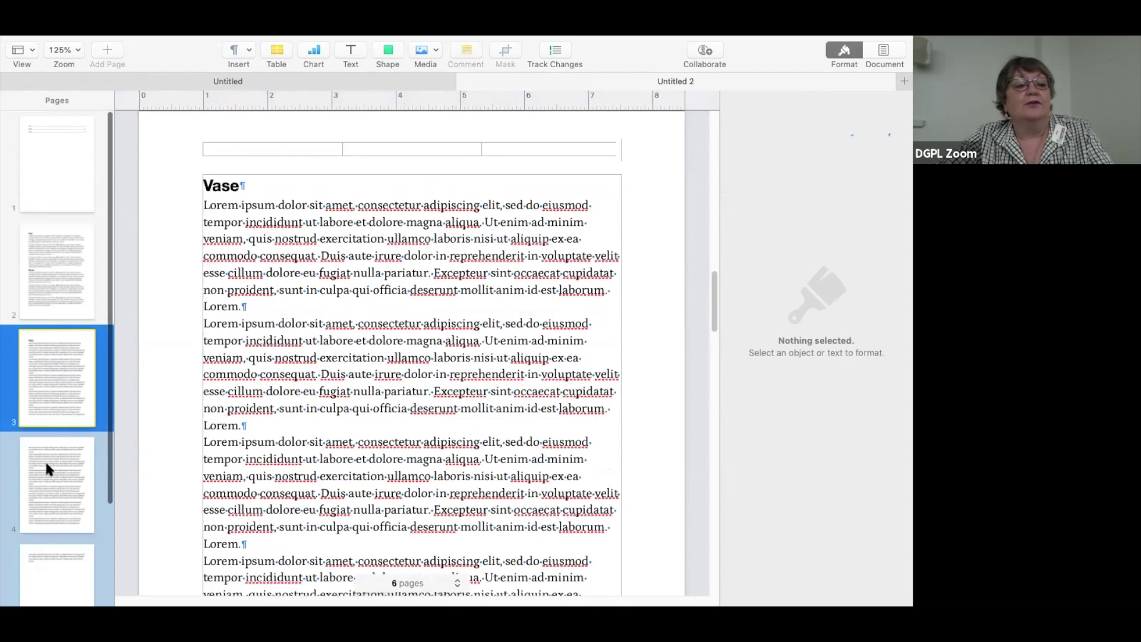
left_click(46, 463, "shift")
left_click(46, 470)
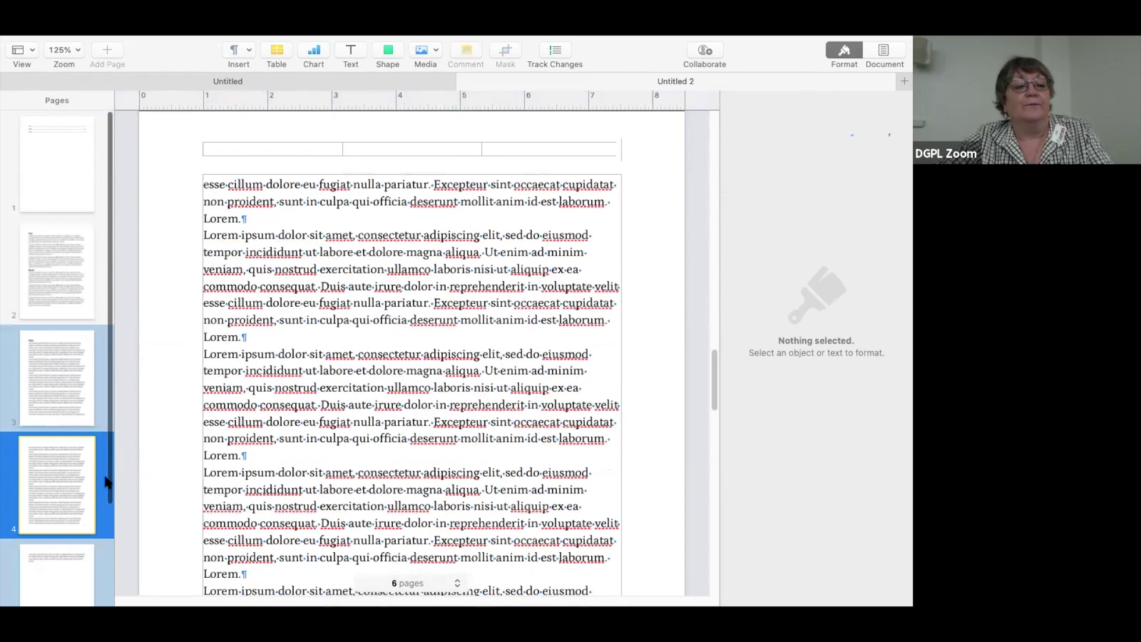
left_click(53, 572)
left_click(51, 494)
left_click(57, 392)
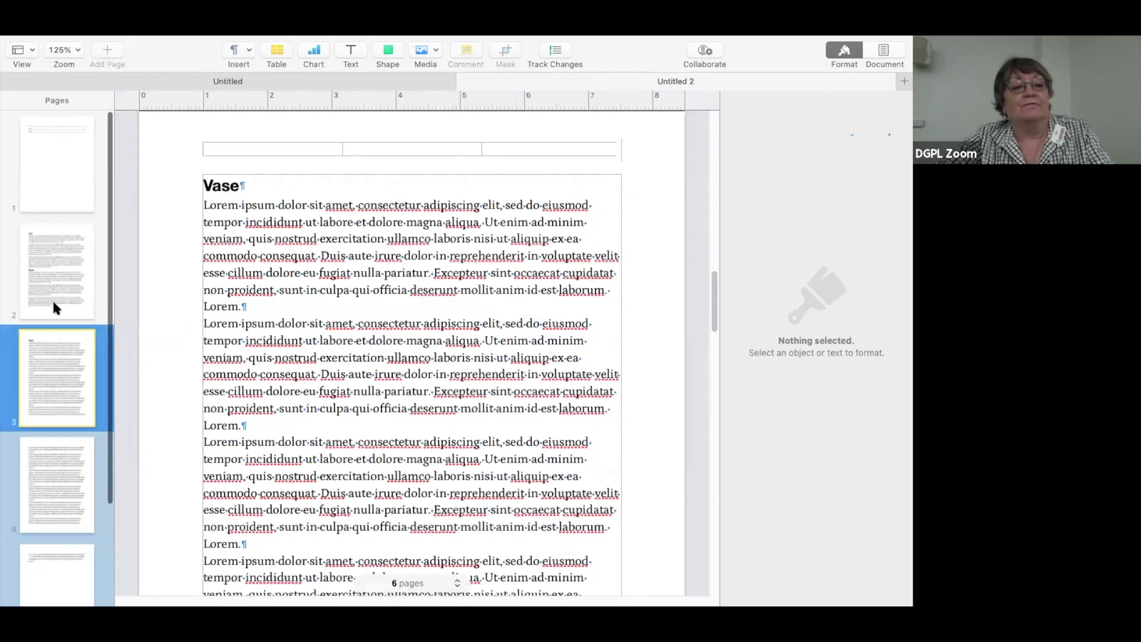
left_click(52, 277)
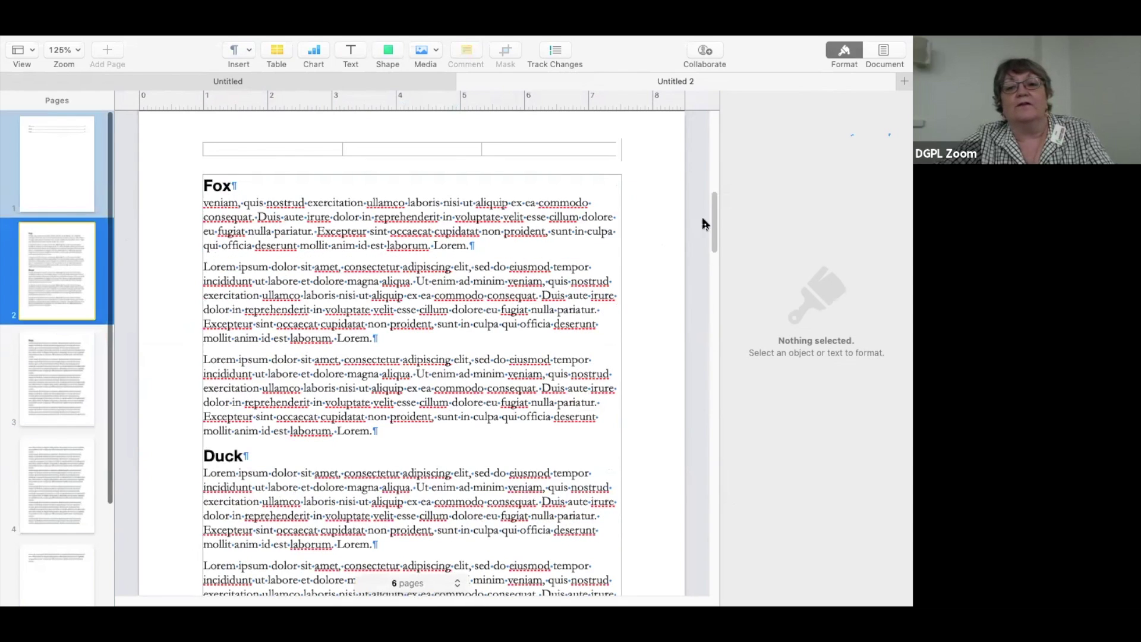
mouse_move(716, 232)
left_mouse_down()
mouse_move(712, 333)
mouse_move(716, 249)
left_mouse_up()
left_click(69, 127)
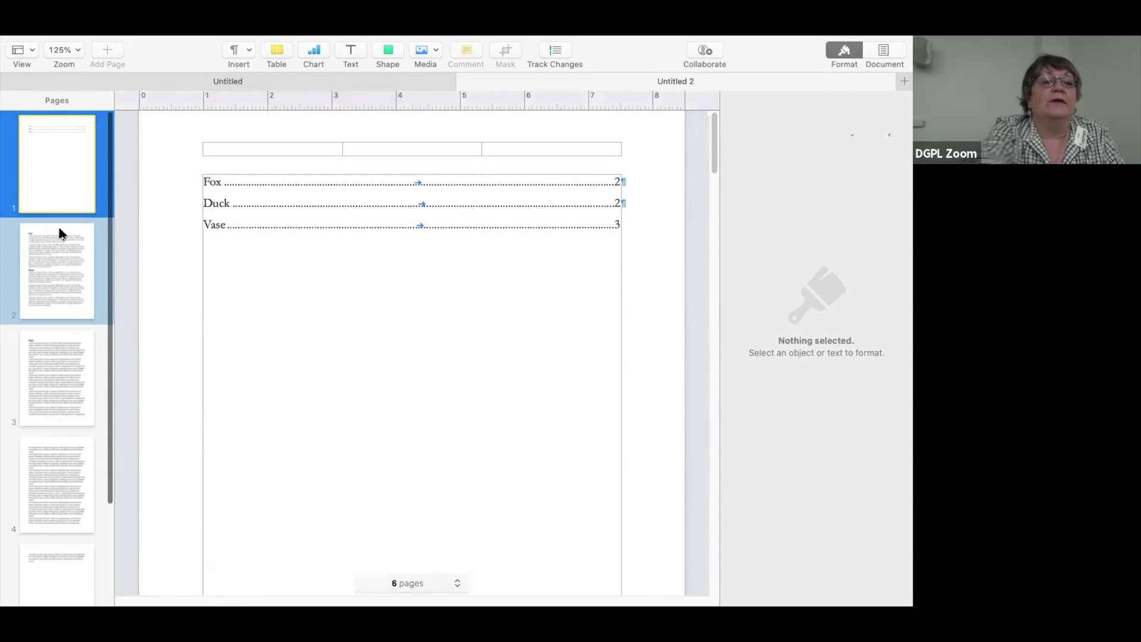
left_click_drag(716, 166, 737, 152)
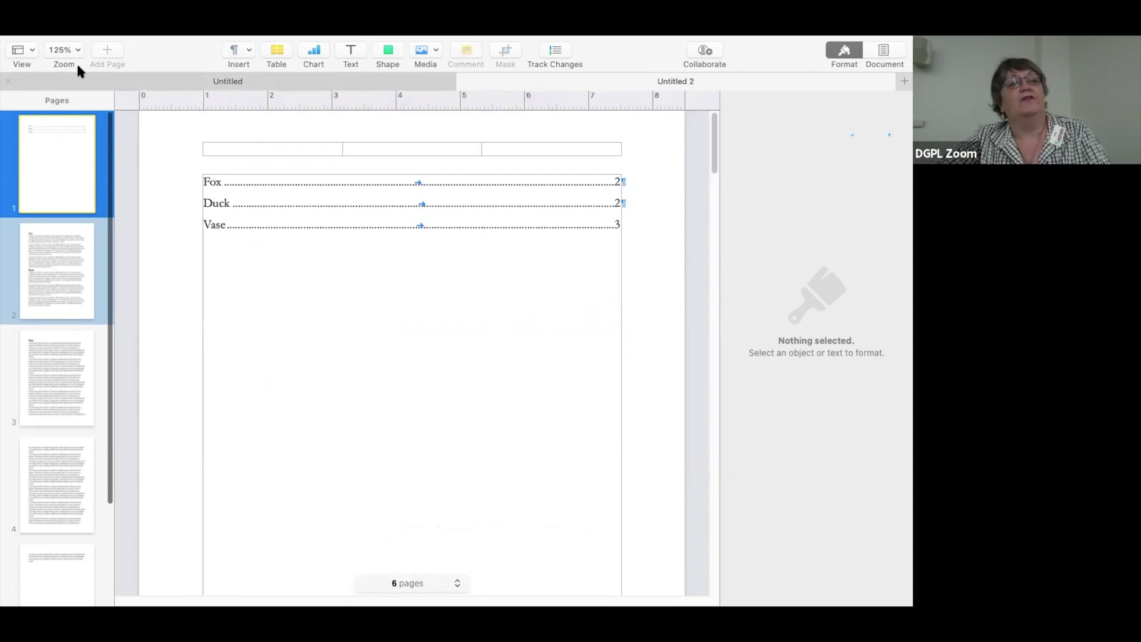
Hide the page count display and show it again
left_click(33, 51)
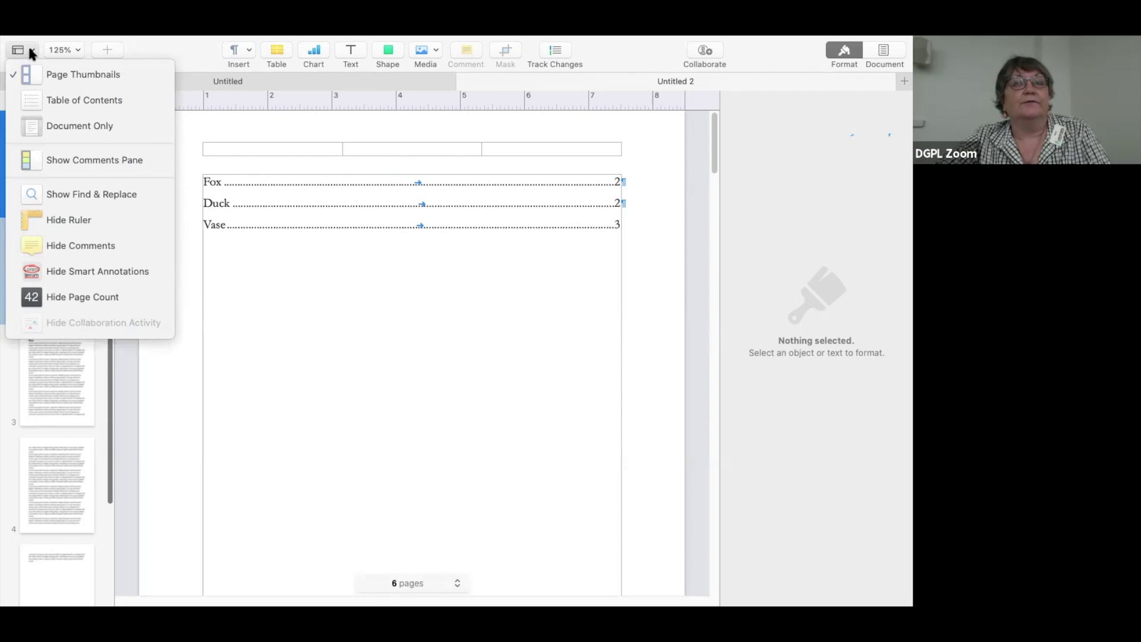
left_click(79, 298)
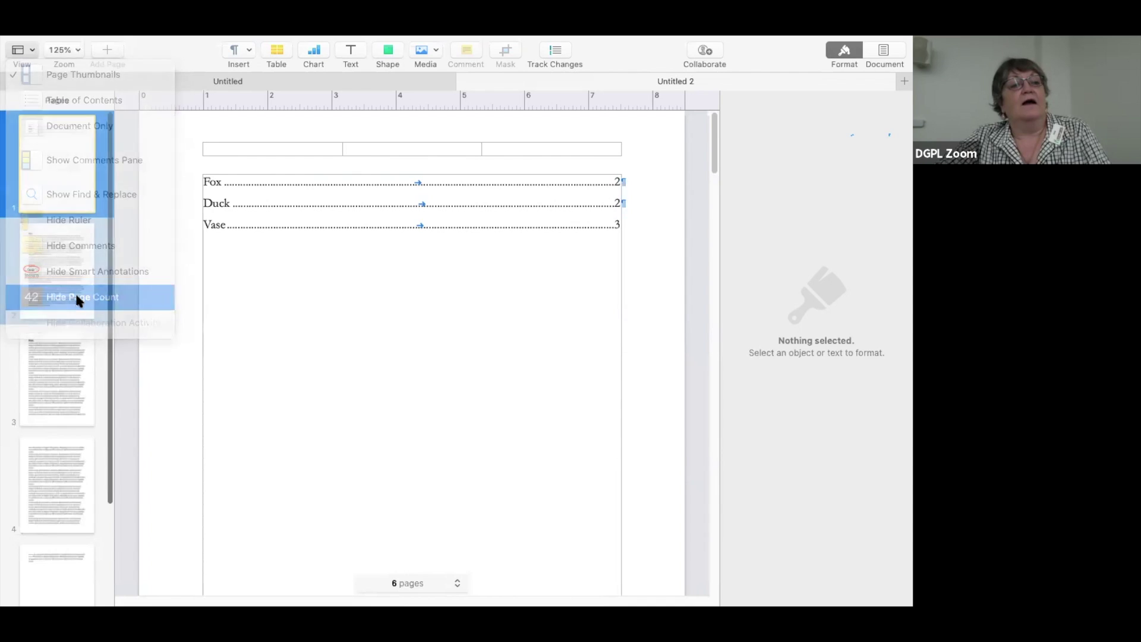
left_click(29, 50)
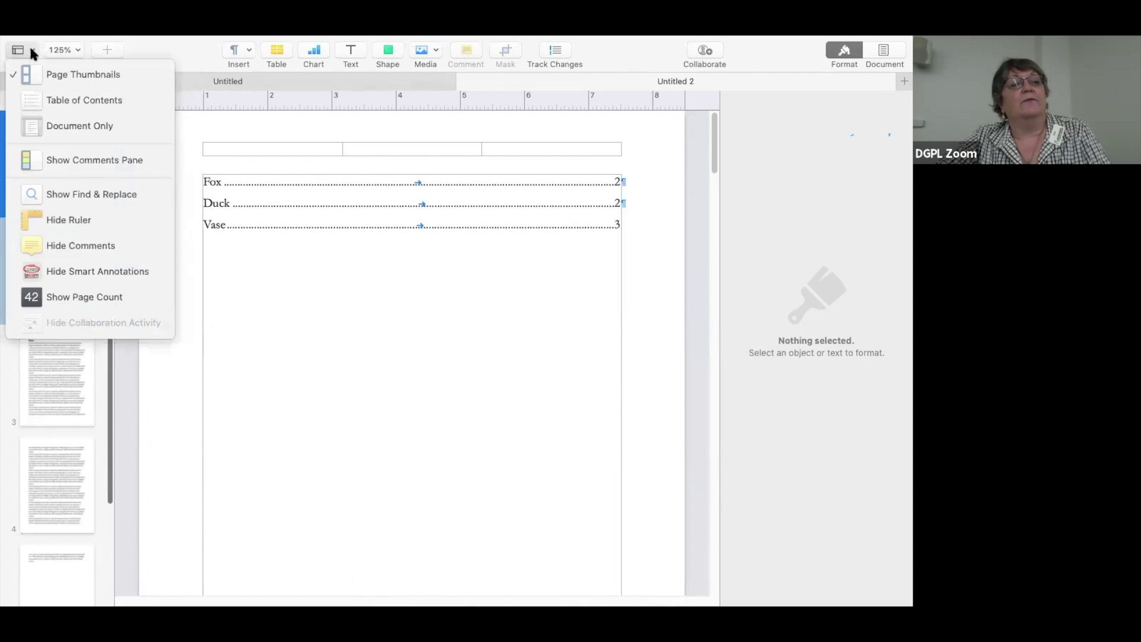
left_click(59, 297)
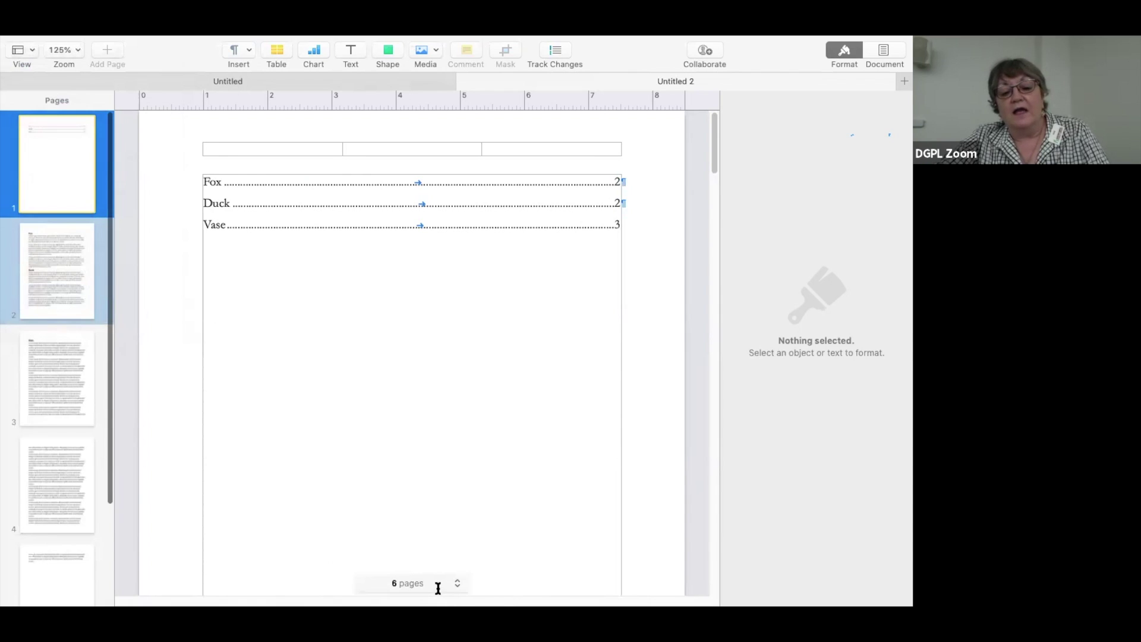
Move the page count display up the page to just below the table of contents entries
left_click_drag(436, 579, 461, 273)
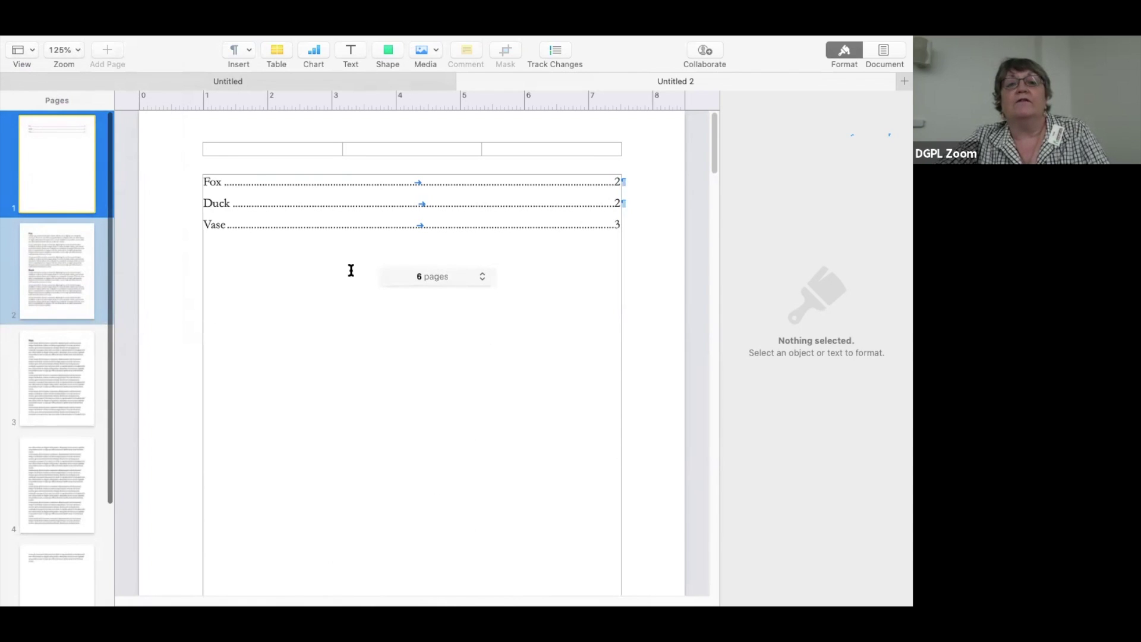
right_click(454, 277)
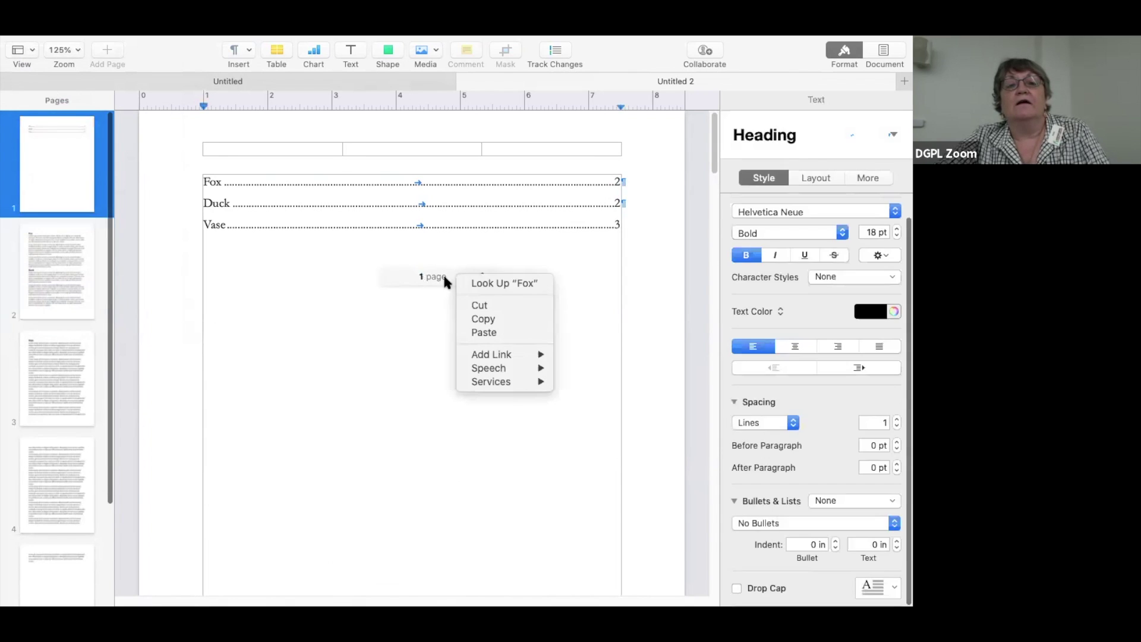
left_click(445, 277)
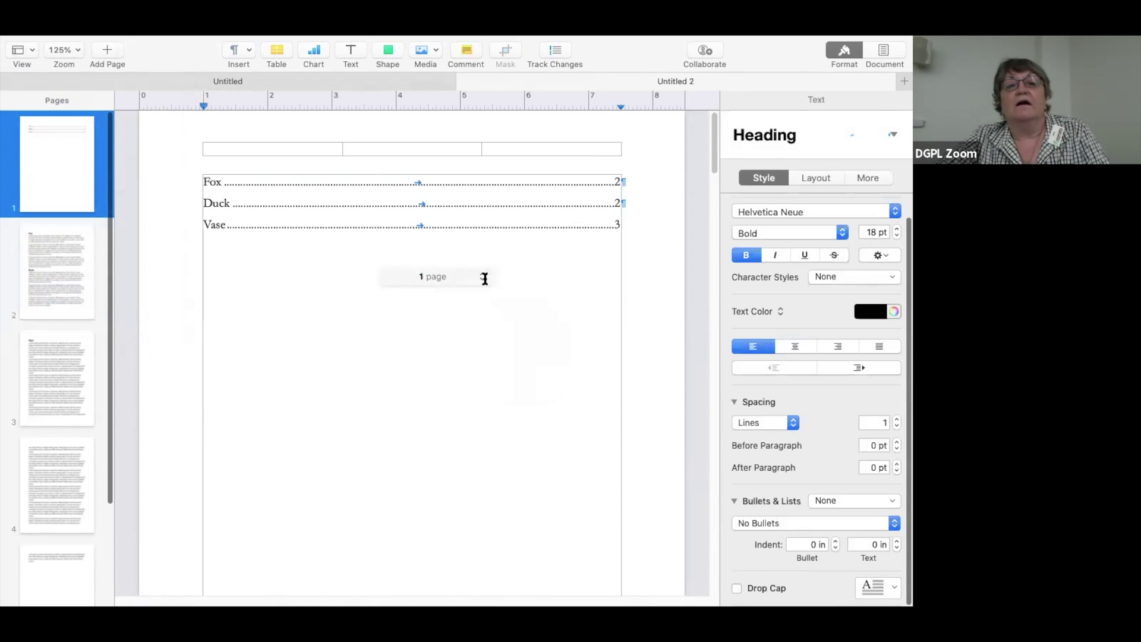
Switch the count display to paragraphs and place the cursor in the body text on page 3 to count the whole document
left_click(483, 278)
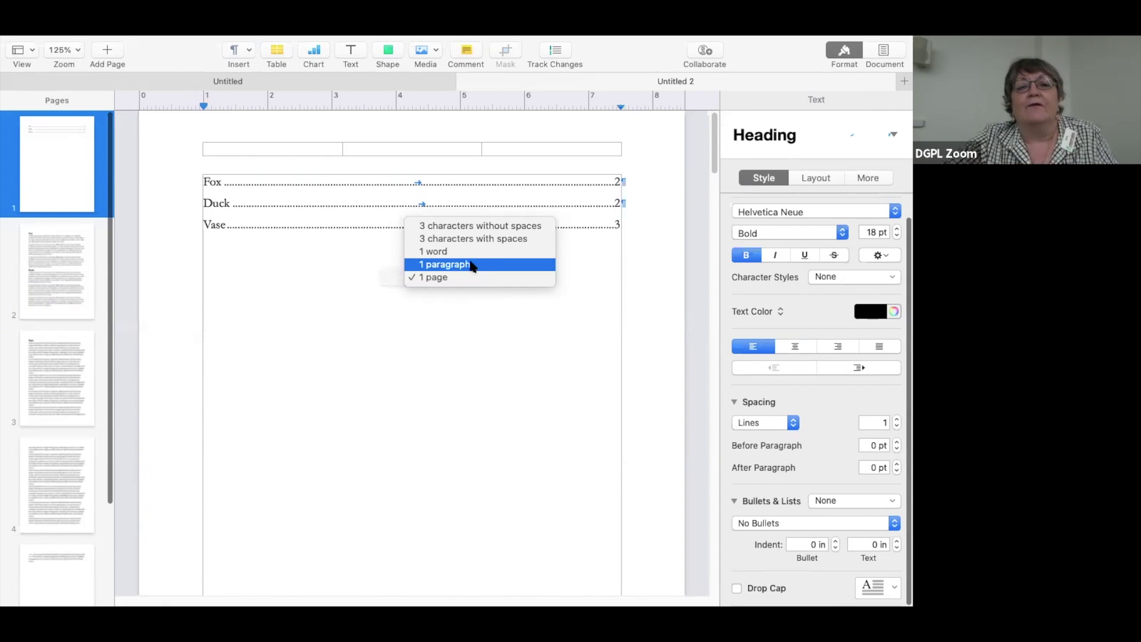
left_click(470, 264)
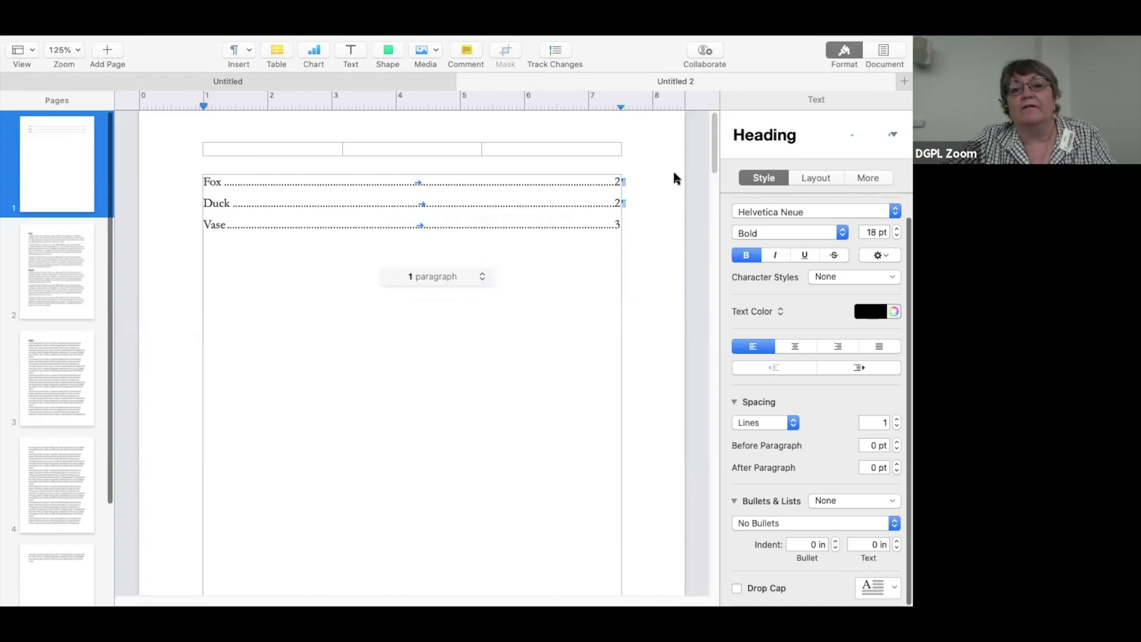
left_click_drag(716, 159, 711, 358)
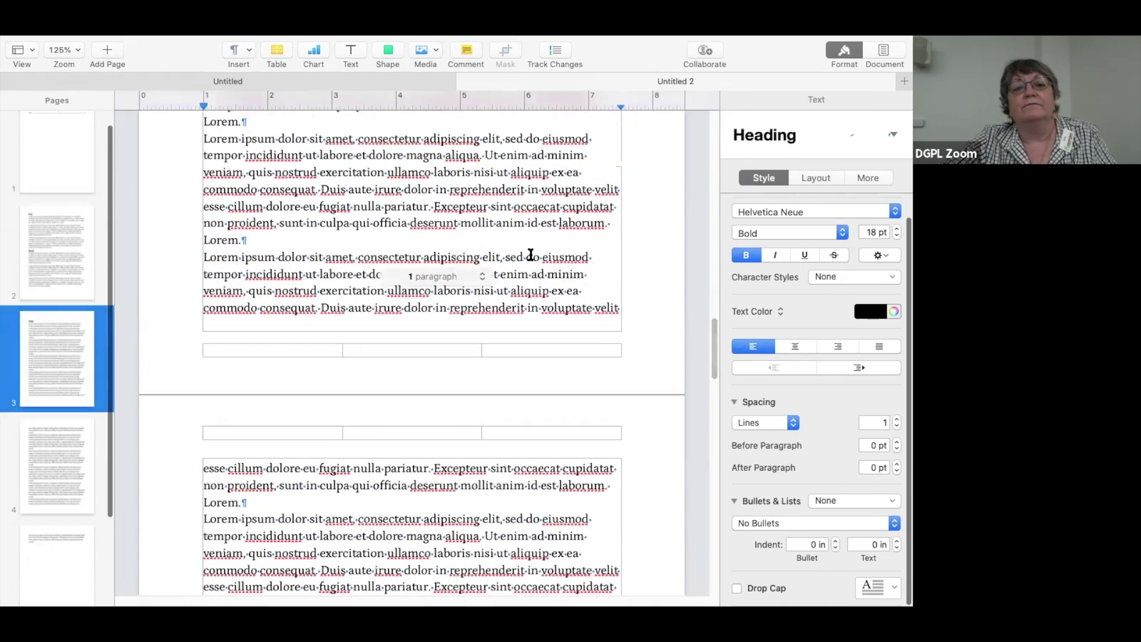
left_click(529, 255)
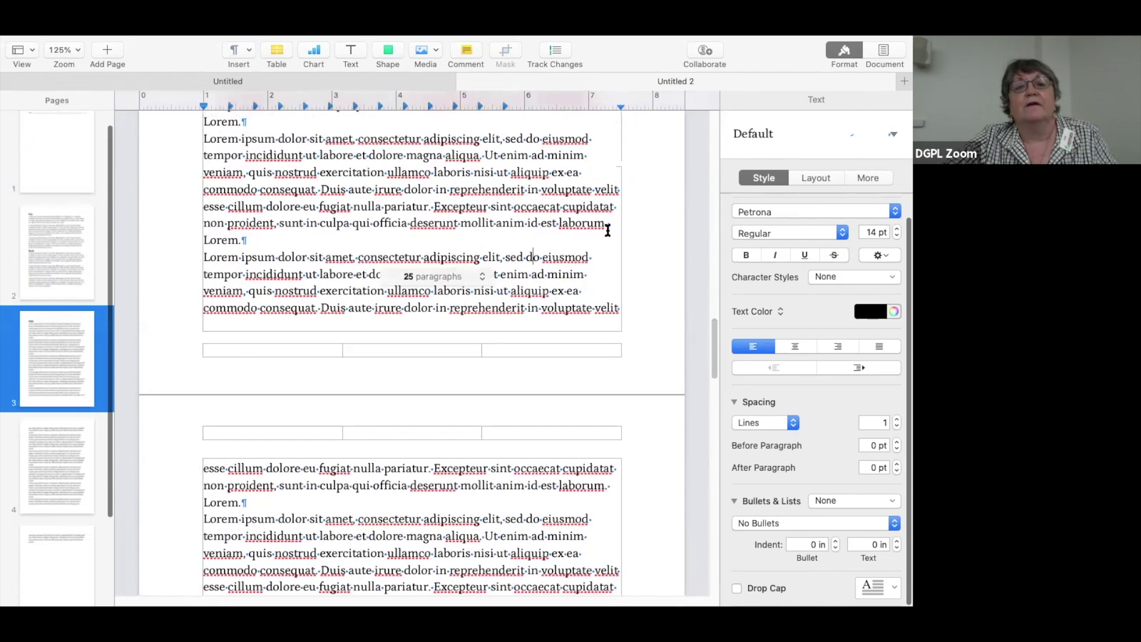
scroll(713, 324, "down", 5)
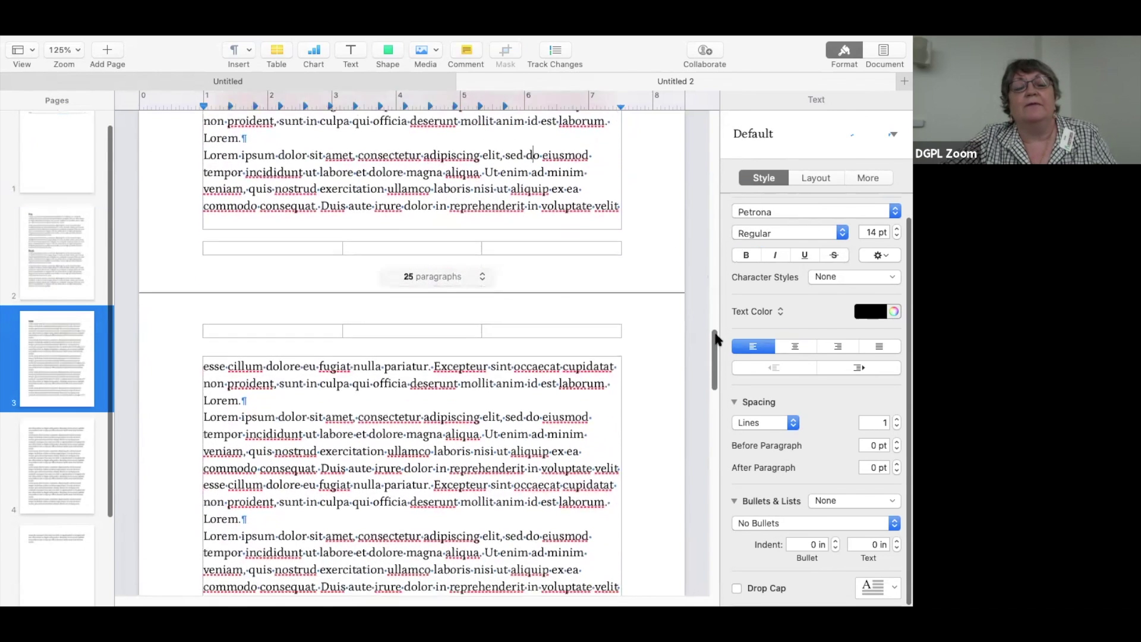
left_click_drag(715, 347, 717, 380)
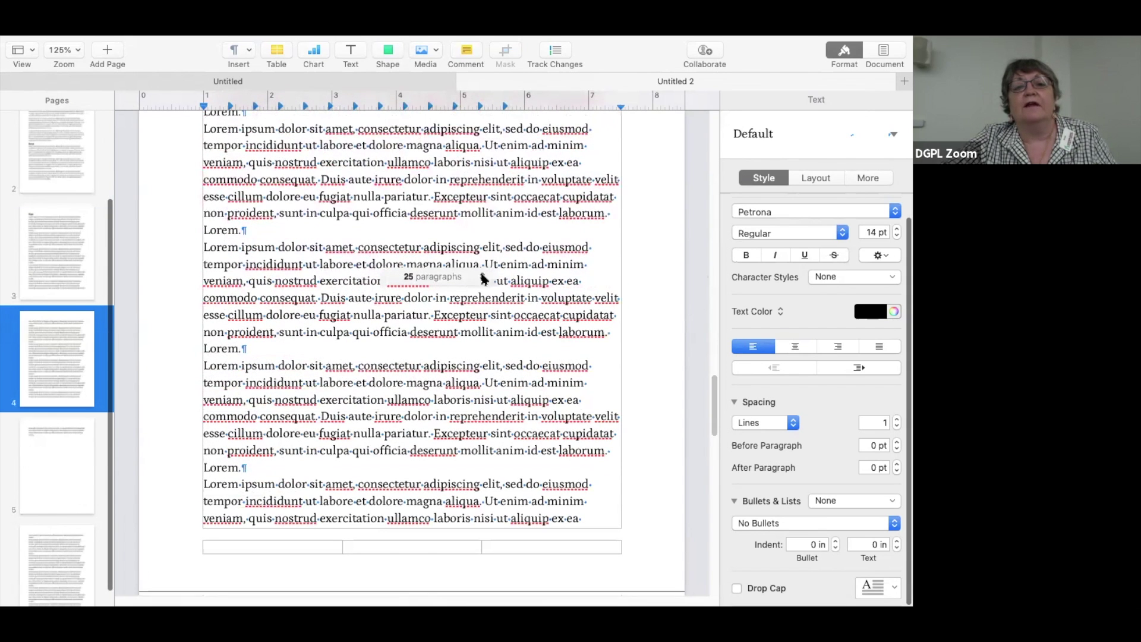
Set the count display back to pages and hide it
left_click(483, 277)
left_click(432, 293)
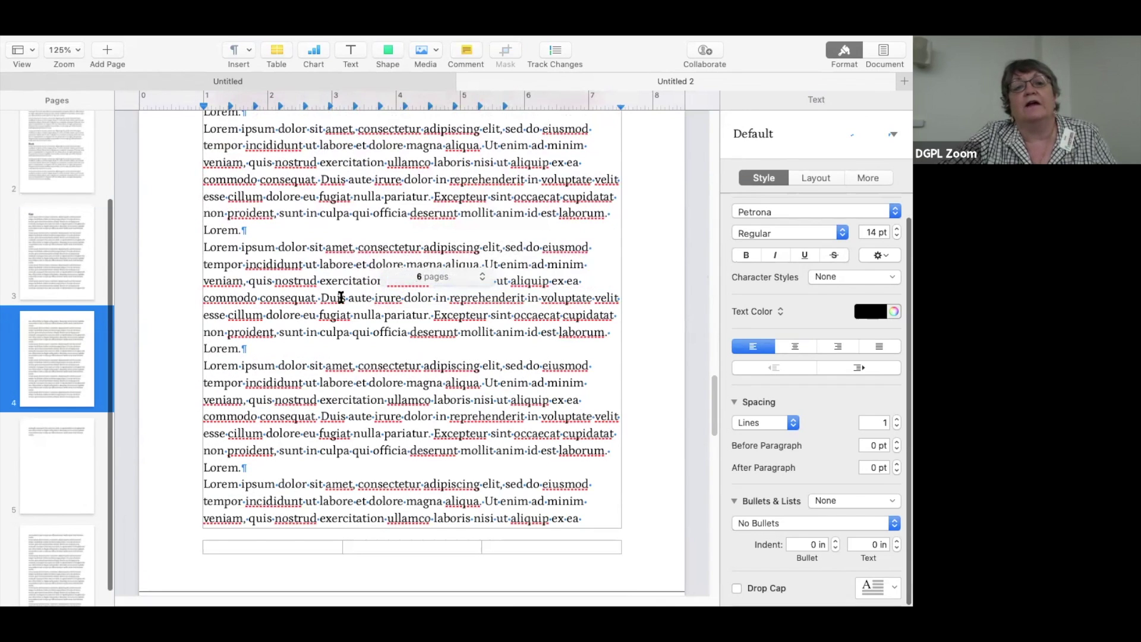
left_click(32, 52)
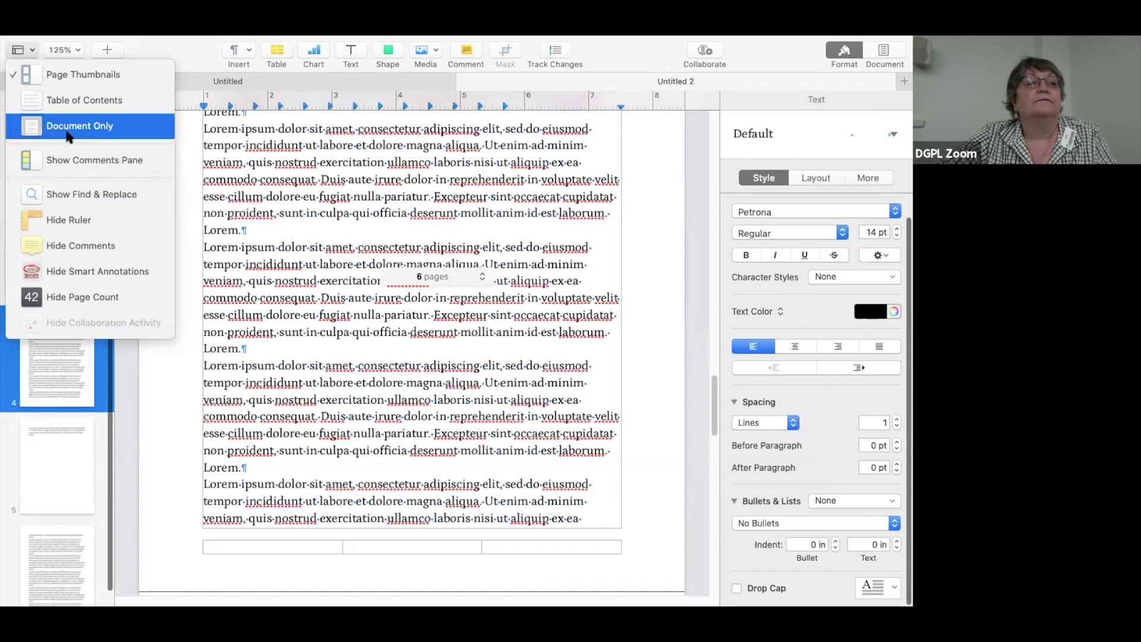
left_click(68, 300)
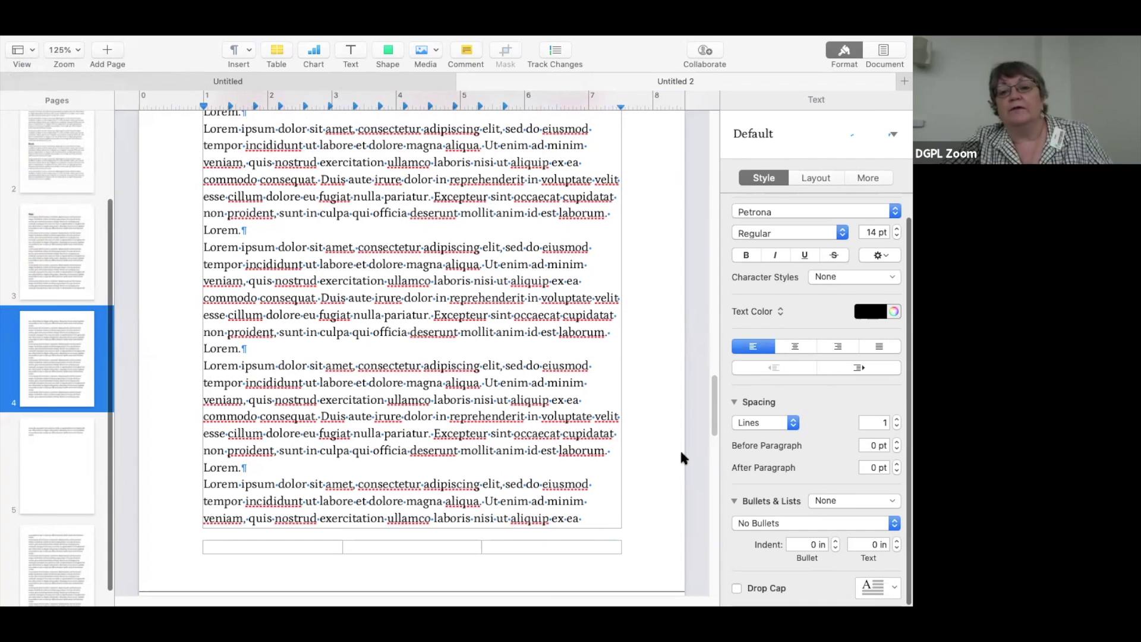
Review the table of contents on page 1 against the Fox and Duck headings on page 2
left_click_drag(715, 424, 728, 137)
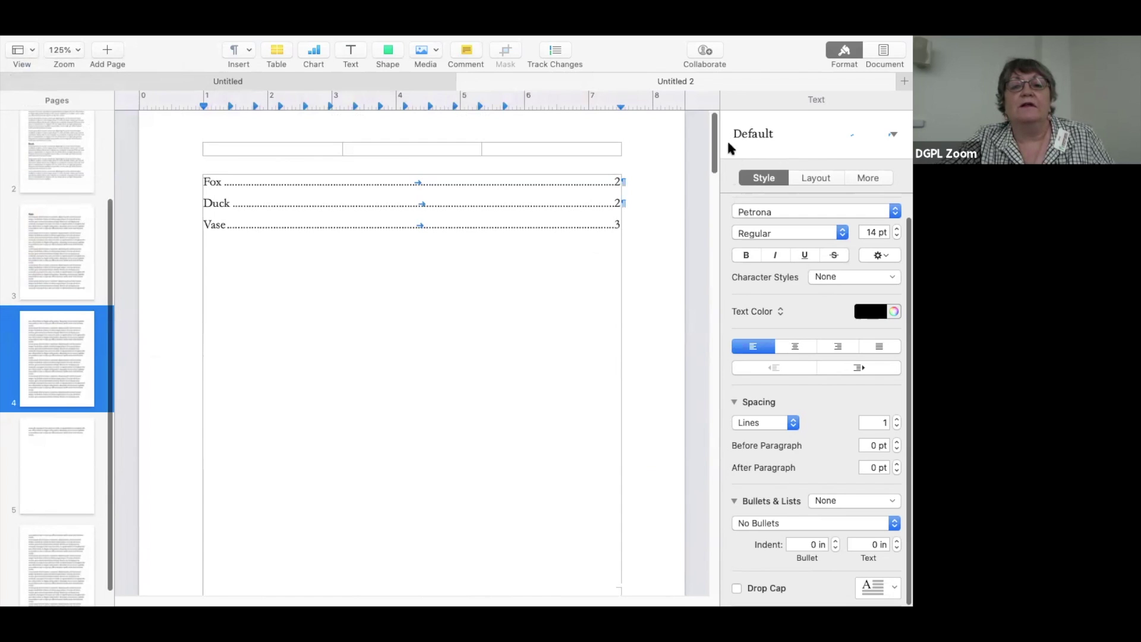
scroll(716, 158, "down", 2)
scroll(716, 156, "up", 2)
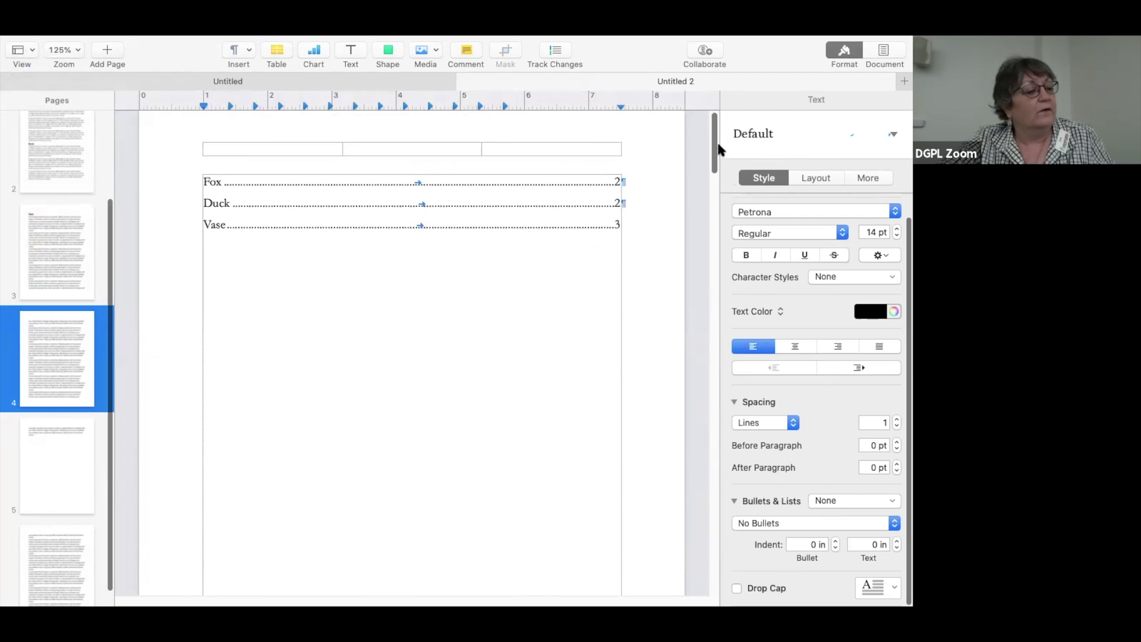
scroll(716, 156, "down", 5)
scroll(714, 205, "down", 5)
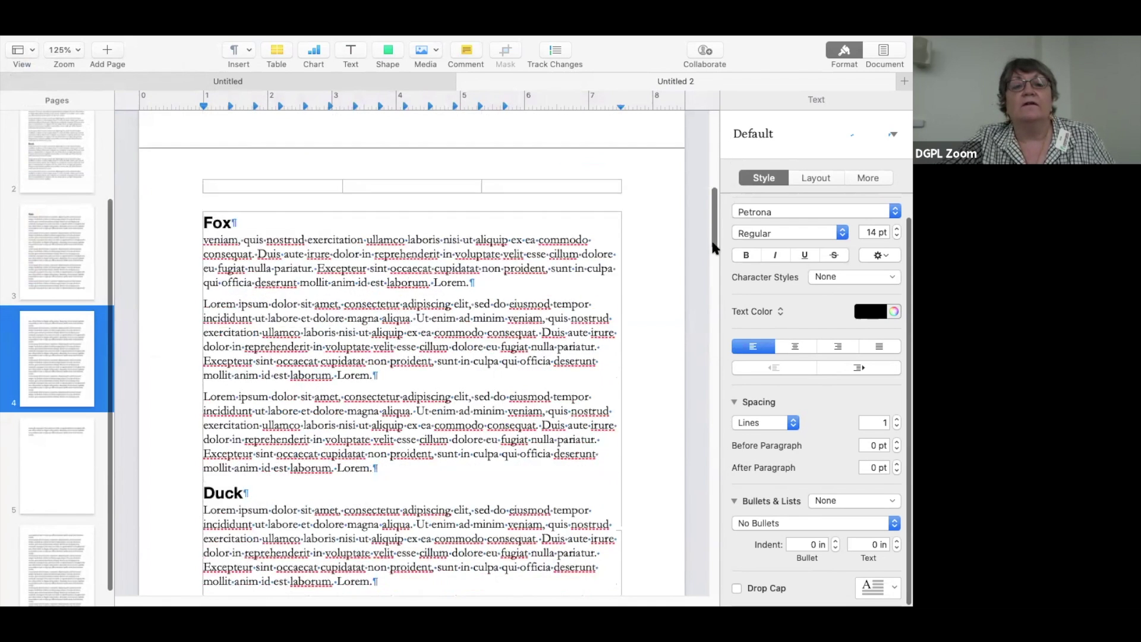
scroll(718, 179, "up", 5)
scroll(718, 166, "up", 10)
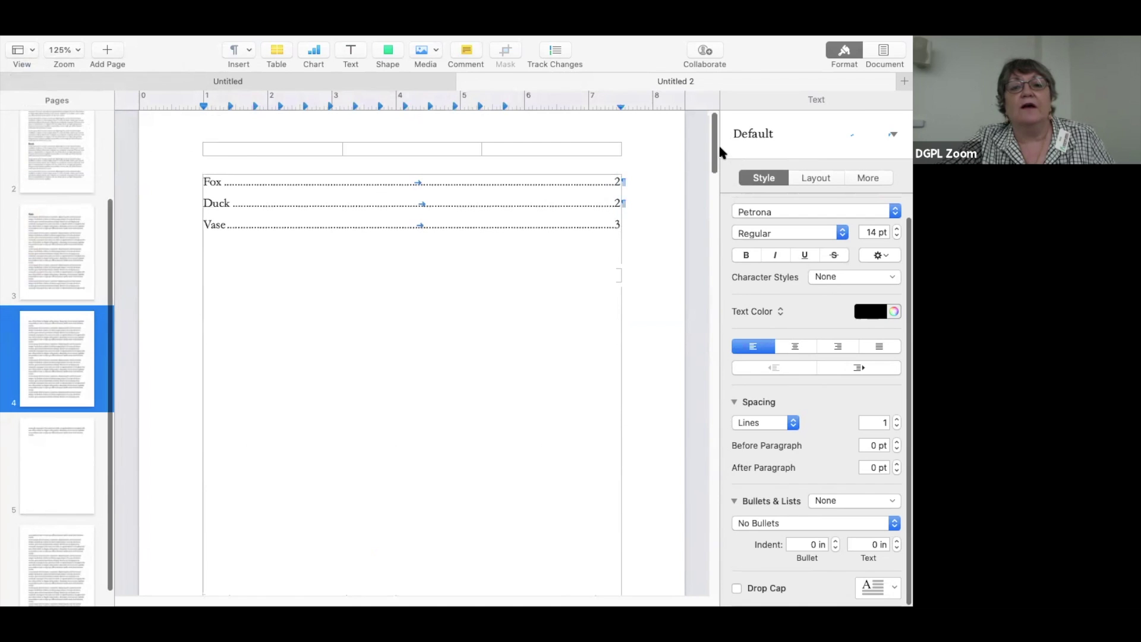
Insert a page number in the "1 of 6" format in the center footer field of page 1
scroll(718, 144, "down", 2)
scroll(719, 136, "up", 2)
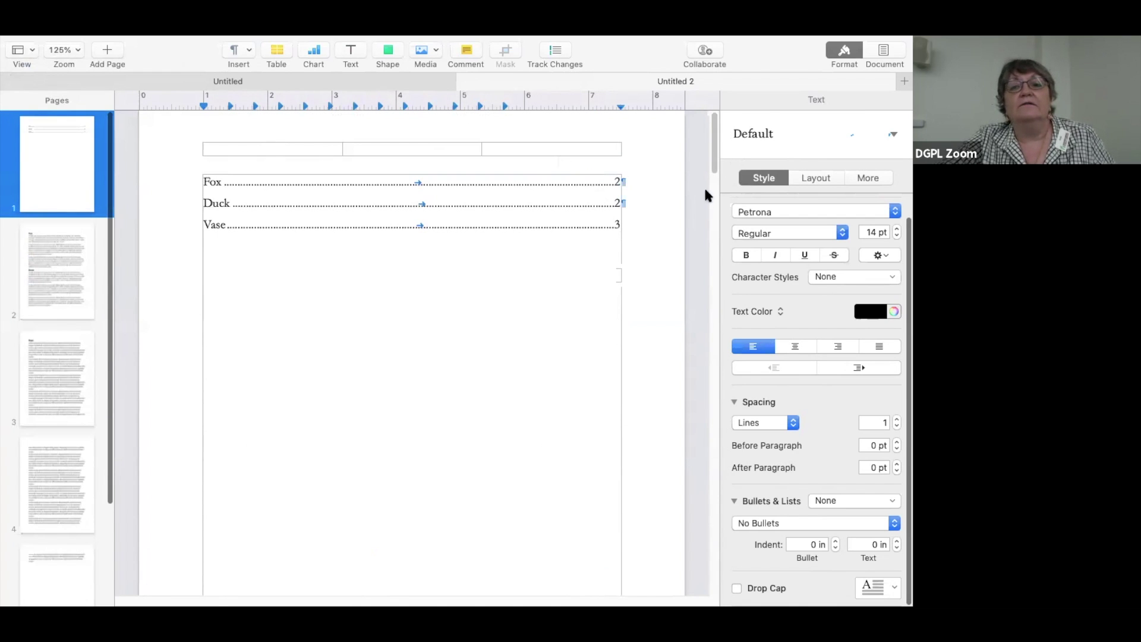
left_click_drag(711, 159, 715, 237)
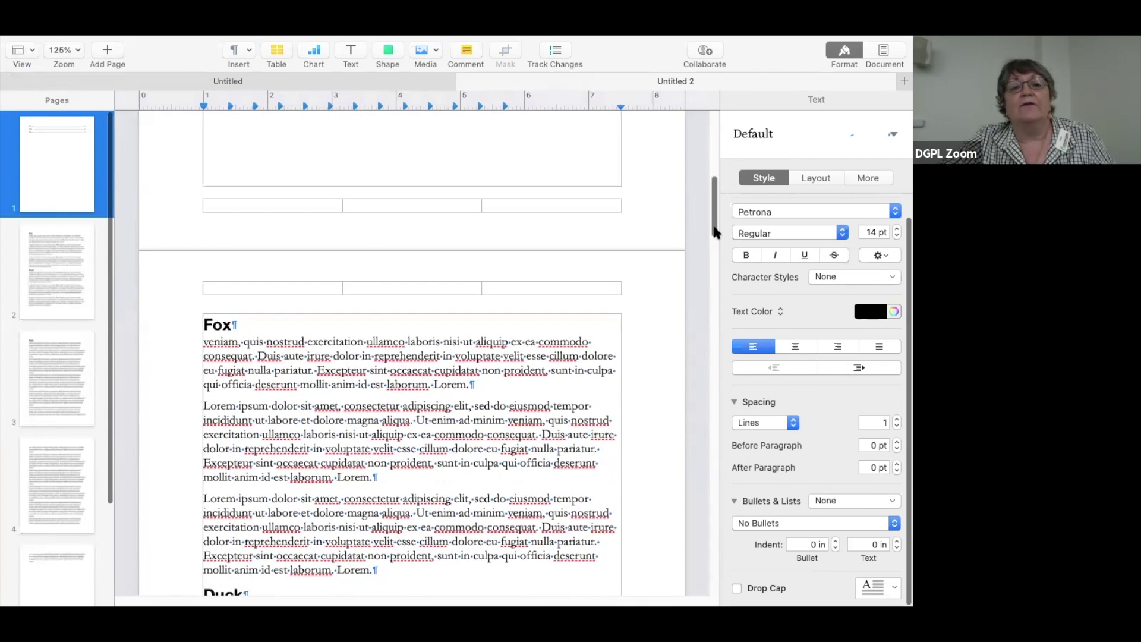
left_click(393, 204)
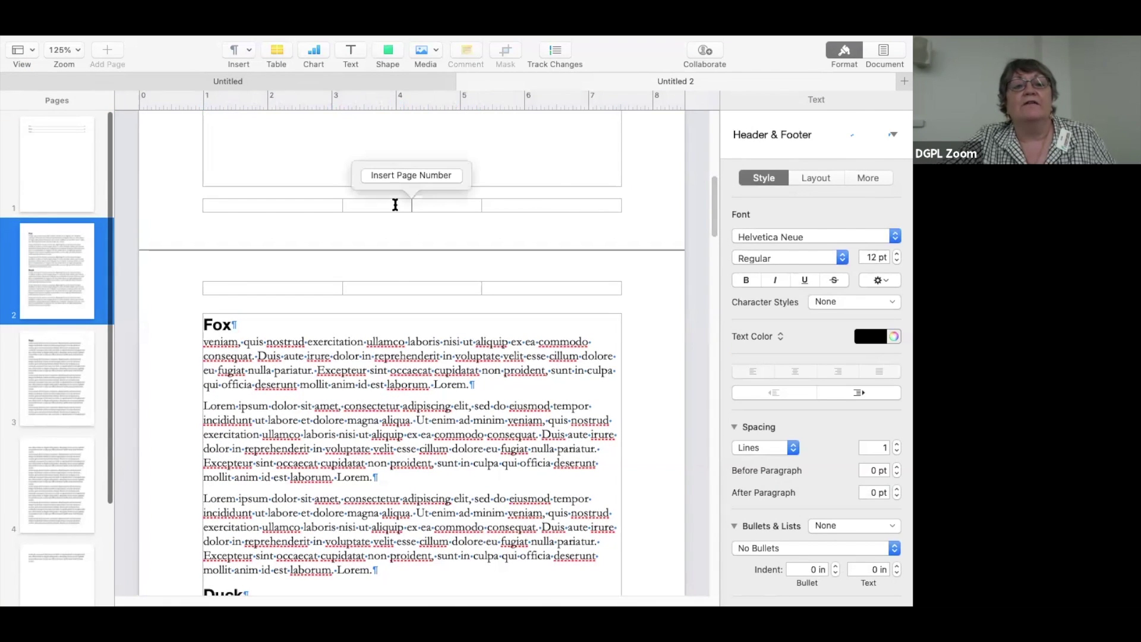
left_click(413, 176)
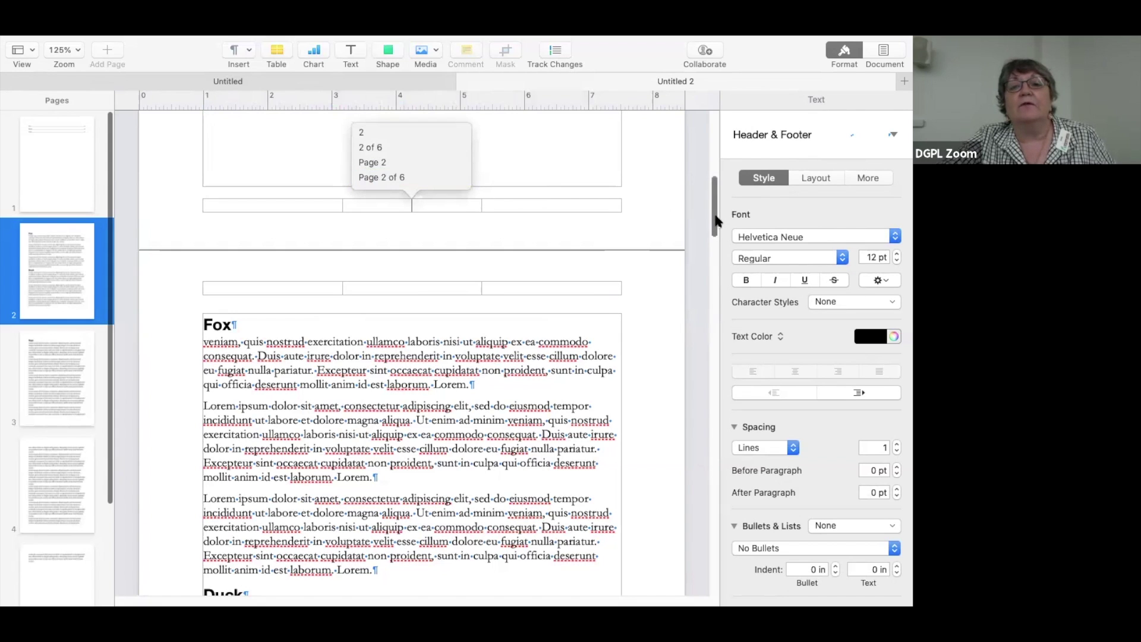
scroll(715, 211, "up", 3)
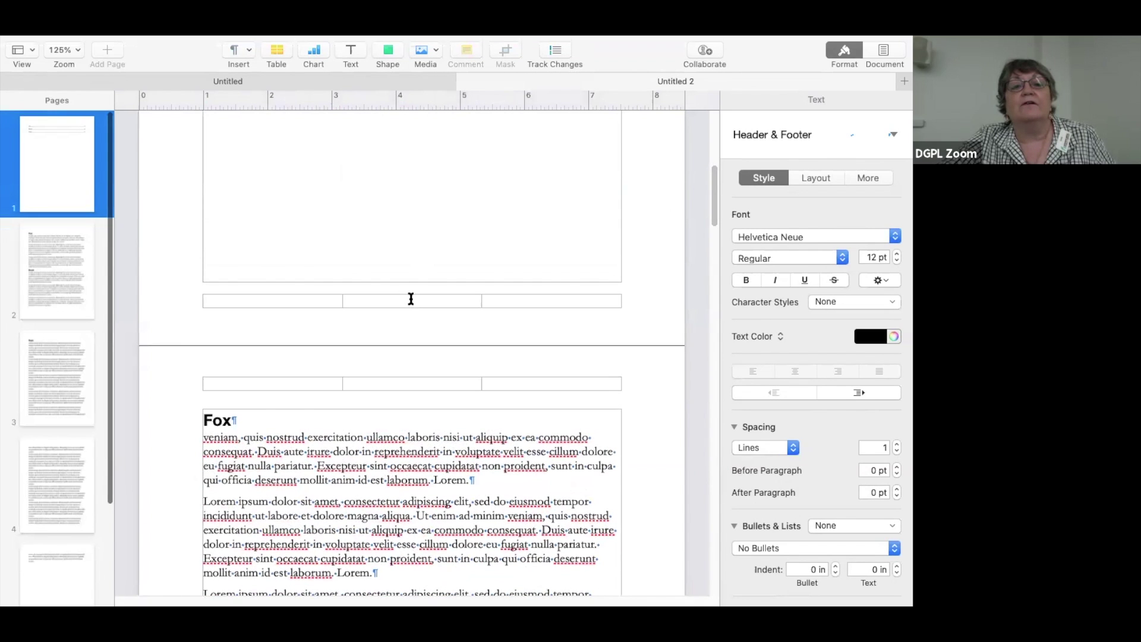
mouse_move(411, 300)
left_click(412, 274)
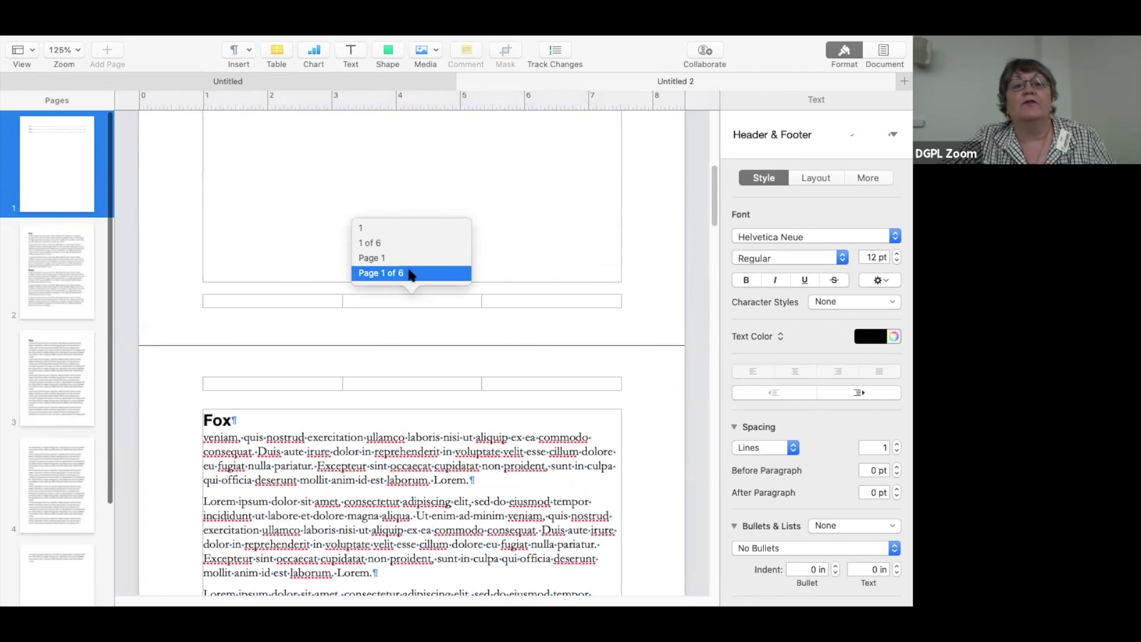
left_click(399, 249)
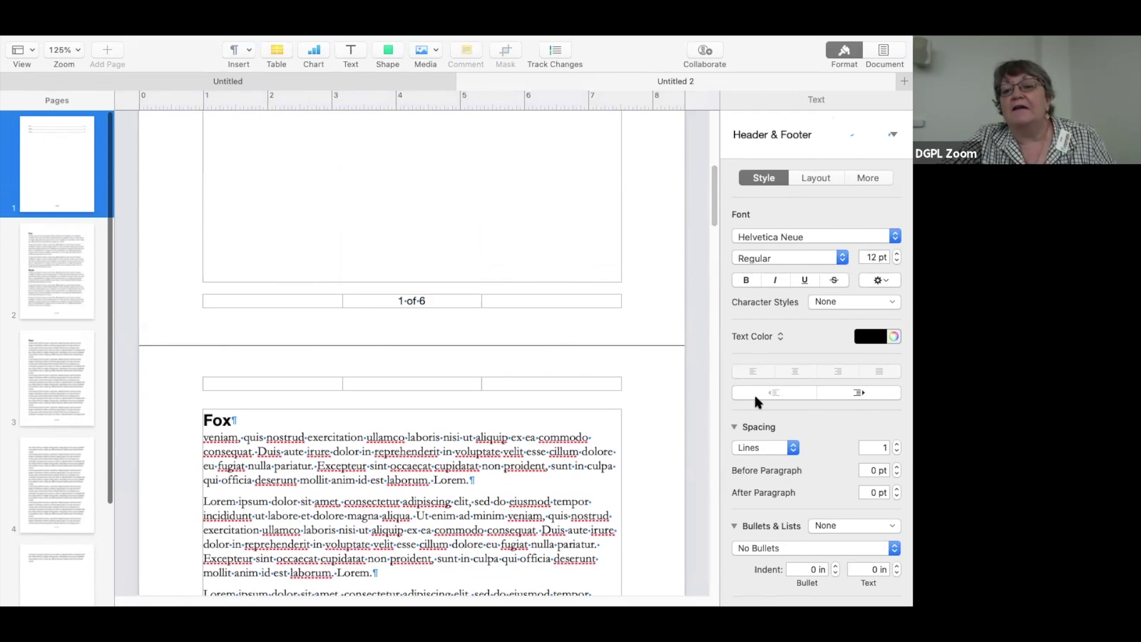
Check the table of contents and page 2 footer, and place the cursor directly before the Duck heading on page 2
scroll(716, 267, "down", 5)
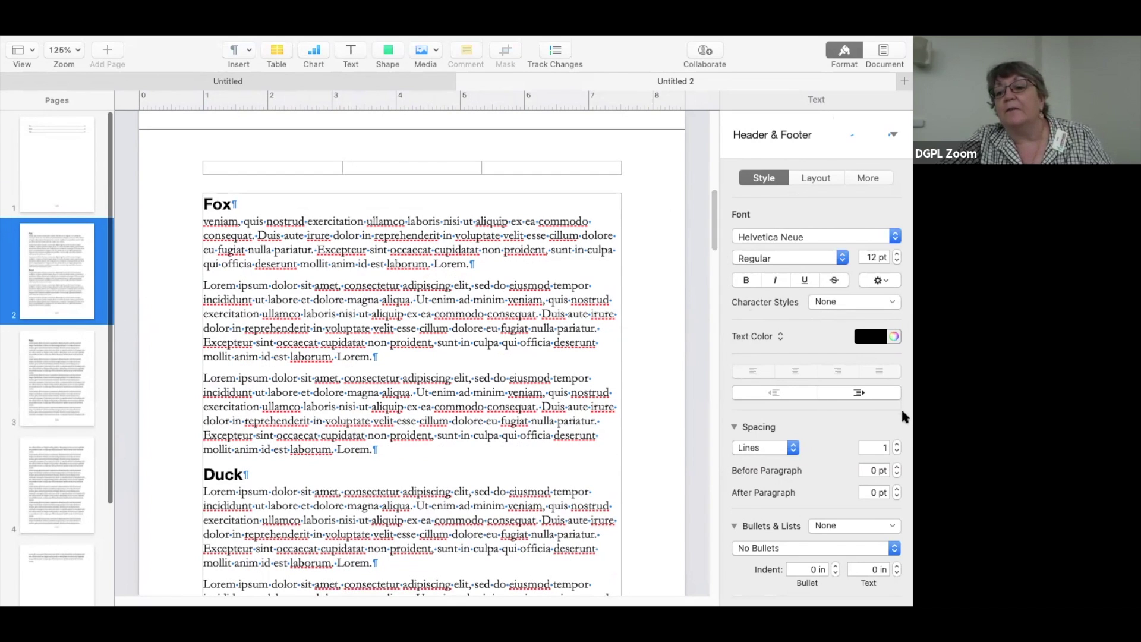
left_click_drag(712, 233, 721, 163)
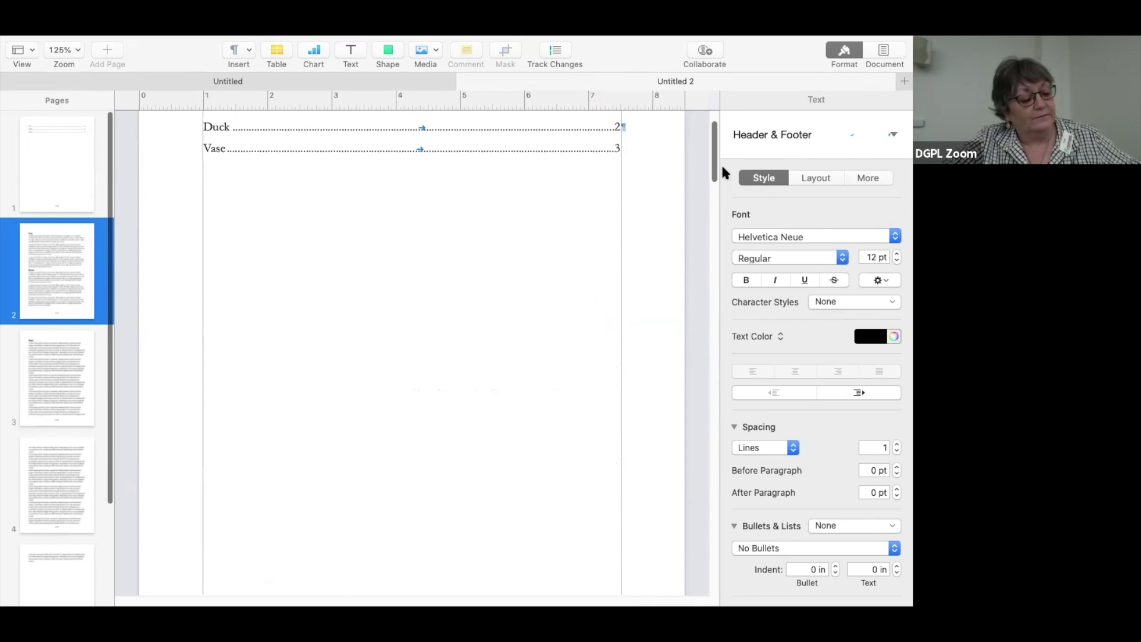
mouse_move(723, 167)
left_mouse_down()
mouse_move(721, 184)
mouse_move(719, 156)
left_mouse_up()
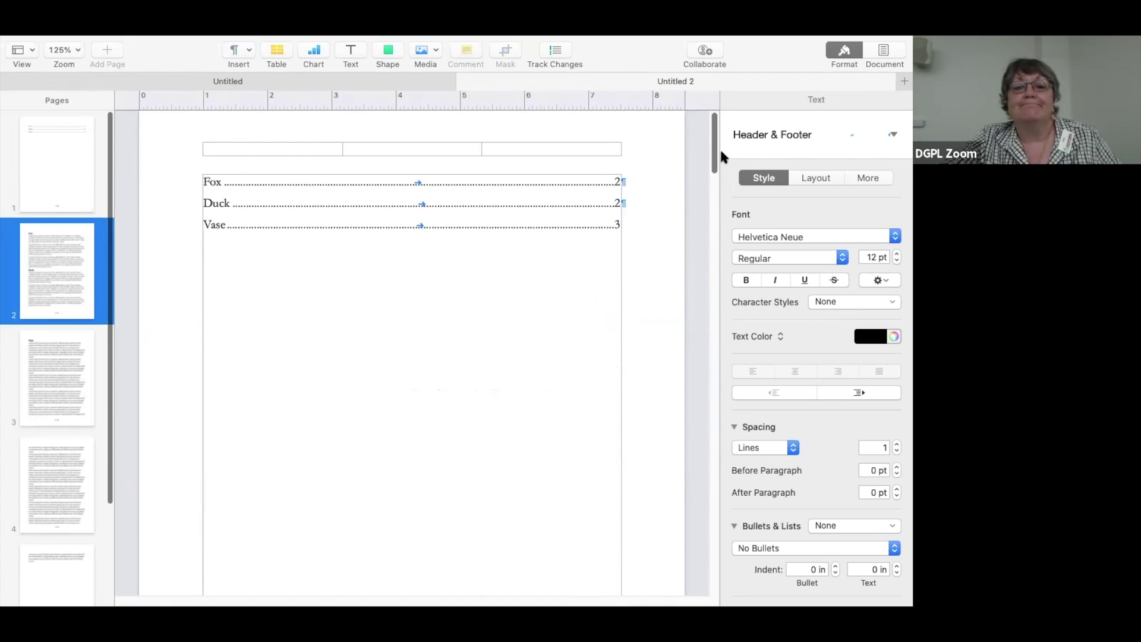
left_click_drag(721, 154, 712, 271)
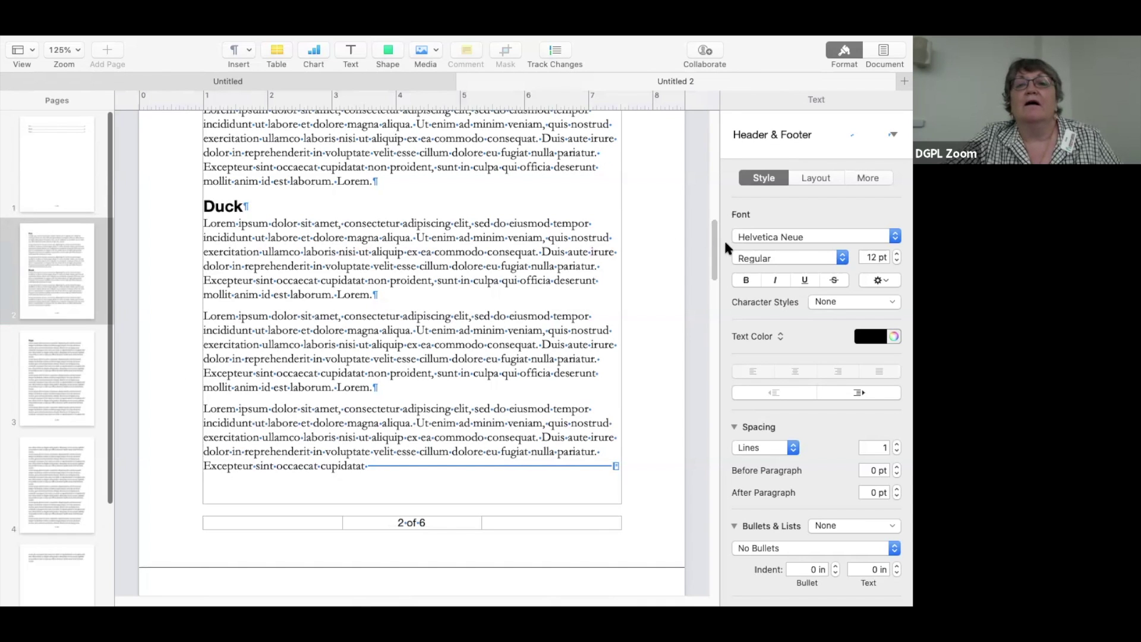
left_click_drag(716, 255, 717, 229)
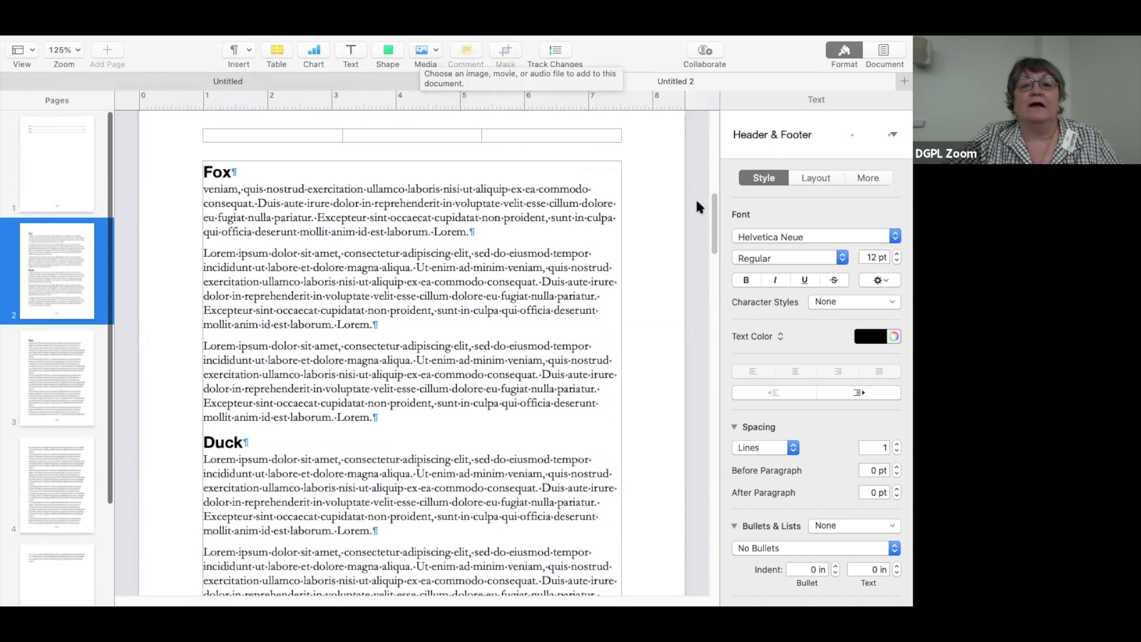
scroll(715, 230, "down", 2)
mouse_move(713, 230)
left_mouse_down()
mouse_move(713, 217)
mouse_move(713, 236)
left_mouse_up()
left_click(205, 291)
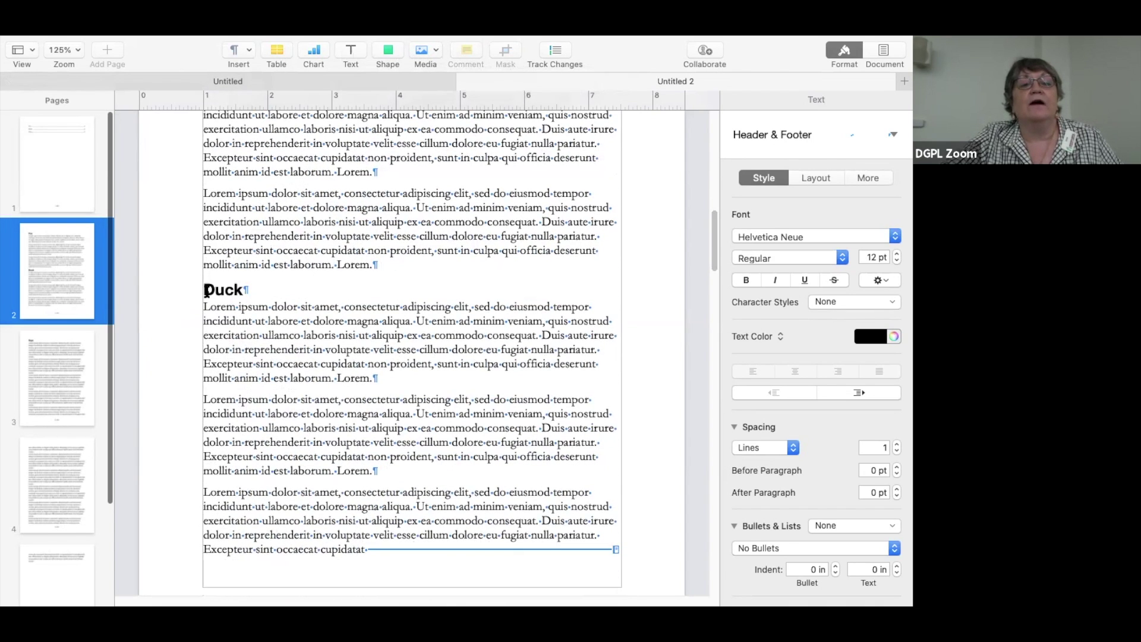
Browse the available table designs and header colors in the table gallery
left_click(277, 51)
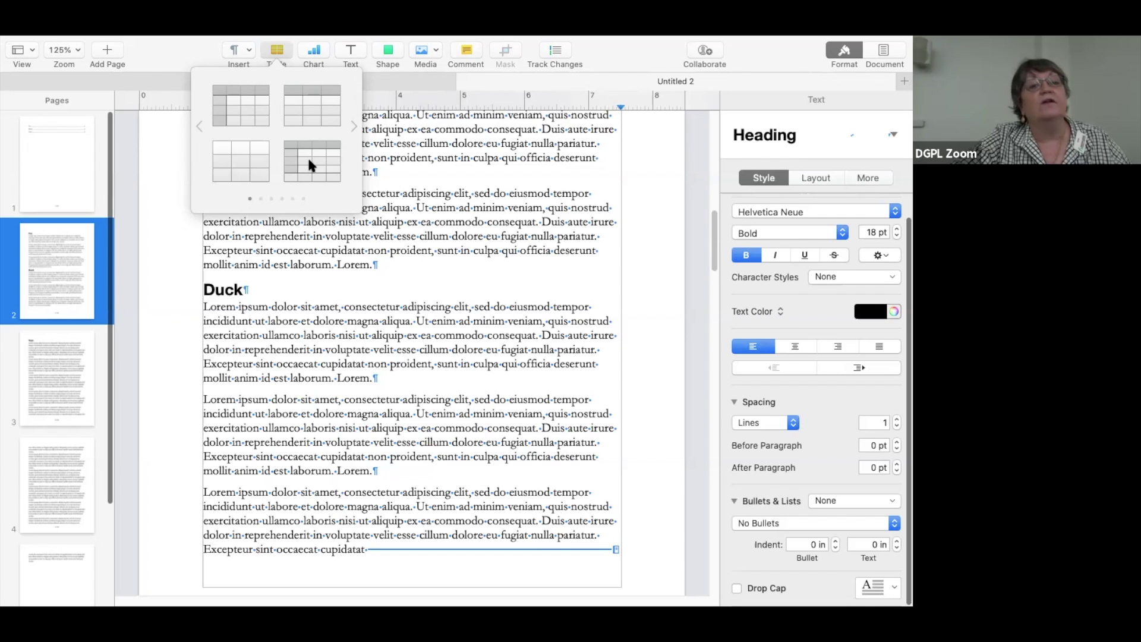
left_click(354, 127)
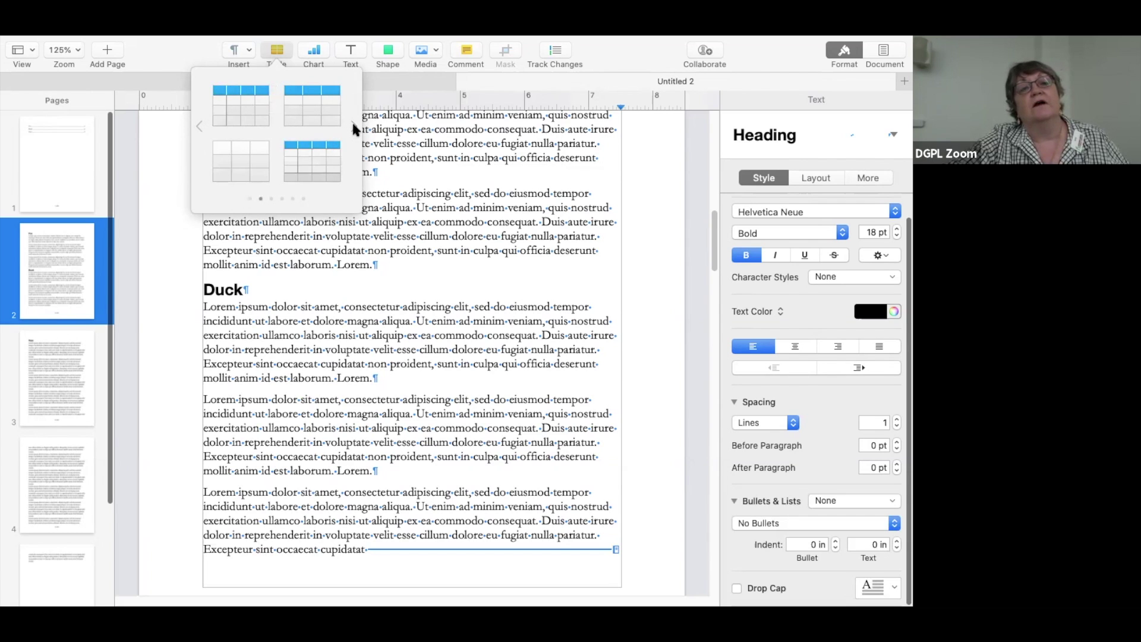
left_click(354, 128)
left_click(355, 127)
left_click(355, 127)
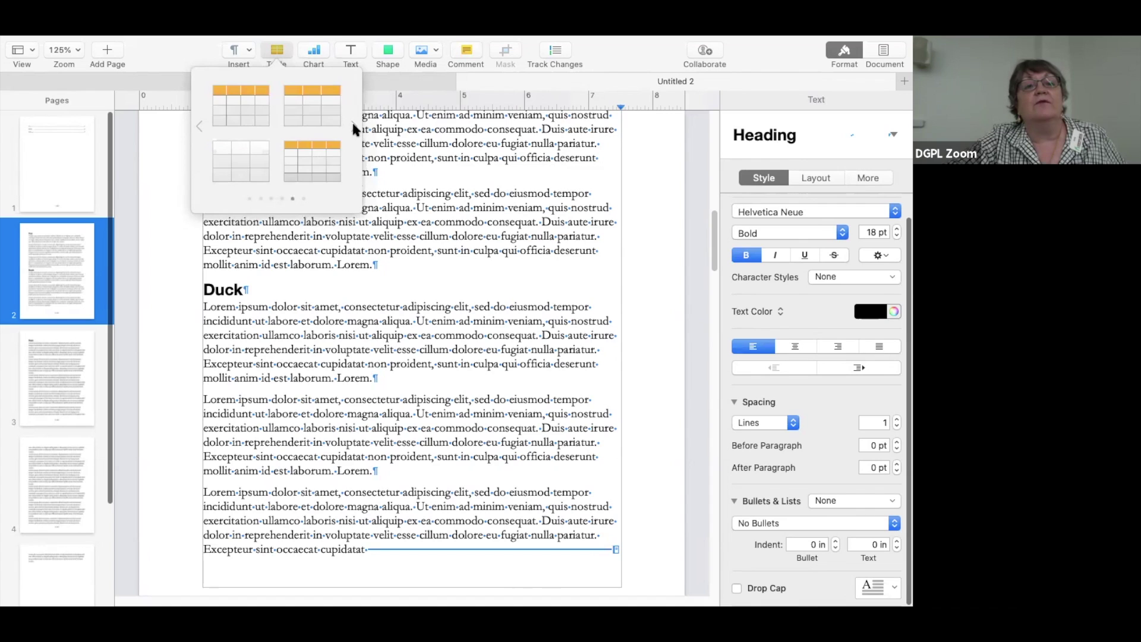
left_click(354, 128)
left_click(354, 127)
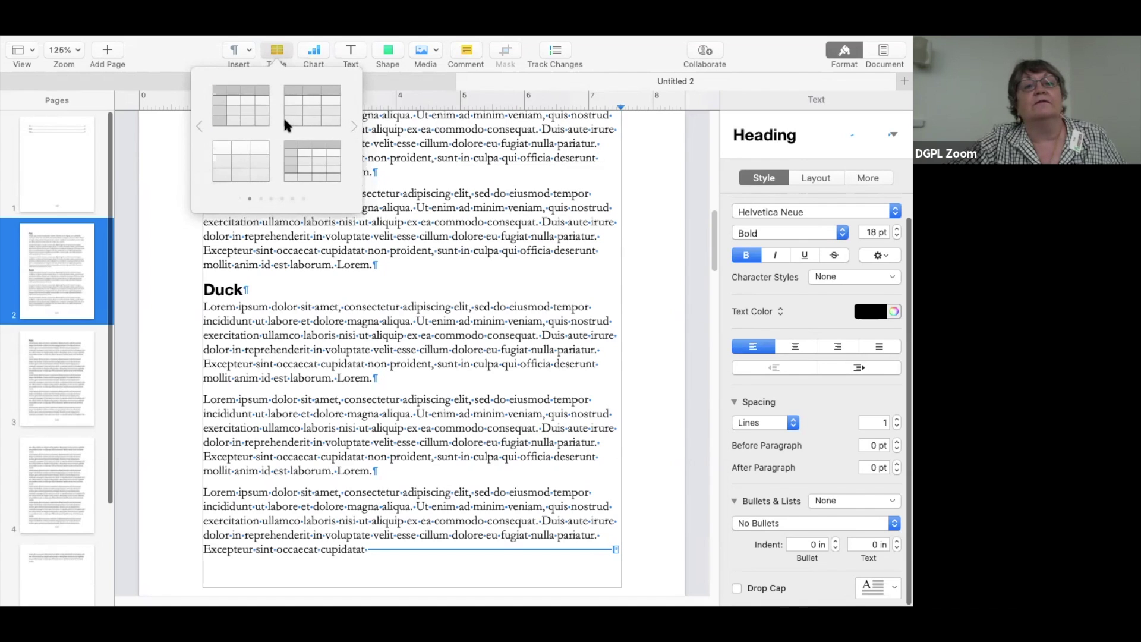
left_click(197, 124)
left_click(352, 126)
left_click(353, 126)
left_click(353, 126)
left_click(353, 126)
left_click(352, 126)
left_click(352, 126)
left_click(353, 126)
left_click(352, 126)
left_click(352, 126)
left_click(352, 126)
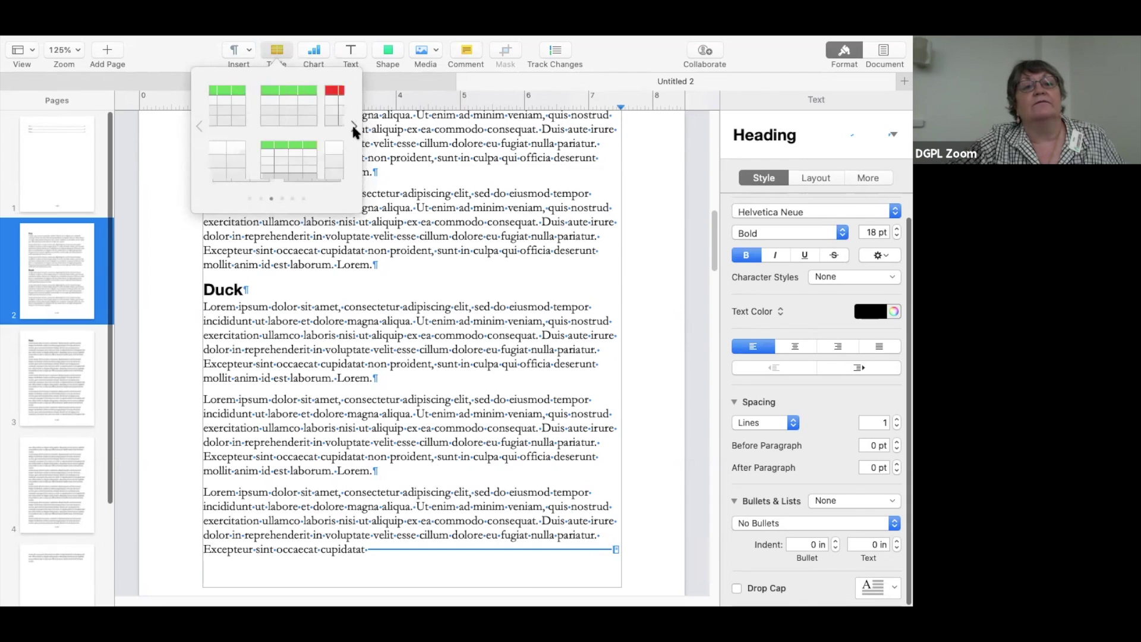
left_click(353, 126)
left_click(353, 126)
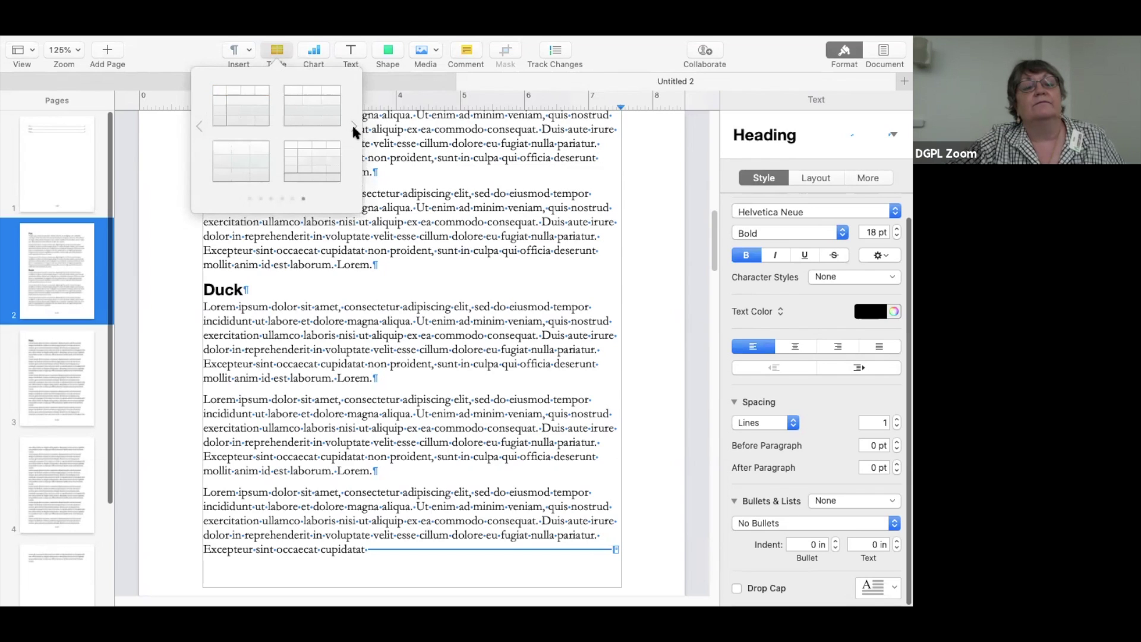
Insert a table with a blue header row and a footer row above the Duck heading
left_click(353, 126)
left_click(353, 126)
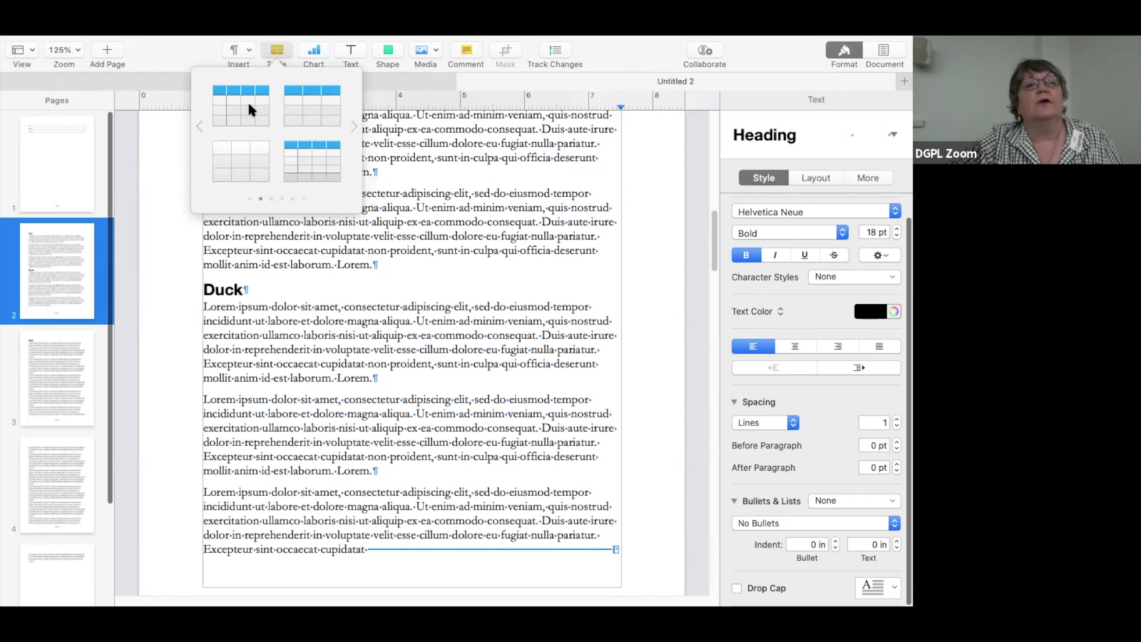
left_click(289, 162)
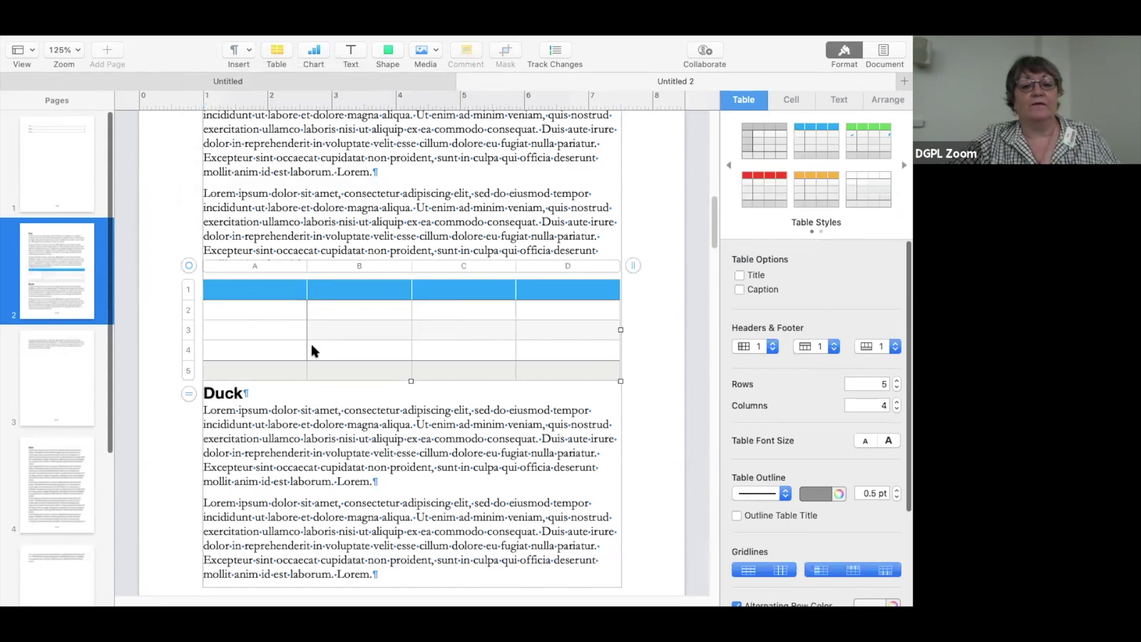
Examine the new table's column count and row count controls without changing either count
left_click(284, 302)
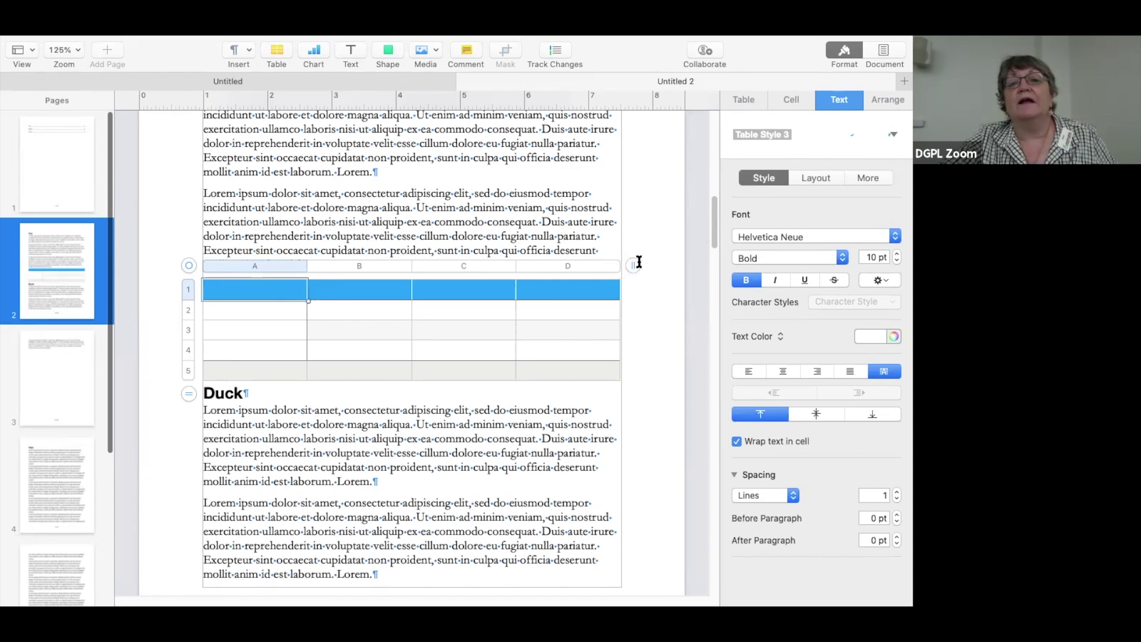
left_click(634, 266)
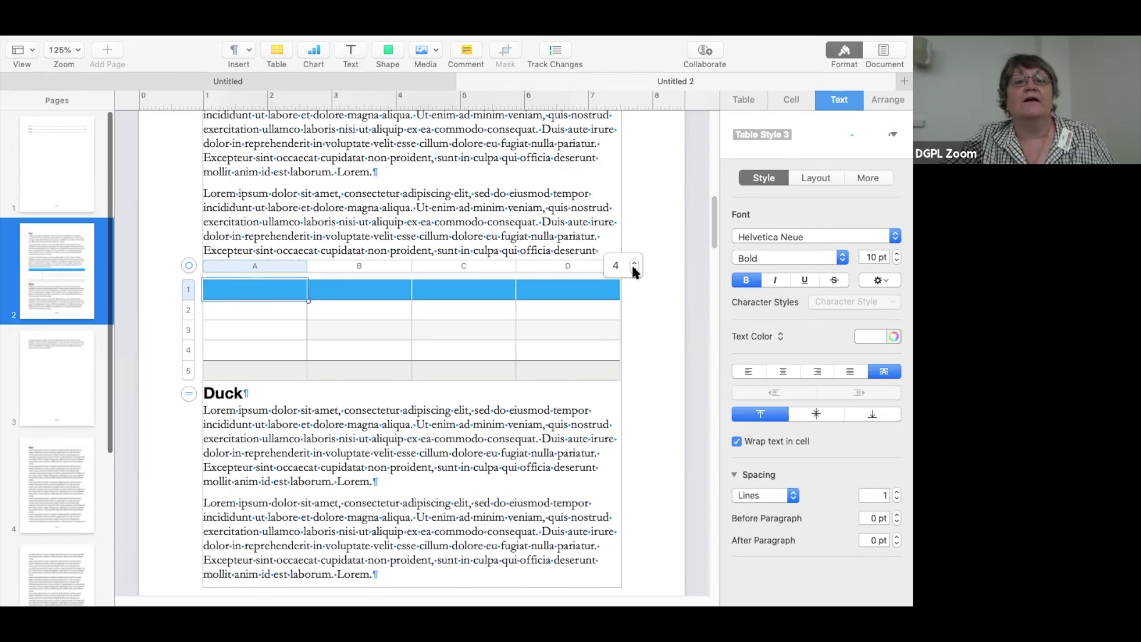
left_click(189, 394)
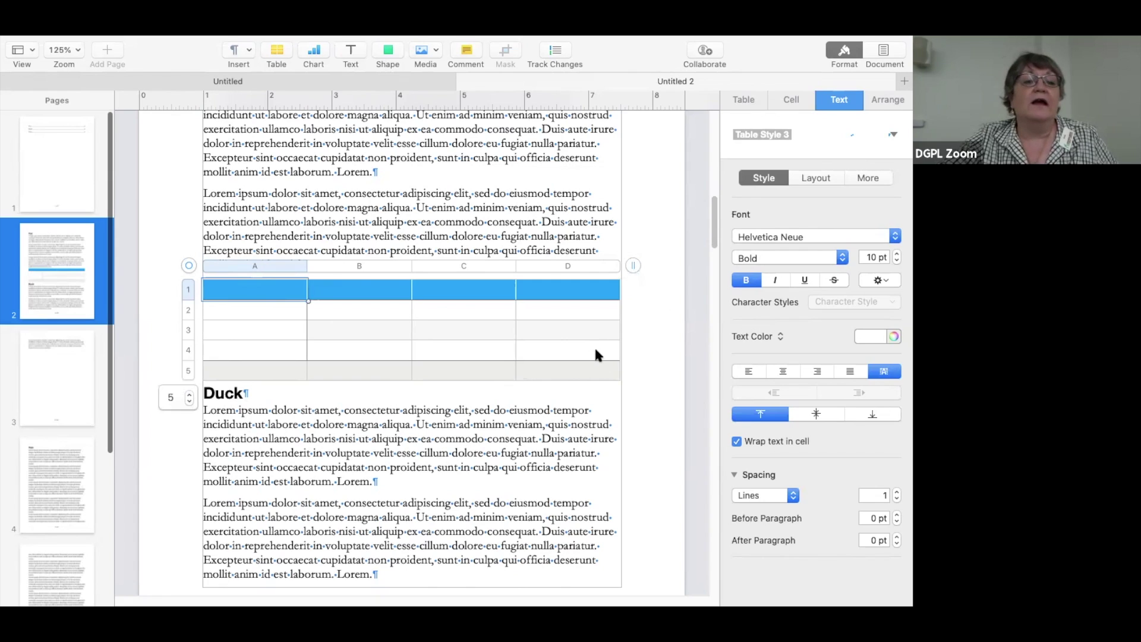
left_click(608, 369)
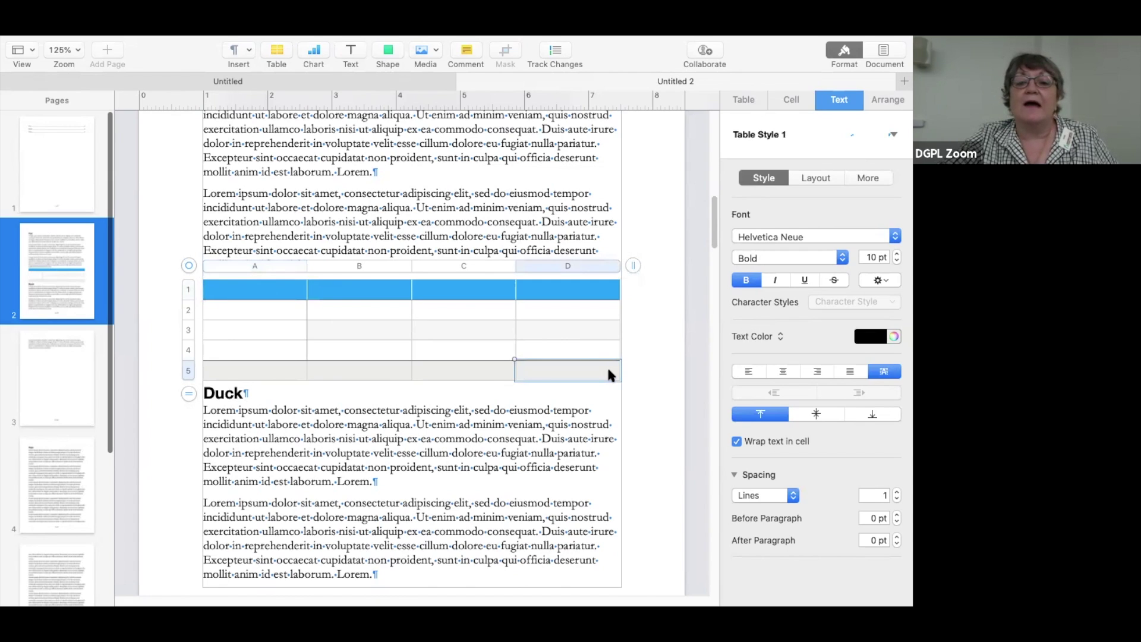
Enter the headers Salesperson, Q1, Q2 and Q3 in the table's first row, starting at cell A1
left_click(256, 294)
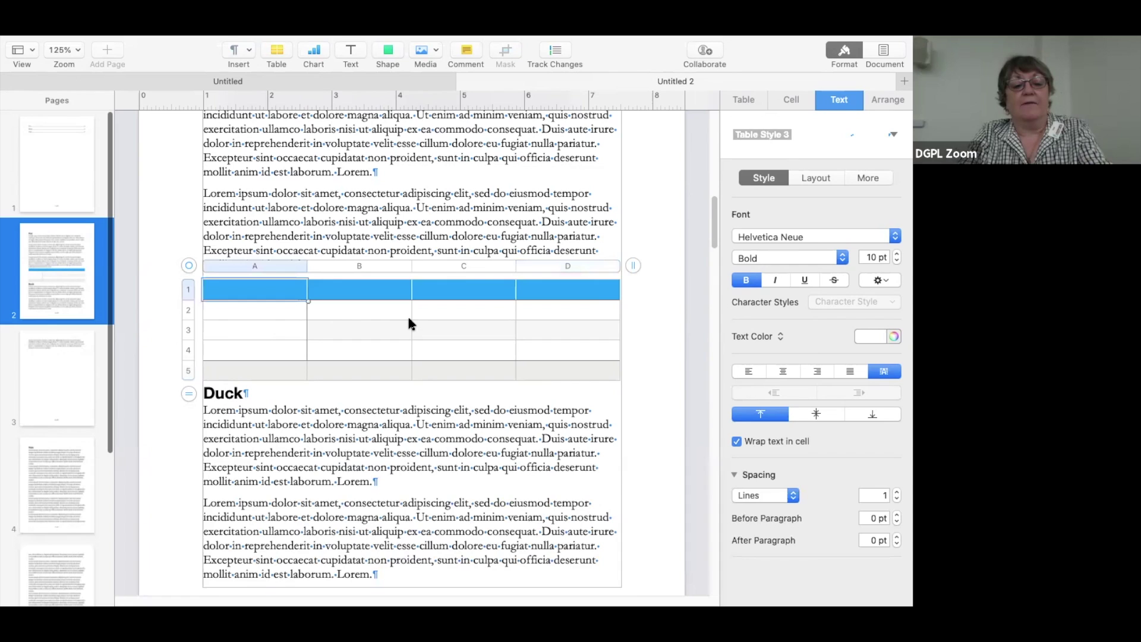
type("Salesperson")
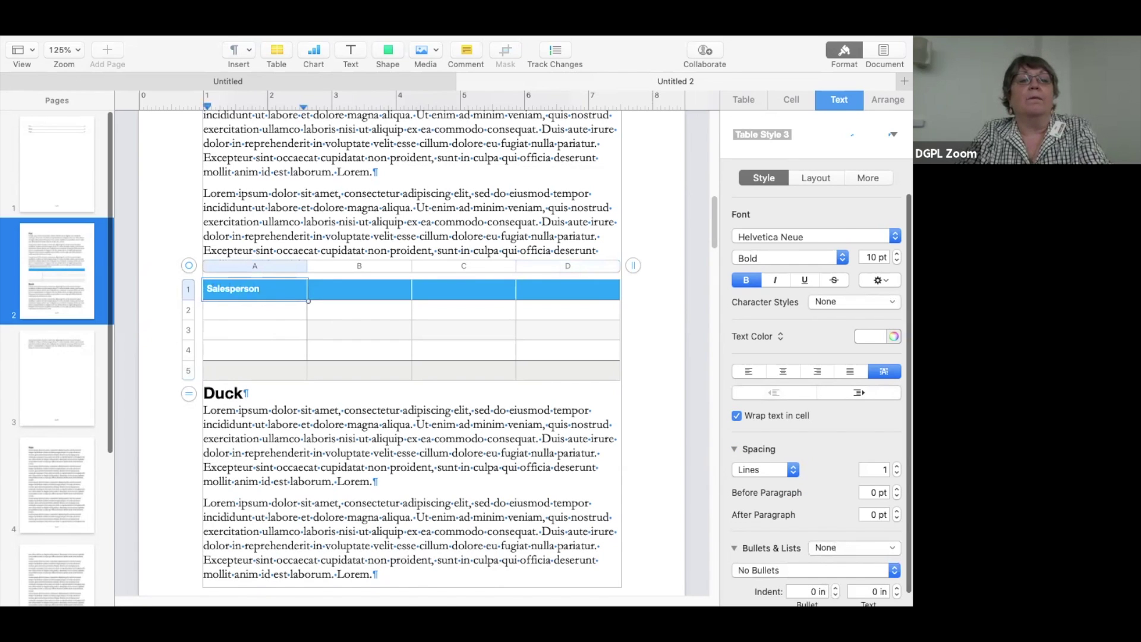
key("Tab")
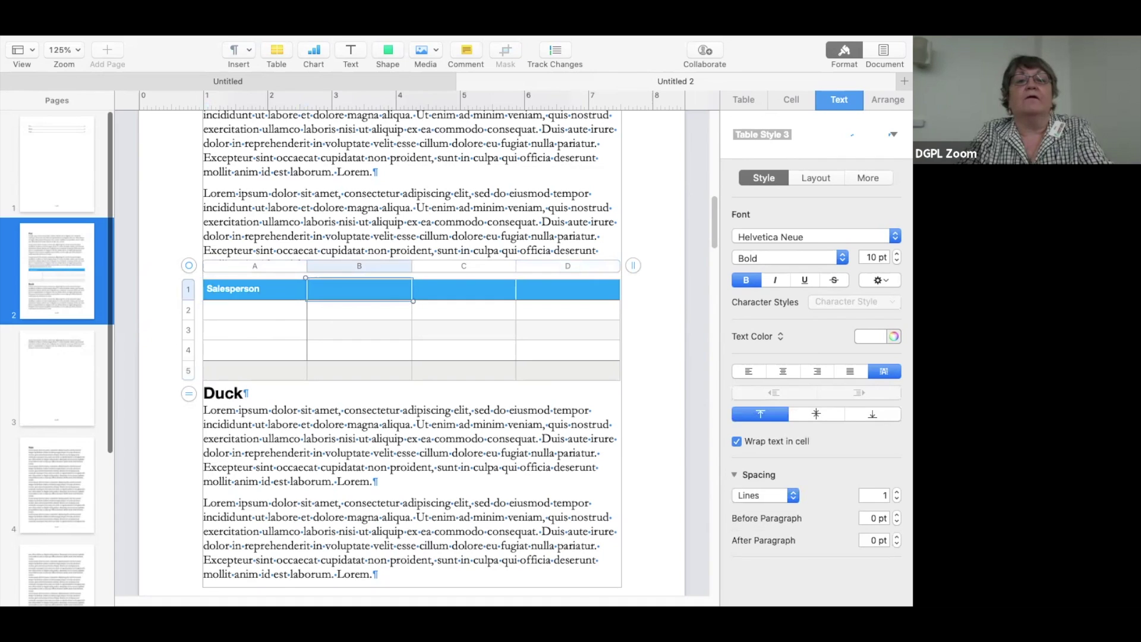
type("Q1")
key("Tab")
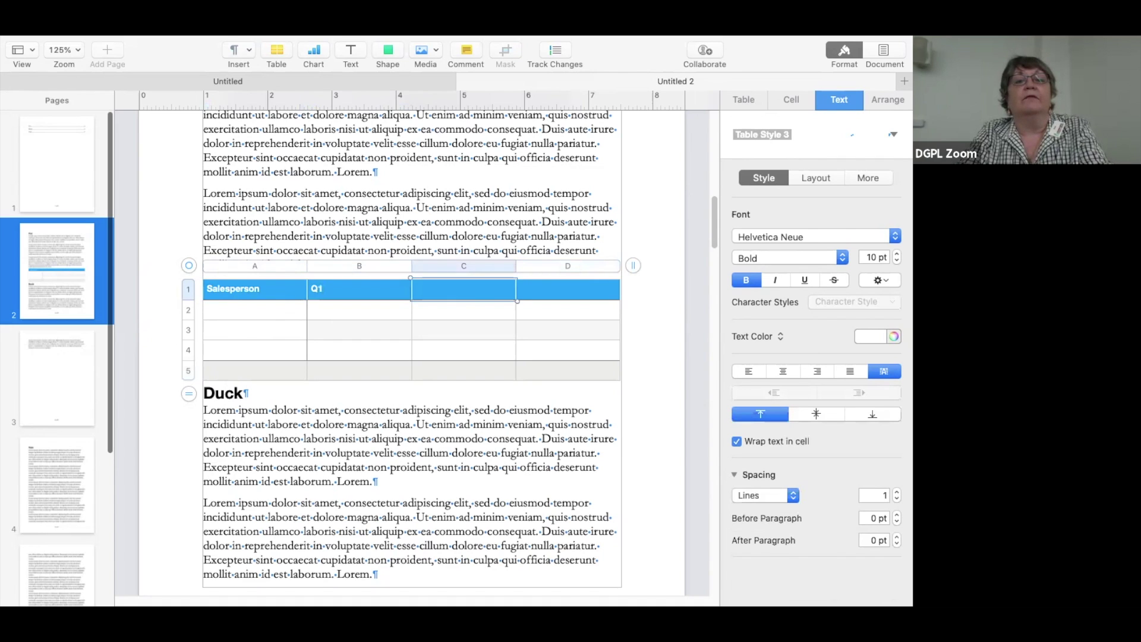
type("Q2")
key("Tab")
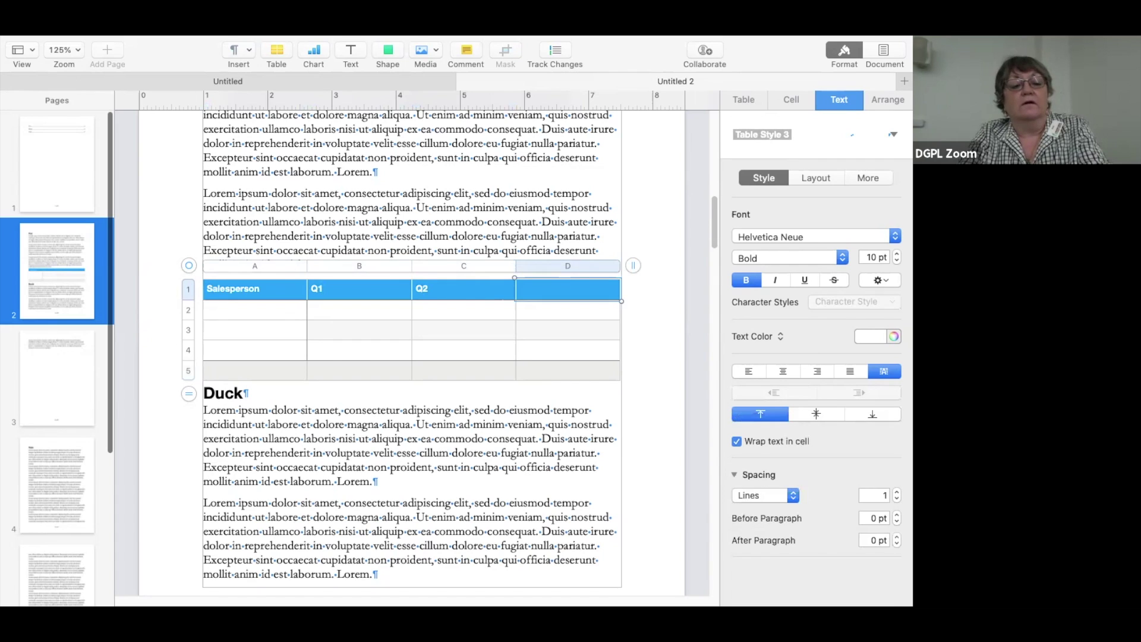
type("Q3")
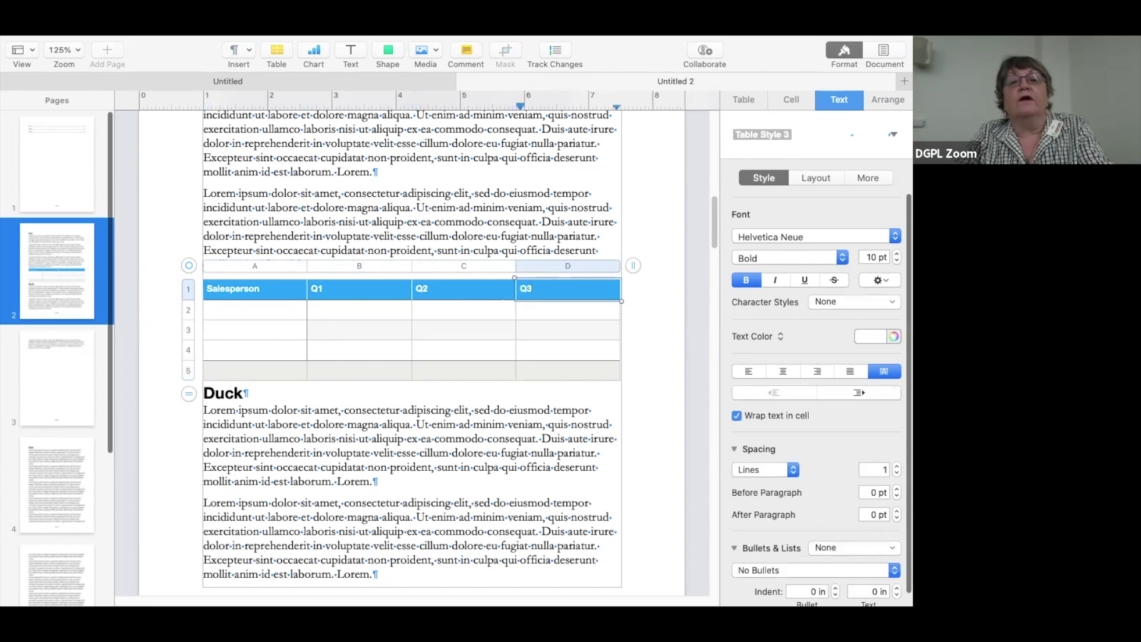
Add a fifth column to the table and enter Q4 as its header in cell E1
left_click(635, 265)
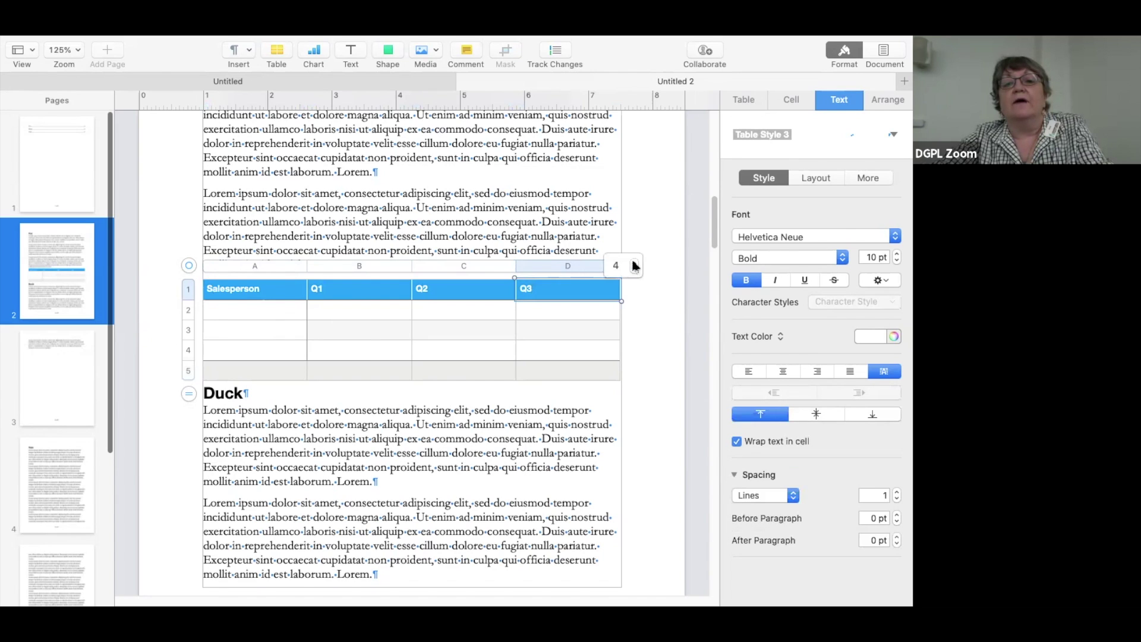
left_click(635, 262)
left_click(582, 289)
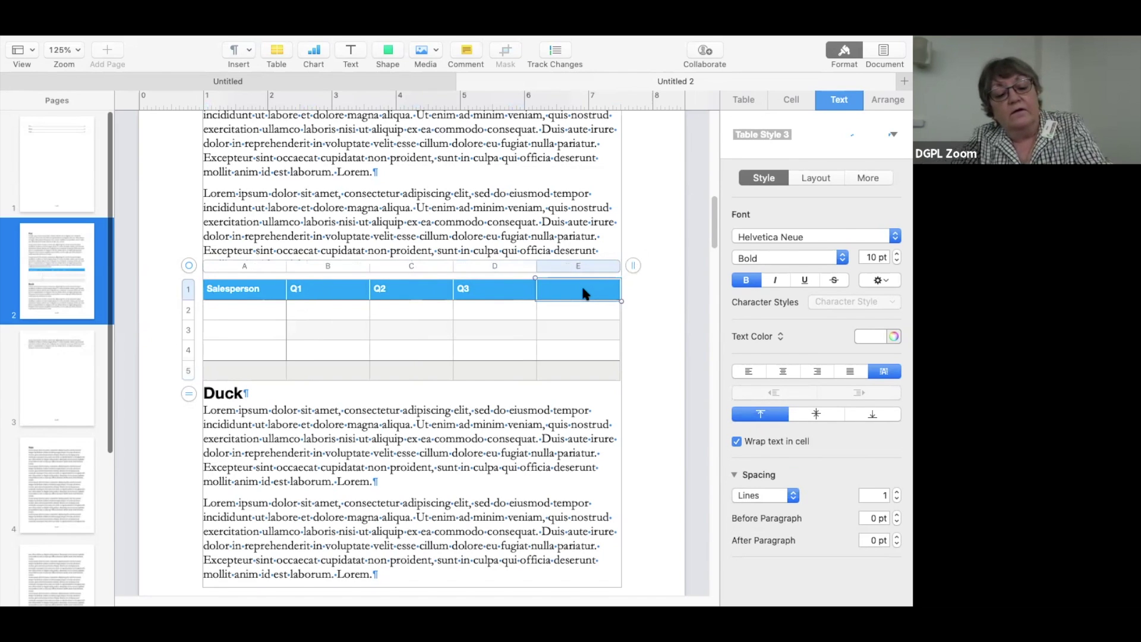
type("Q")
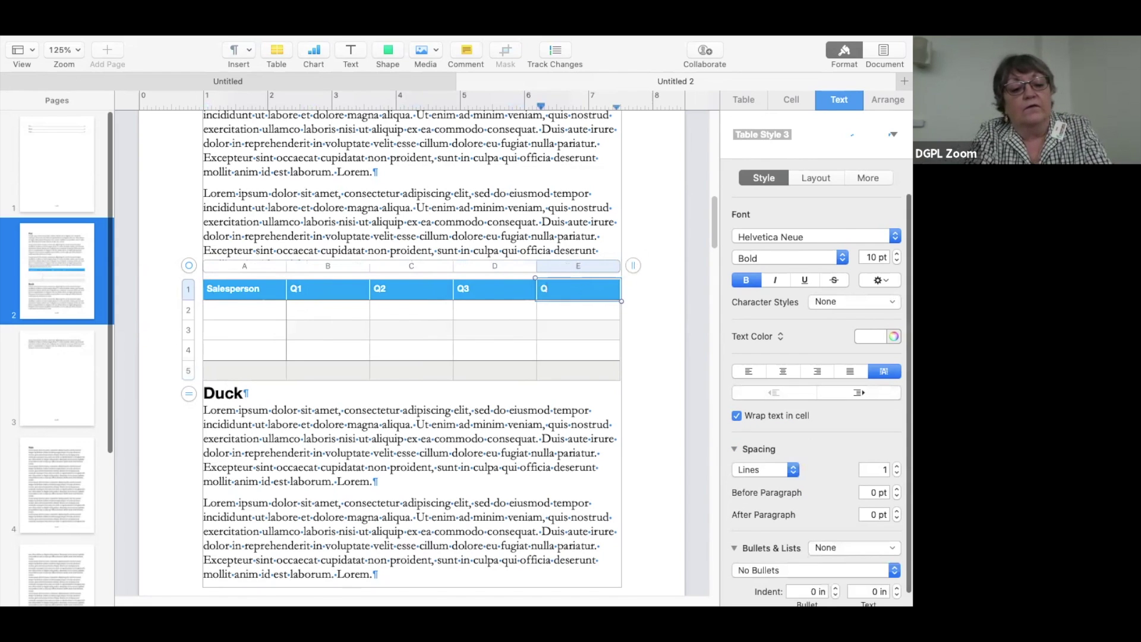
type("4")
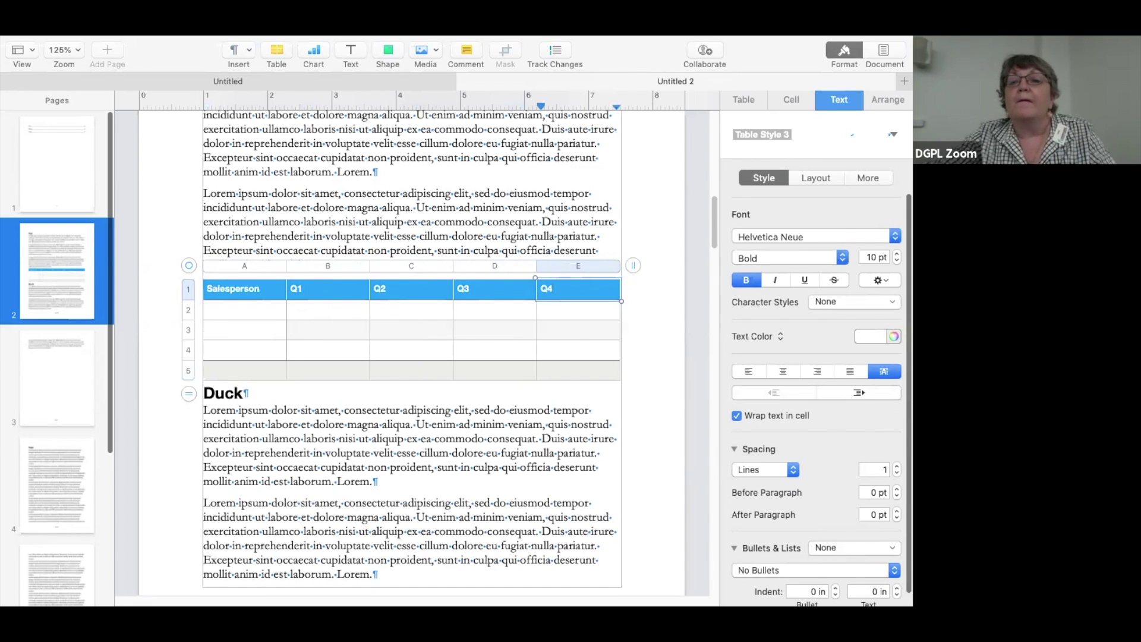
Center the text of the table's whole header row horizontally
left_click(186, 292)
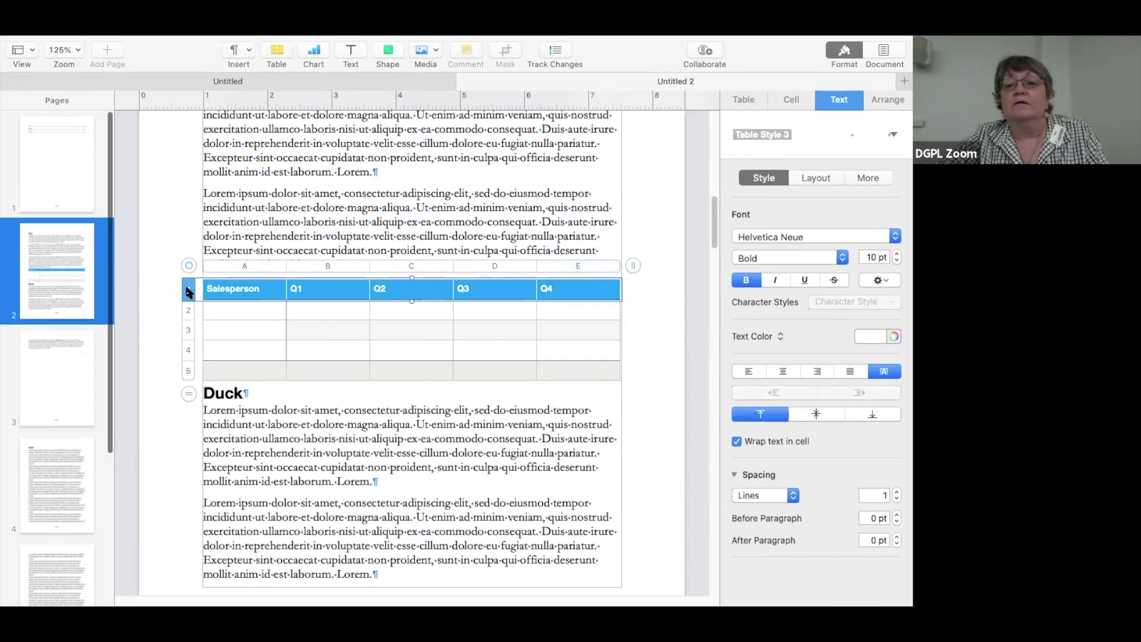
left_click(784, 372)
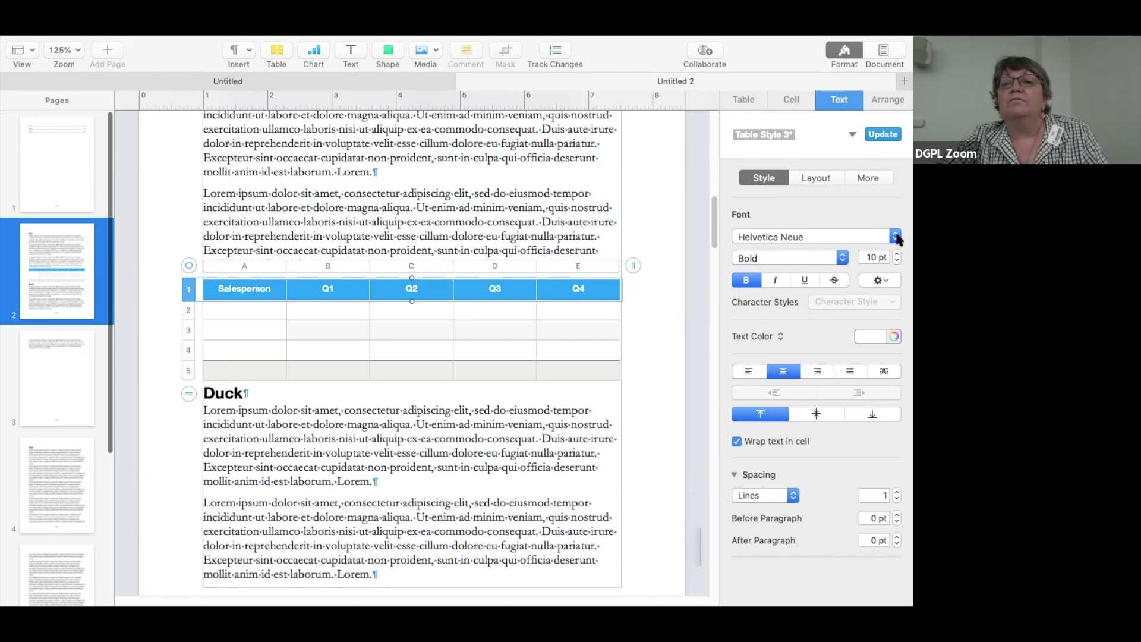
Set the font size of the table's header row to 12 pt
left_click(895, 237)
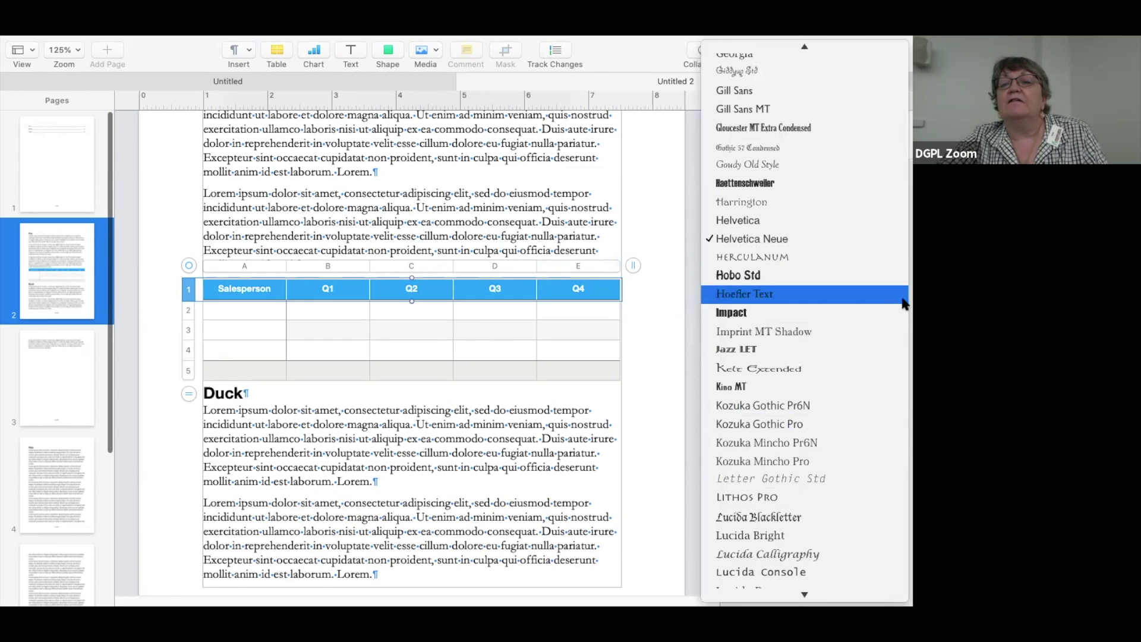
left_click(893, 244)
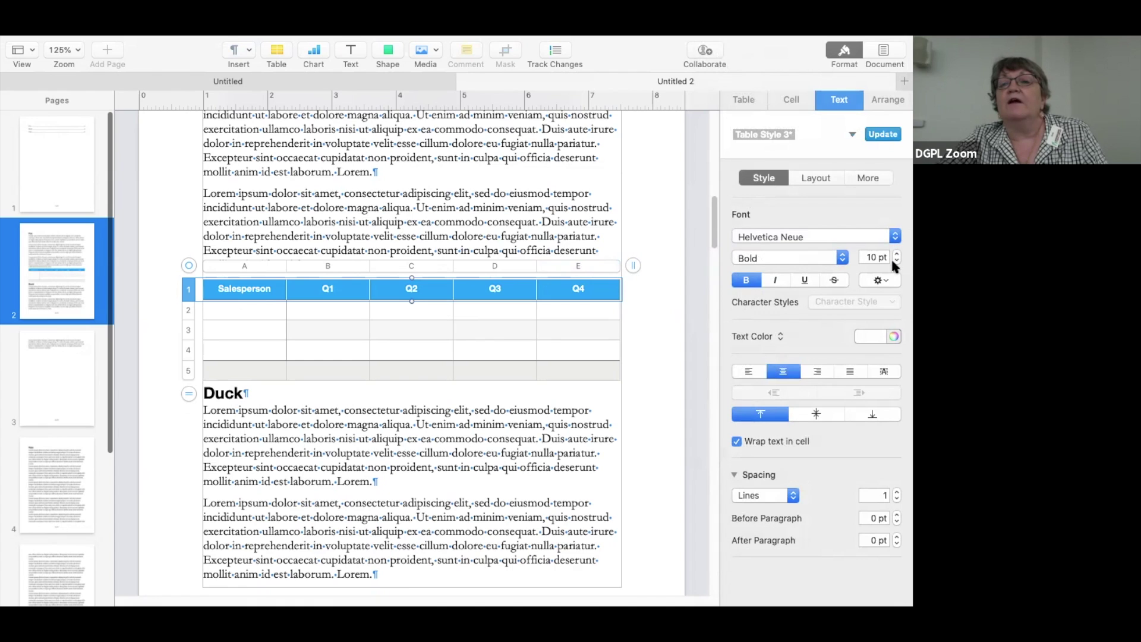
left_click(897, 252)
left_click(897, 253)
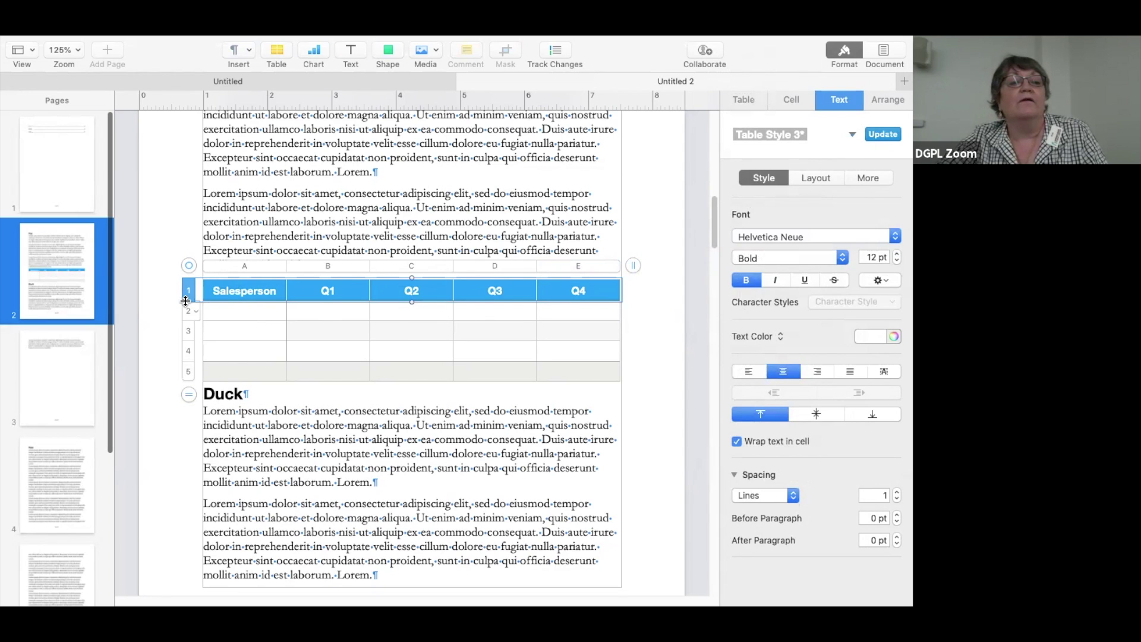
Make the table's header row slightly taller and centre its text vertically in the cells
left_click_drag(186, 301, 185, 310)
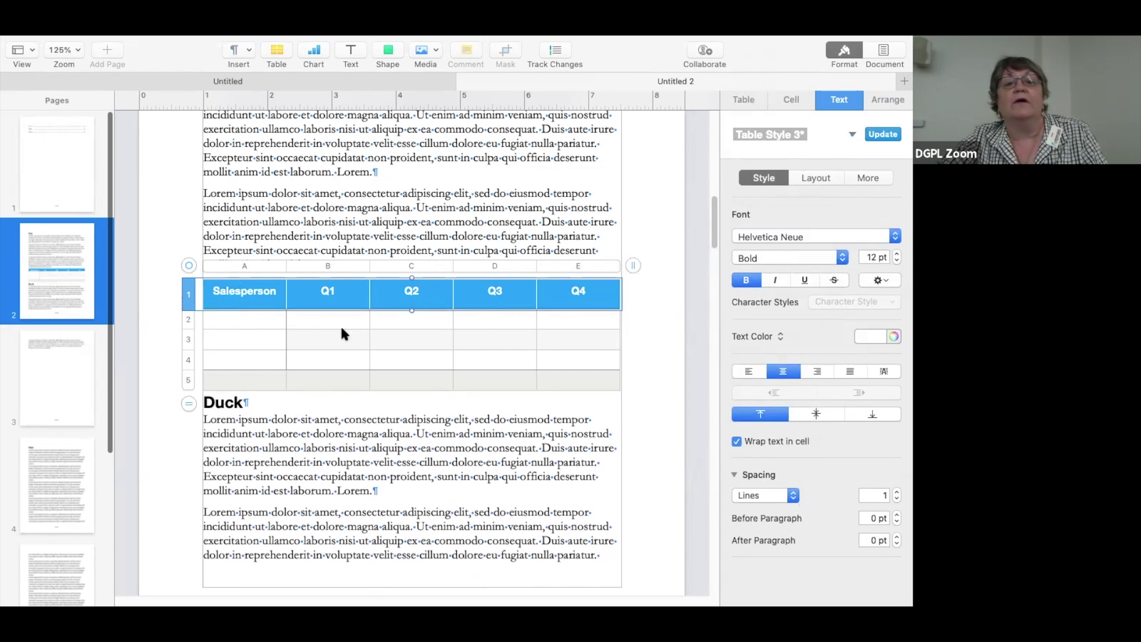
left_click(818, 415)
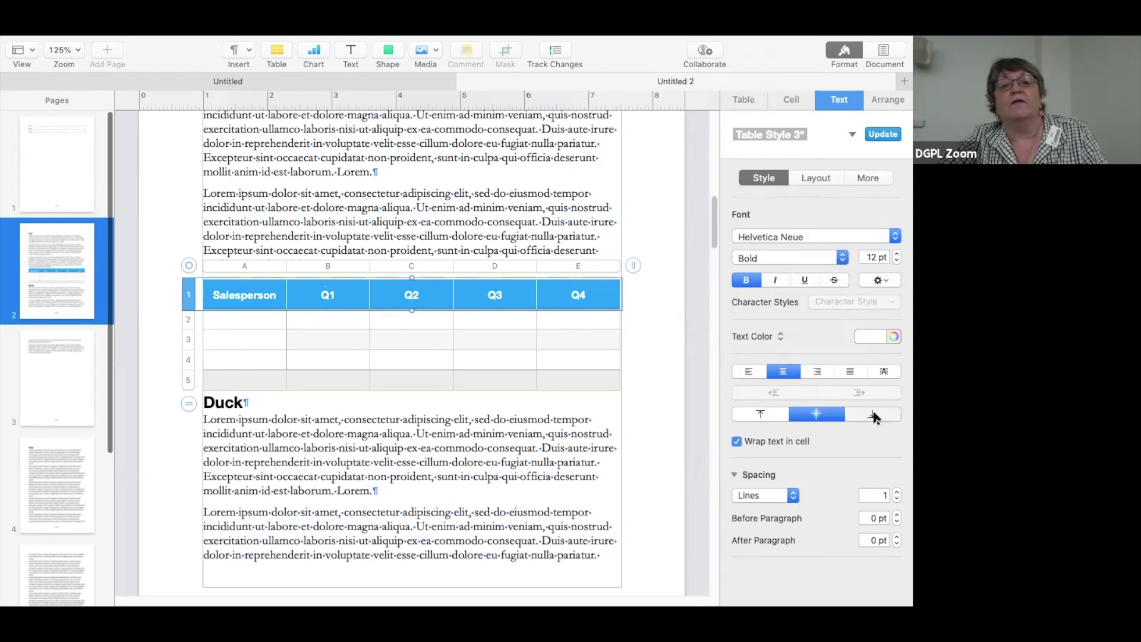
left_click(874, 415)
left_click(822, 414)
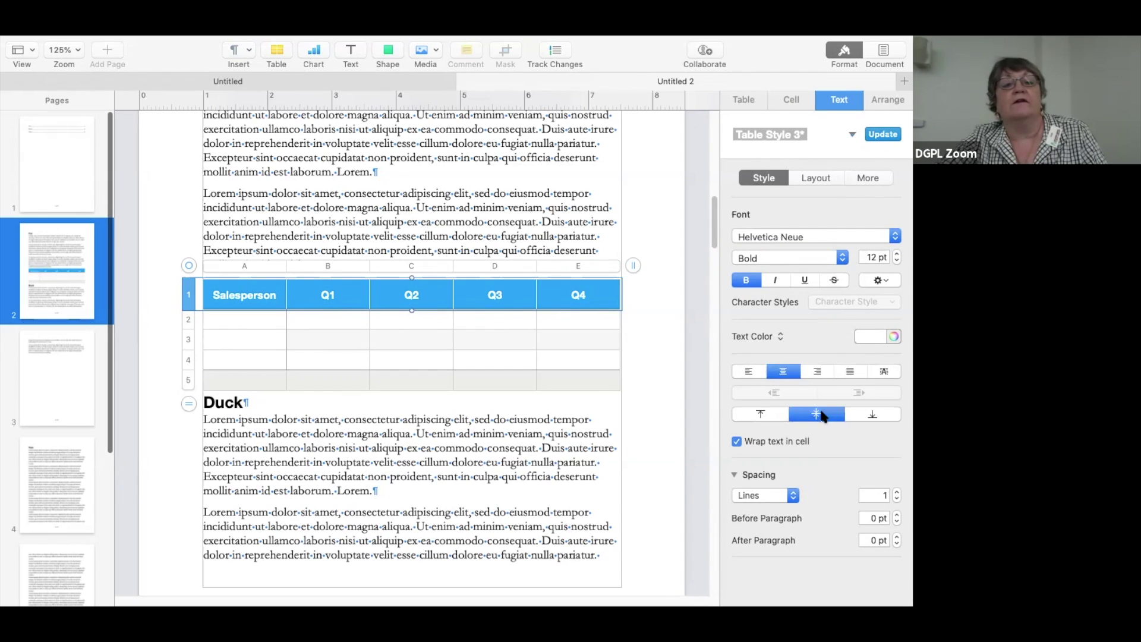
Fill row 2 with the first salesperson's name and the figures 345, 5000, 456 and 90000 for Q1 to Q4
left_click(249, 322)
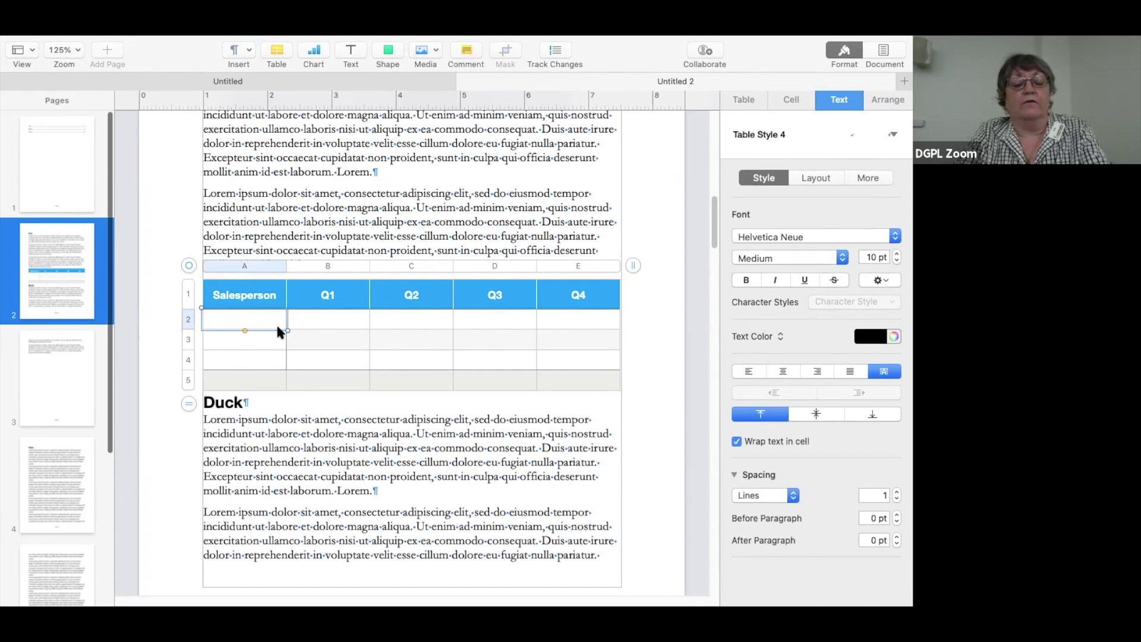
type("Roy")
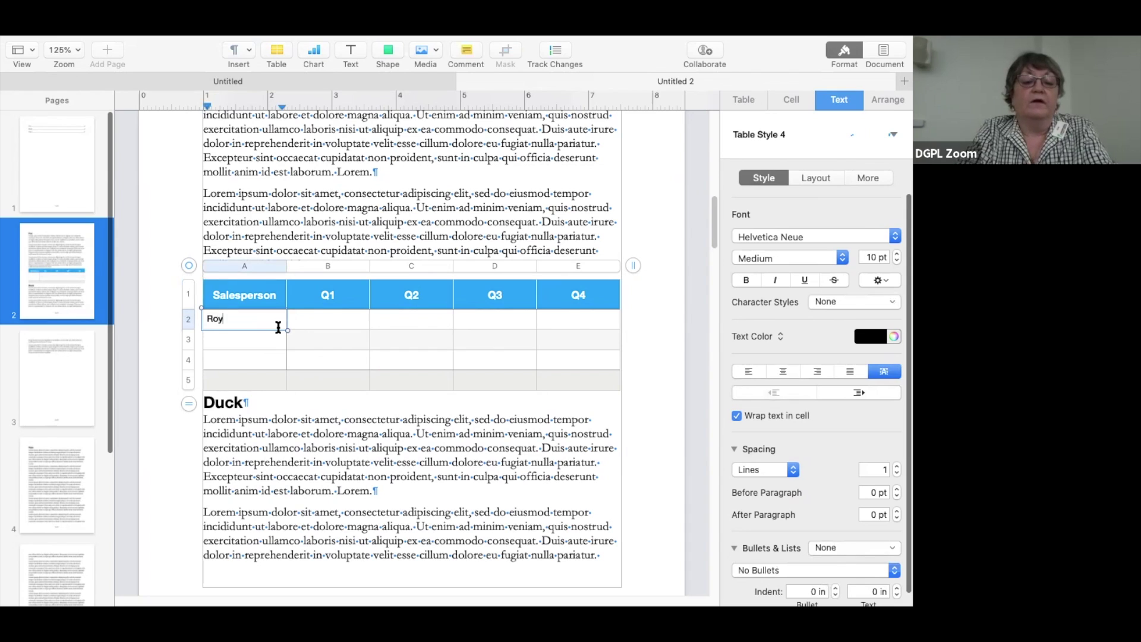
key("Tab")
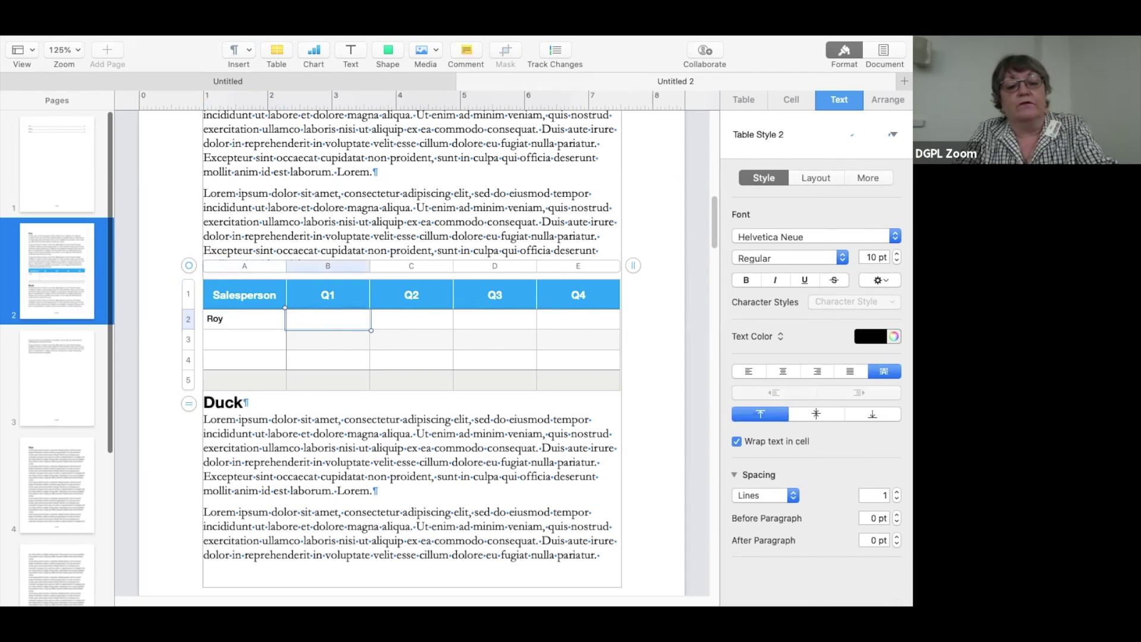
type("345")
key("Tab")
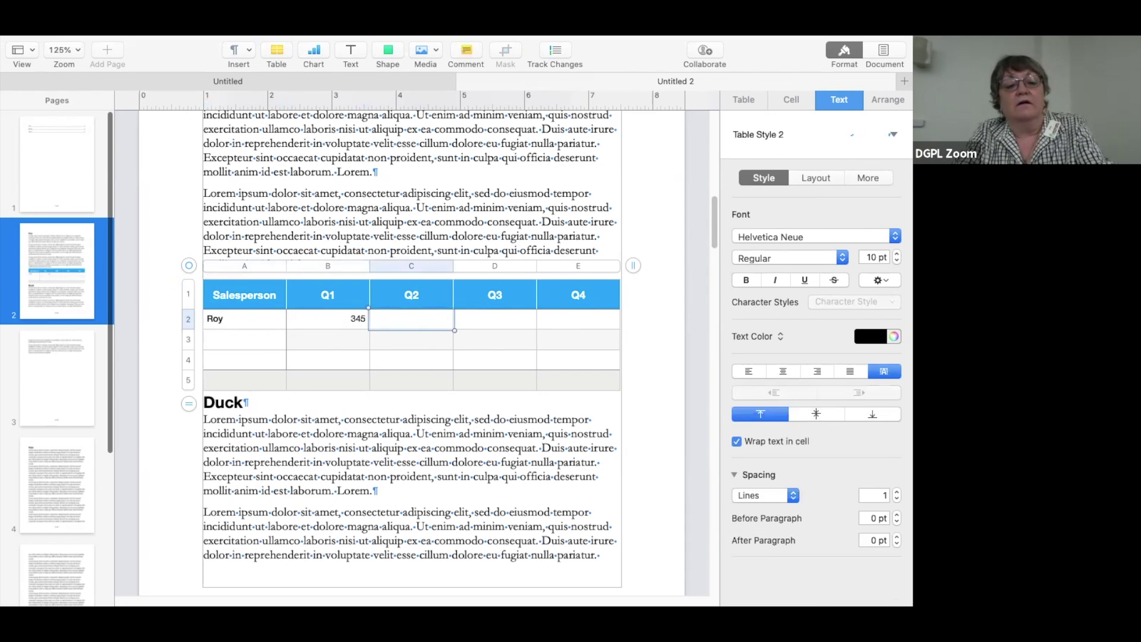
type("5000")
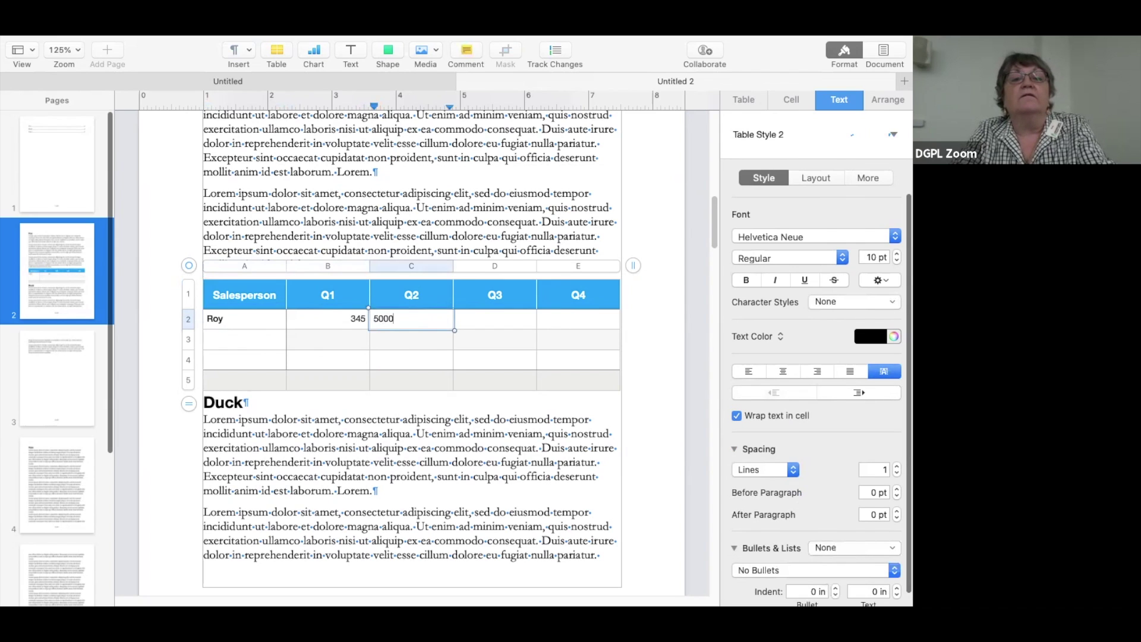
key("Tab")
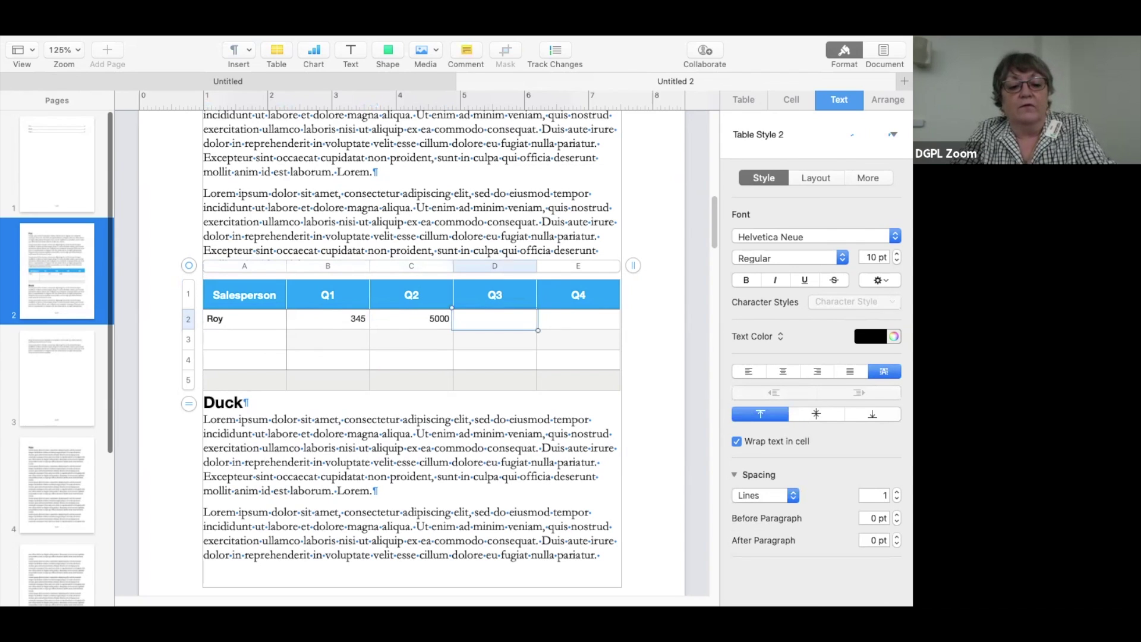
type("456")
key("Tab")
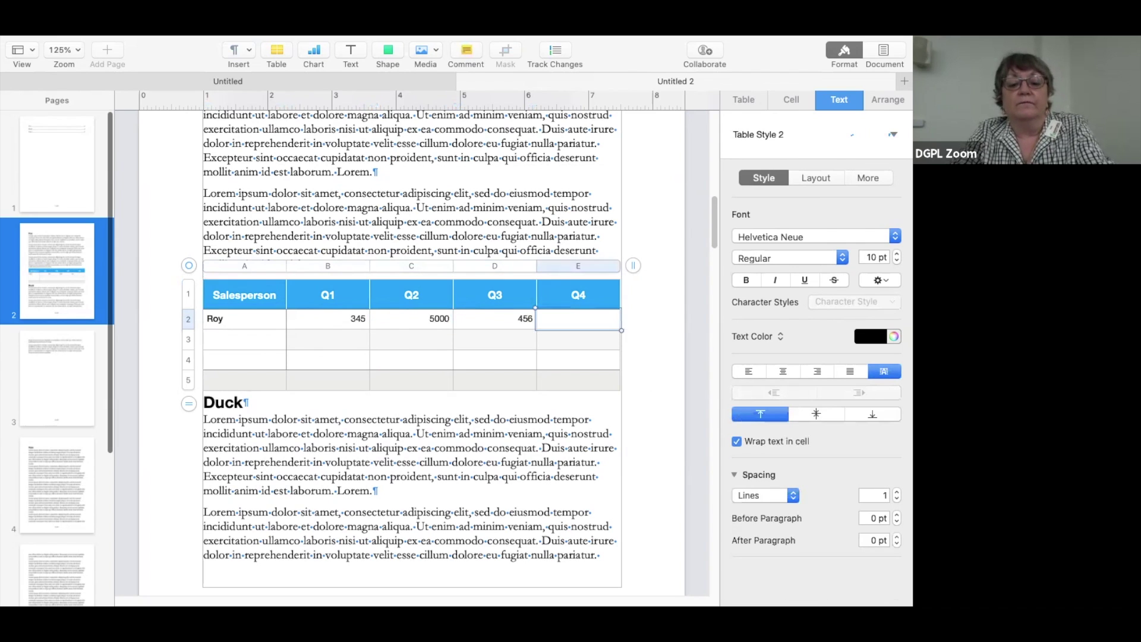
type("90000")
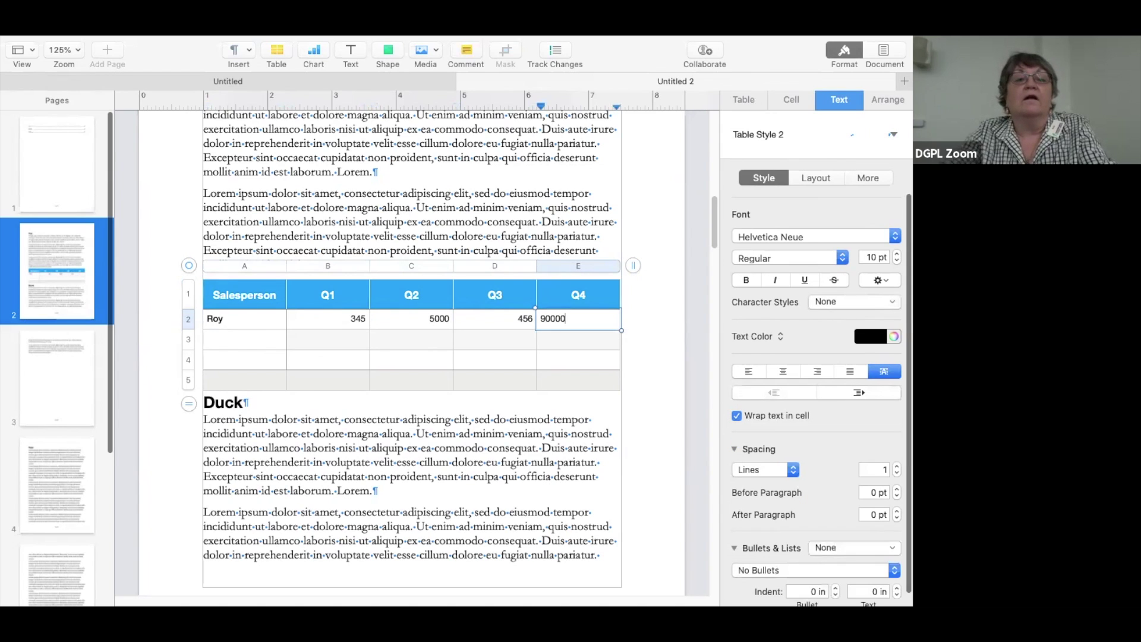
Enter the second salesperson's name in row 3 with 678, 890 and 999 for Q1 to Q3
left_click(272, 338)
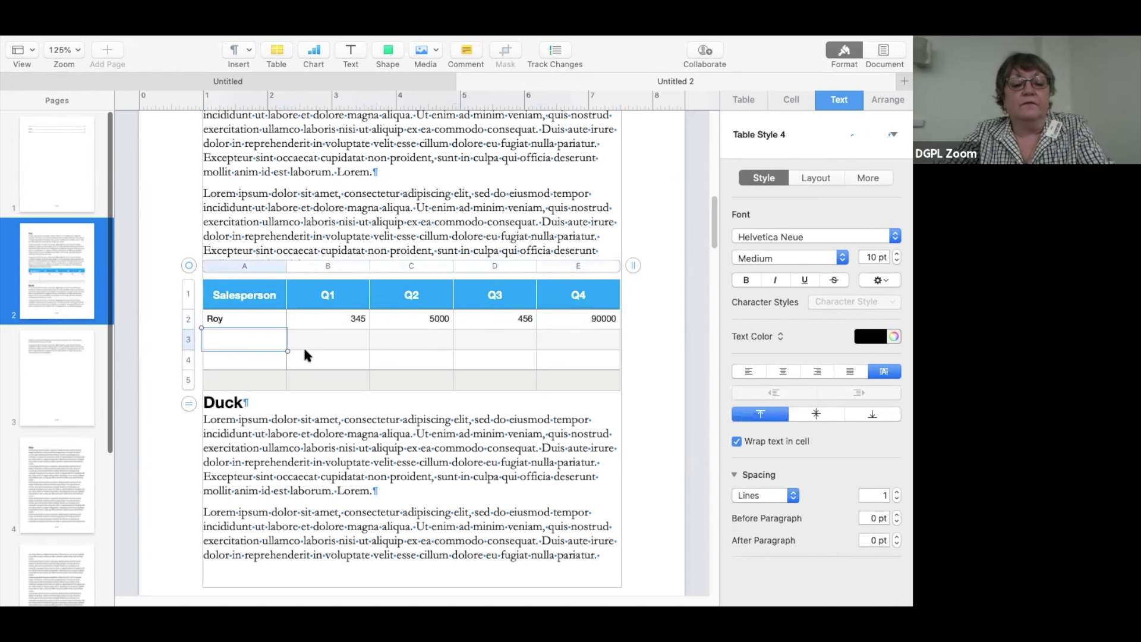
type("Joy")
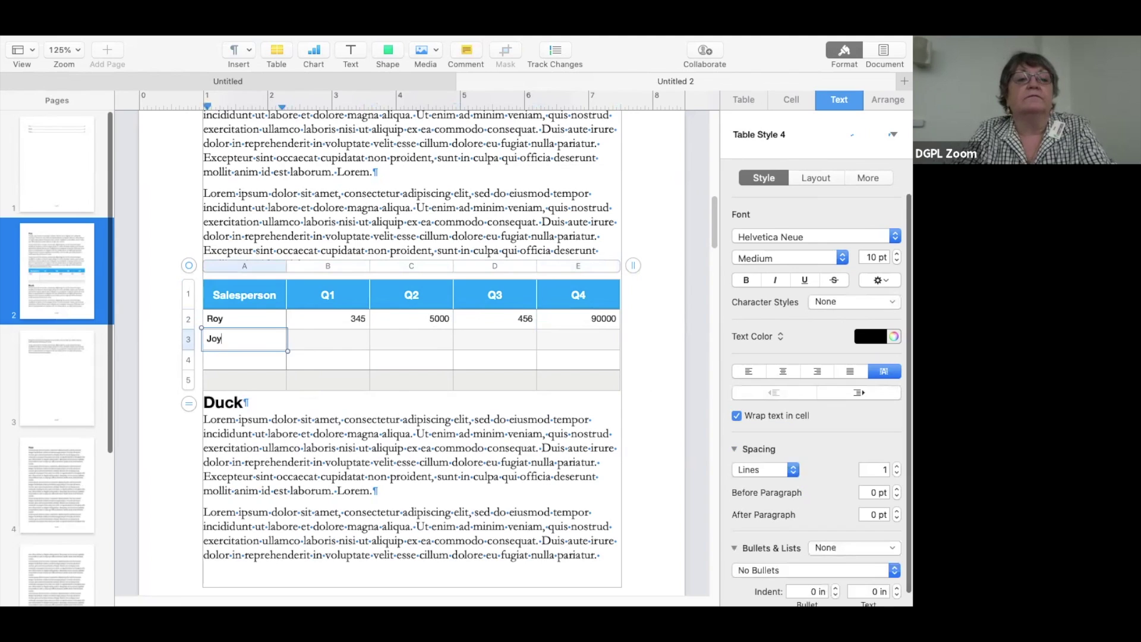
key("Tab")
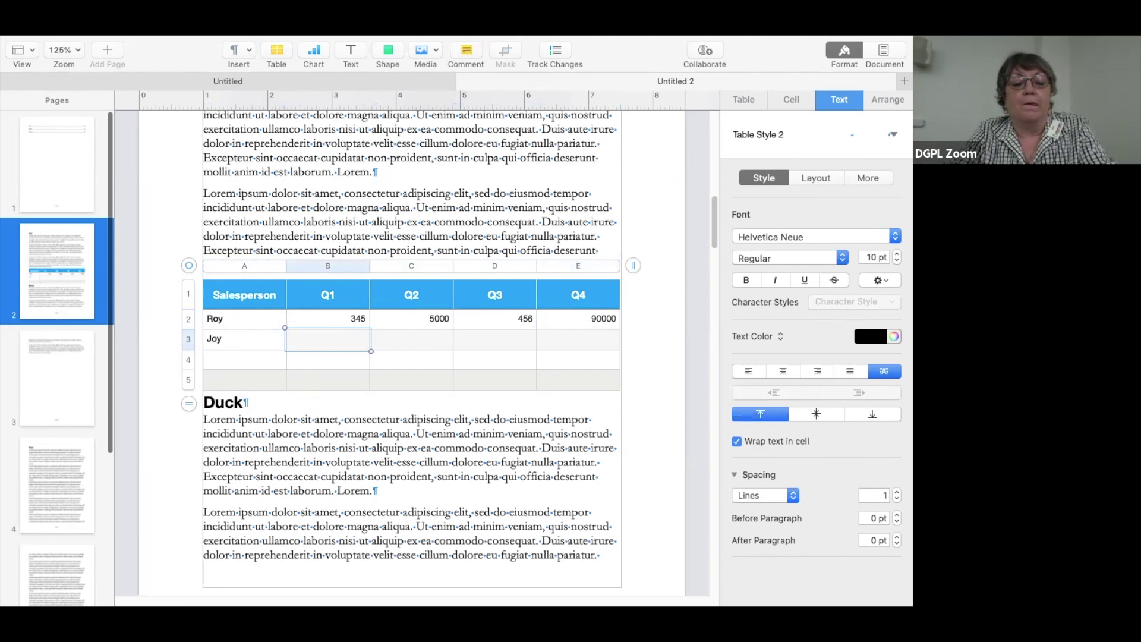
type("dd")
key("BackSpace")
key("BackSpace")
type("678")
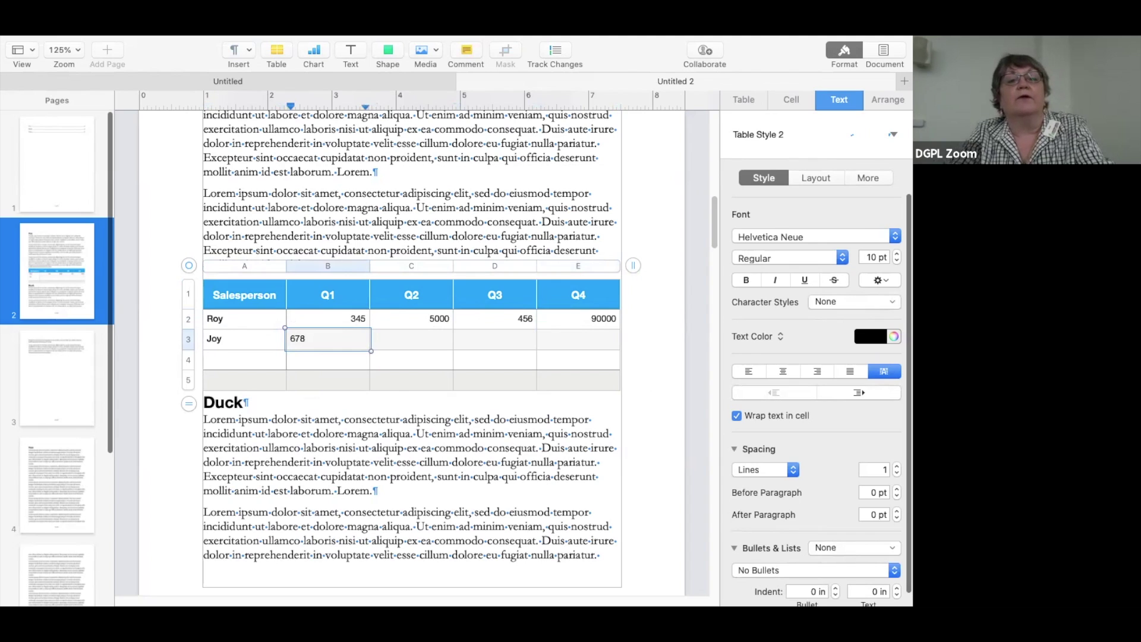
key("Tab")
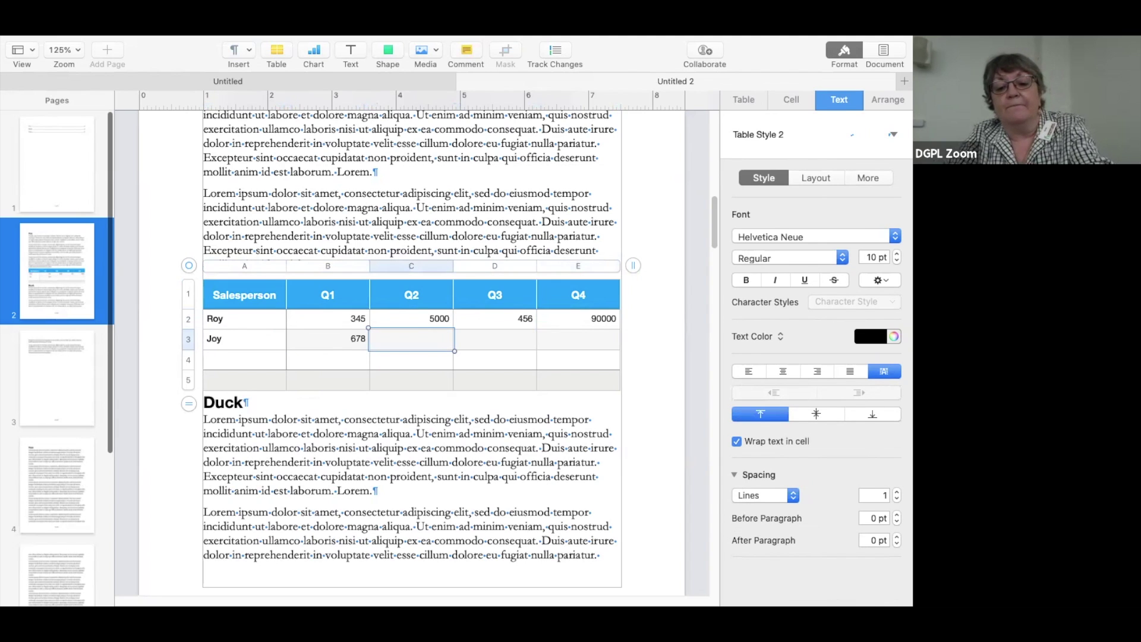
type("890")
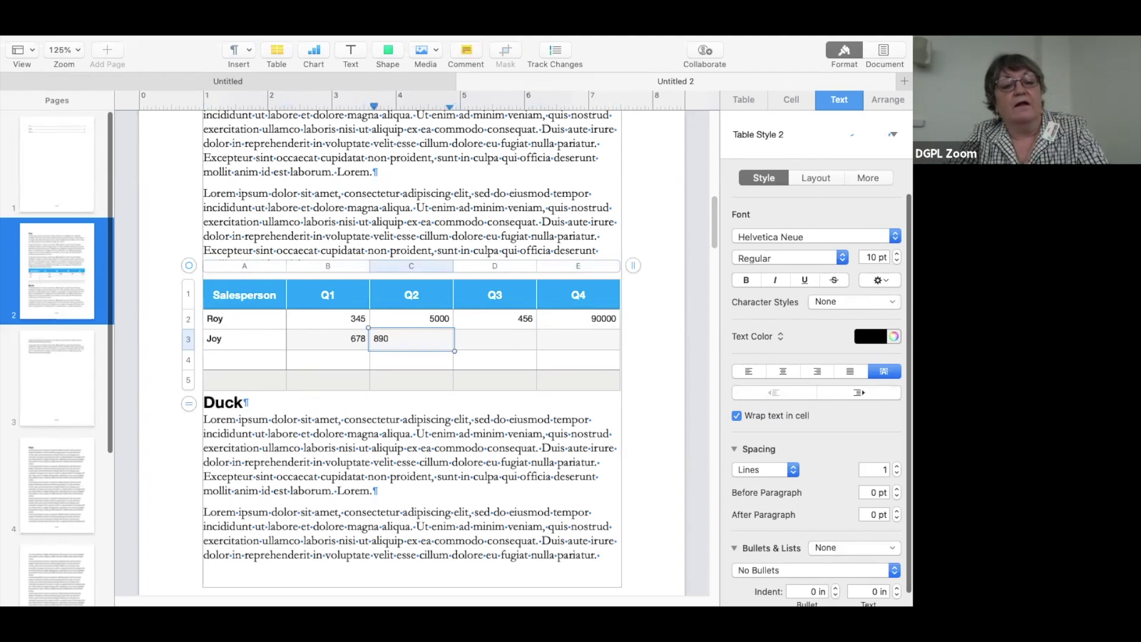
key("Tab")
type("999")
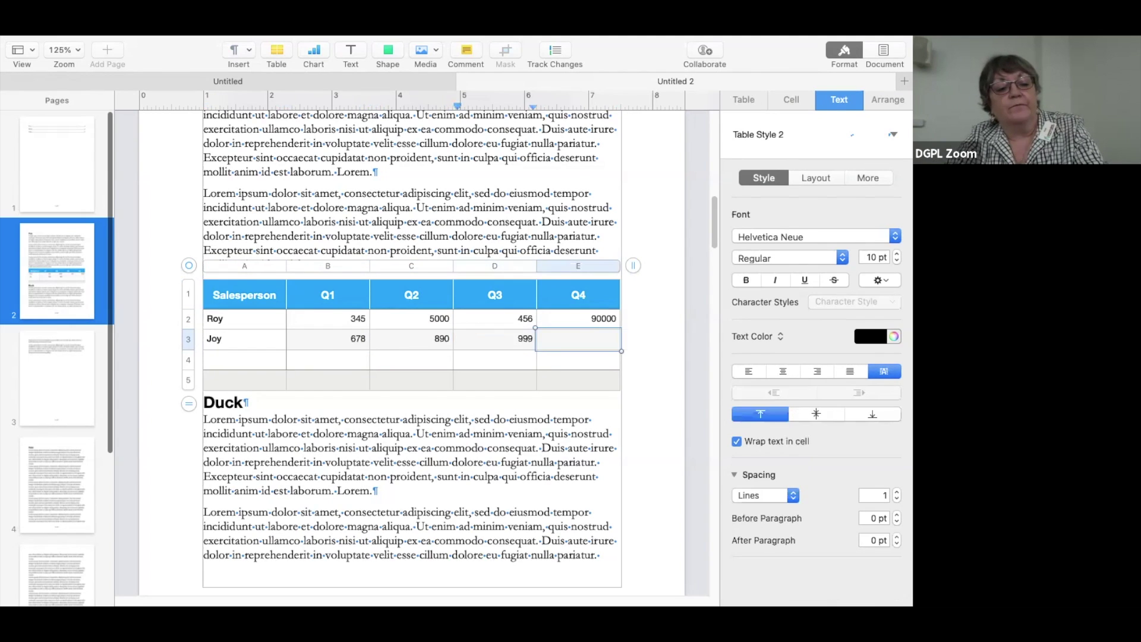
Enter 8000 as the second salesperson's Q4 figure, without any extra line break in the cell
key("Tab")
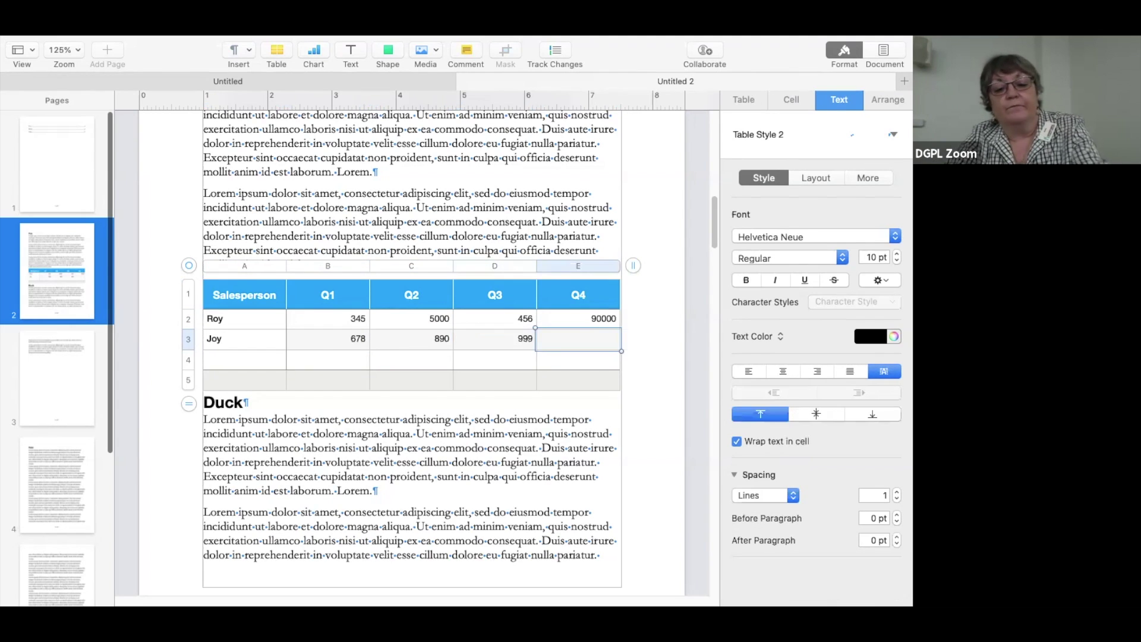
type("2000")
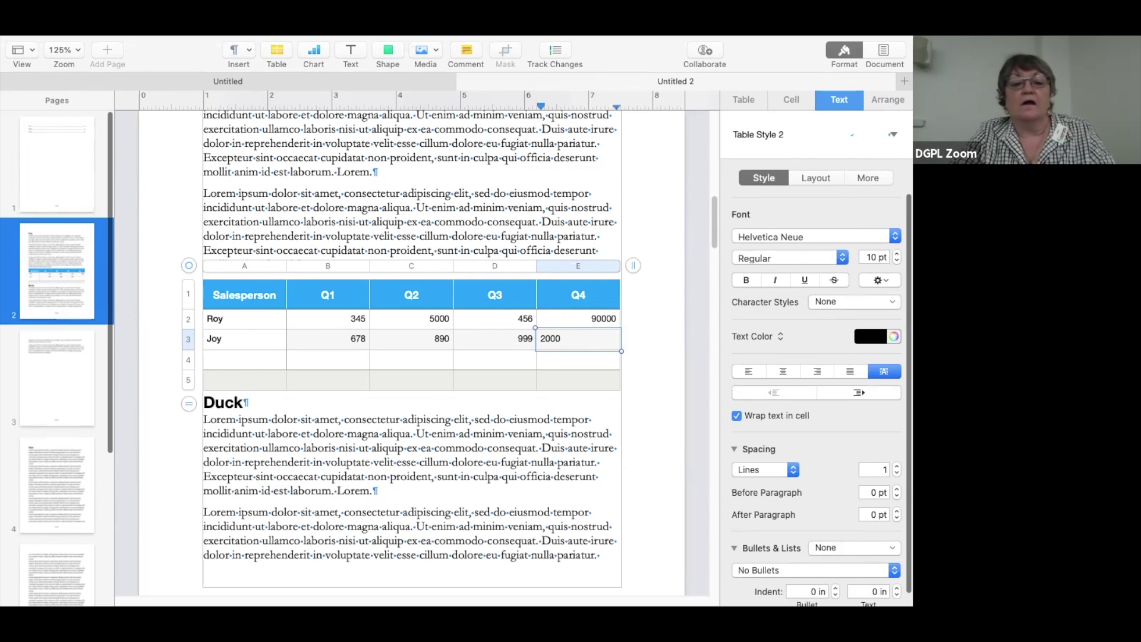
key("Return")
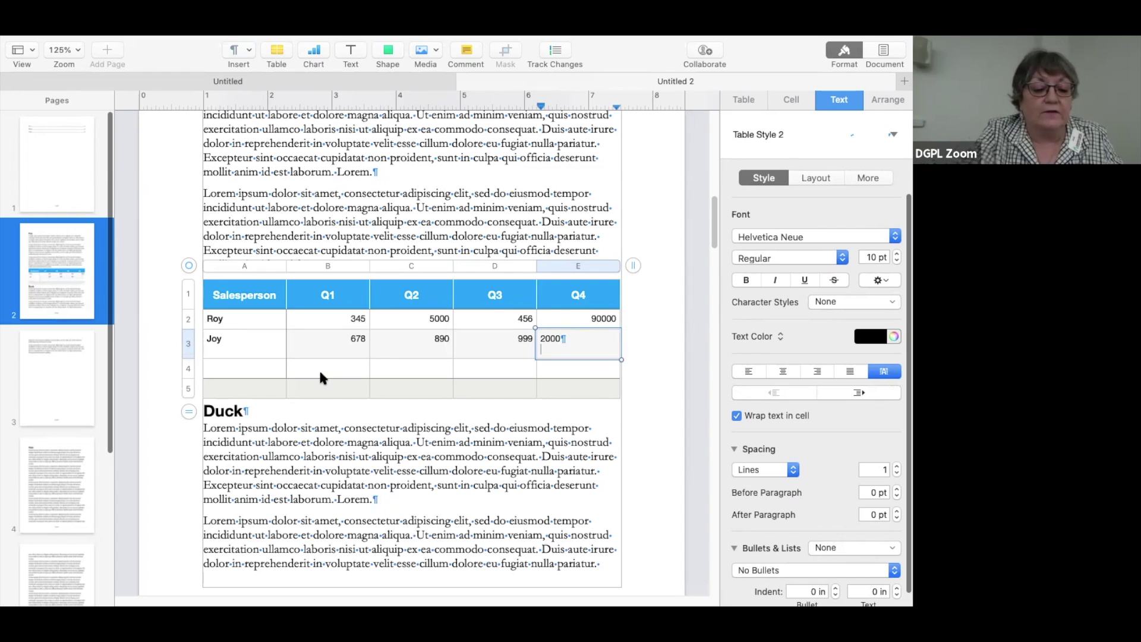
key("Escape")
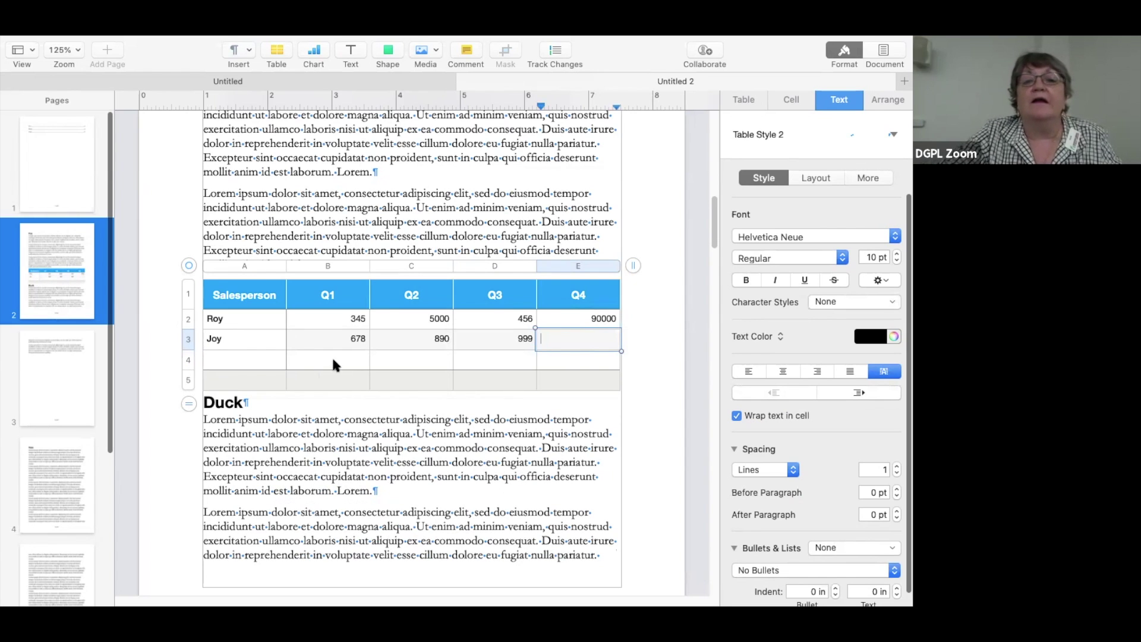
type("8000")
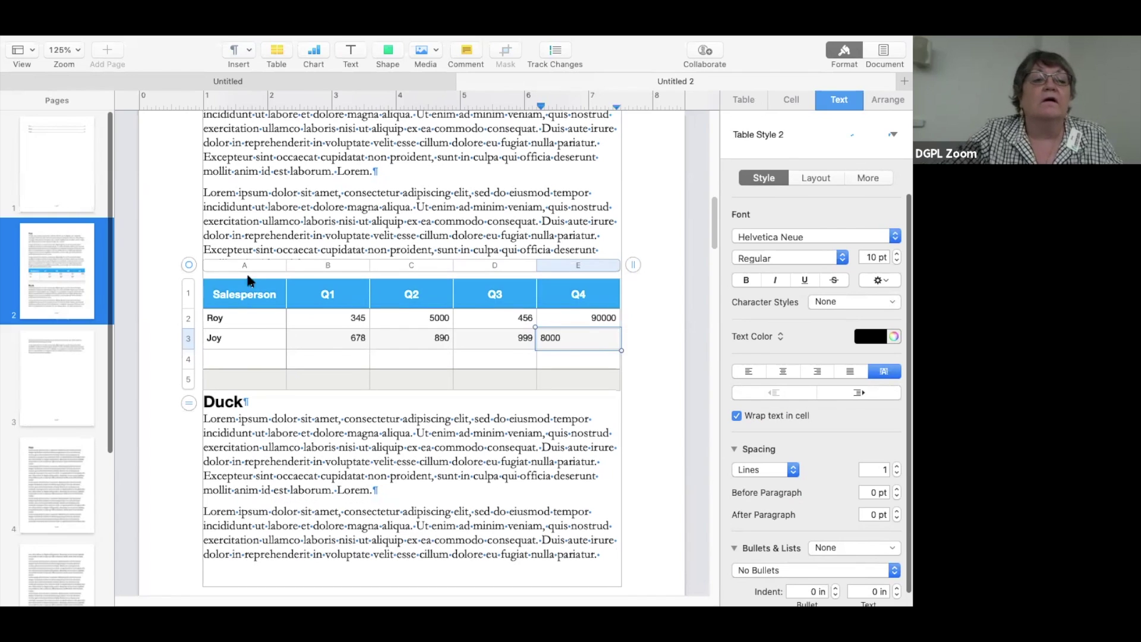
Delete the empty row 4 between the last salesperson and the footer row
left_click(187, 362)
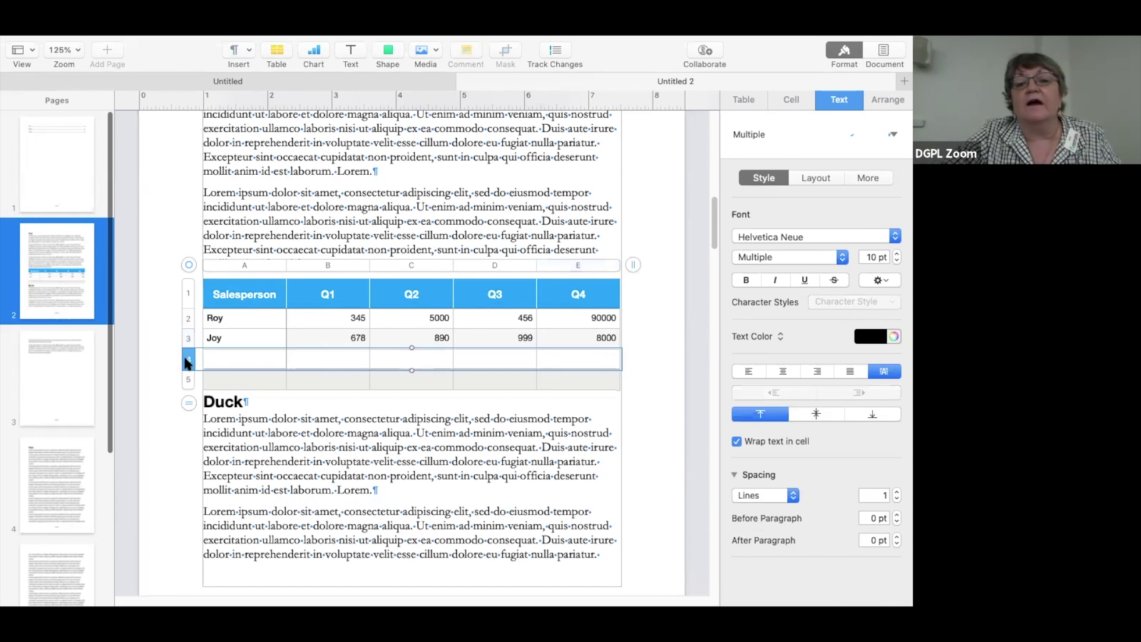
left_click(187, 361)
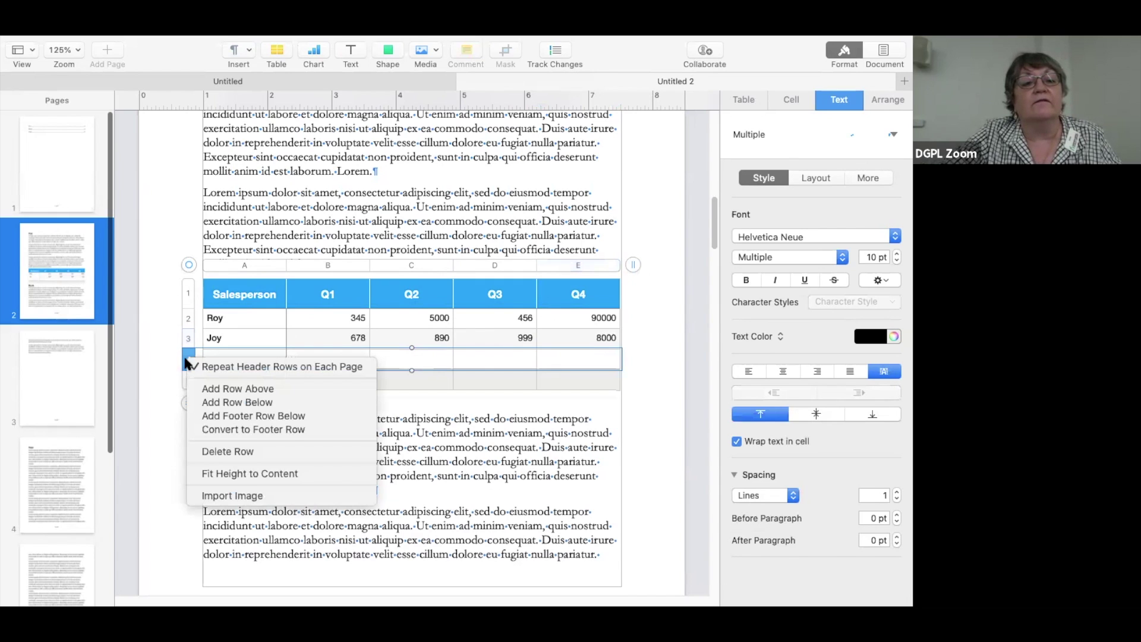
left_click(187, 363)
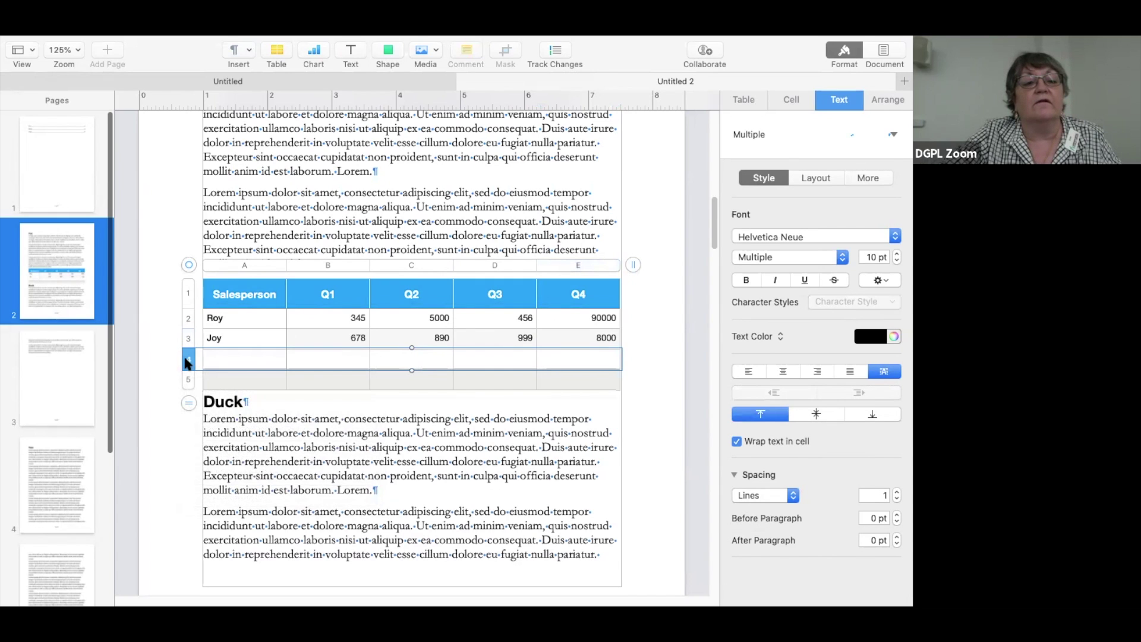
left_click(188, 363)
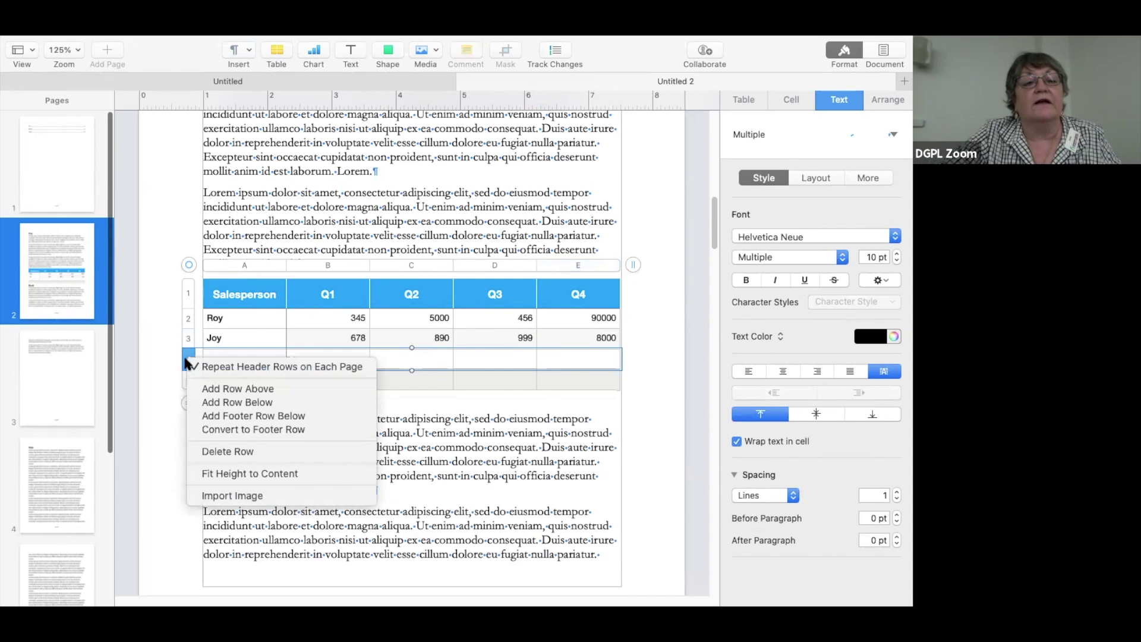
left_click(214, 451)
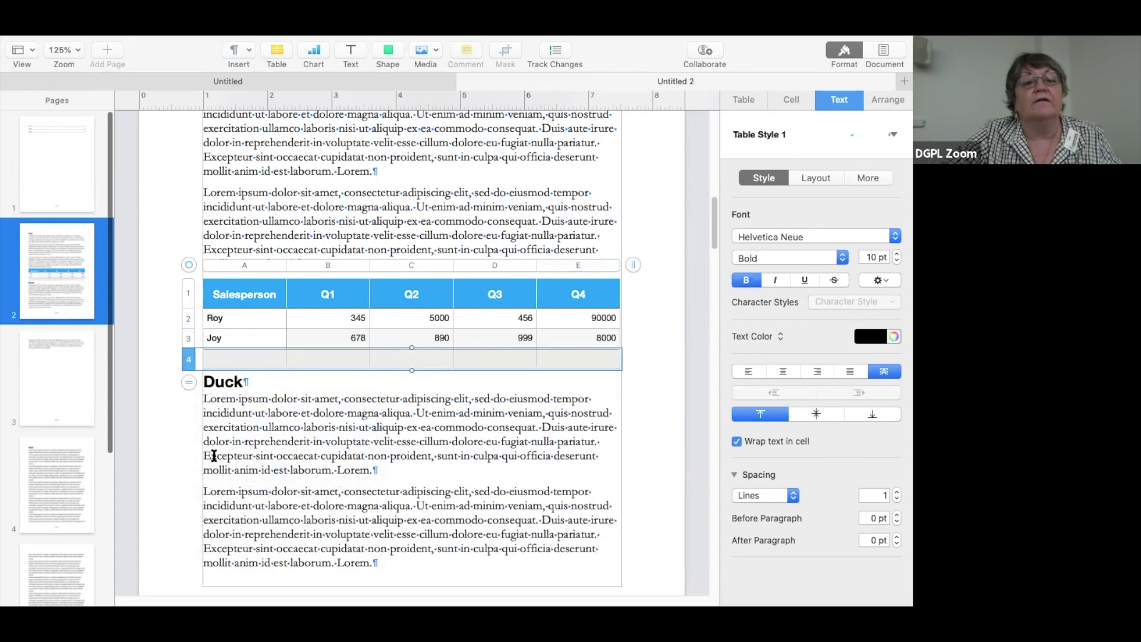
Apply the Currency data format to both salespeople's Q1 to Q4 figures in rows 2 and 3
left_click(253, 354)
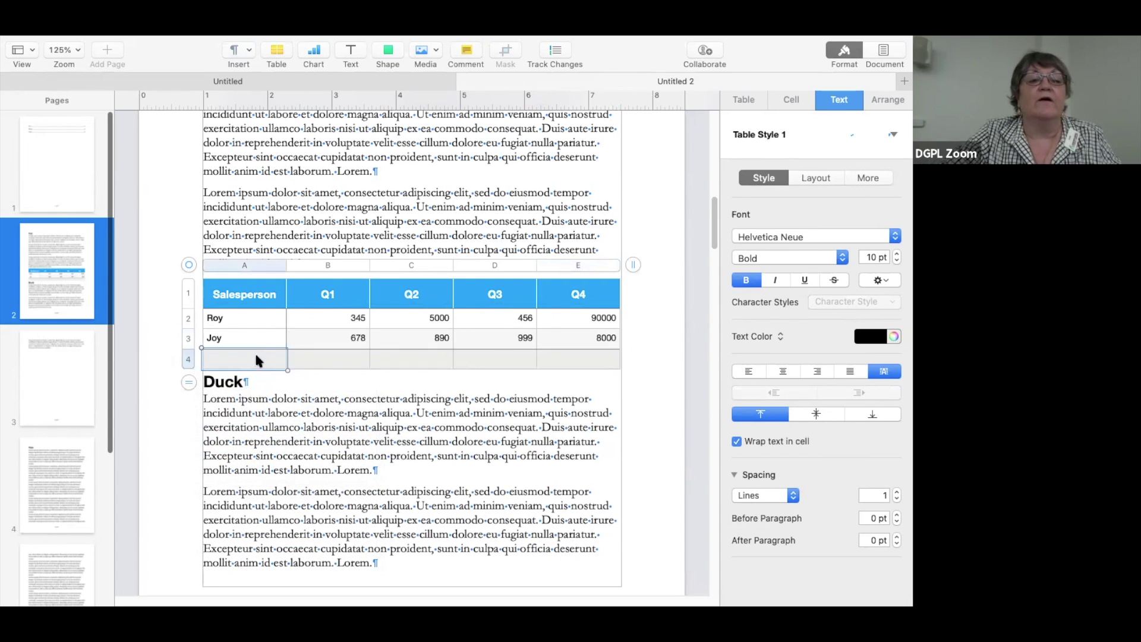
left_click(332, 364)
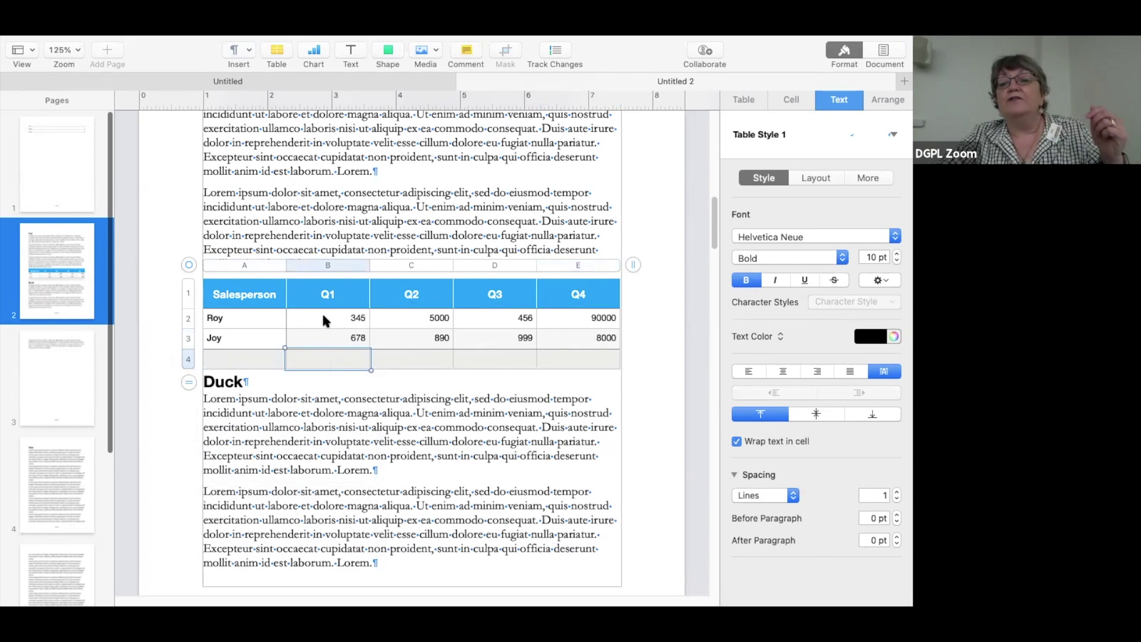
left_click_drag(322, 312, 588, 347)
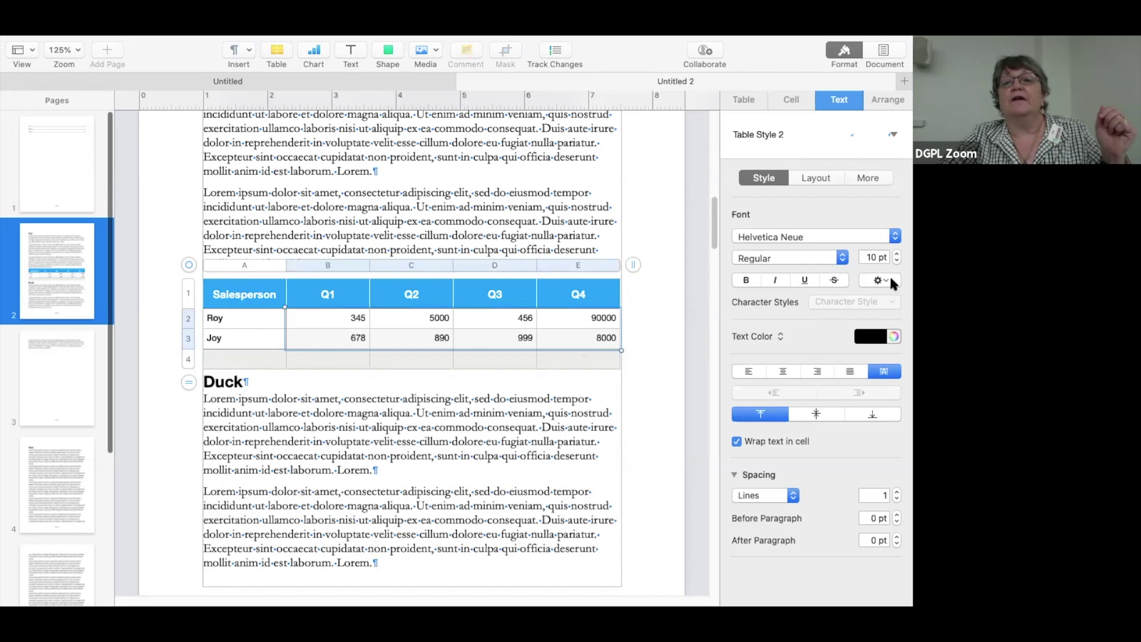
left_click(789, 98)
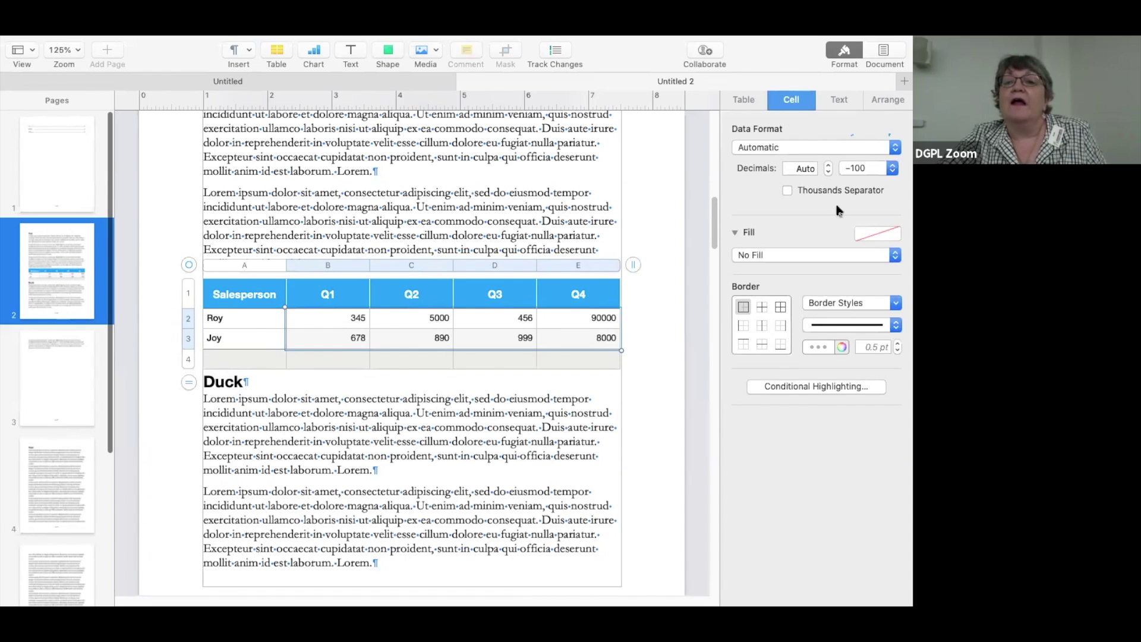
left_click(748, 102)
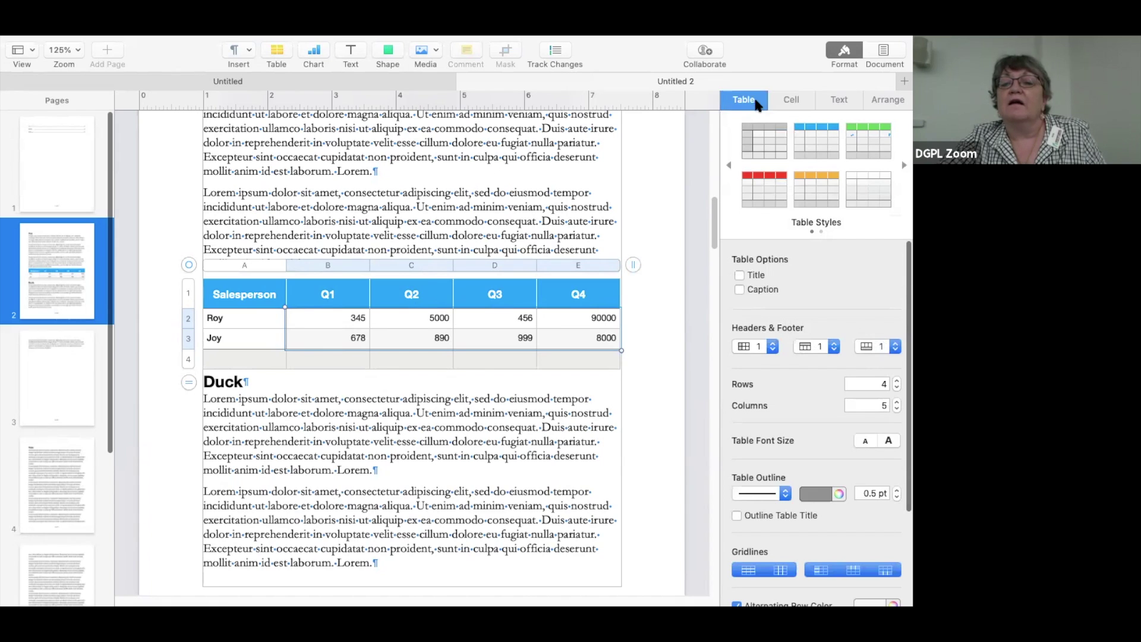
left_click(789, 101)
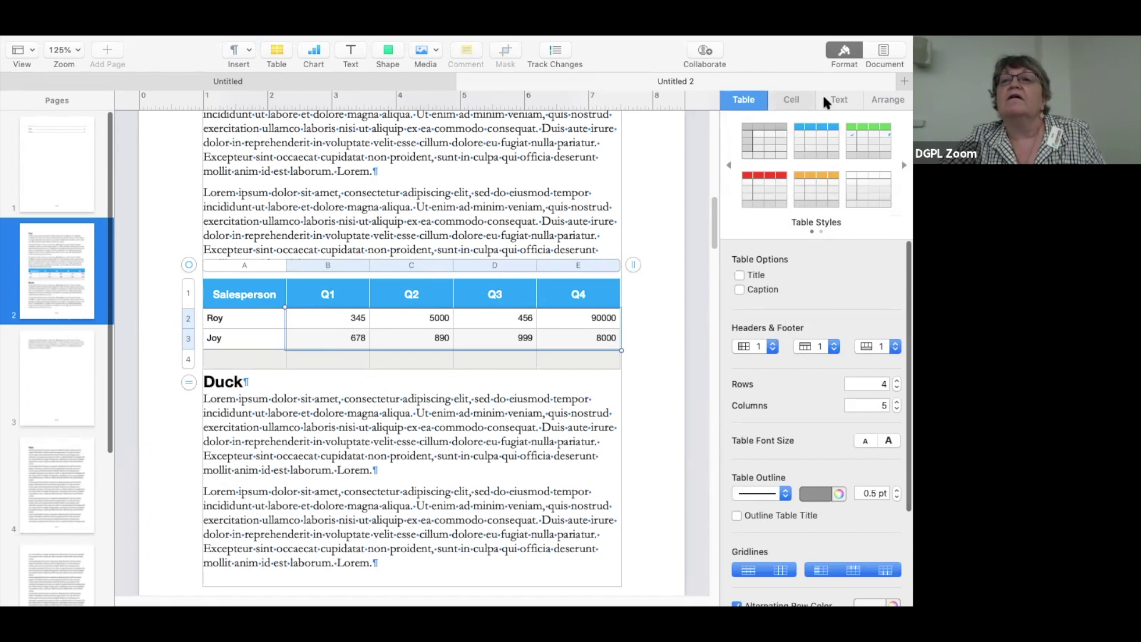
left_click(885, 101)
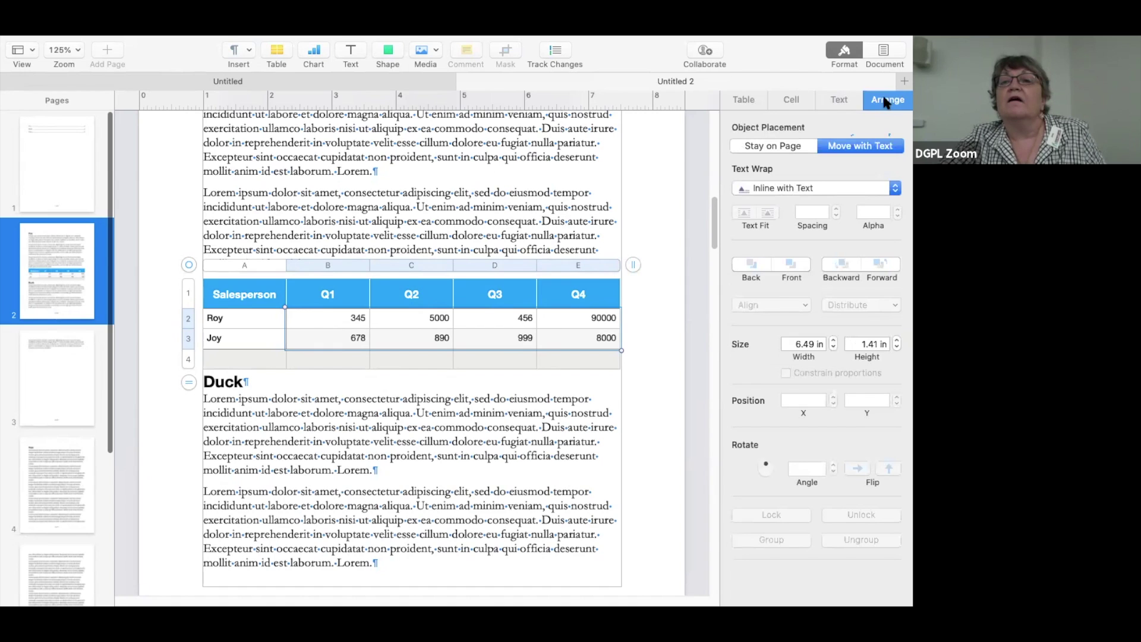
left_click(755, 101)
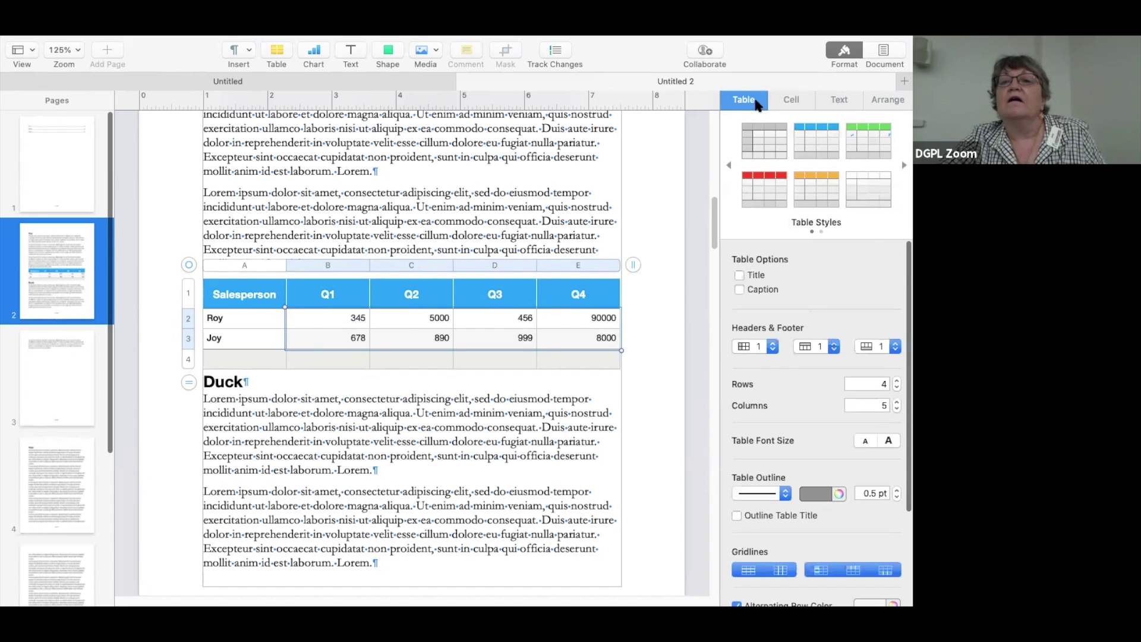
left_click_drag(903, 288, 905, 227)
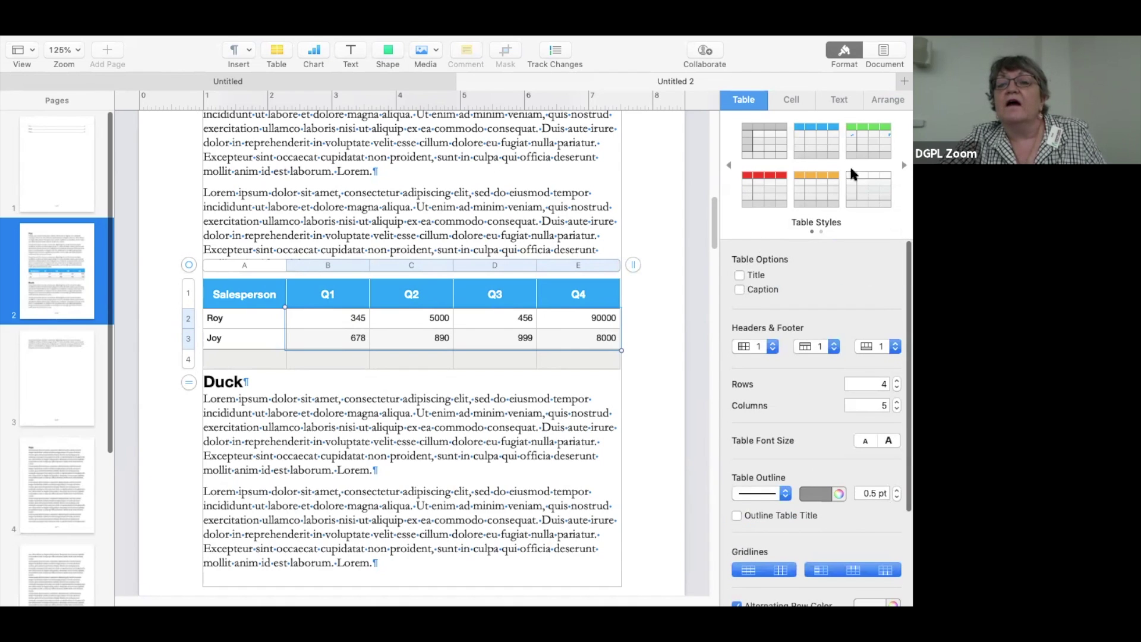
left_click(791, 101)
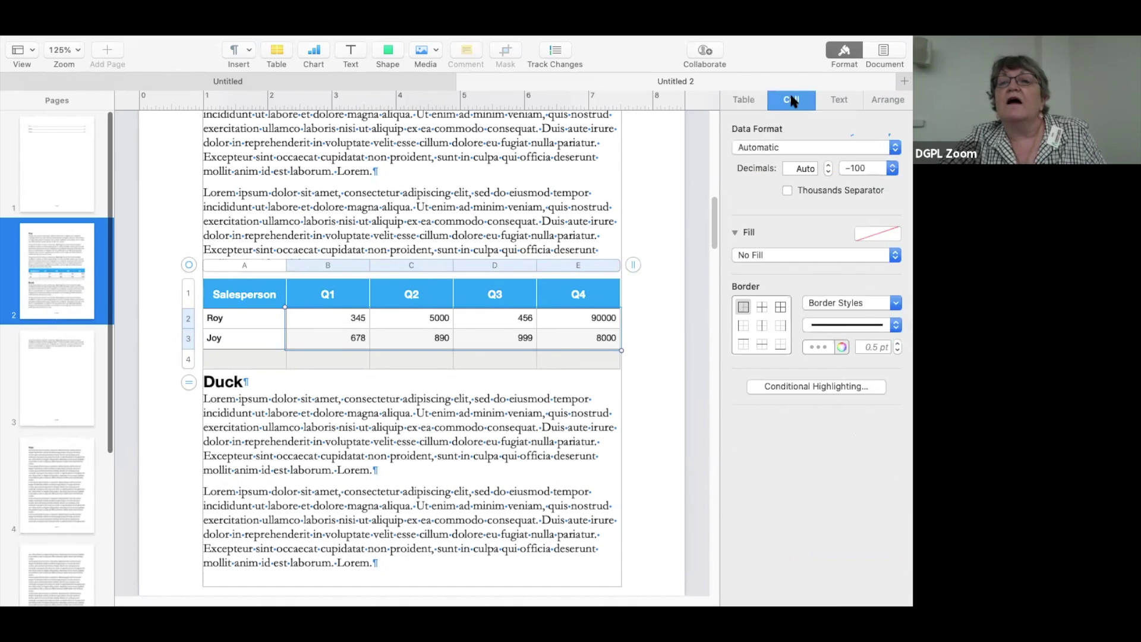
left_click(896, 148)
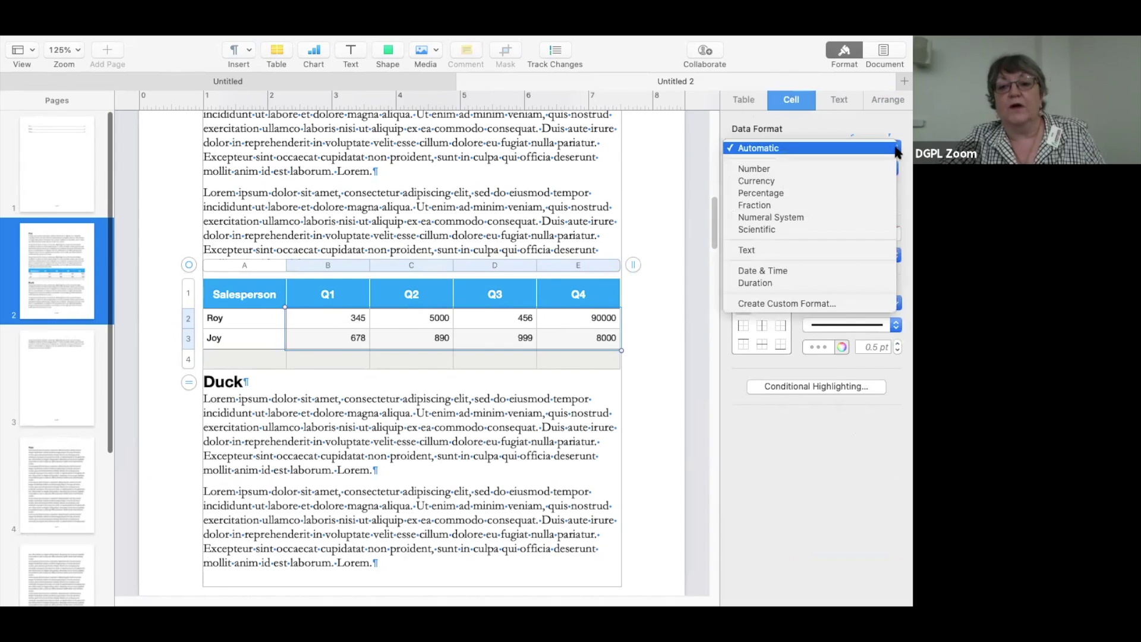
left_click(820, 183)
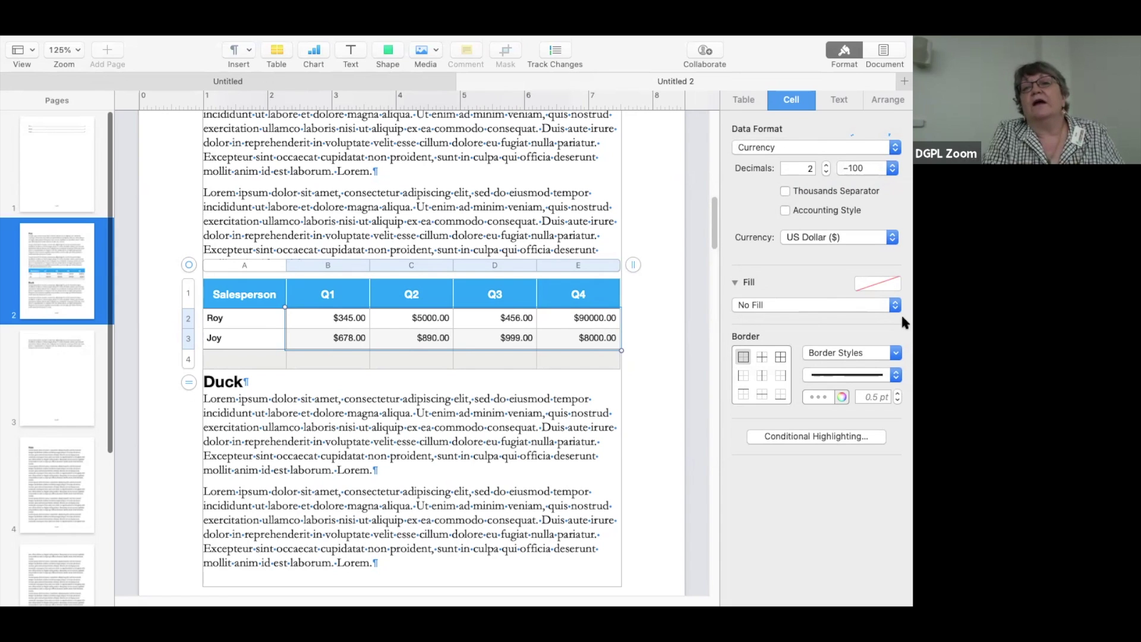
Set the currency figures to 0 decimals and turn on the thousands separator and accounting style
left_click(825, 172)
left_click(826, 172)
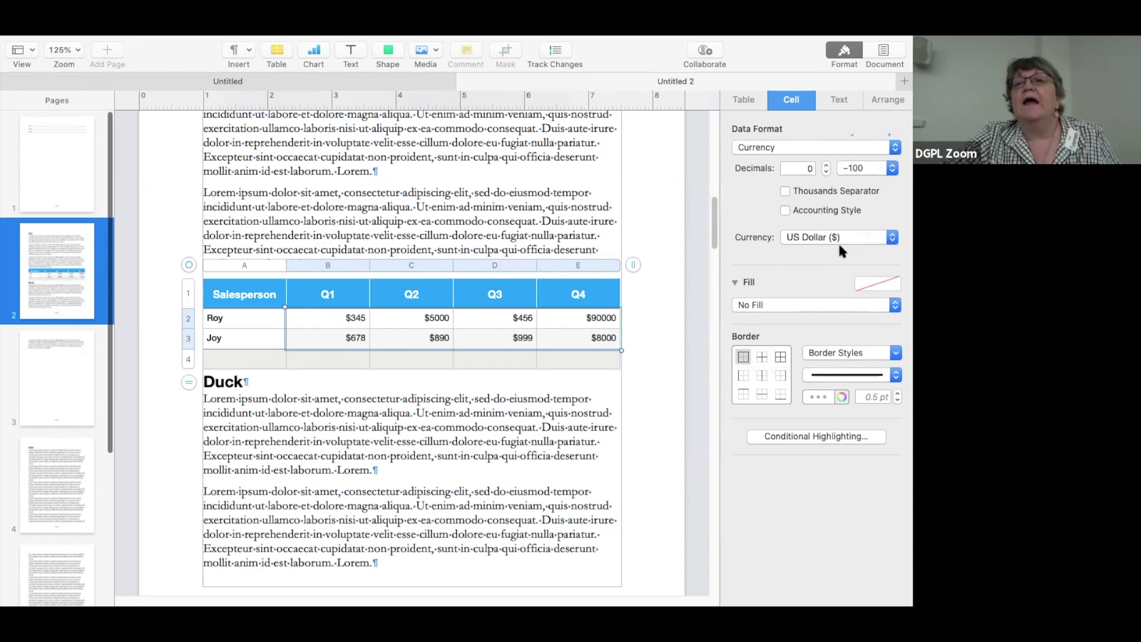
left_click(785, 191)
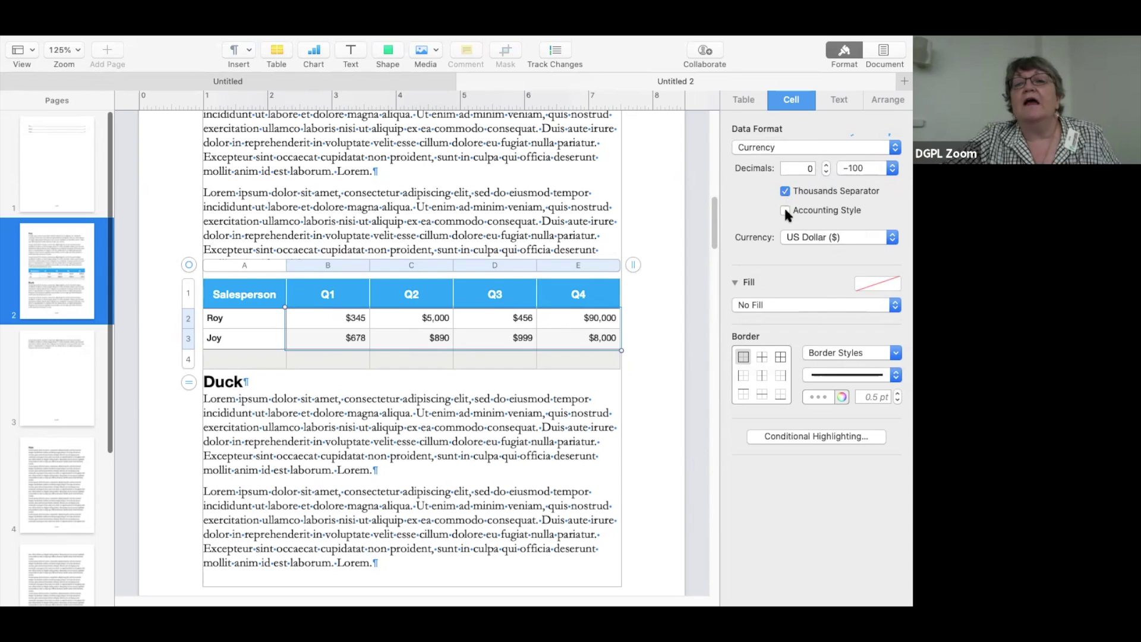
left_click(786, 211)
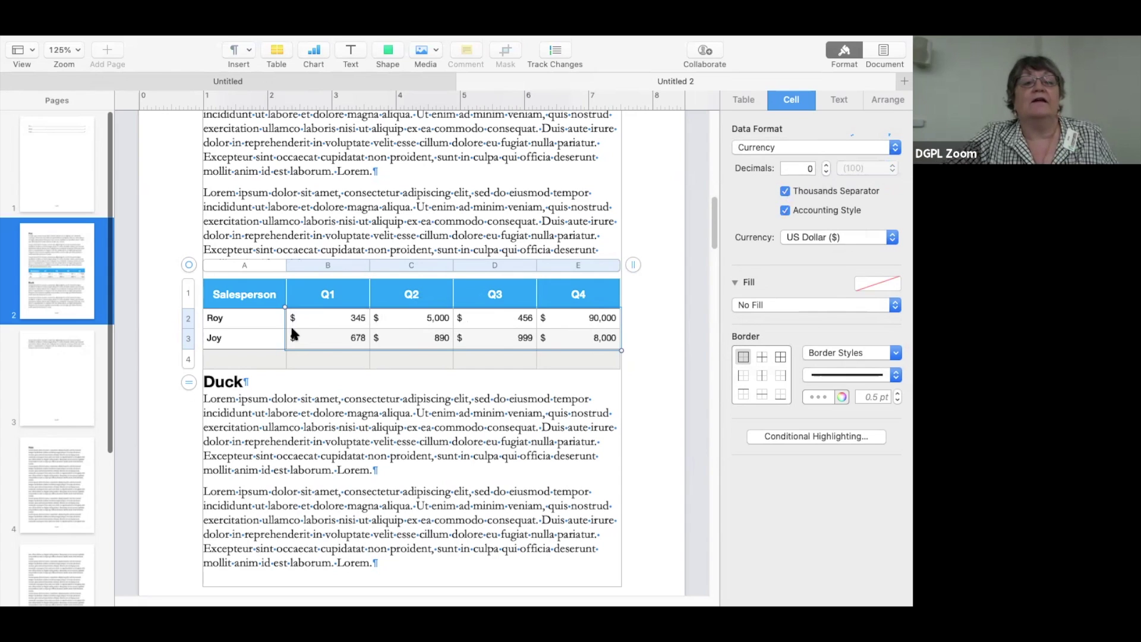
Enter a formula in the Q1 footer cell that adds the two Q1 figures above it
left_click(303, 358)
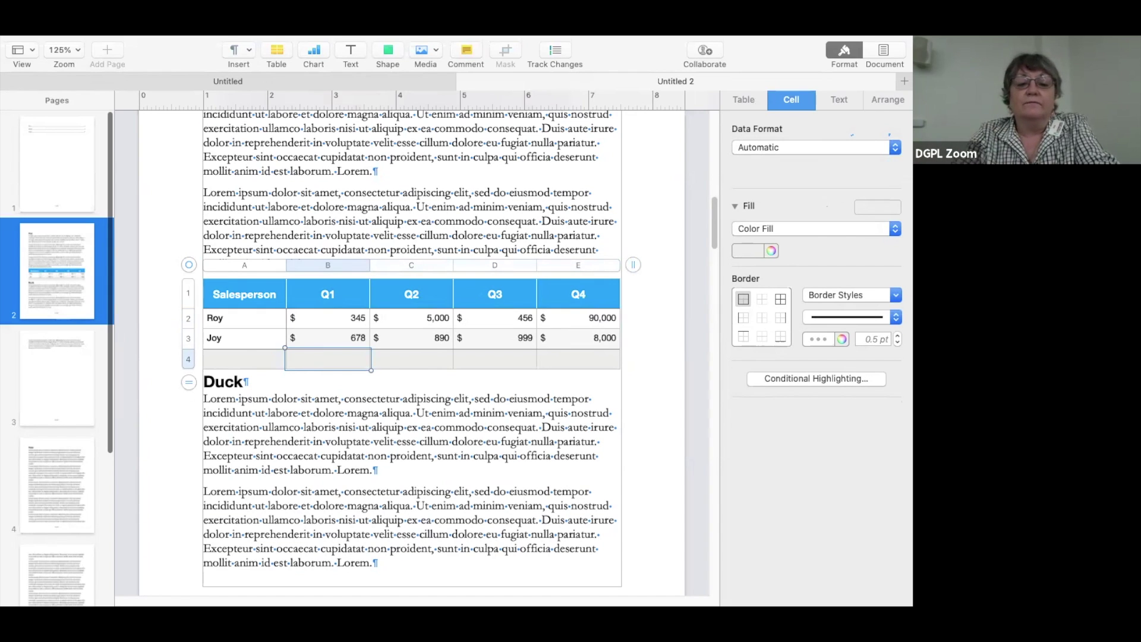
type("=")
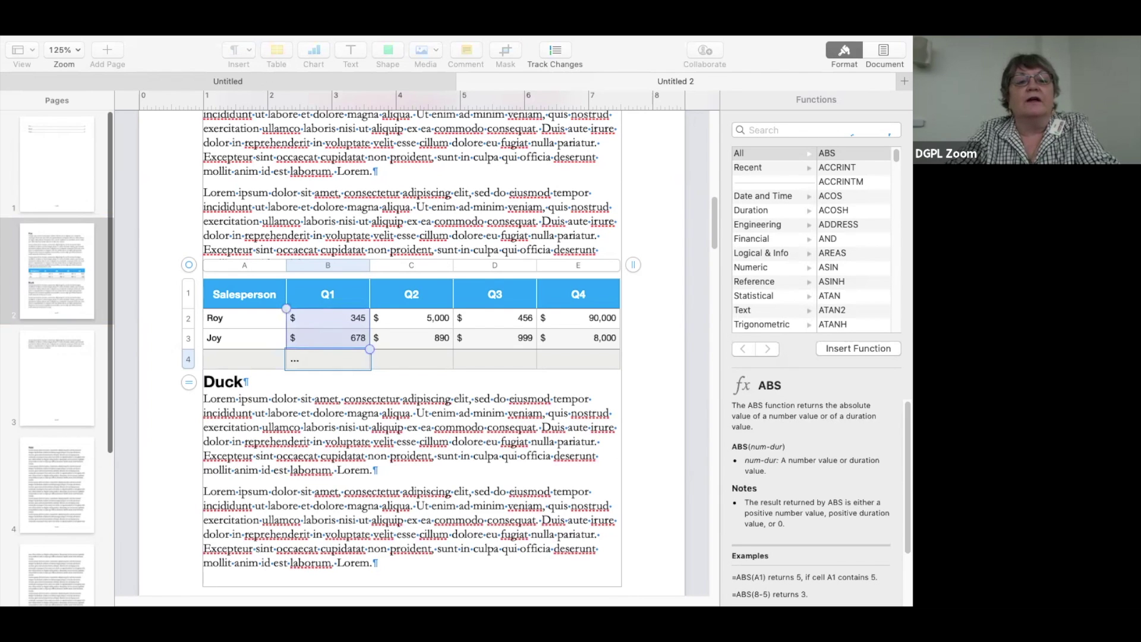
key("Return")
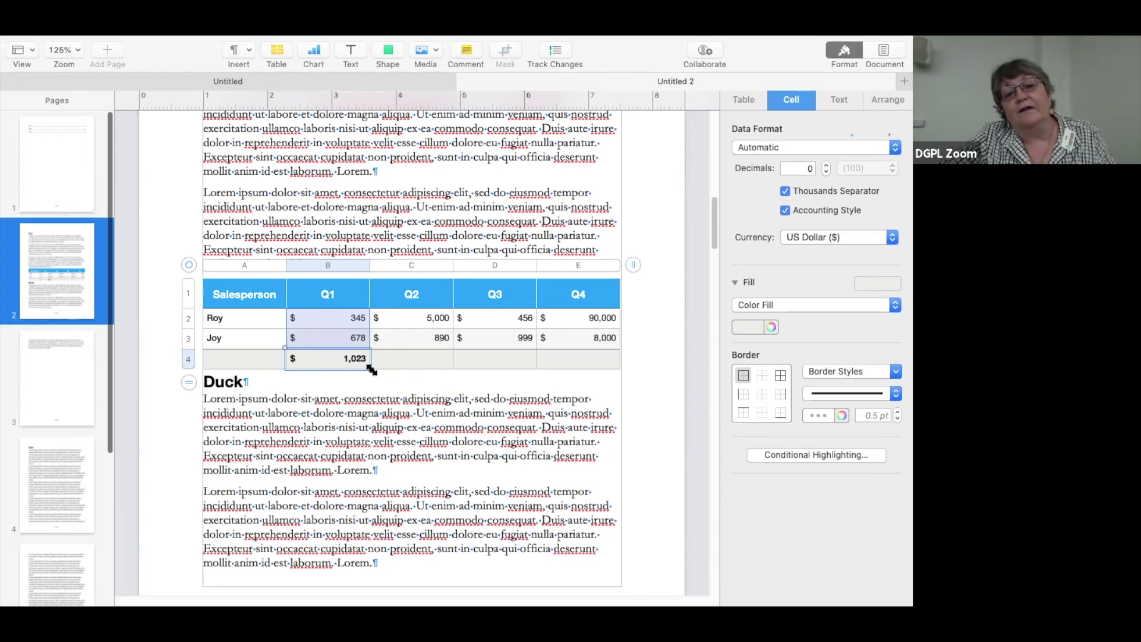
Try to extend the Q1 total across the footer row to the Q4 column
left_click_drag(371, 369, 571, 372)
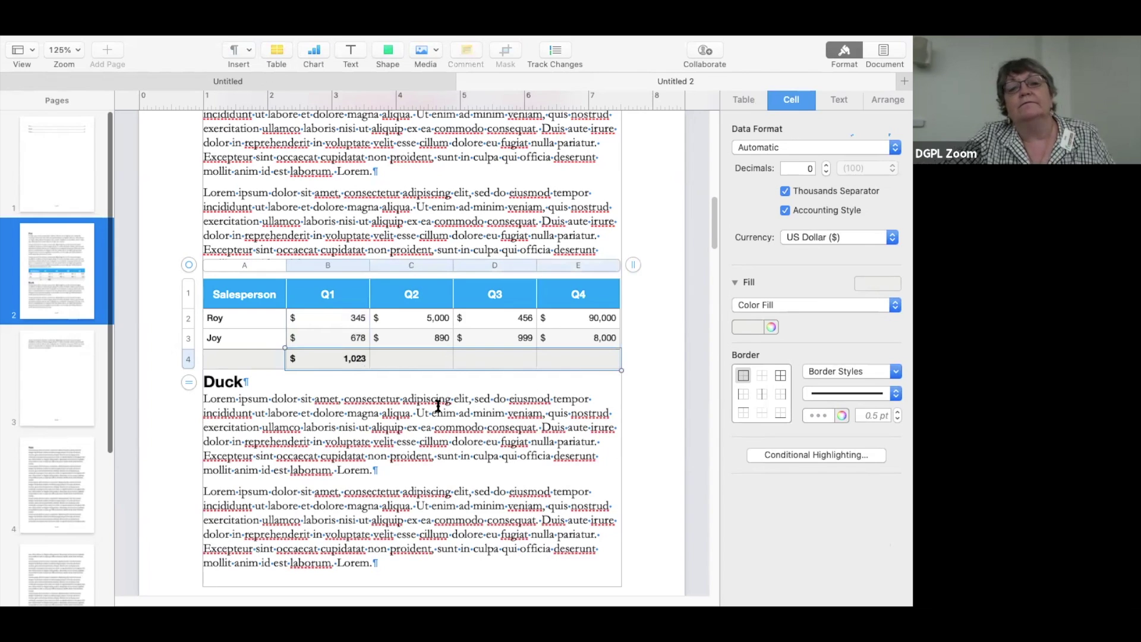
left_click(422, 360)
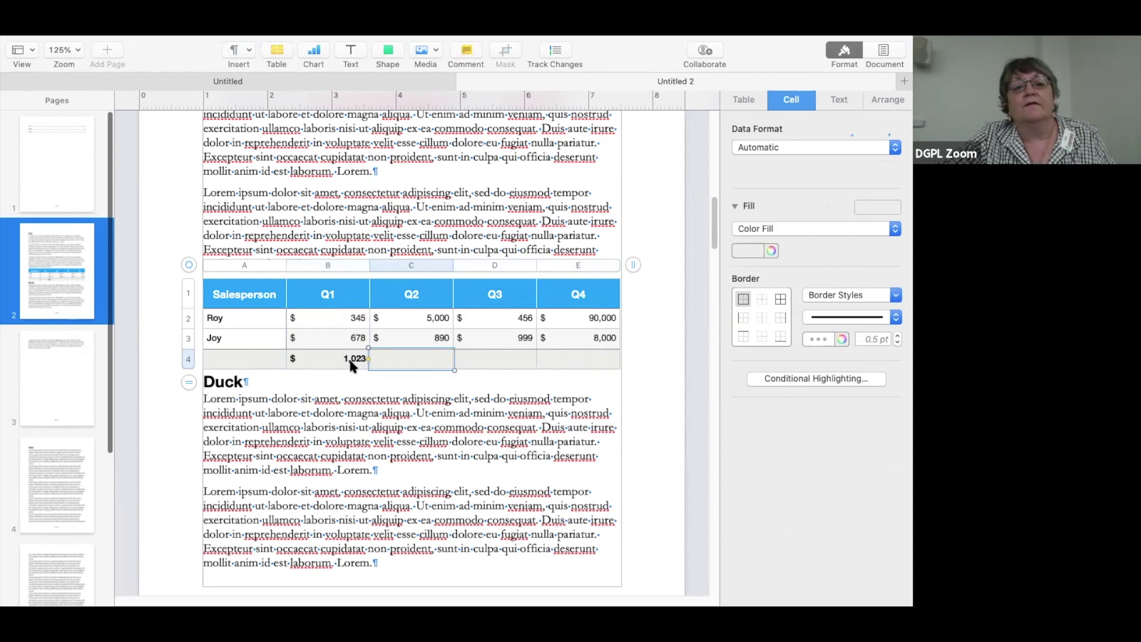
left_click(351, 364)
right_click(352, 363)
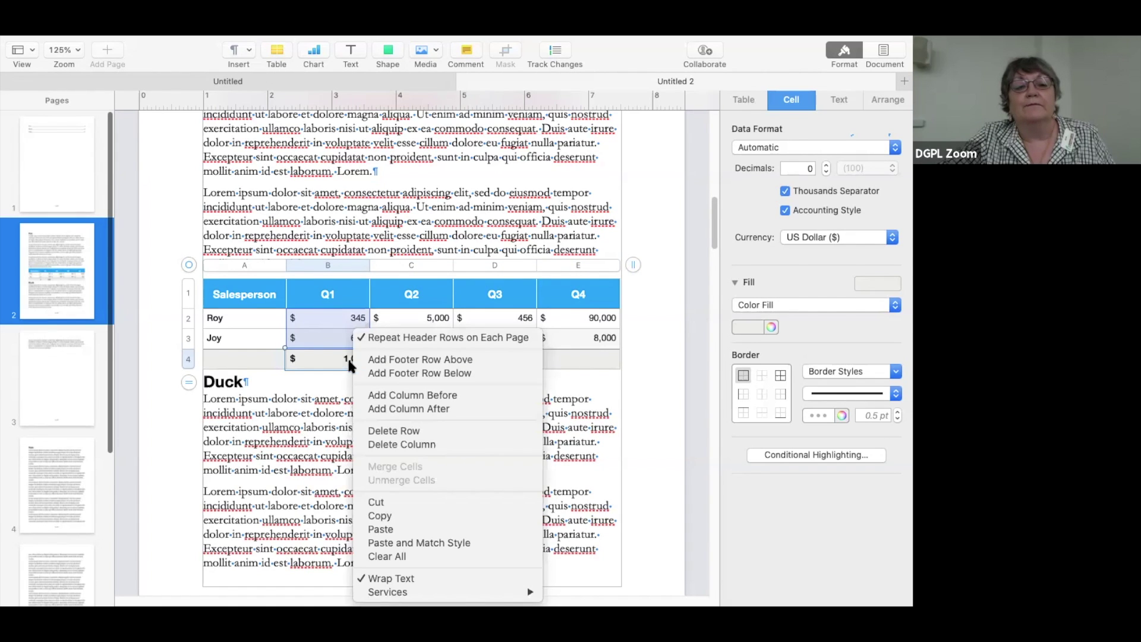
left_click(338, 379)
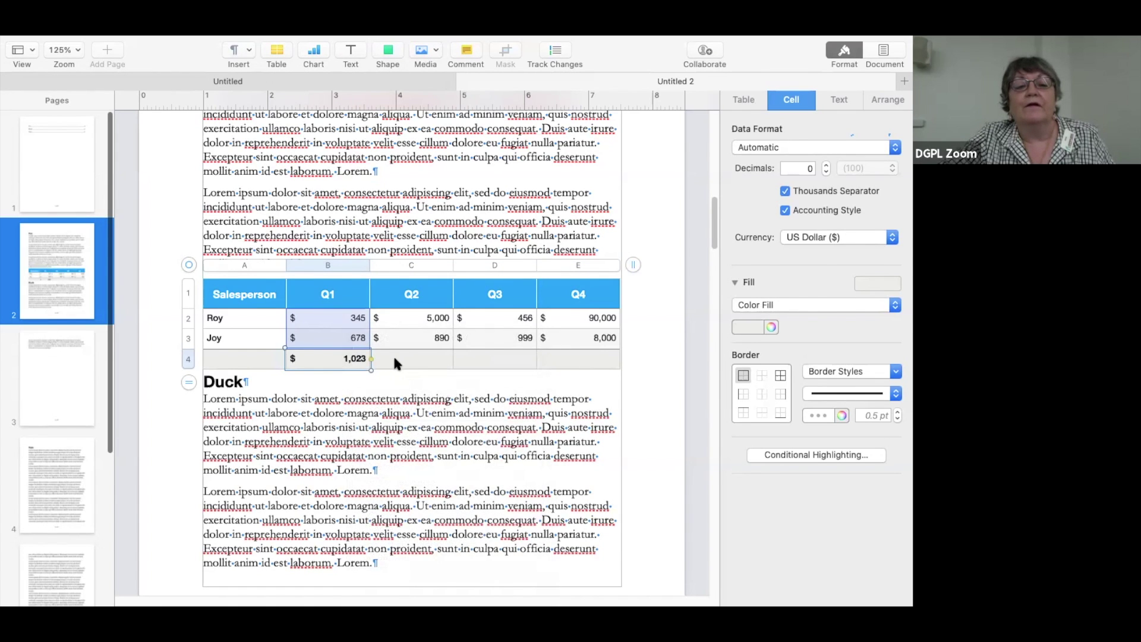
left_click(390, 364)
left_click(345, 362)
left_click_drag(396, 370, 570, 365)
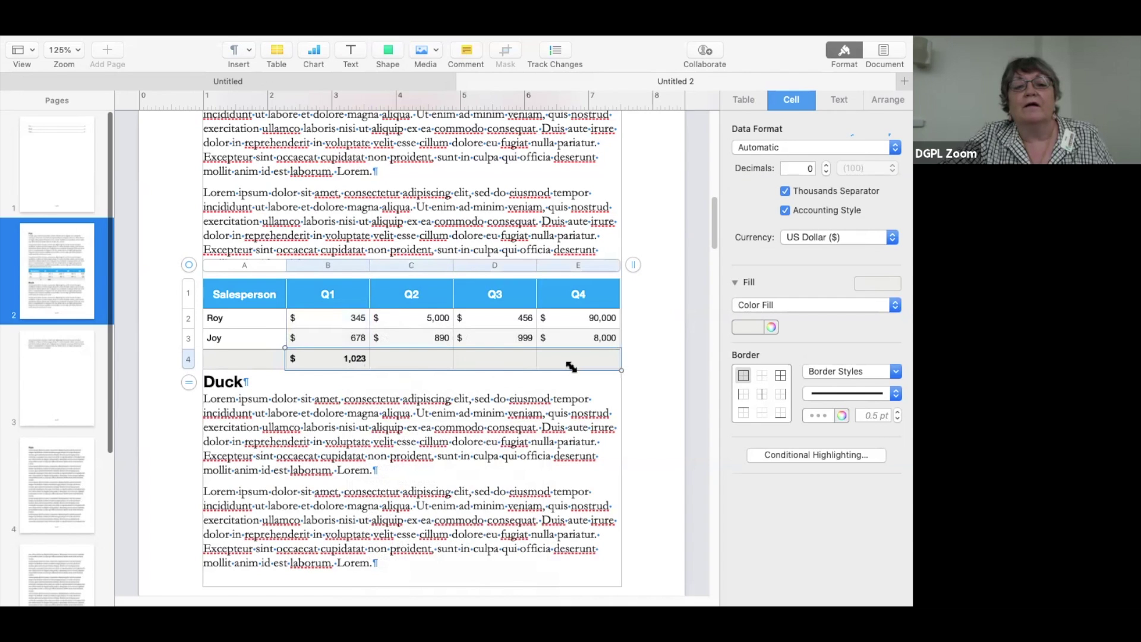
left_click(386, 358)
Copy the Q1 total formula from the footer row and paste it into the Q2 footer cell
right_click(343, 356)
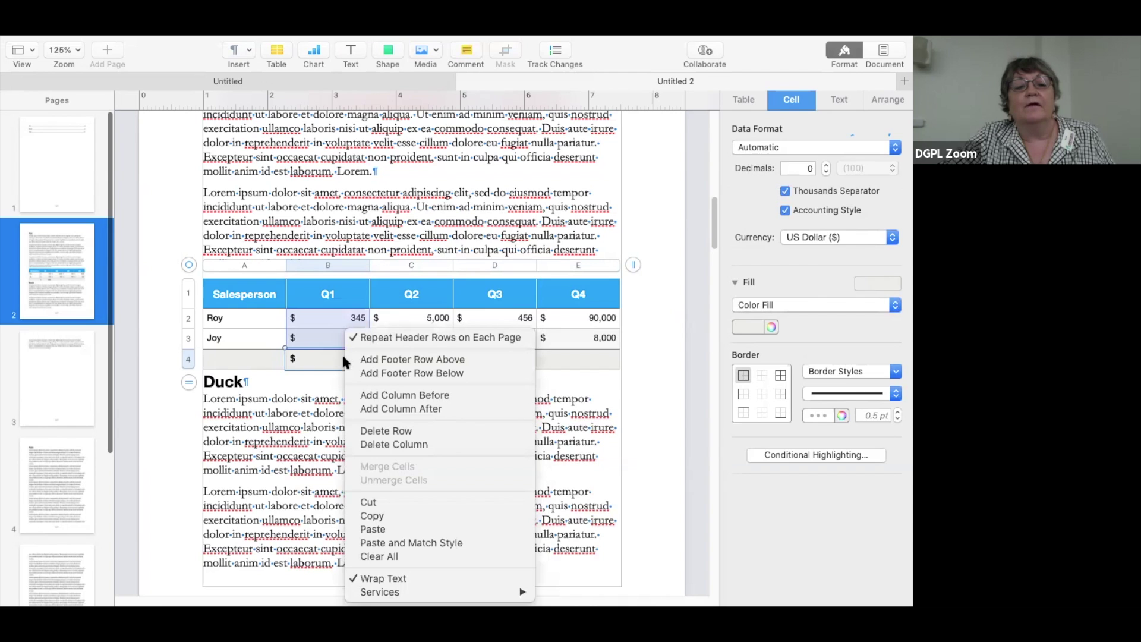
left_click(404, 371)
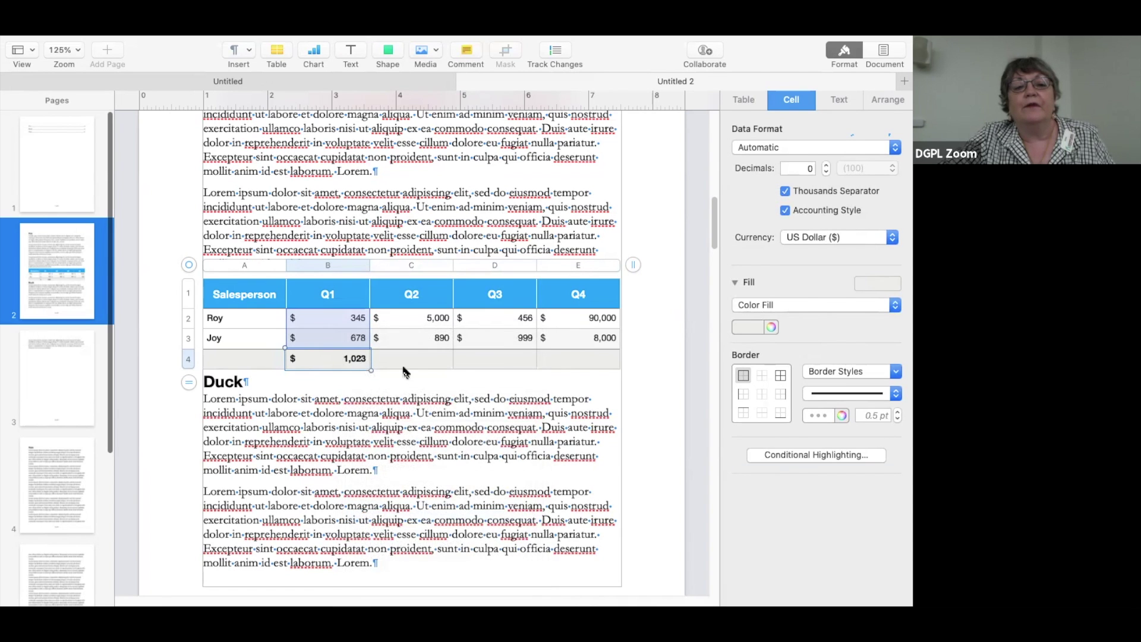
right_click(408, 360)
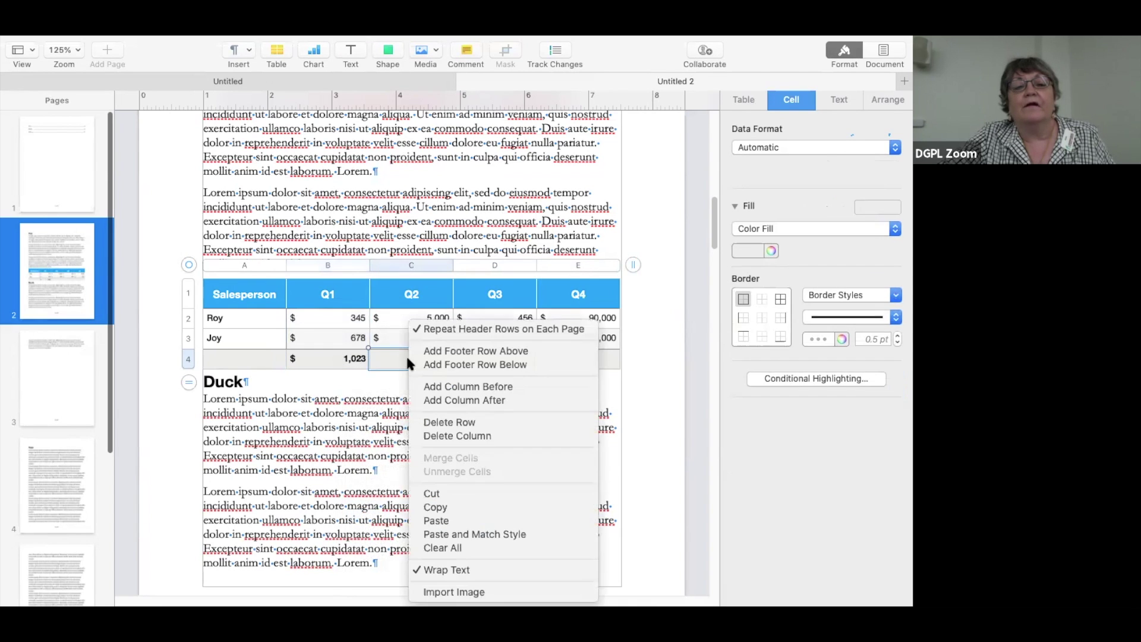
left_click(437, 521)
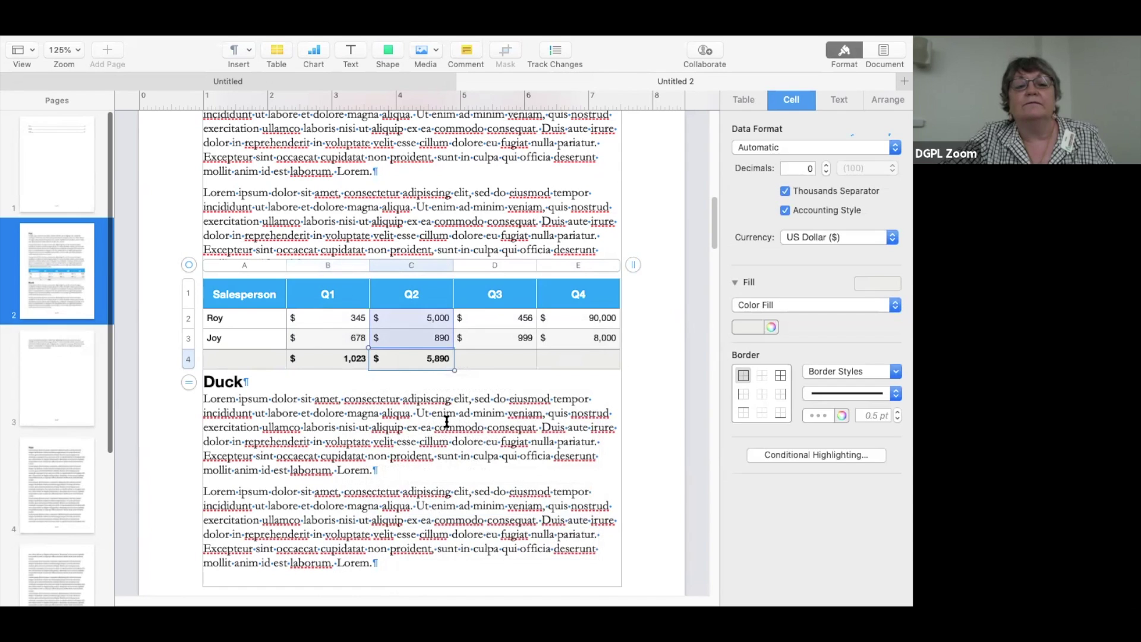
Copy the total formula onward from the Q2 footer cell into the Q3 and Q4 footer cells
right_click(427, 355)
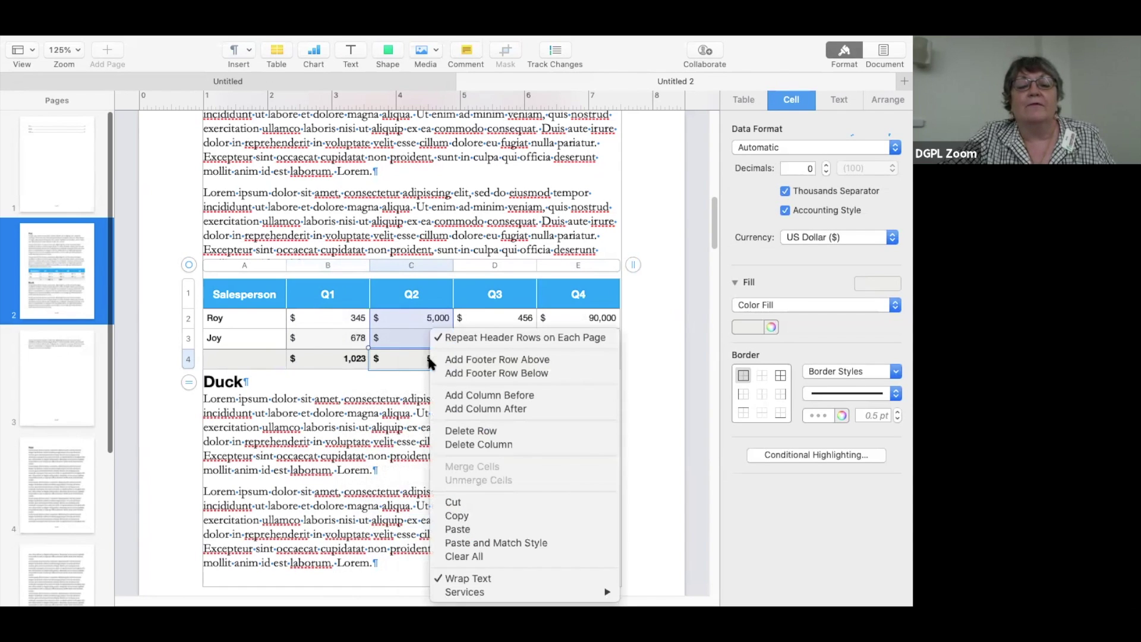
left_click(455, 514)
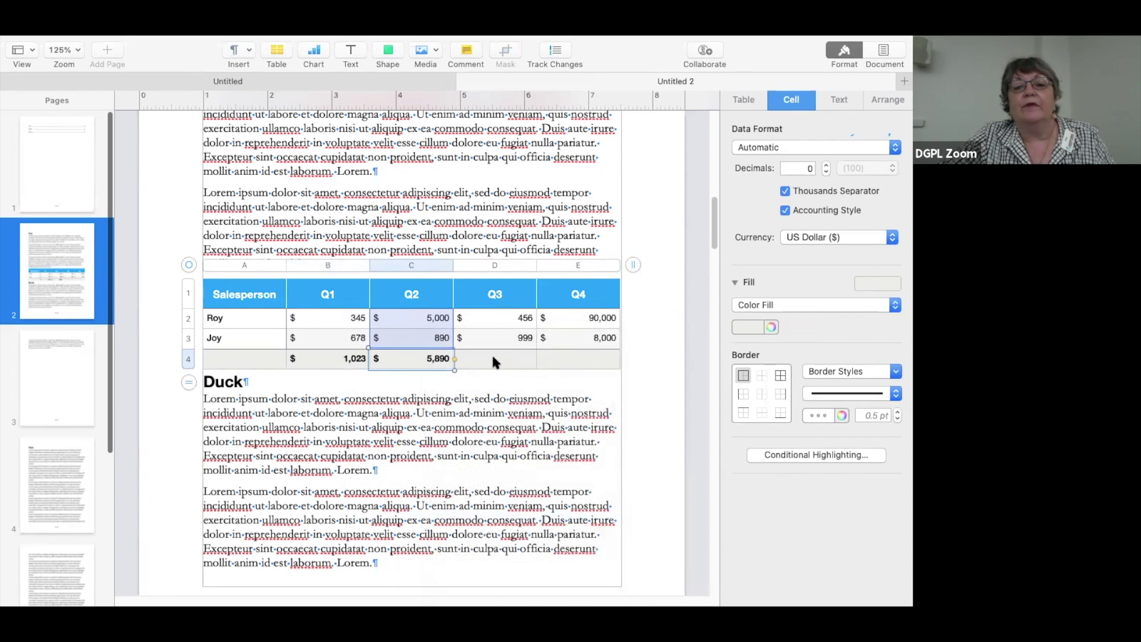
right_click(491, 355)
left_click(522, 520)
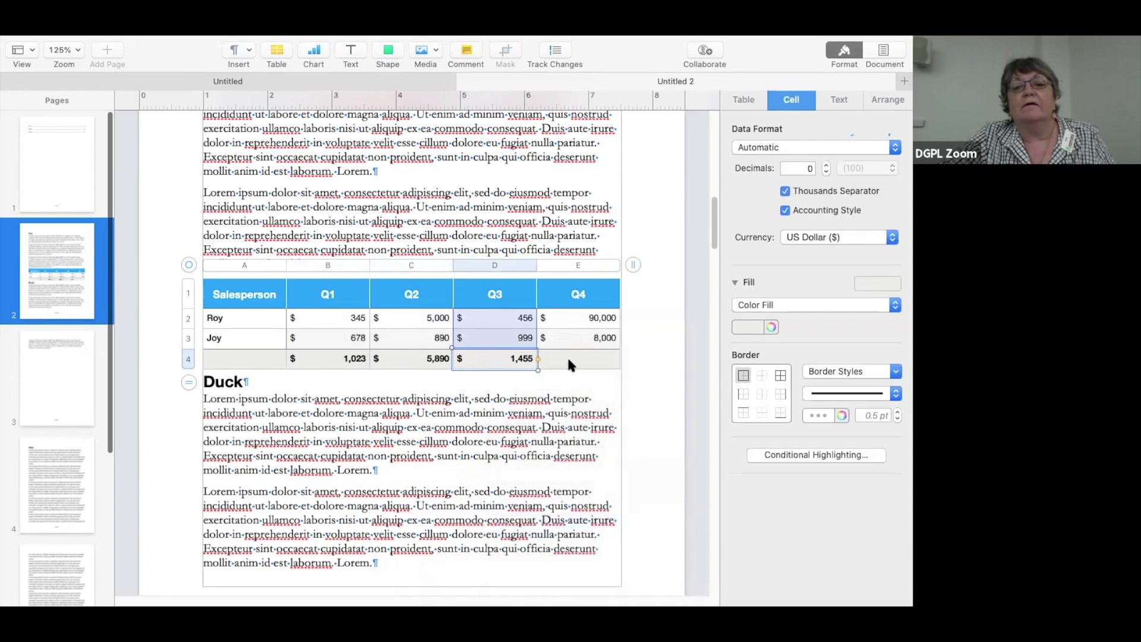
right_click(516, 358)
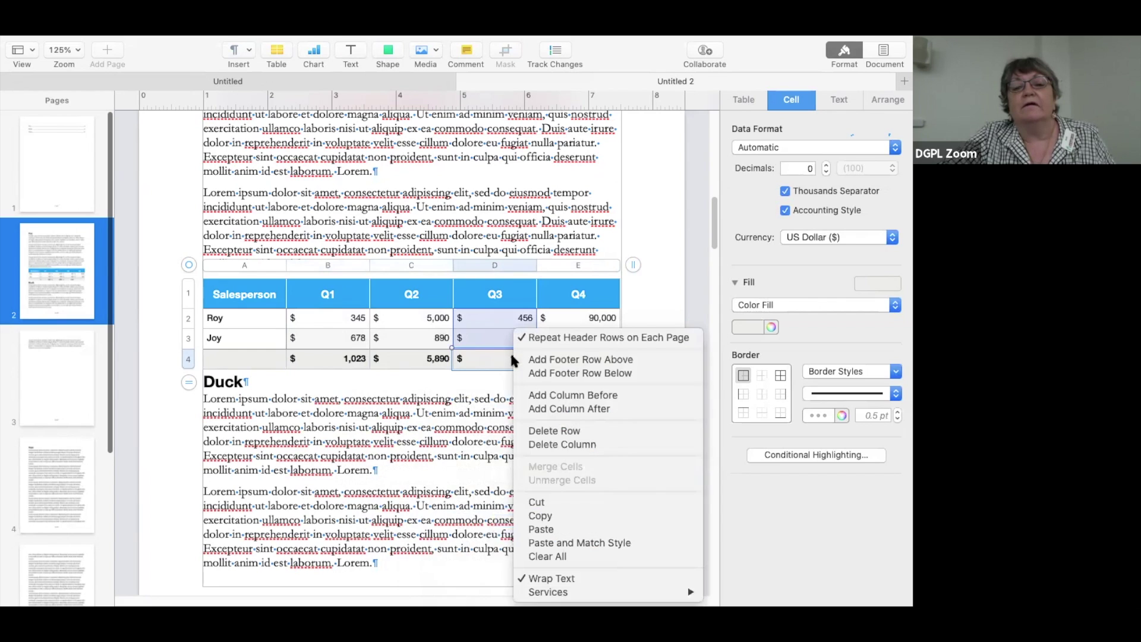
left_click(537, 515)
right_click(565, 360)
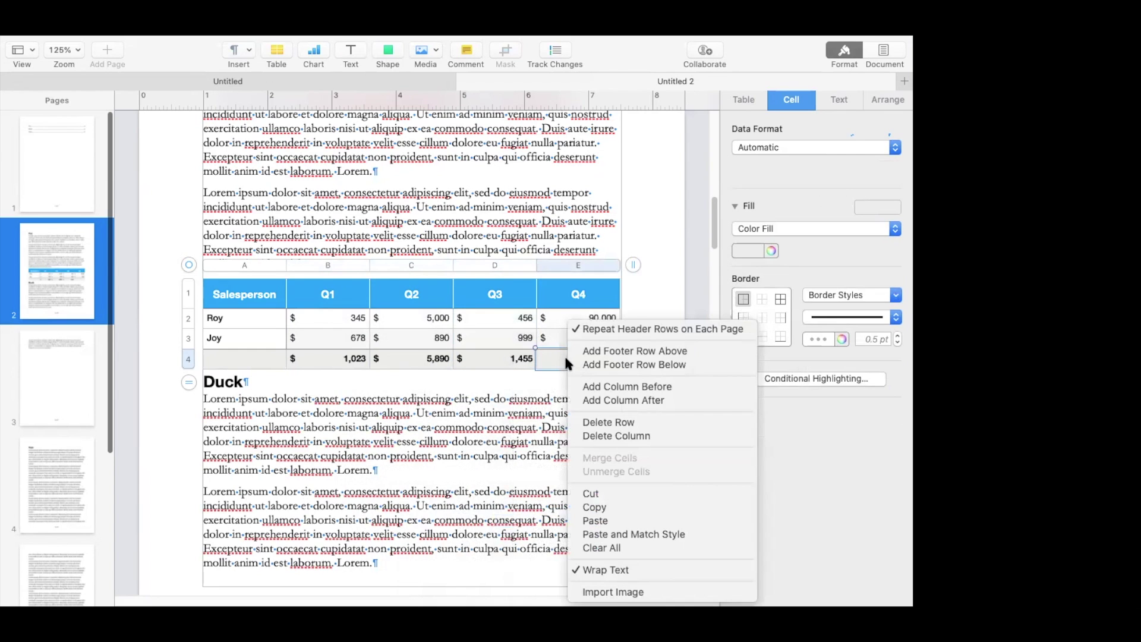
left_click(591, 521)
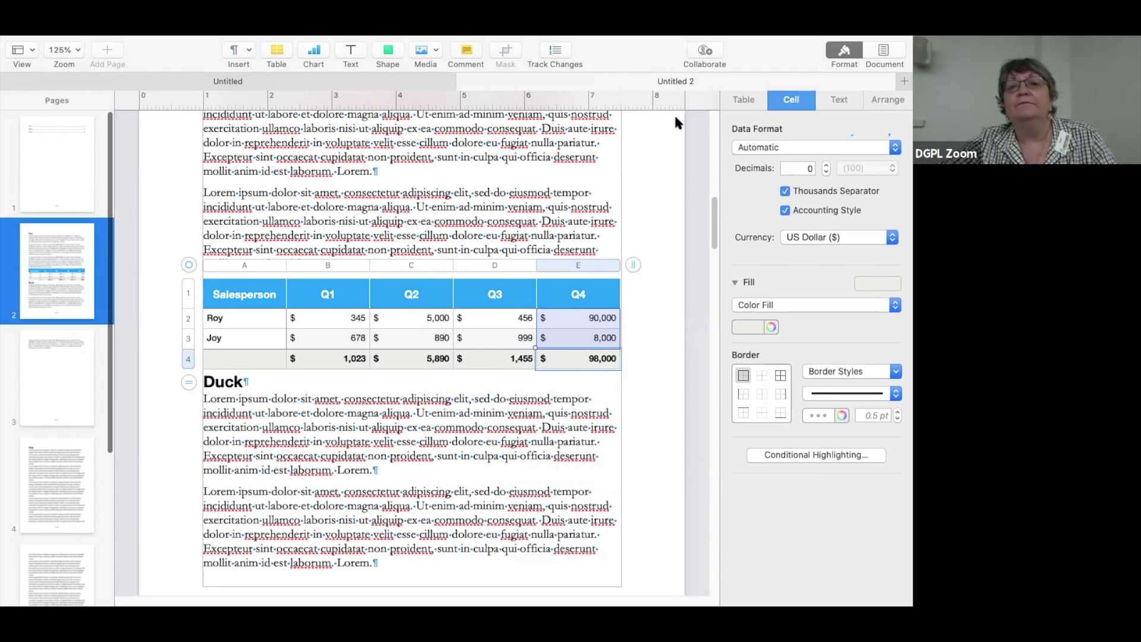
Try to resize the table's quarter columns from the cell borders in the header row
left_click(743, 100)
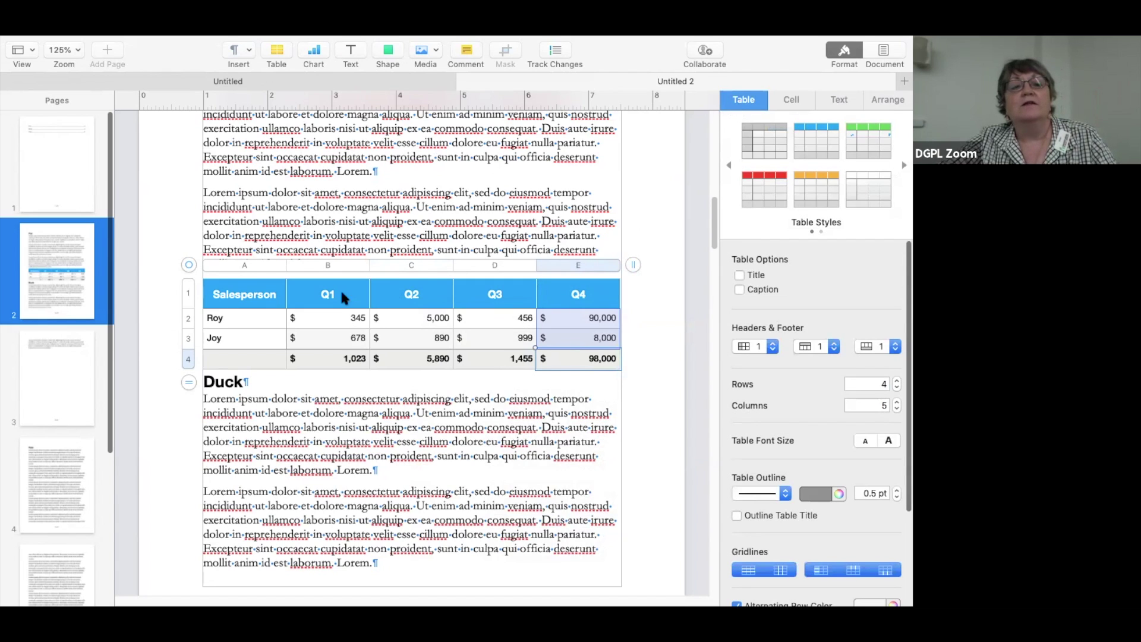
left_click(538, 301)
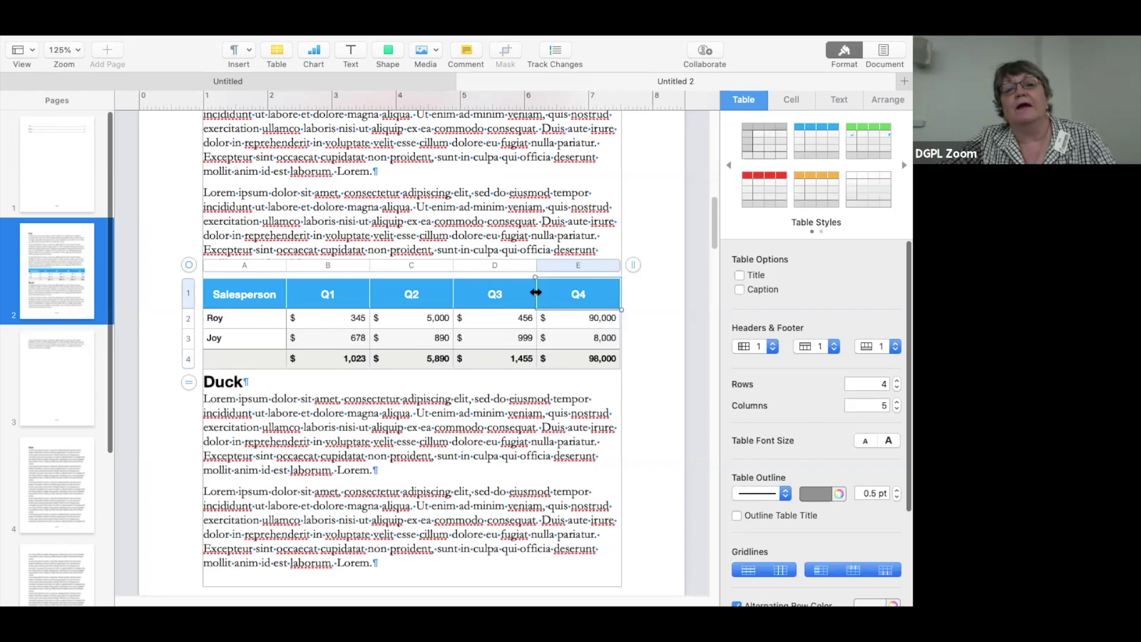
left_click(536, 292)
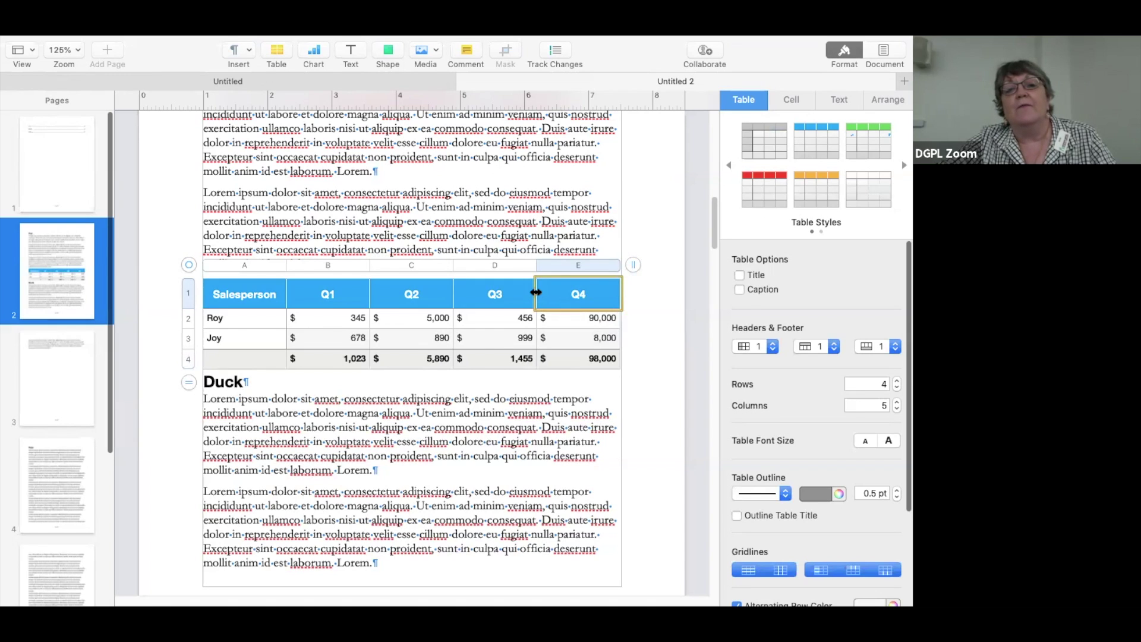
left_click(538, 296)
left_click(535, 294)
left_click(522, 296)
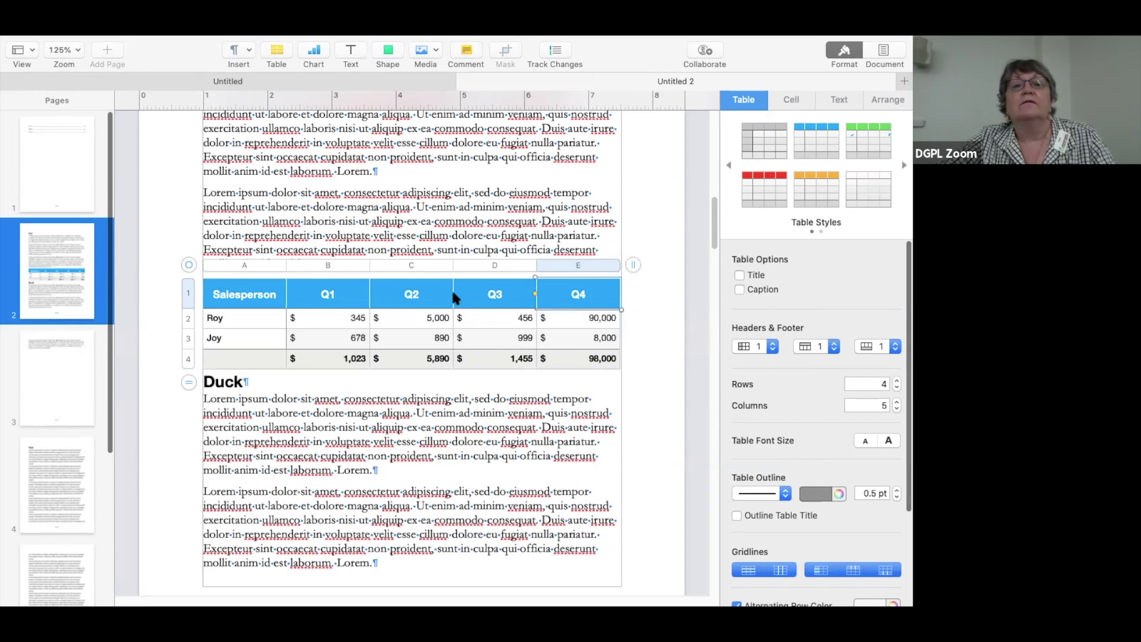
left_click(454, 294)
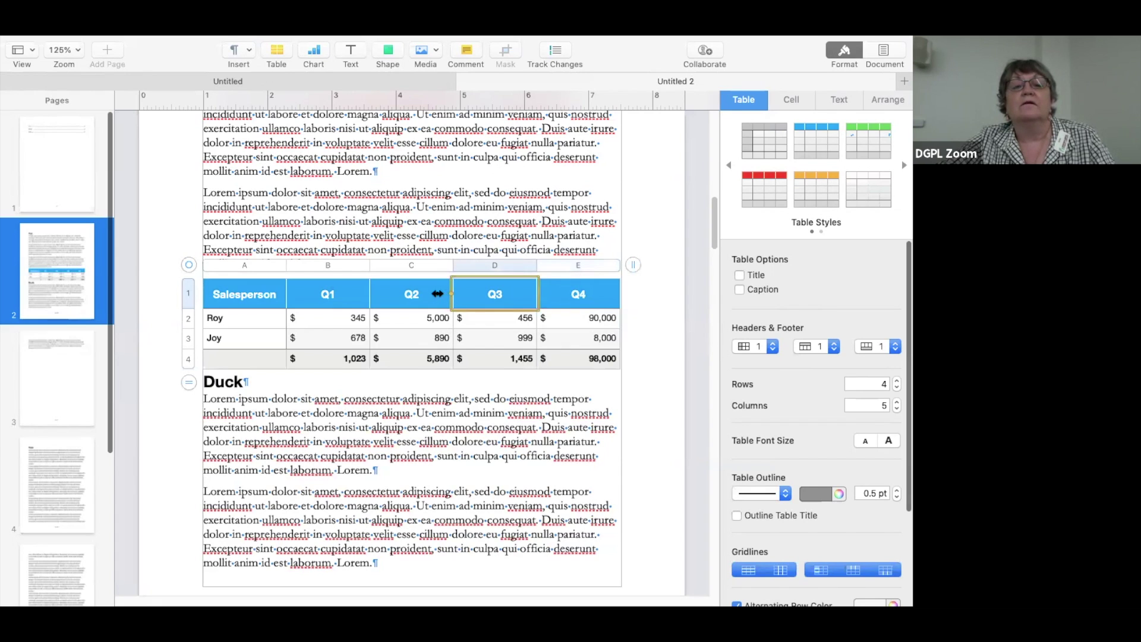
left_click(373, 296)
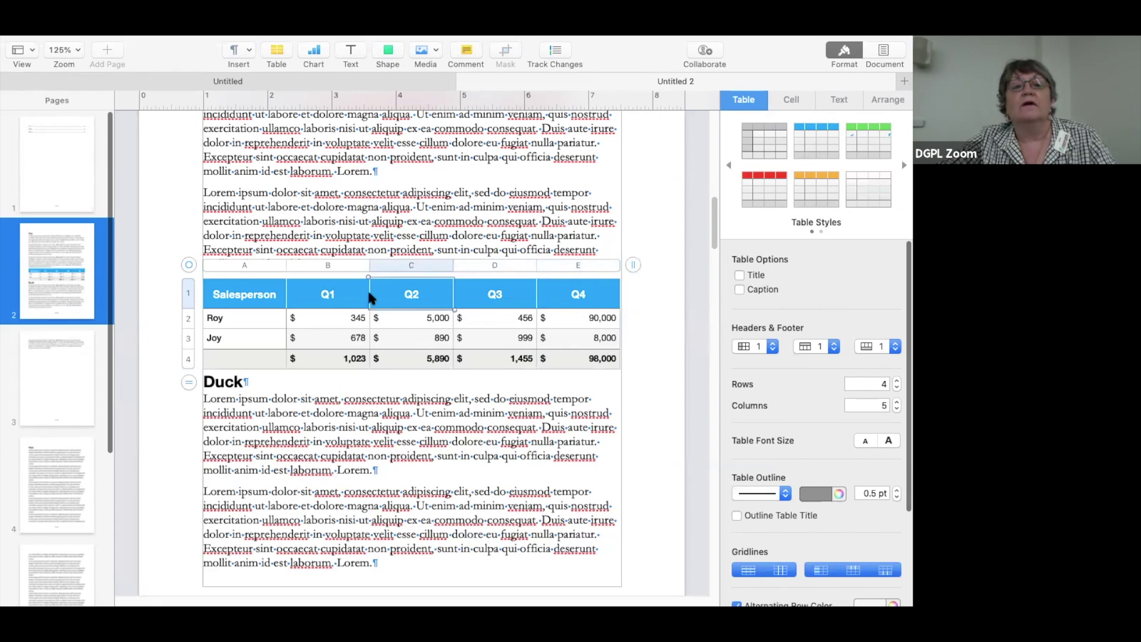
Narrow the Q1 to Q4 columns around their figures, bringing the table to about 5.58 in wide
left_click_drag(453, 263, 432, 263)
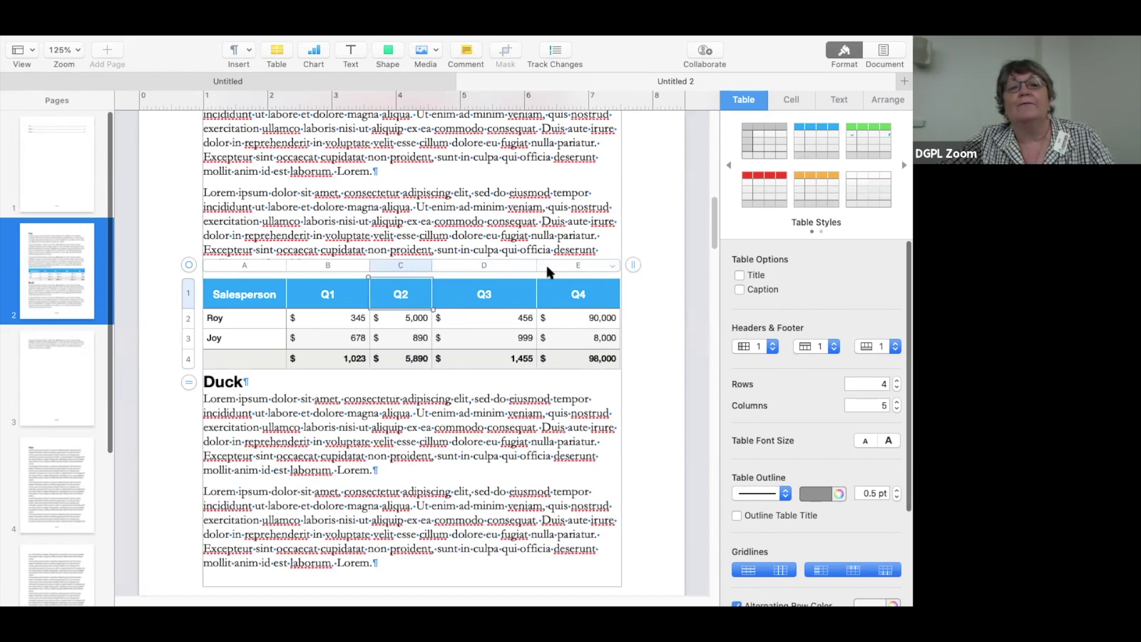
left_click_drag(537, 265, 496, 268)
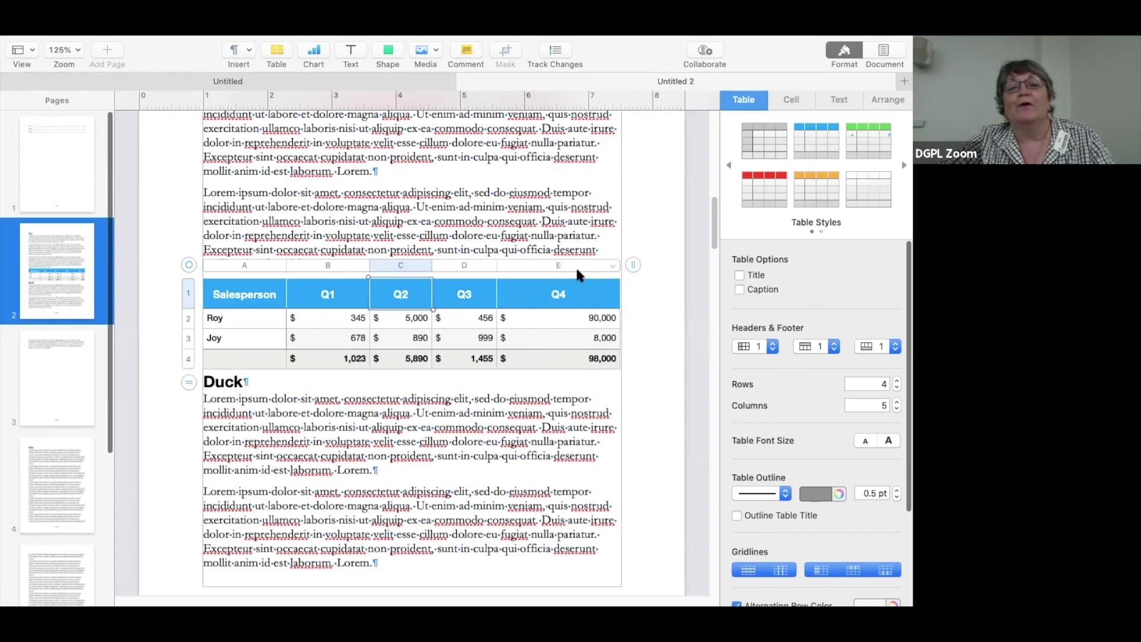
left_click(619, 266)
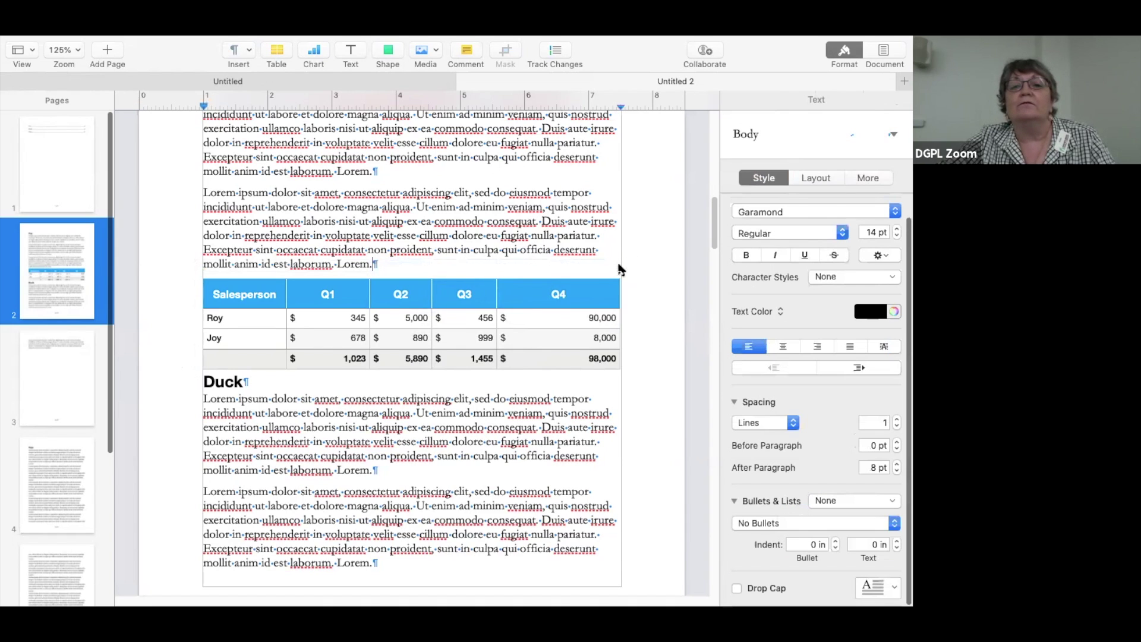
left_click(499, 302)
left_click_drag(618, 265, 565, 263)
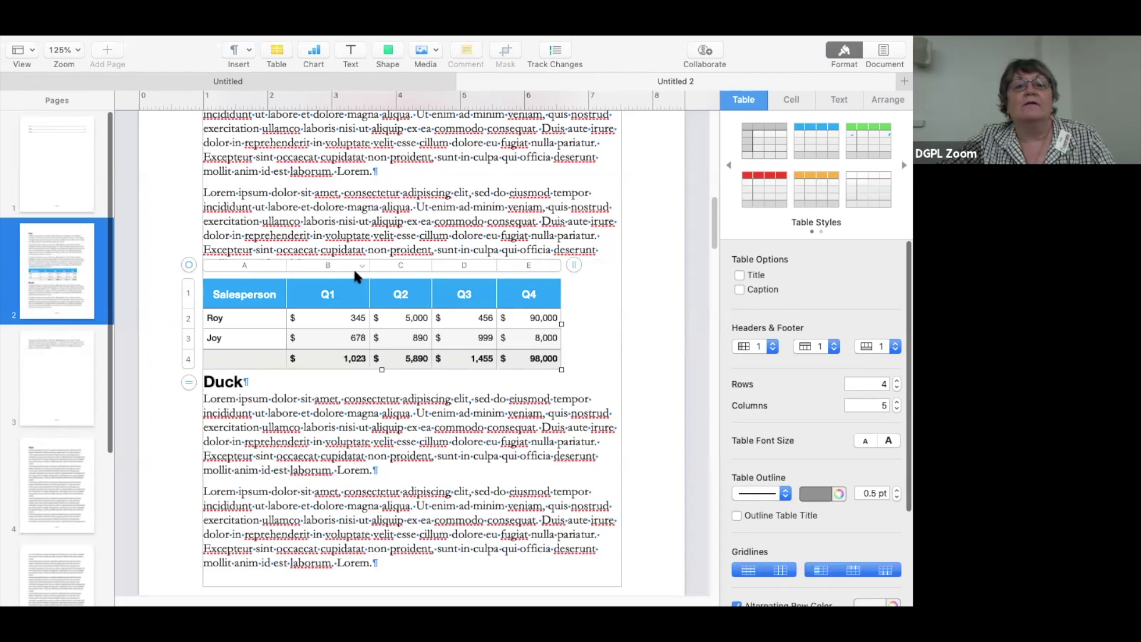
left_click_drag(369, 265, 351, 267)
mouse_move(431, 266)
left_mouse_down()
mouse_move(410, 269)
mouse_move(421, 269)
left_mouse_up()
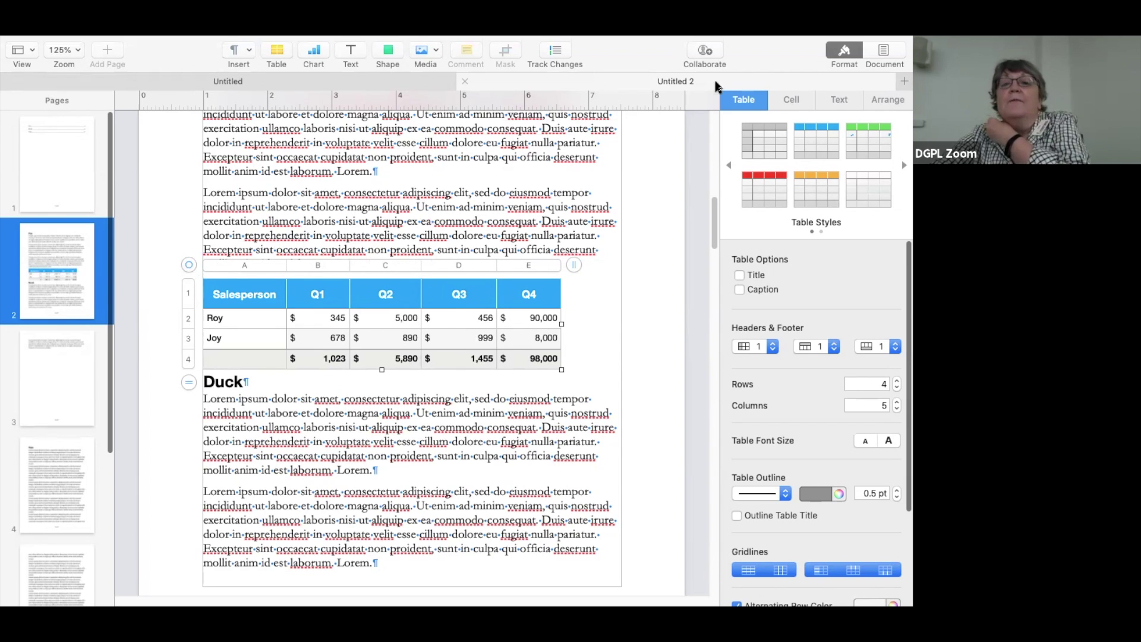
Set the sales table's object placement to Stay on Page
left_click(792, 100)
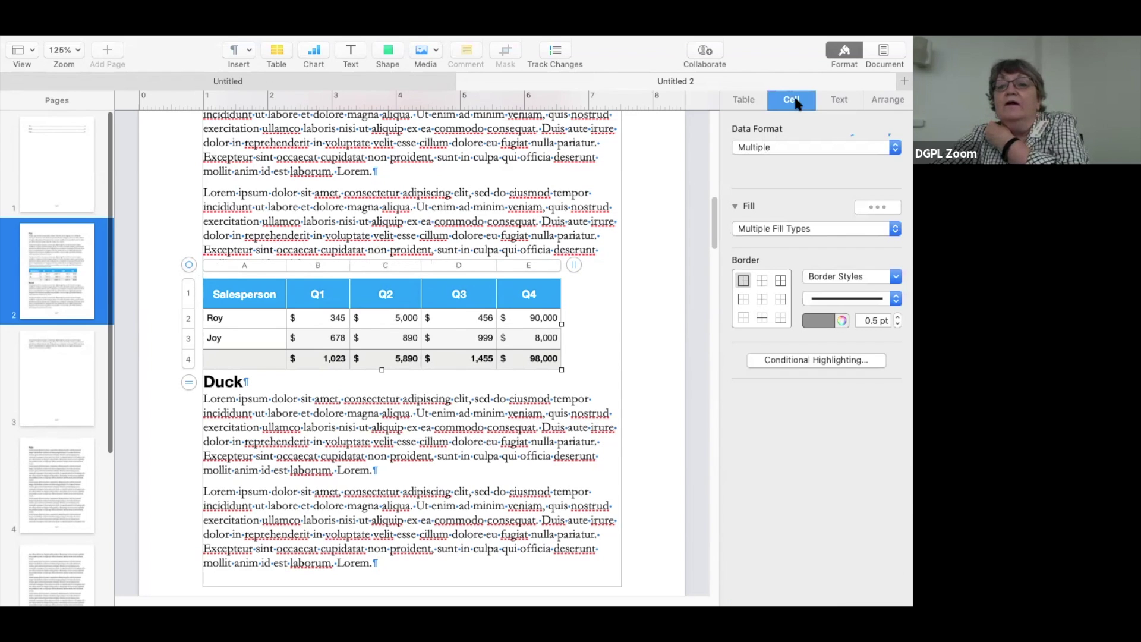
left_click(831, 101)
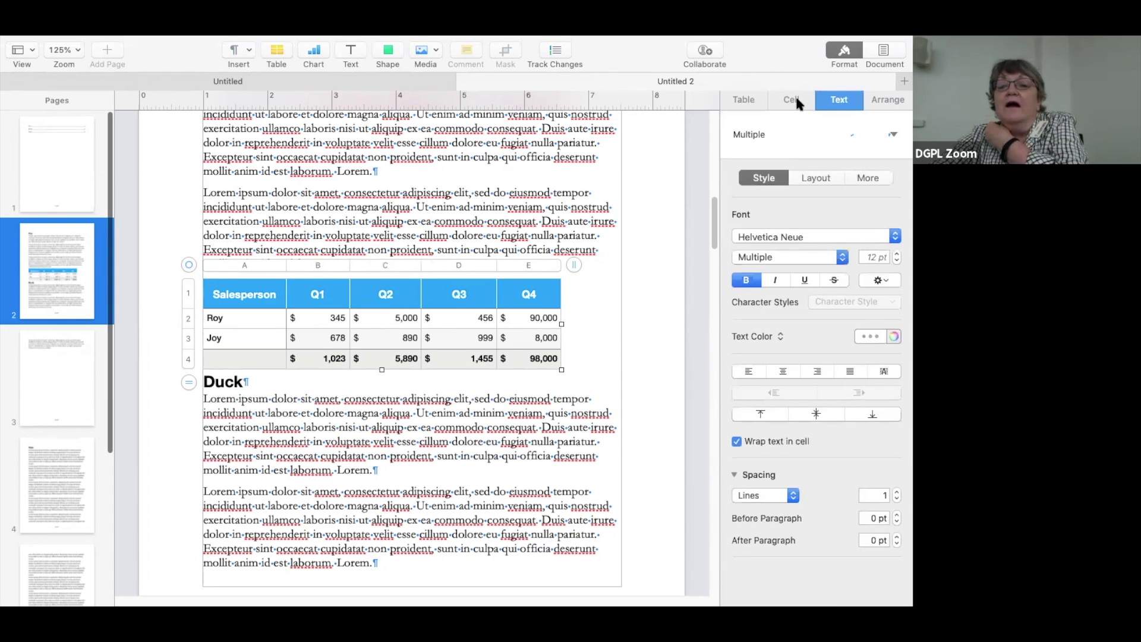
left_click(889, 101)
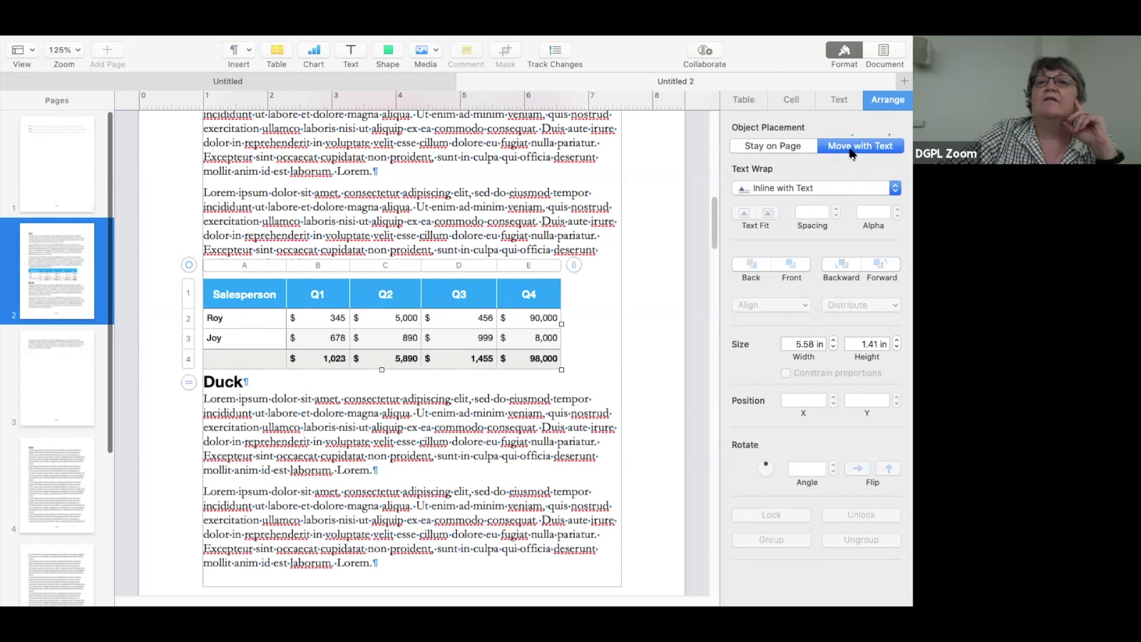
left_click(767, 149)
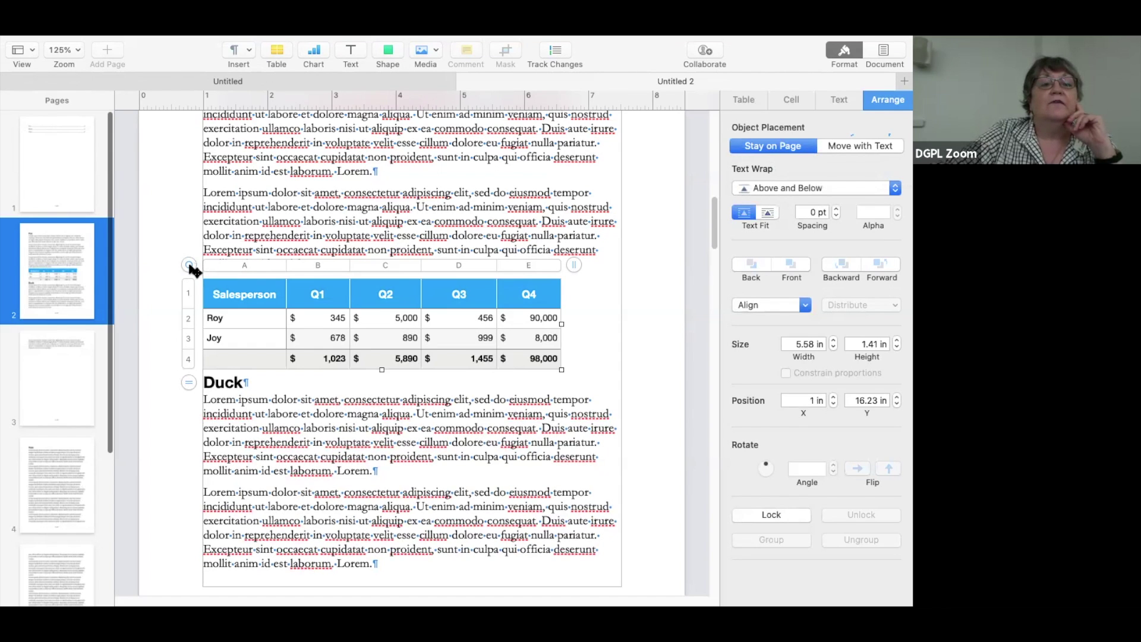
Move the sales table inward from the page margin to about X 1.61 in, Y 16.5 in
left_click_drag(191, 267, 232, 286)
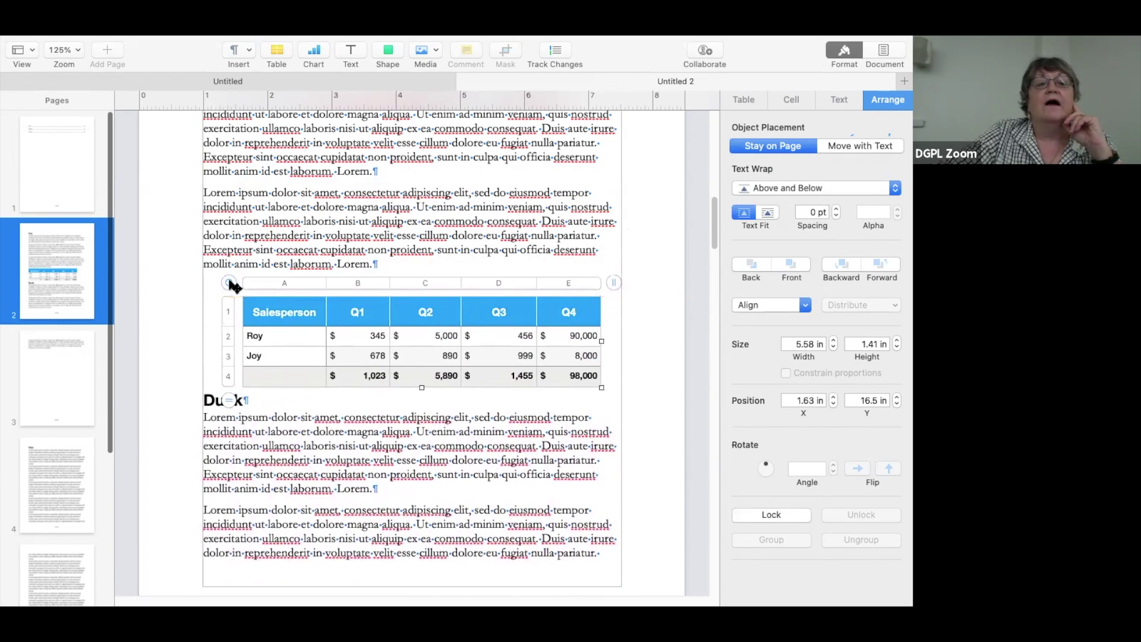
right_click(457, 321)
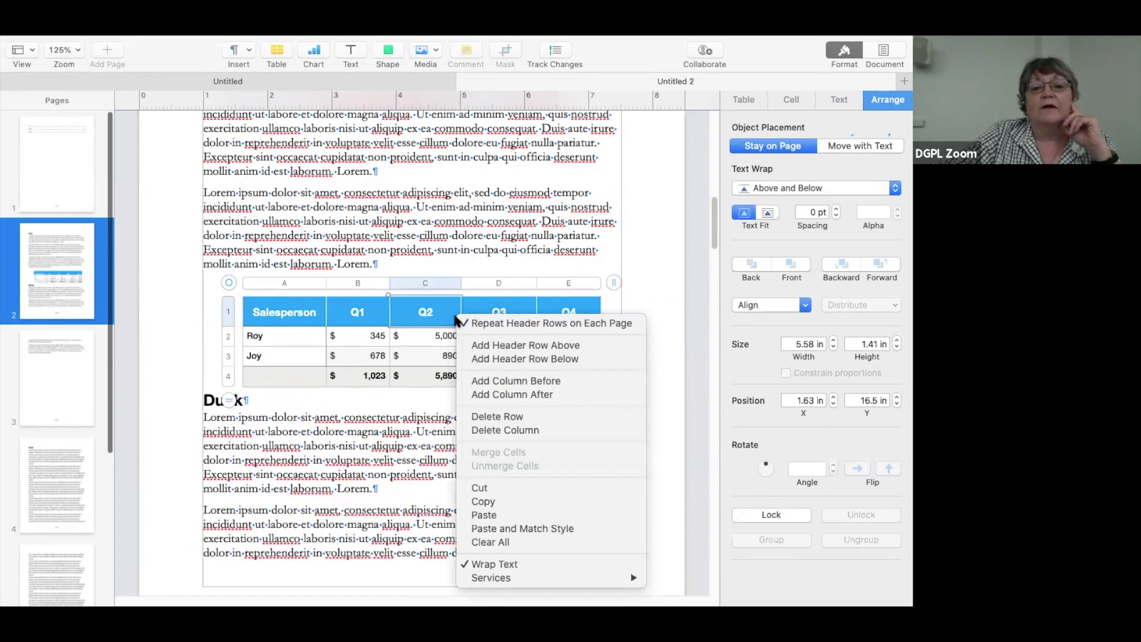
left_click(643, 257)
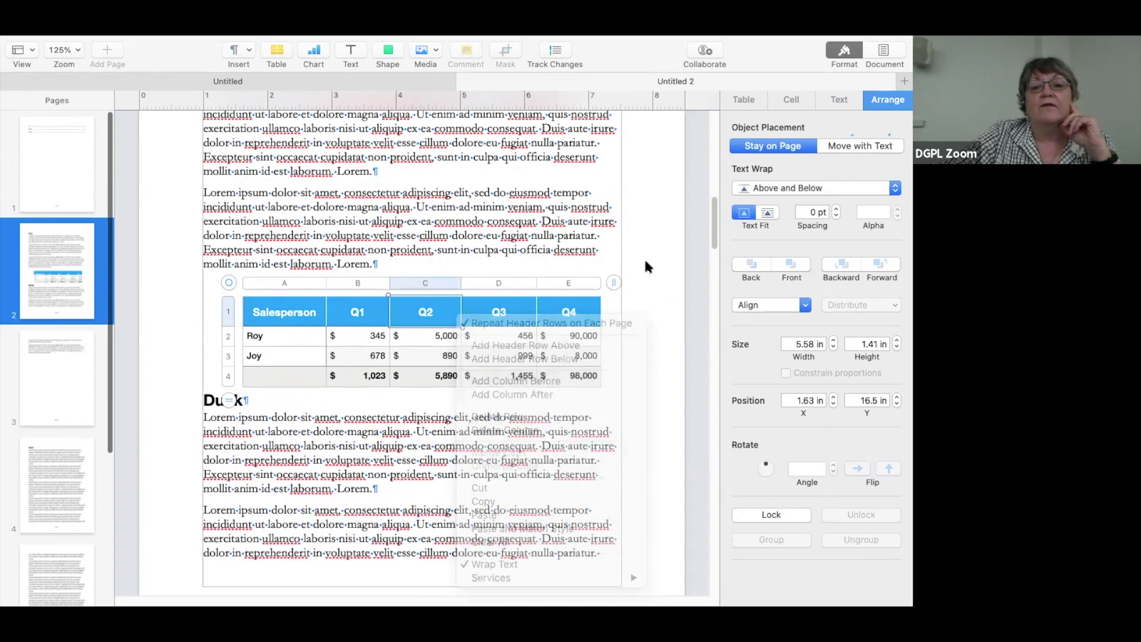
left_click(414, 286)
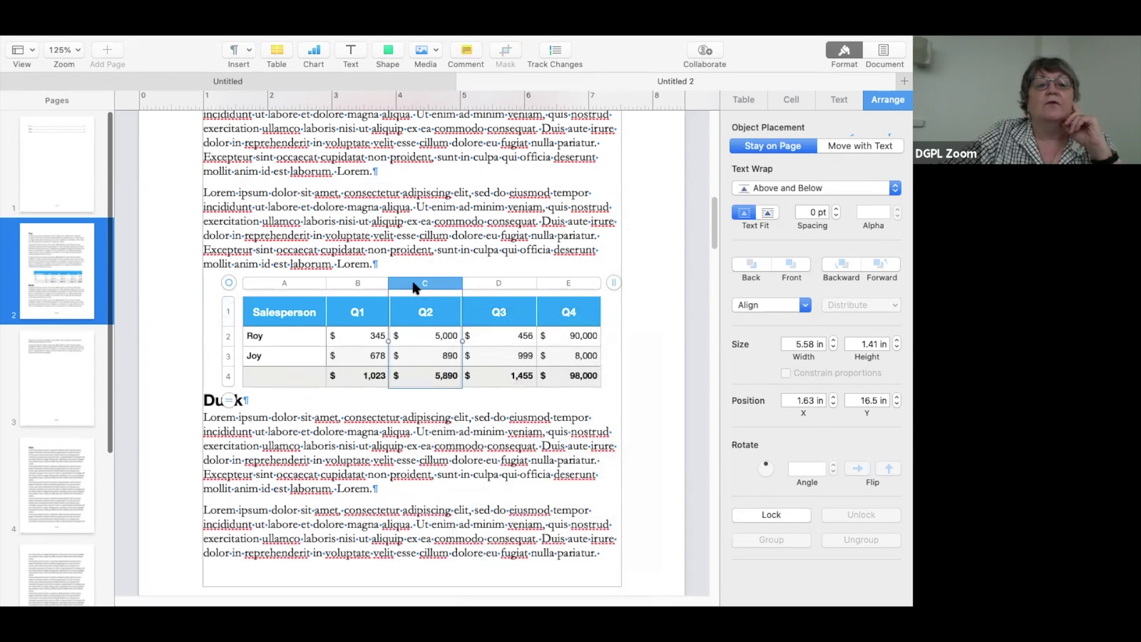
left_click_drag(232, 287, 228, 283)
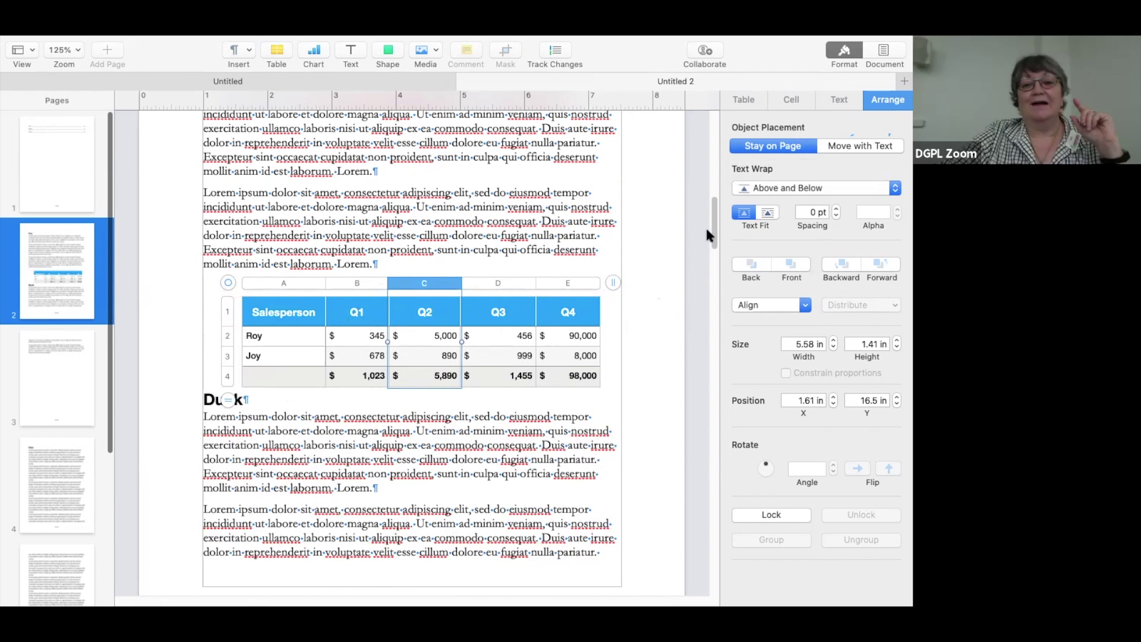
Add six blank paragraphs after "Excepteur sint occaecat cupidatat" at the end of the text on page 3
scroll(711, 238, "down", 5)
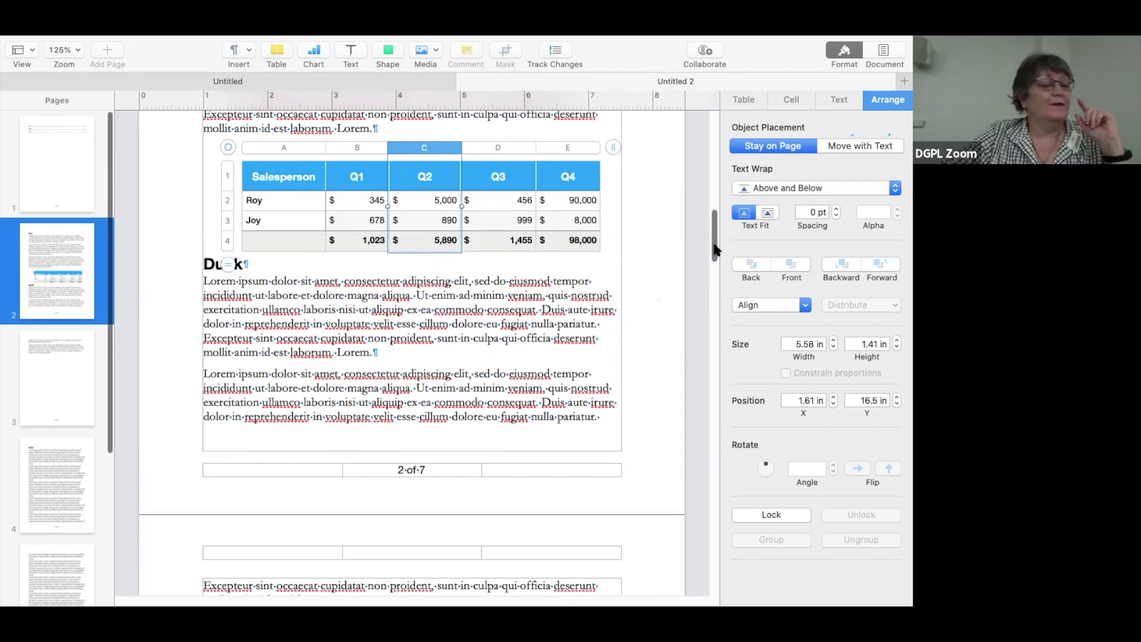
scroll(713, 253, "down", 15)
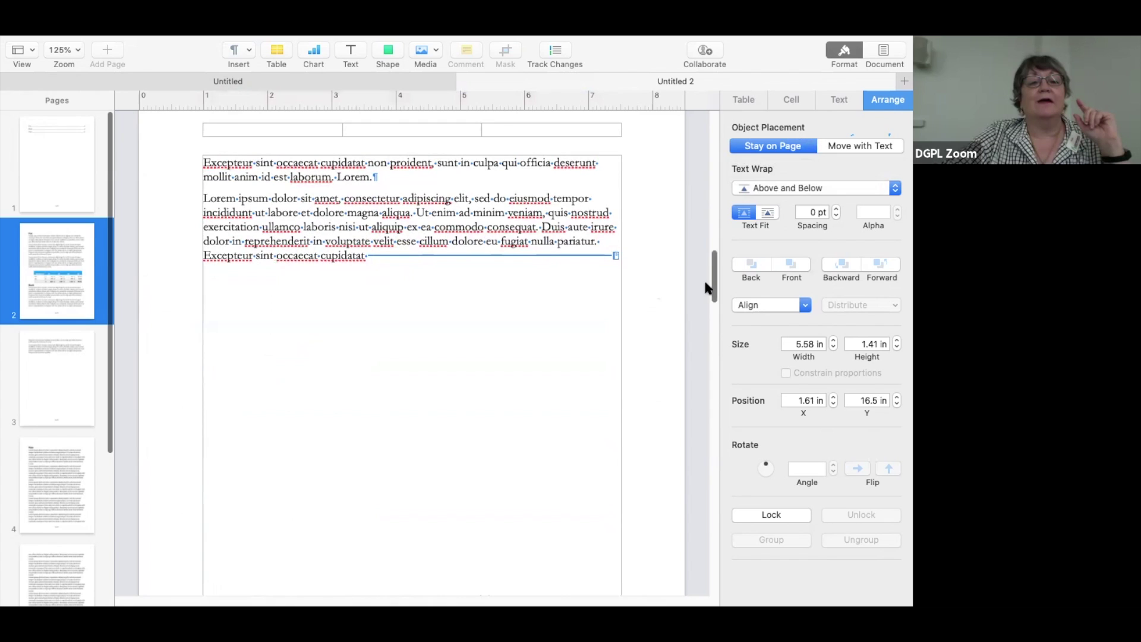
left_click(369, 257)
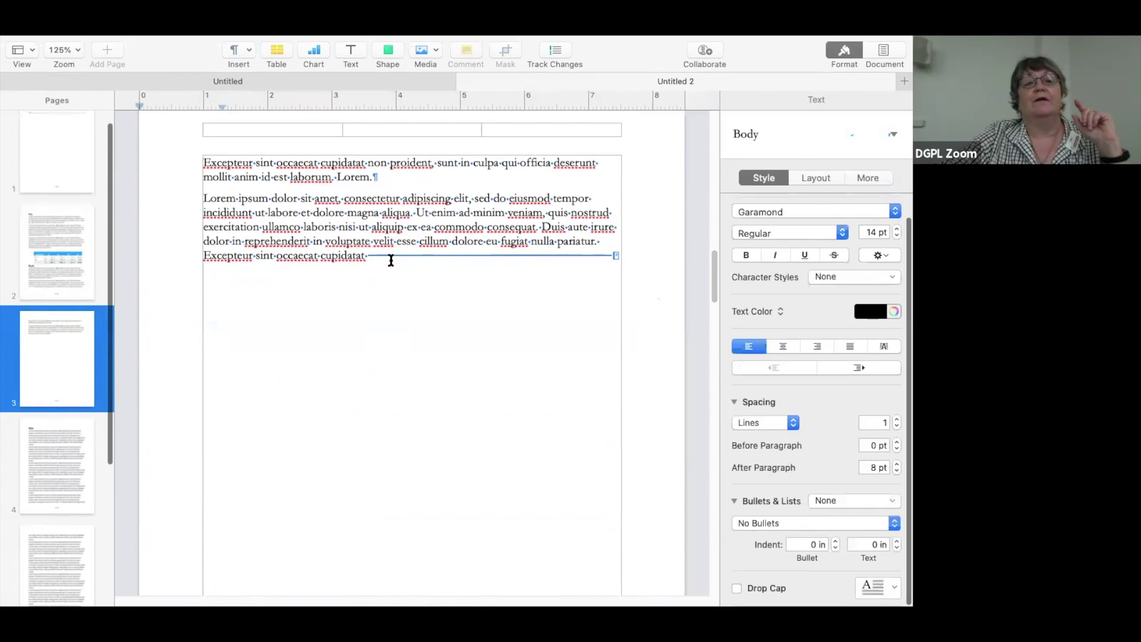
key("Return")
key("Return")
key("Return")
key("Return")
key("Return")
key("Return")
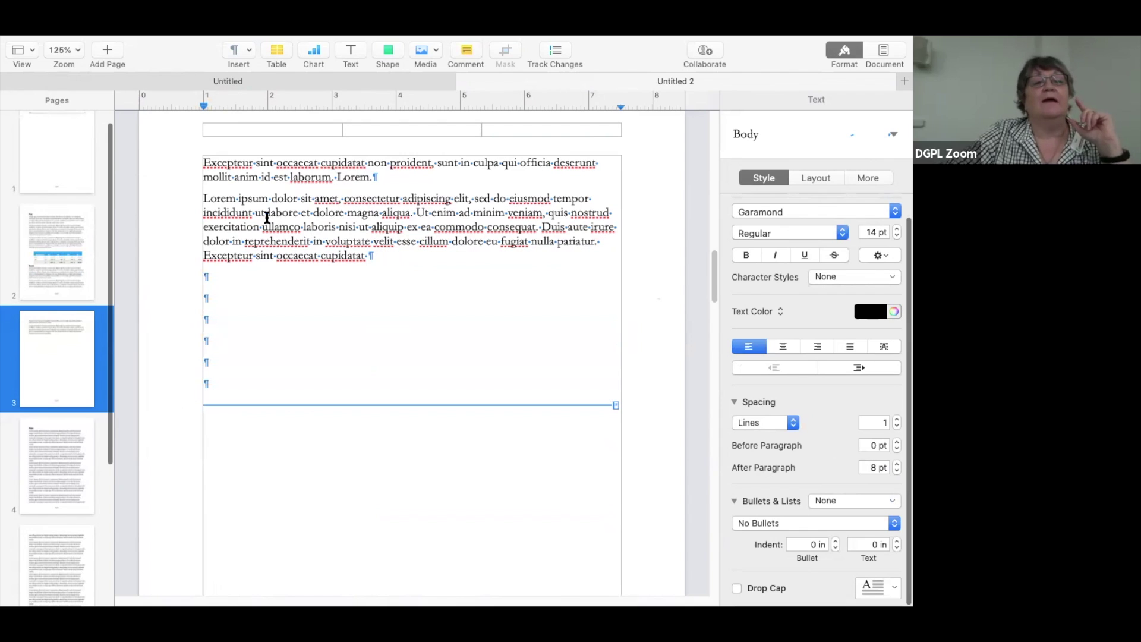
Compare the 2D, 3D and interactive chart types and insert a 2D column chart below the text on page 3
left_click(206, 276)
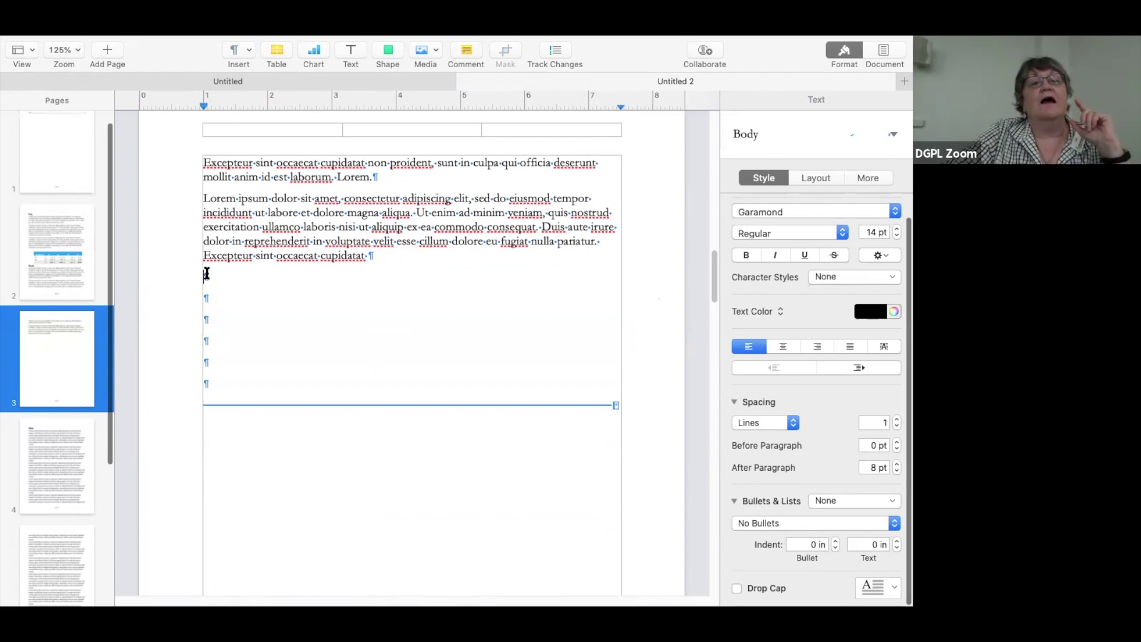
left_click(316, 55)
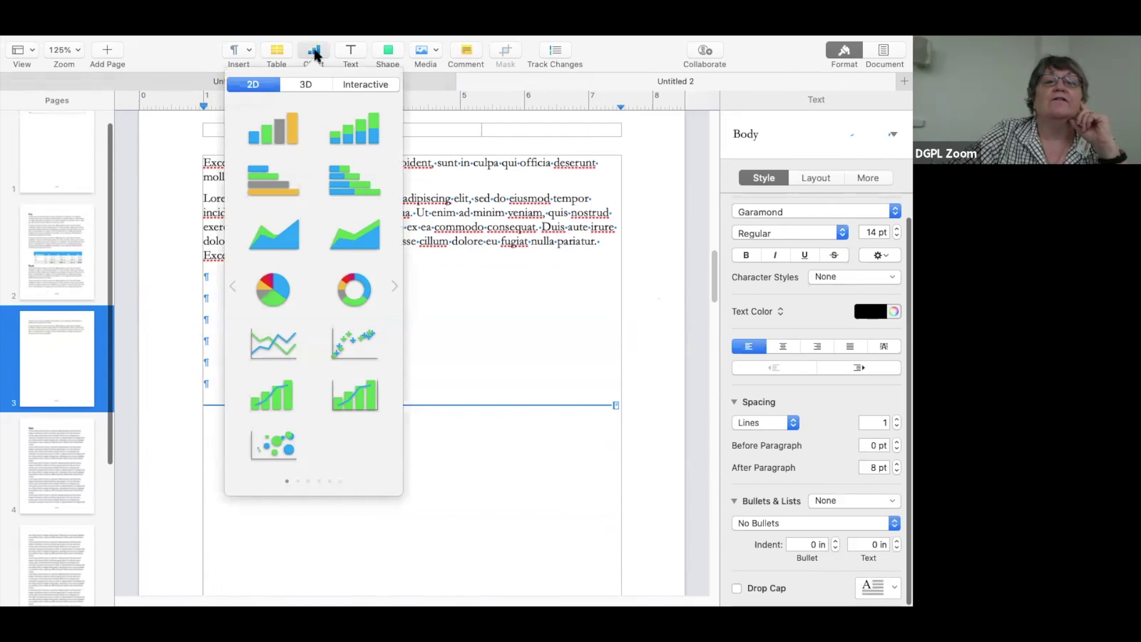
left_click(305, 86)
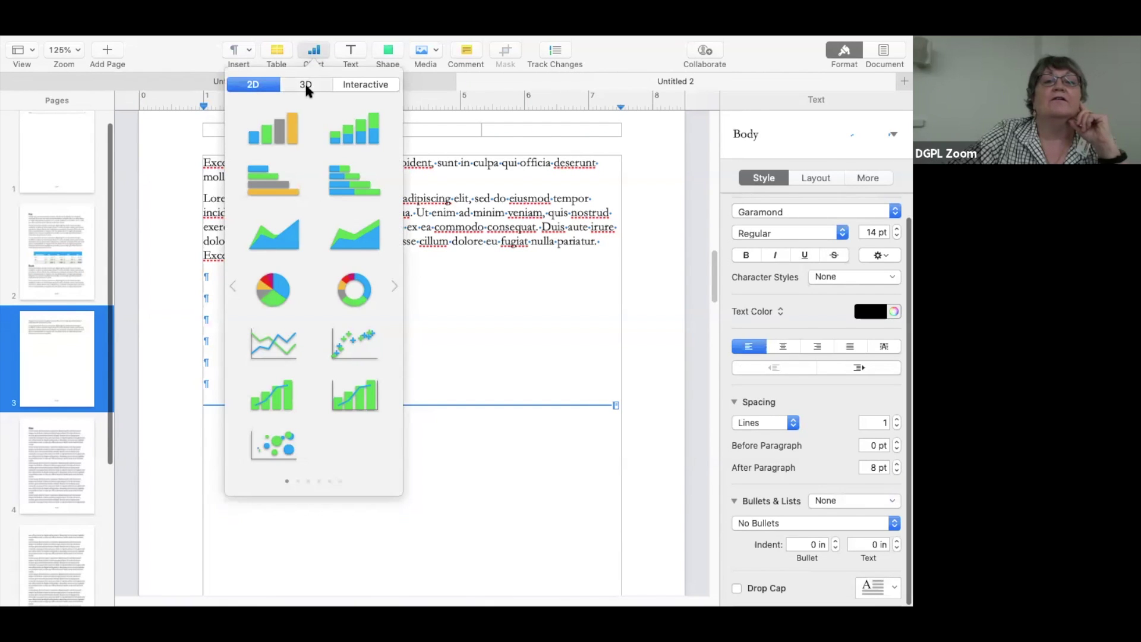
left_click(357, 90)
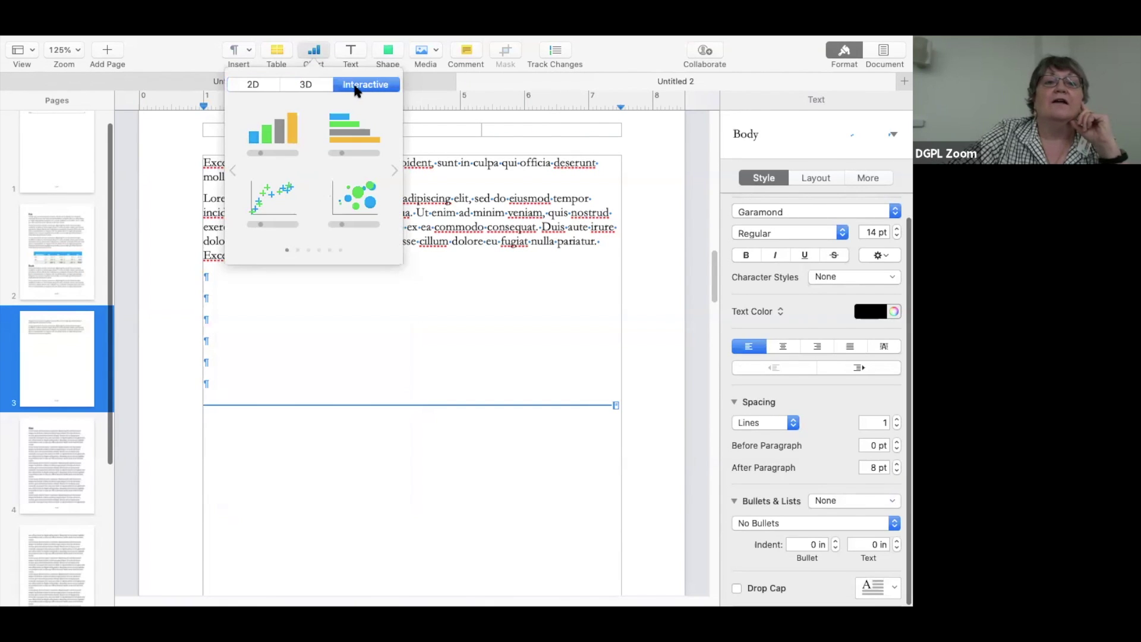
left_click(253, 85)
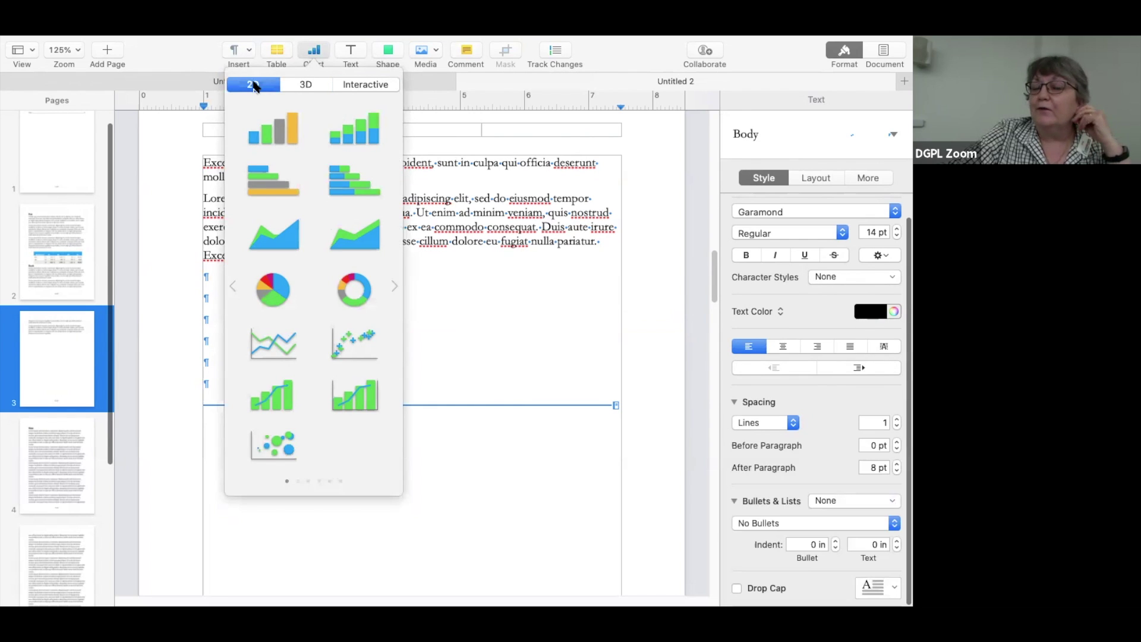
left_click(307, 87)
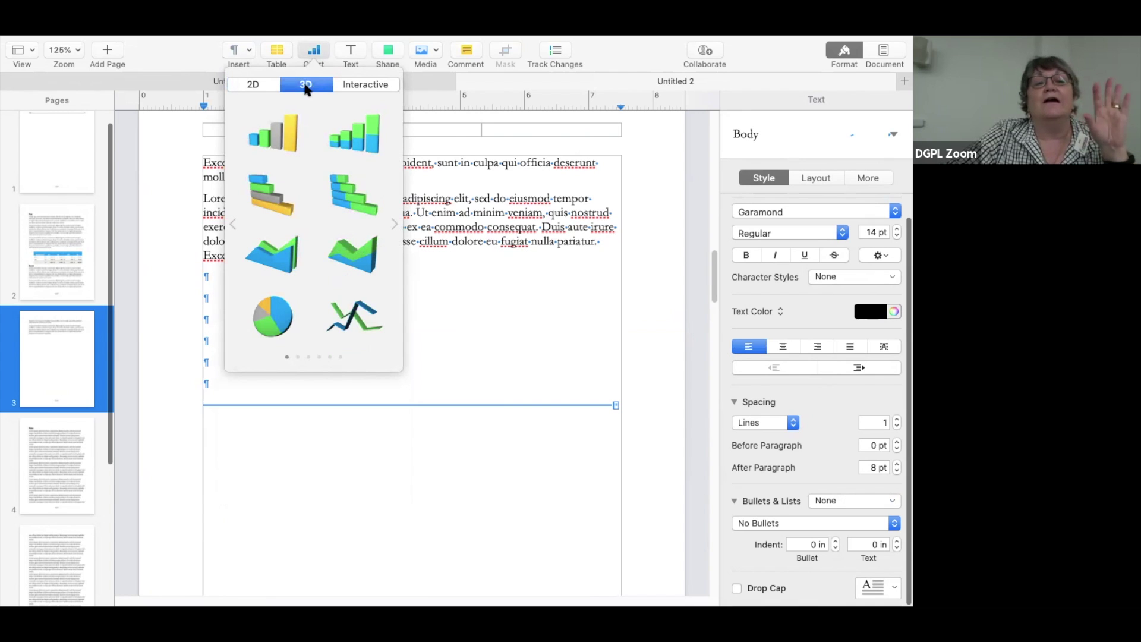
left_click(254, 87)
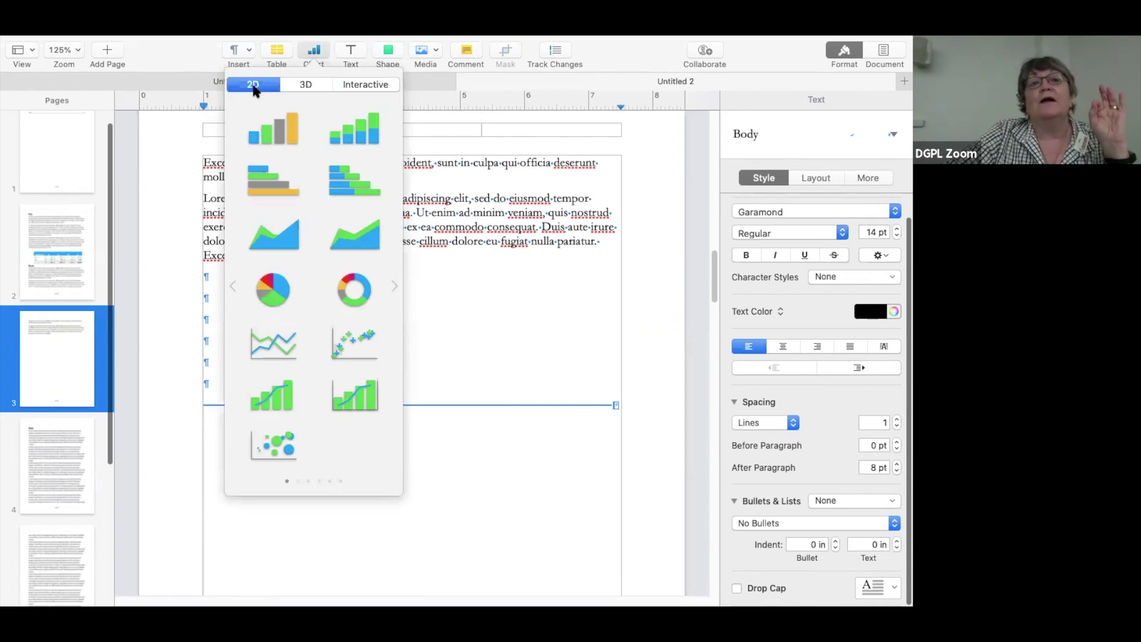
left_click(350, 85)
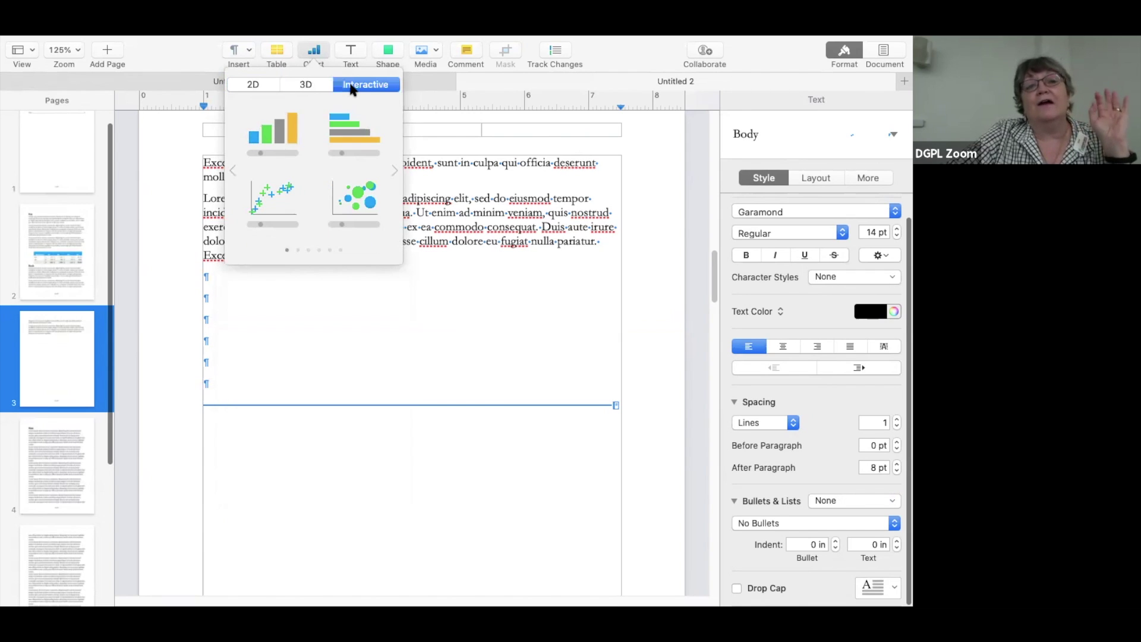
left_click(254, 86)
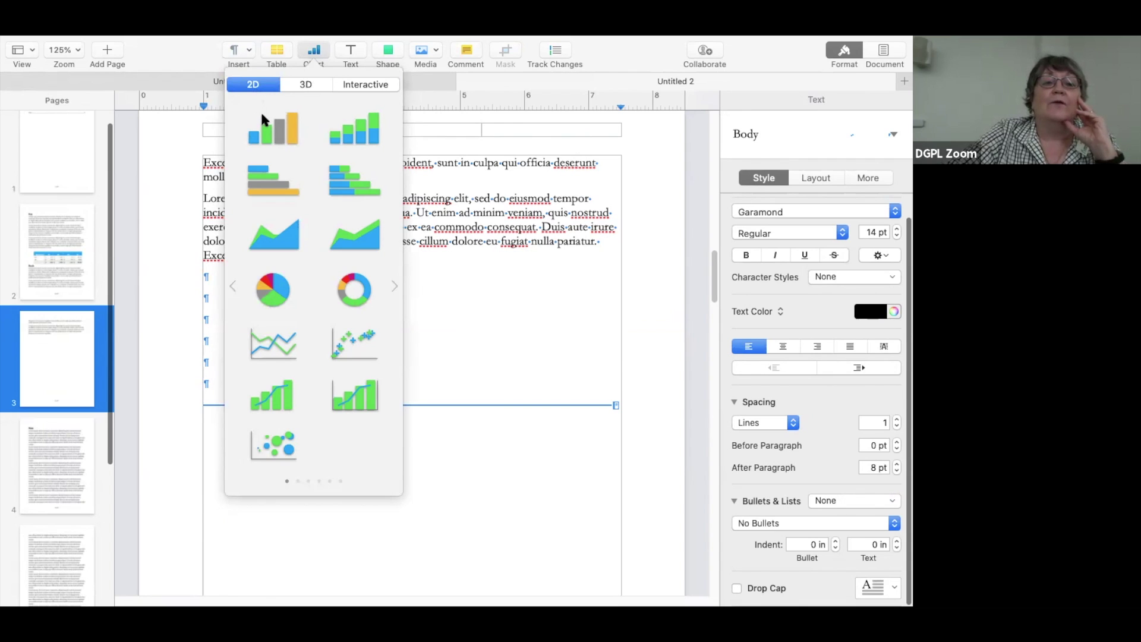
left_click(269, 144)
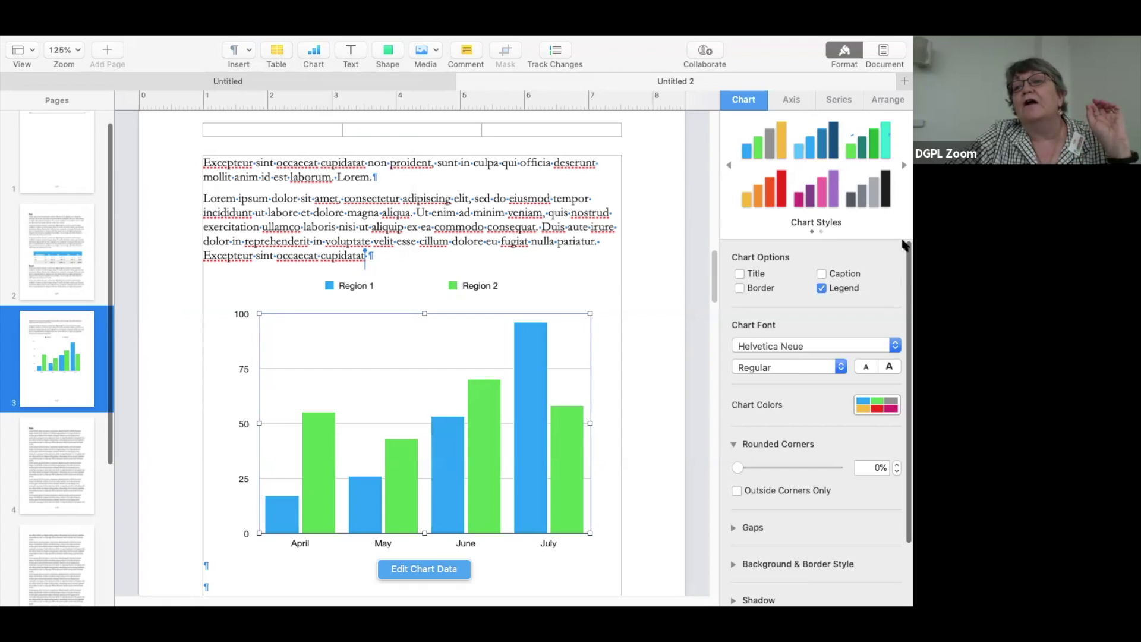
Browse the chart styles, turn on the chart's title and change its text to "Sales"
left_click(904, 165)
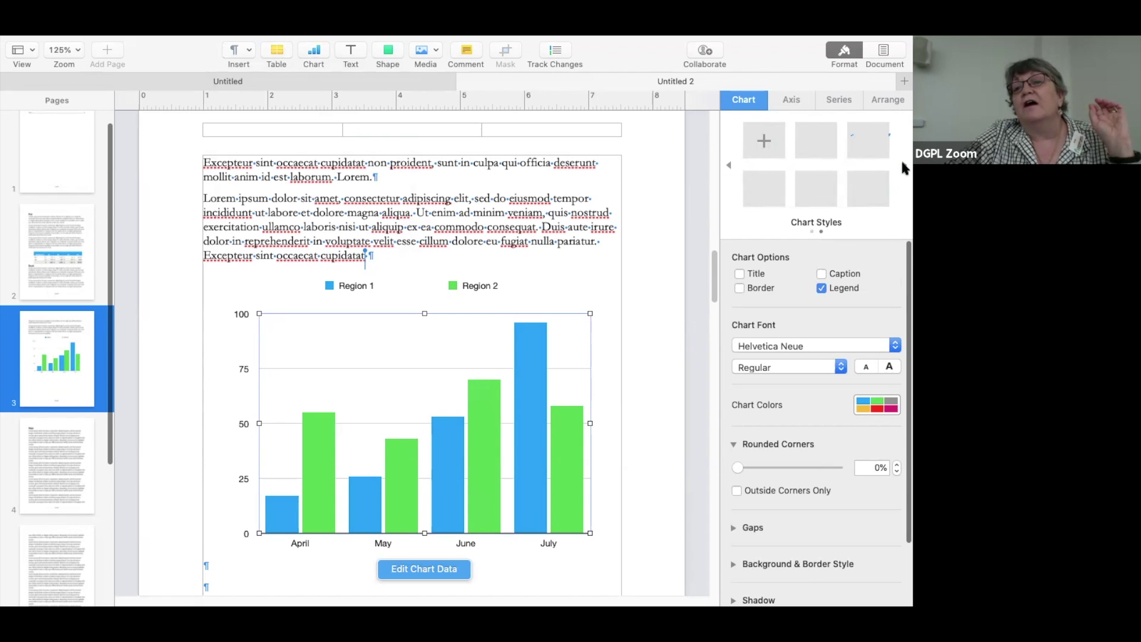
left_click(727, 165)
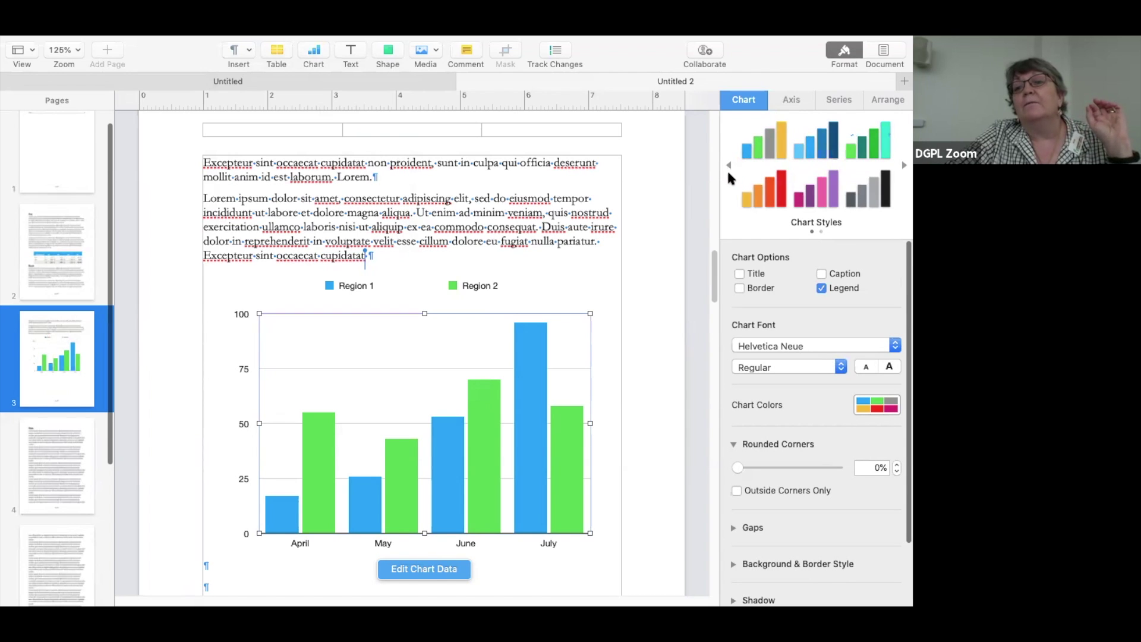
left_click(740, 274)
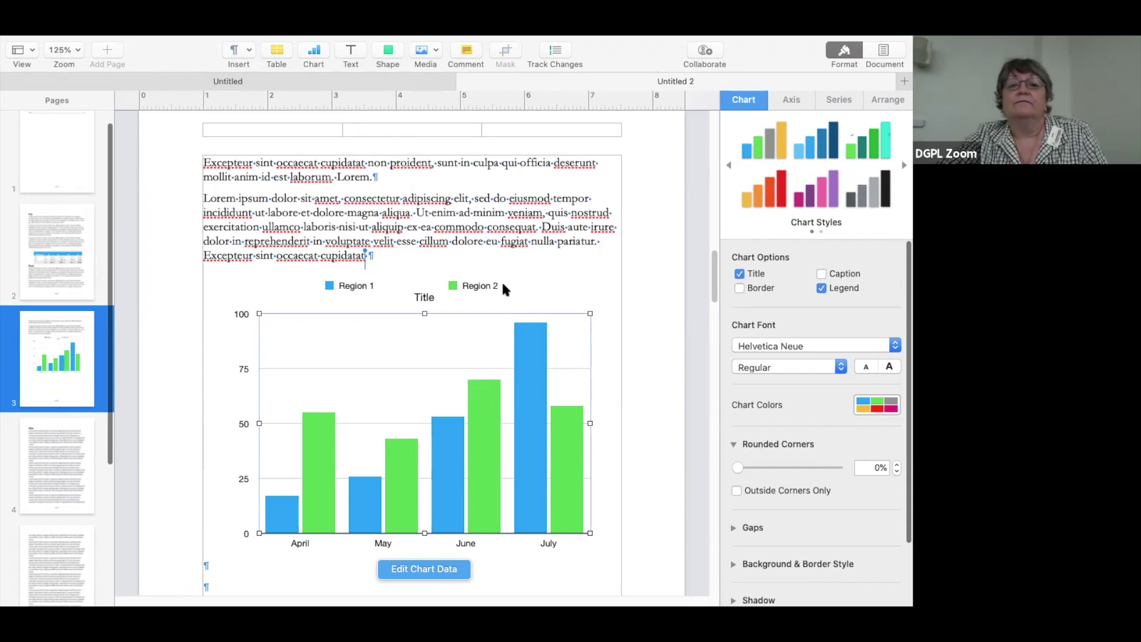
double_click(426, 297)
type("Sae")
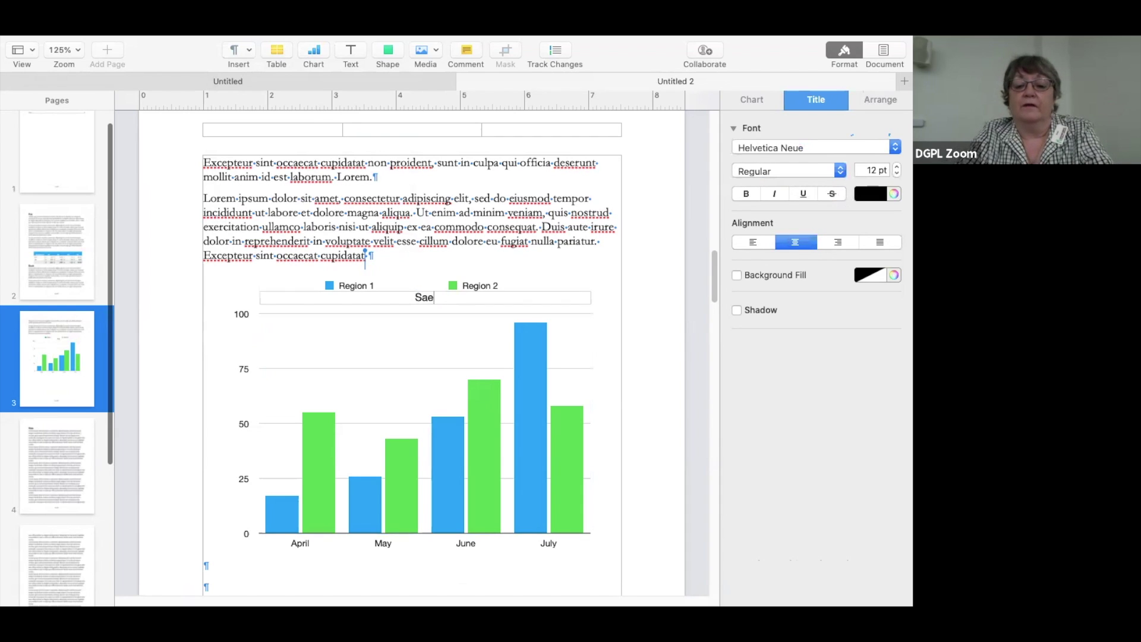
key("BackSpace")
type("les")
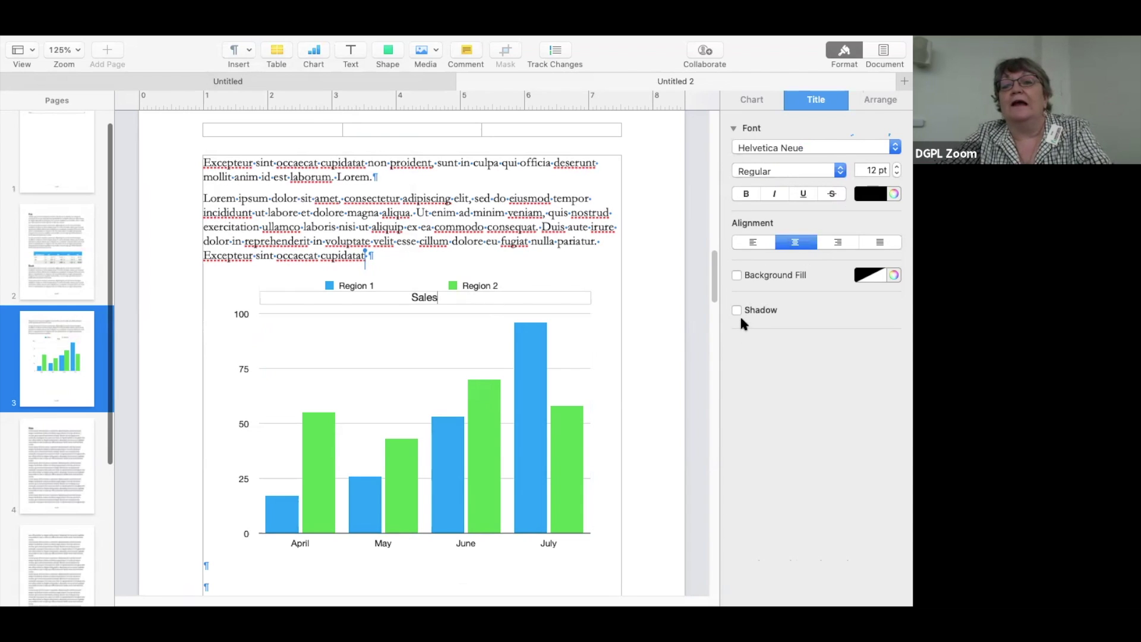
Hide the legend of the Sales chart
left_click(749, 99)
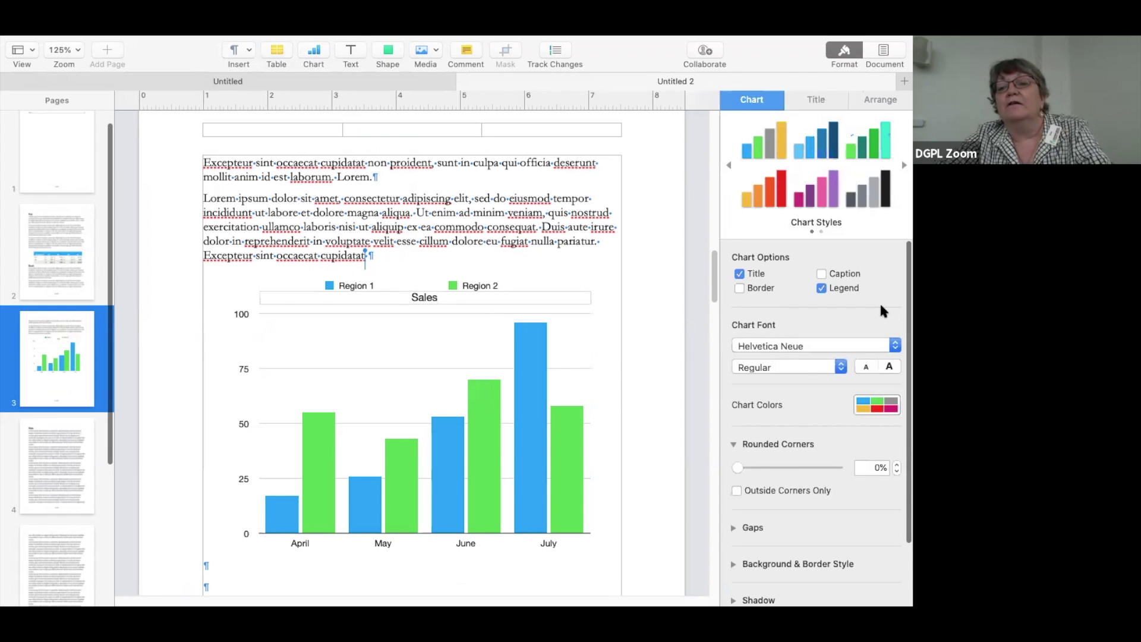
scroll(902, 402, "down", 3)
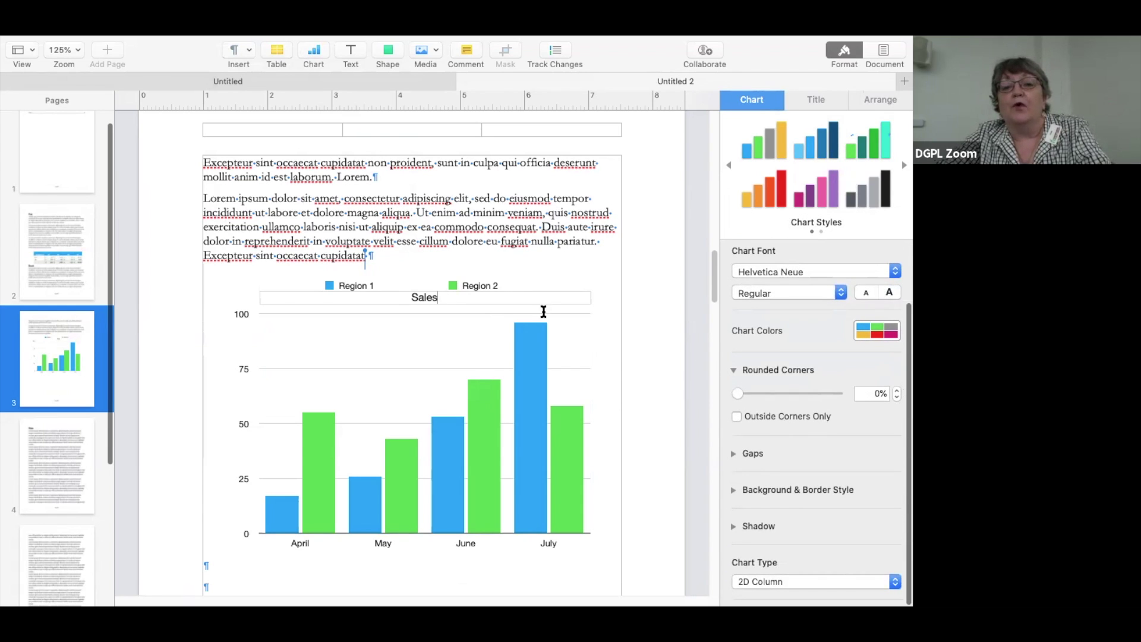
left_click(525, 344)
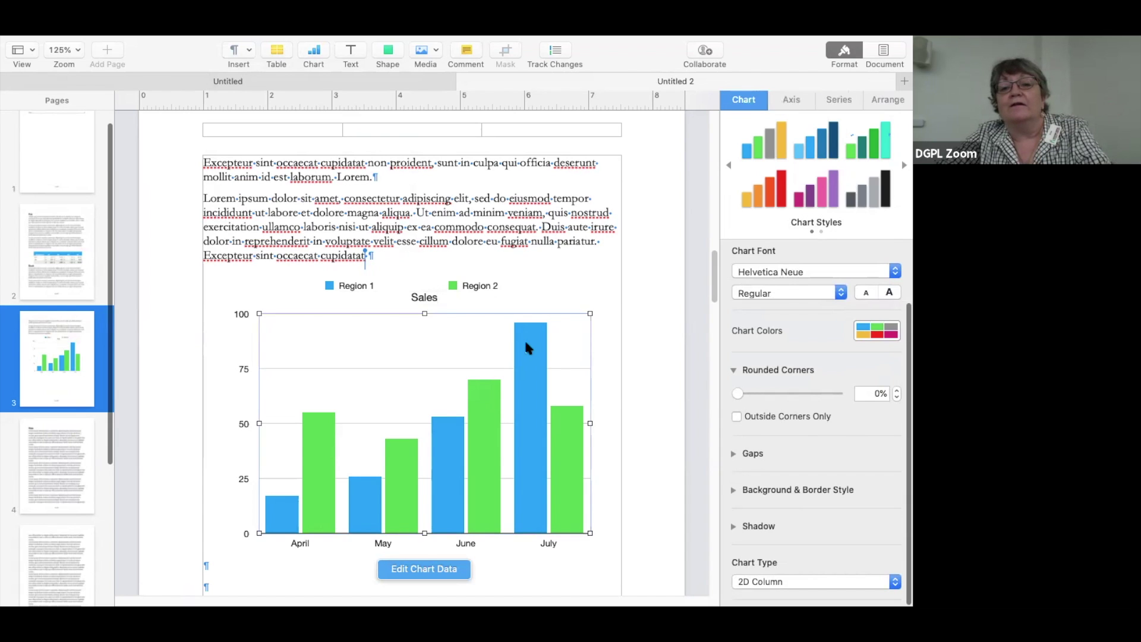
left_click(751, 98)
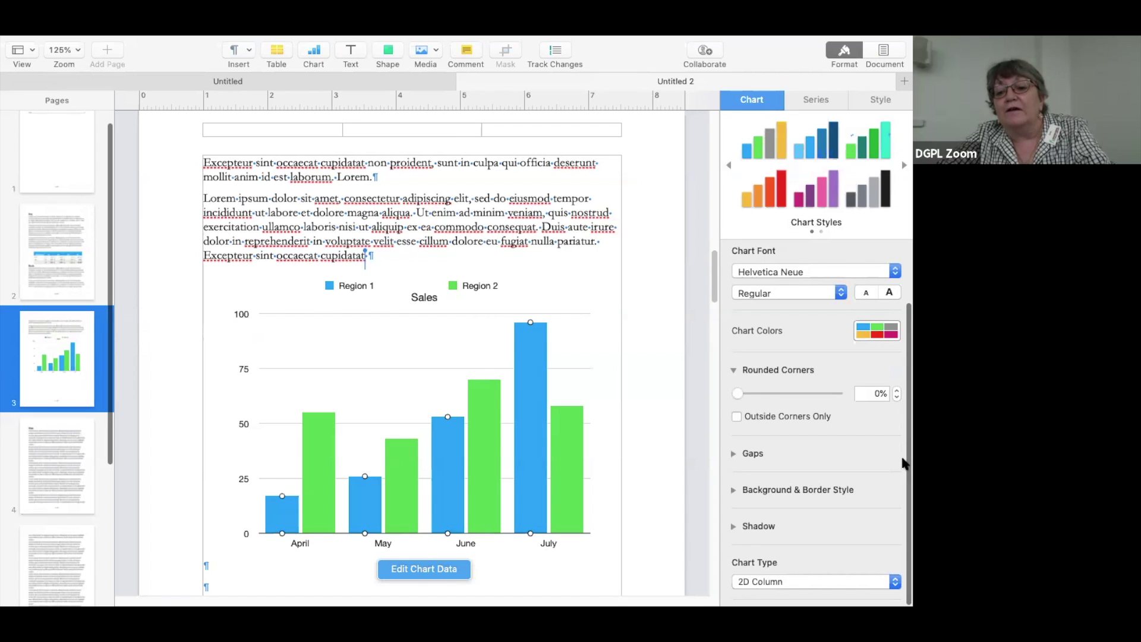
scroll(903, 463, "up", 3)
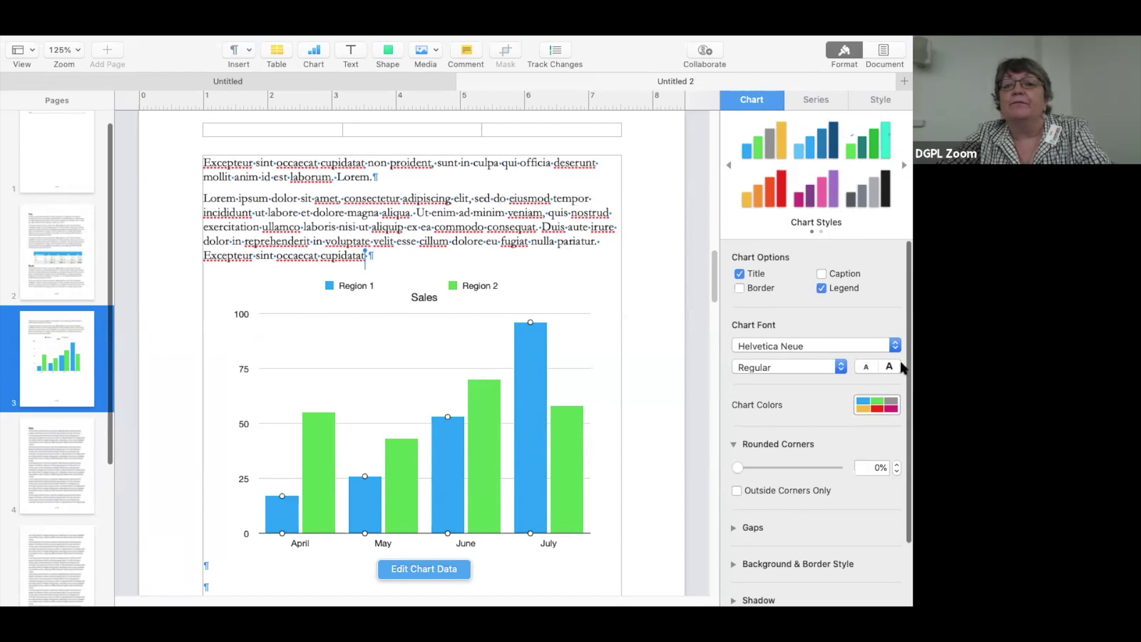
left_click(817, 289)
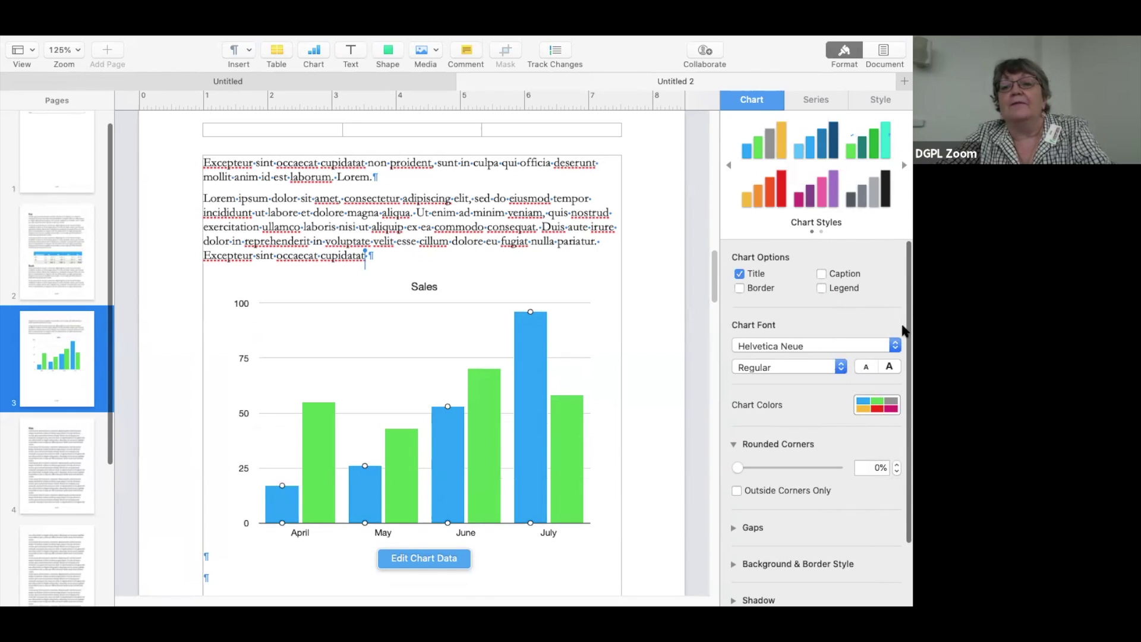
Open the chart's data for editing and replace the Region 1 and Region 2 labels with the two salespeople's first names
scroll(902, 331, "down", 3)
mouse_move(715, 285)
left_mouse_down()
mouse_move(715, 334)
mouse_move(714, 280)
left_mouse_up()
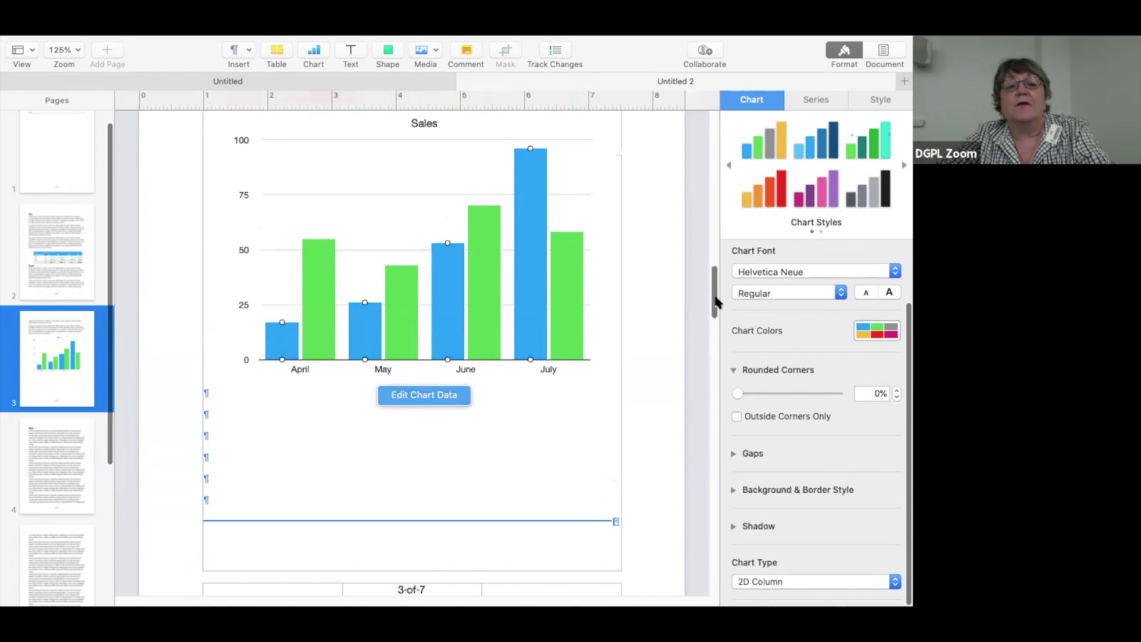
left_click(410, 397)
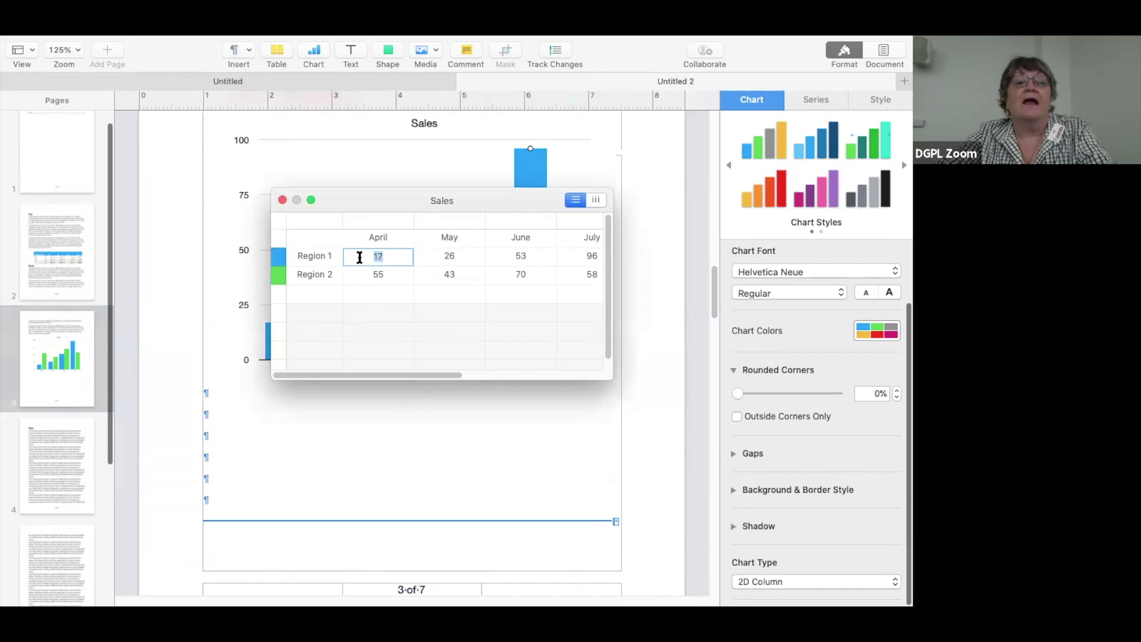
left_click(318, 251)
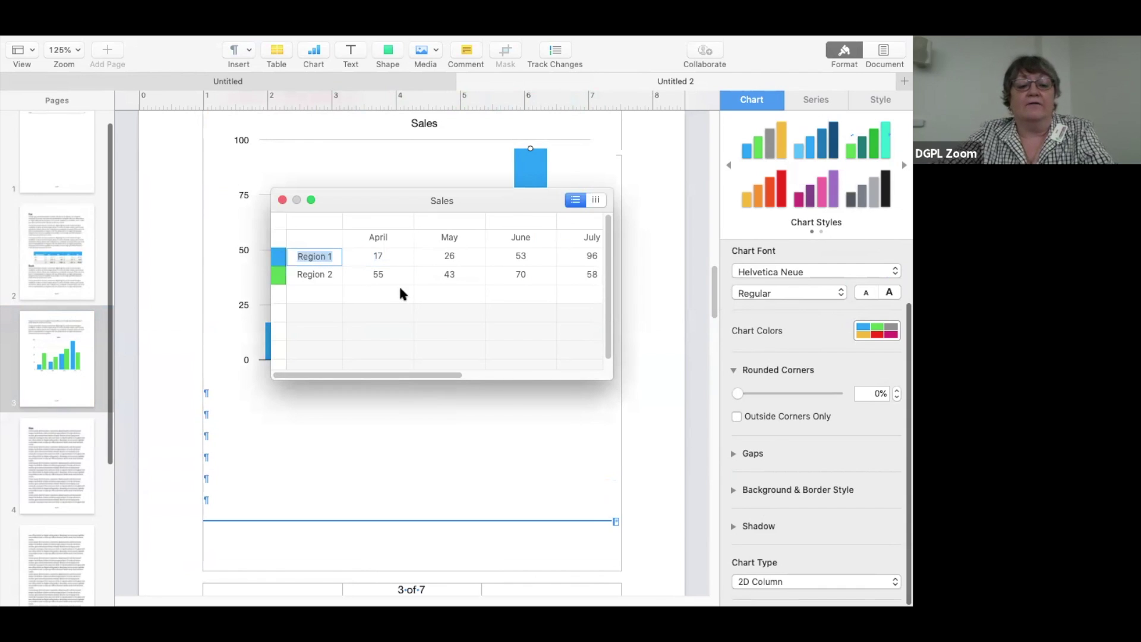
type("Roy")
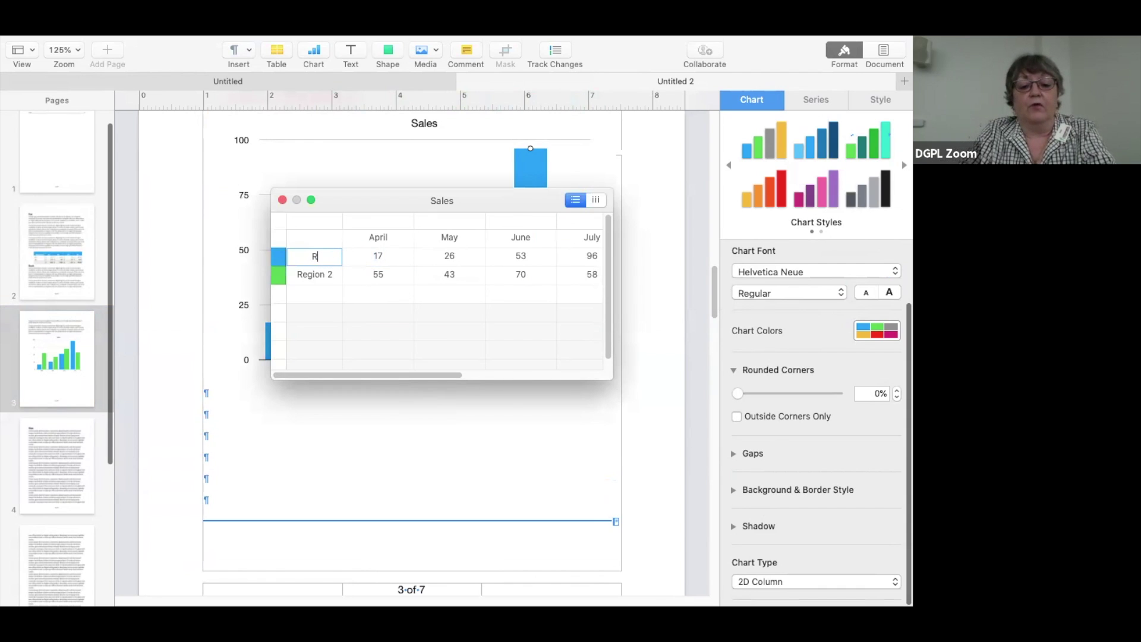
left_click(313, 277)
type("N")
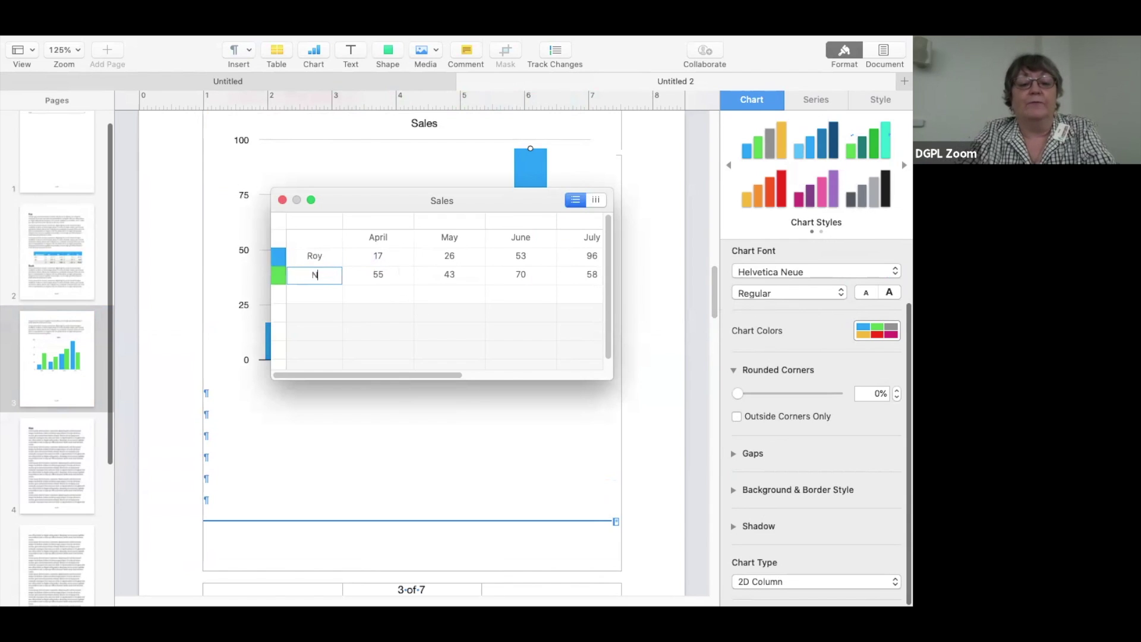
type("adine")
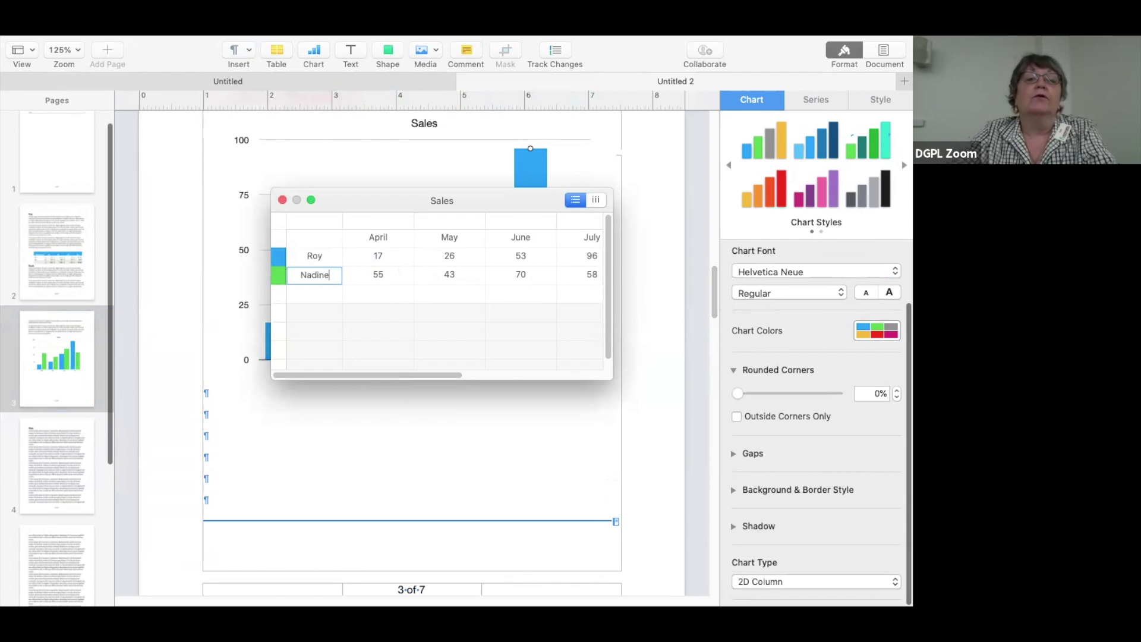
Rename the chart data's four month headings as Q1, Q2, Q3 and Q4
left_click(389, 252)
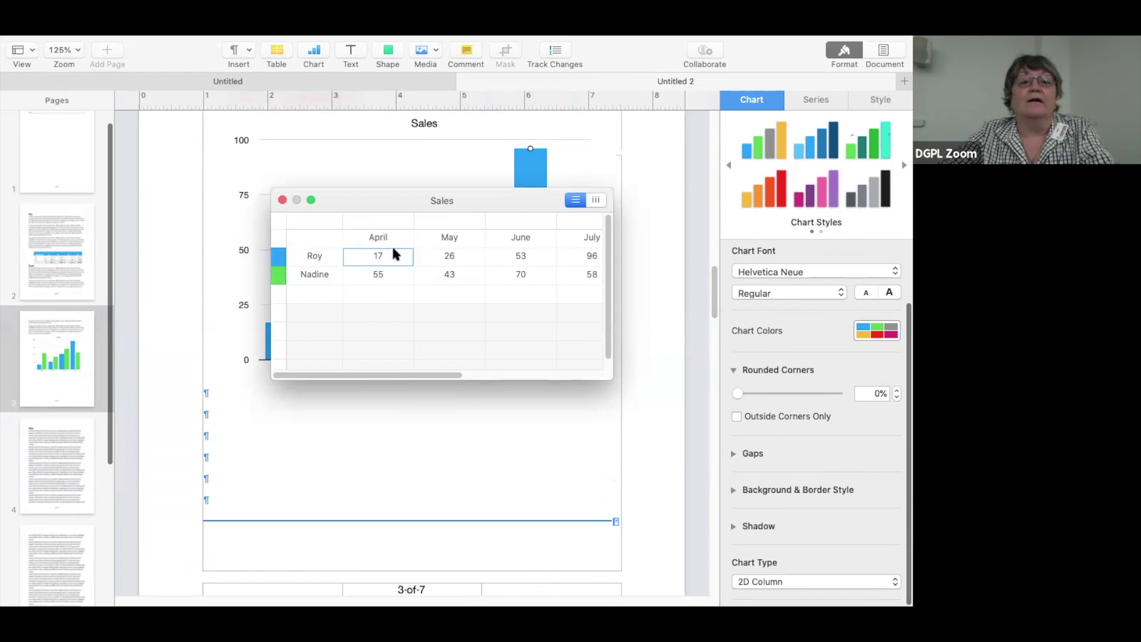
left_click(390, 238)
type("Q")
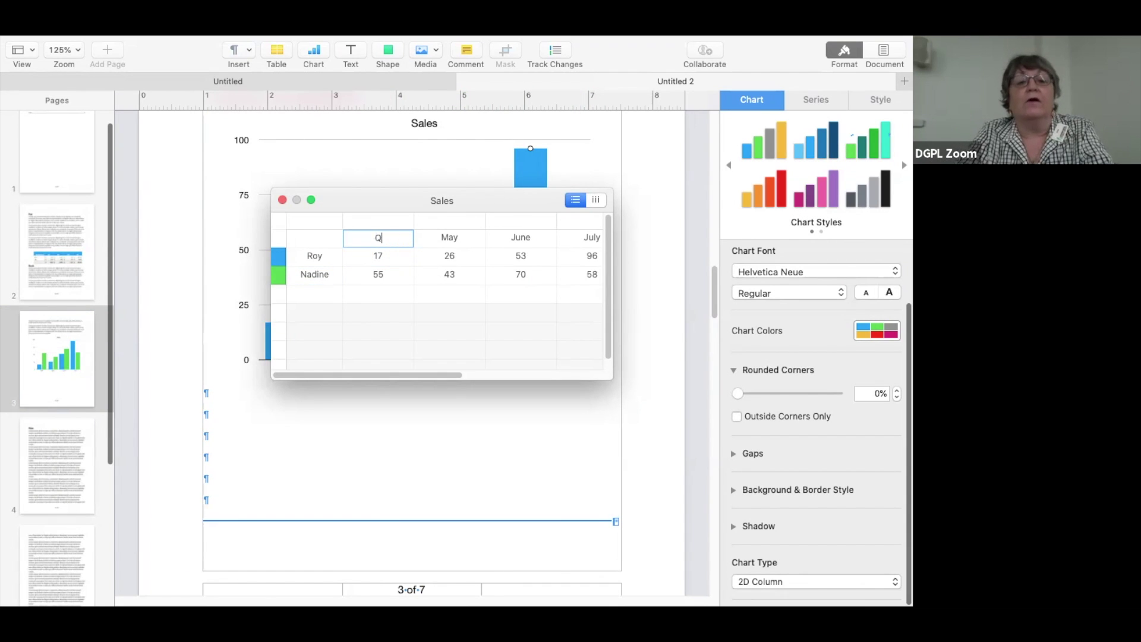
type("1")
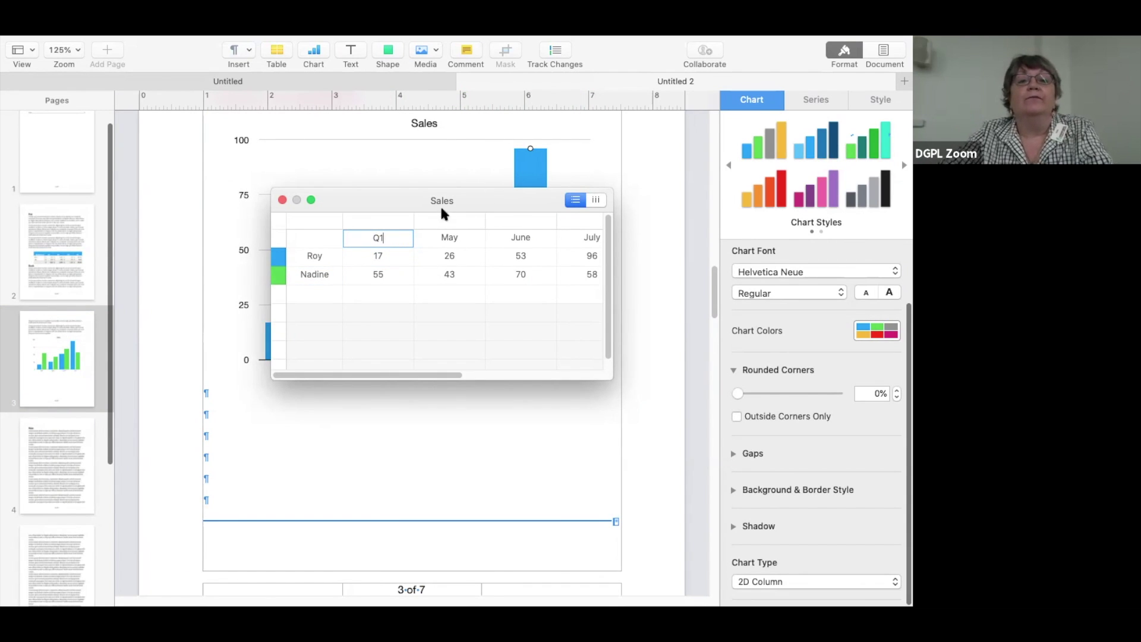
left_click(434, 240)
type("Q2")
left_click(498, 233)
type("Q3")
left_click(581, 233)
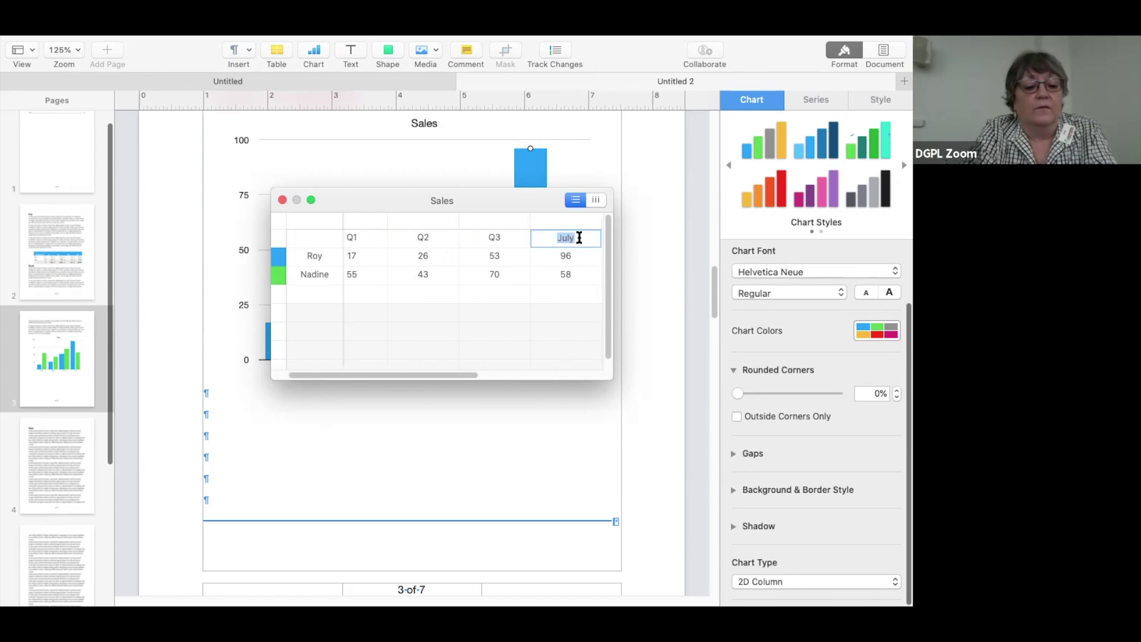
type("Q4")
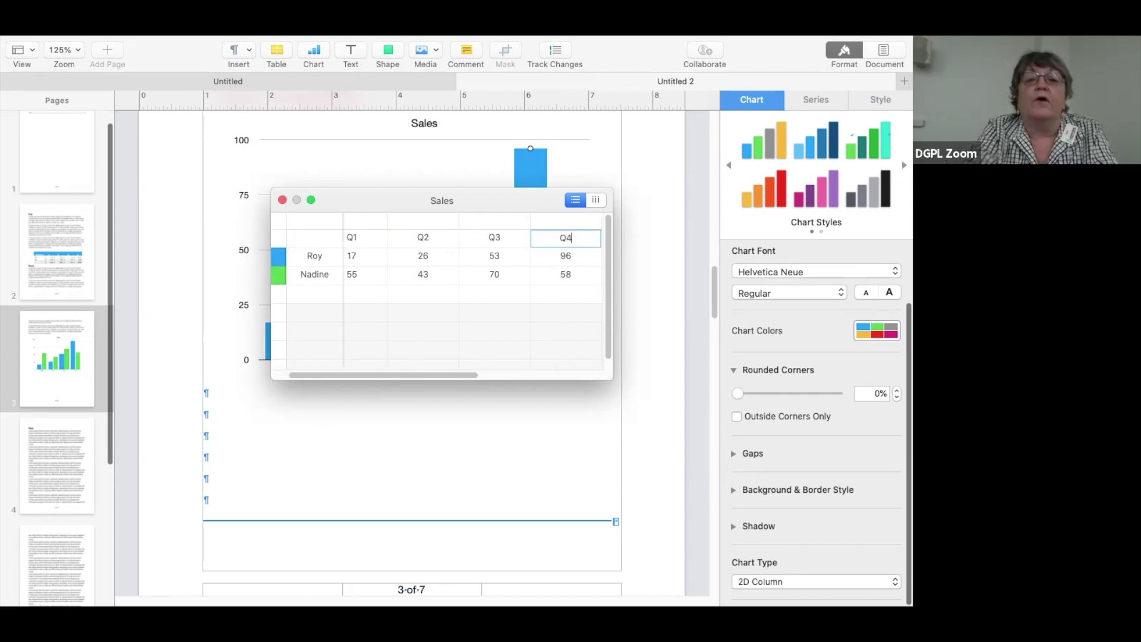
Set the Q1 chart values to 456 for the first series and 4569 for the second
left_click_drag(469, 375, 421, 372)
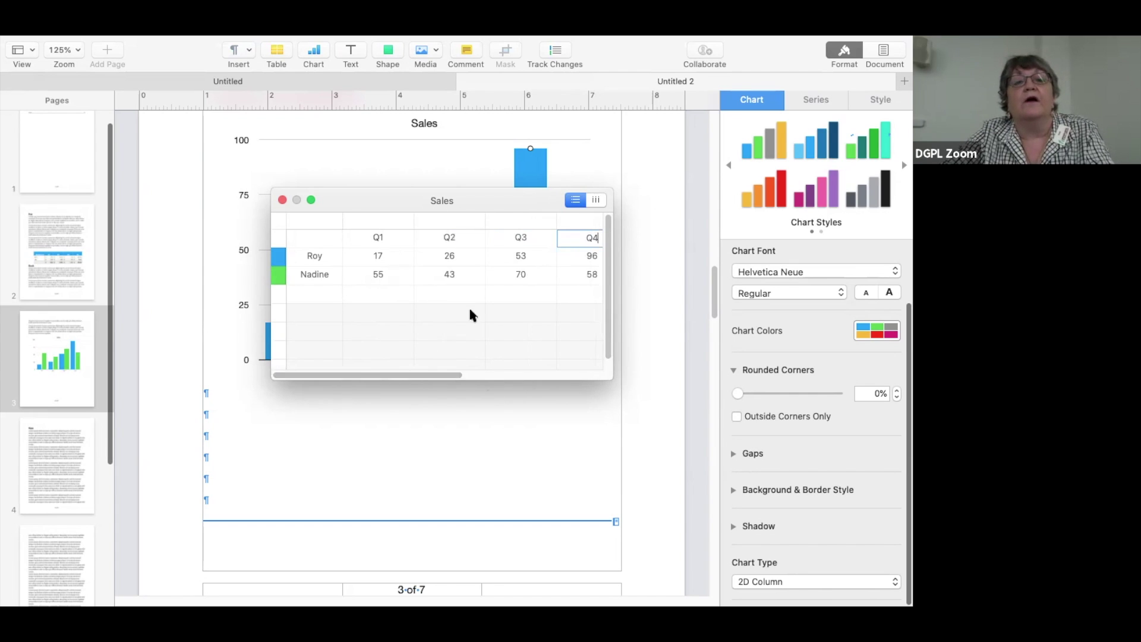
left_click(381, 262)
type("456")
left_click(381, 272)
type("456")
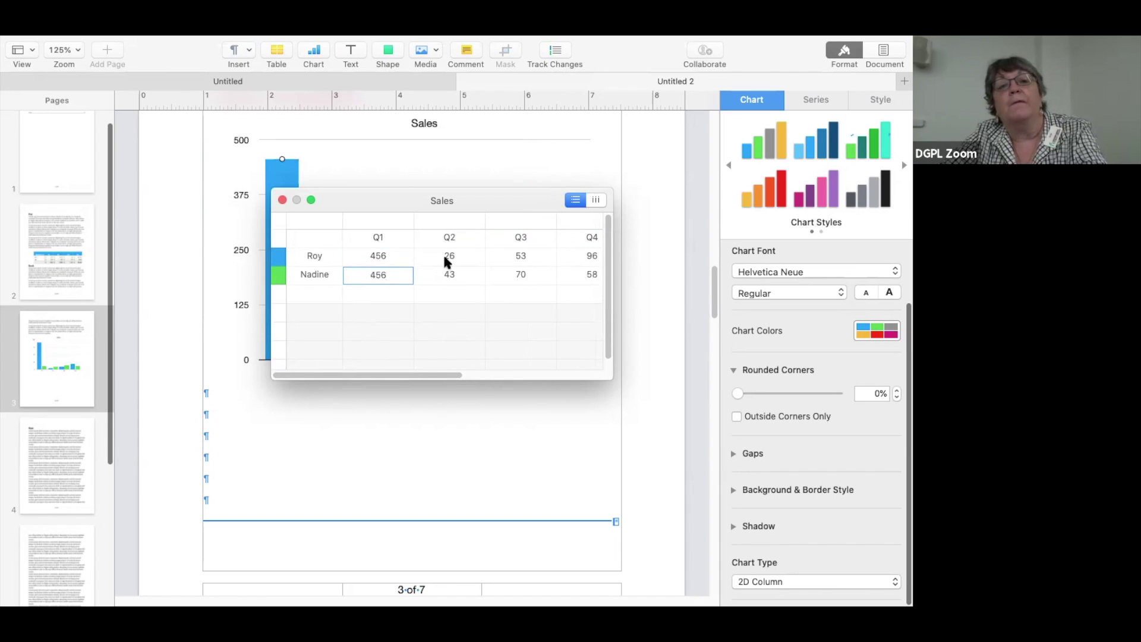
type("9")
Set the Q2 chart values to 2600 for the first series and 7788 for the second
left_click(427, 256)
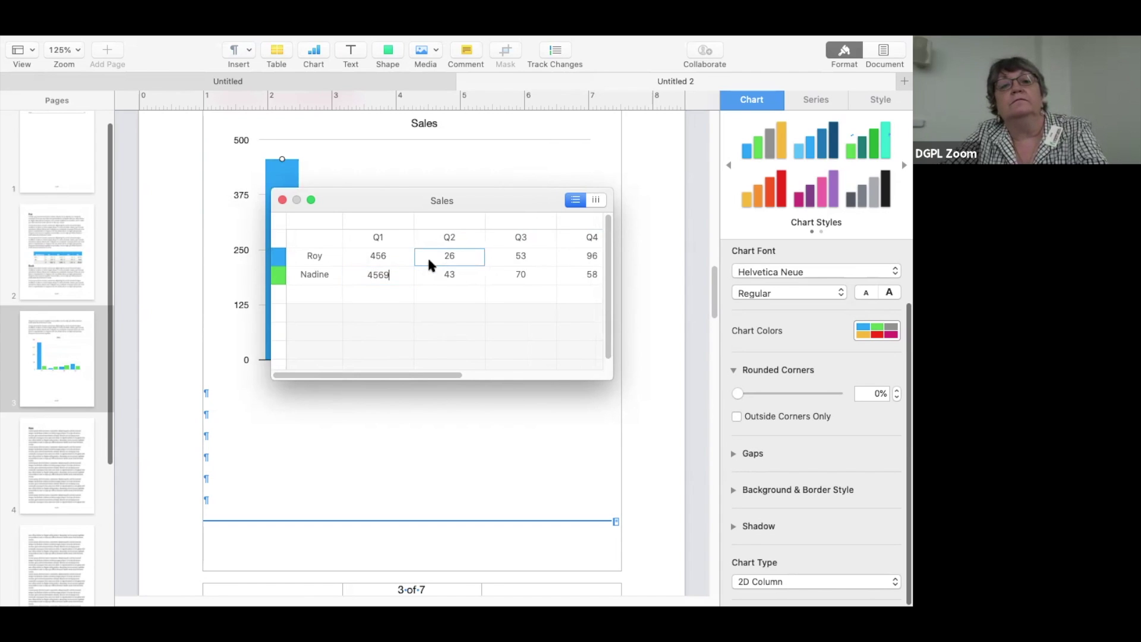
type("00")
left_click(455, 275)
double_click(455, 275)
type("77")
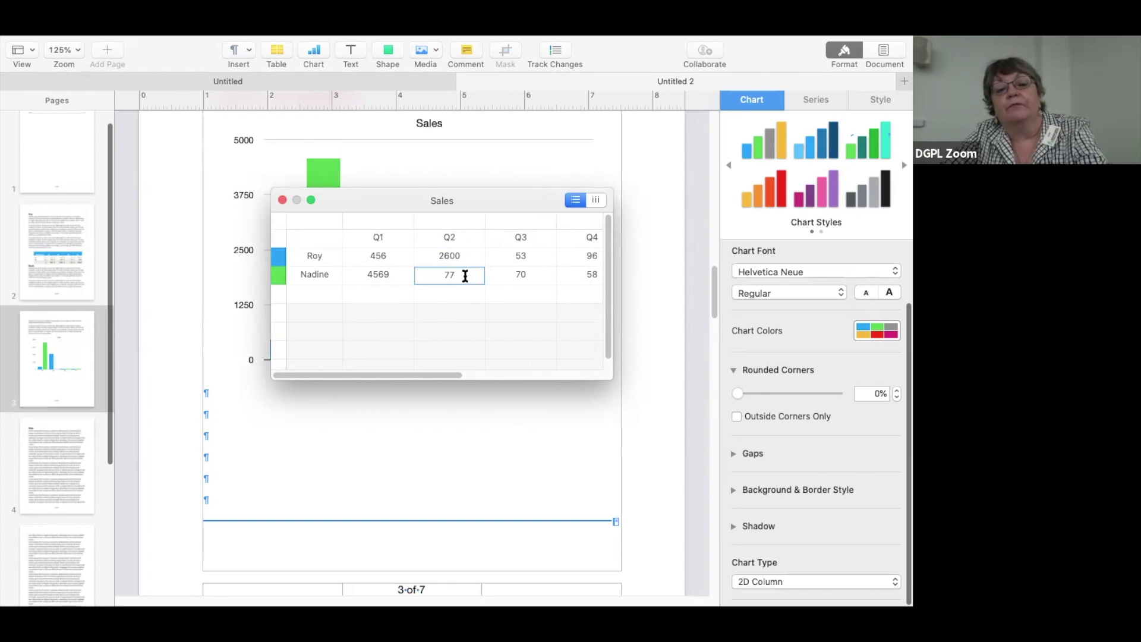
type("88")
Set the Q3 chart values to 7090 for the second series and 5332 for the first
left_click(527, 278)
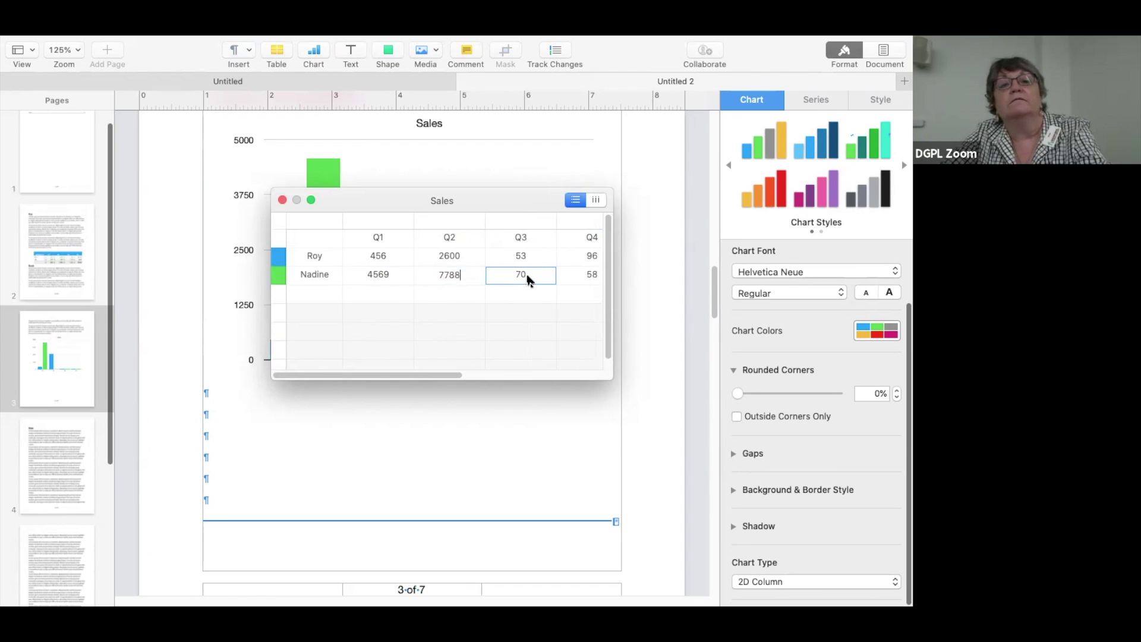
type("7090")
left_click(526, 253)
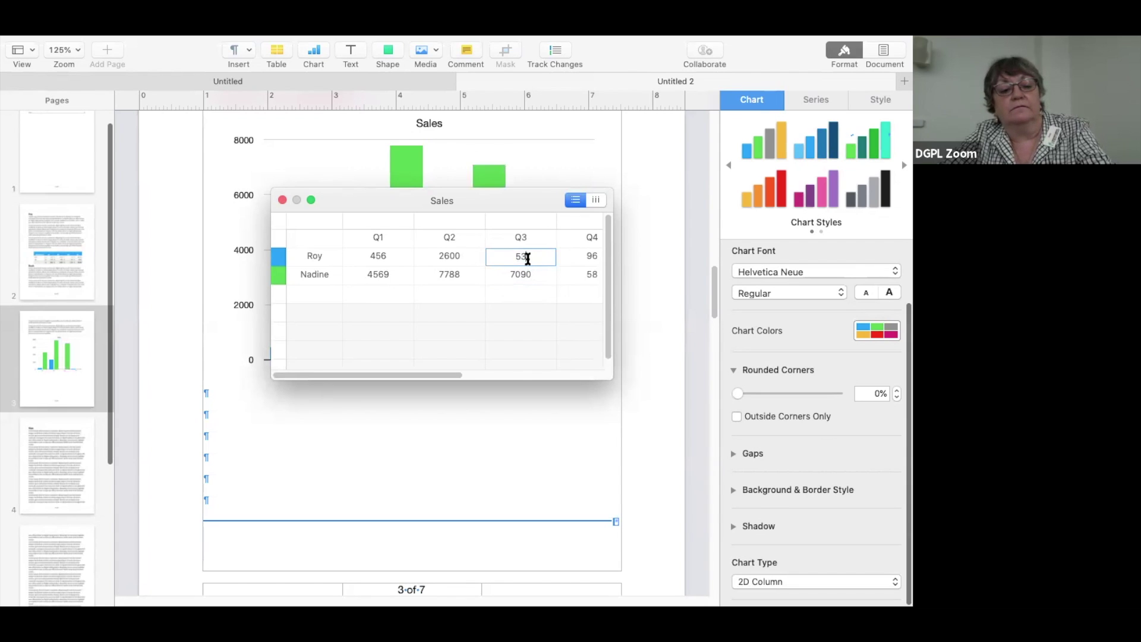
type("5332")
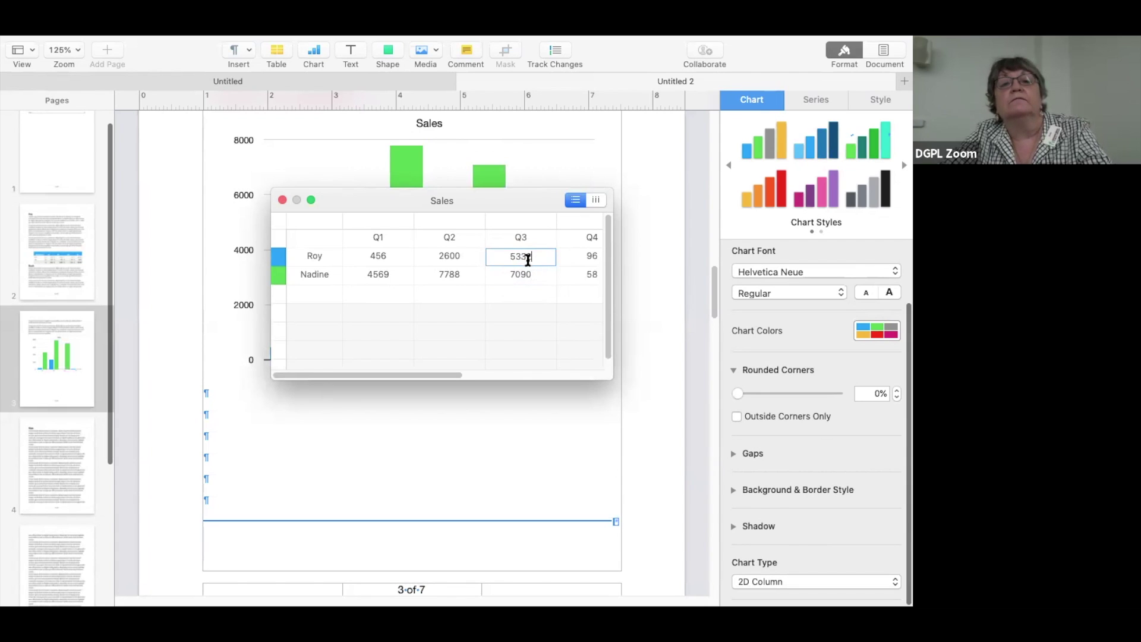
Set the Q4 chart values to 9699 for the first series and 5844 for the second, and close the chart data
left_click(565, 257)
type("99")
left_click(575, 270)
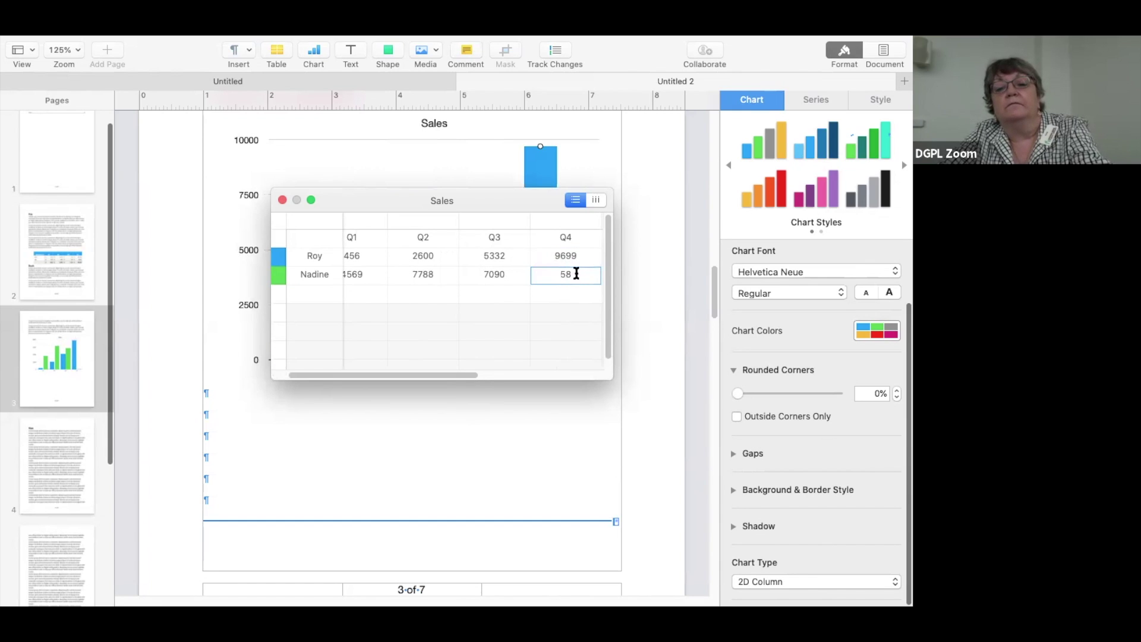
type("5844")
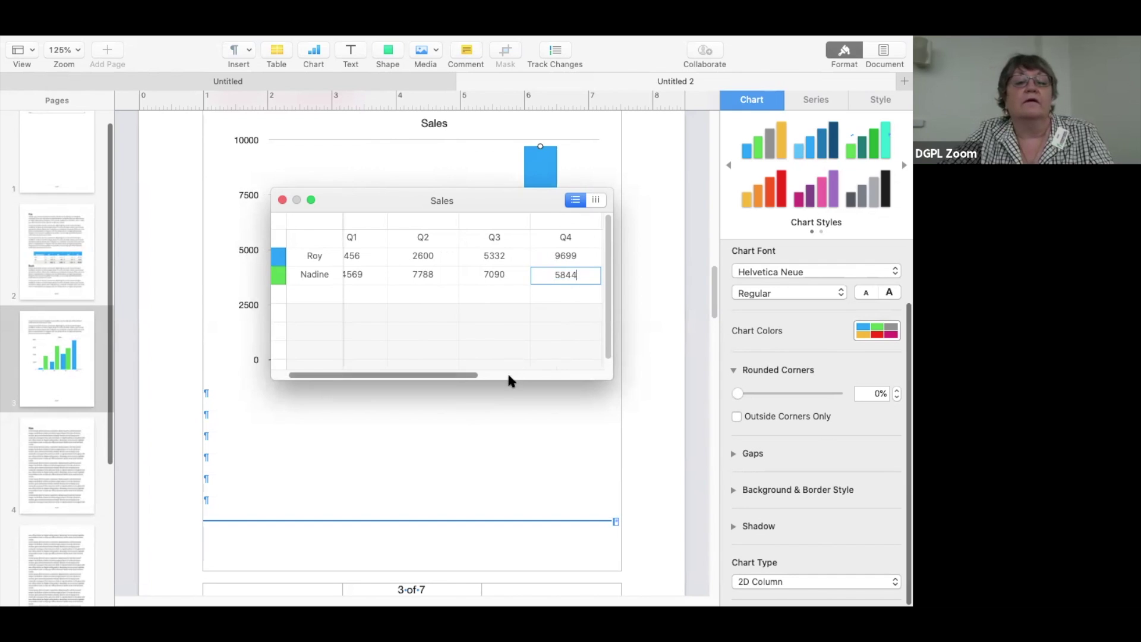
left_click(507, 429)
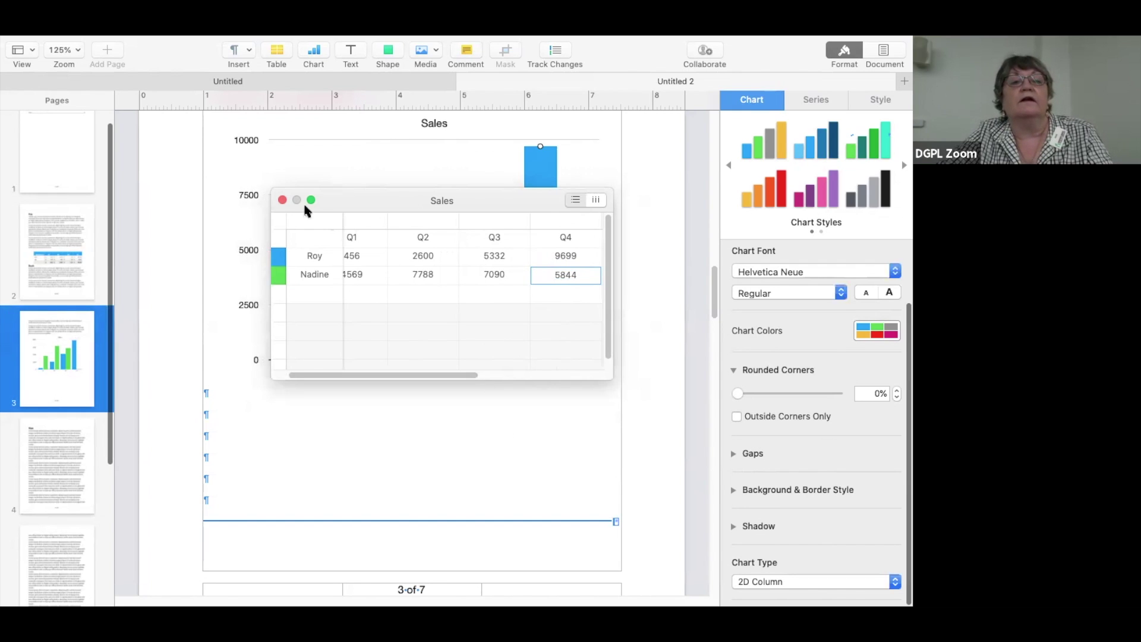
left_click(282, 200)
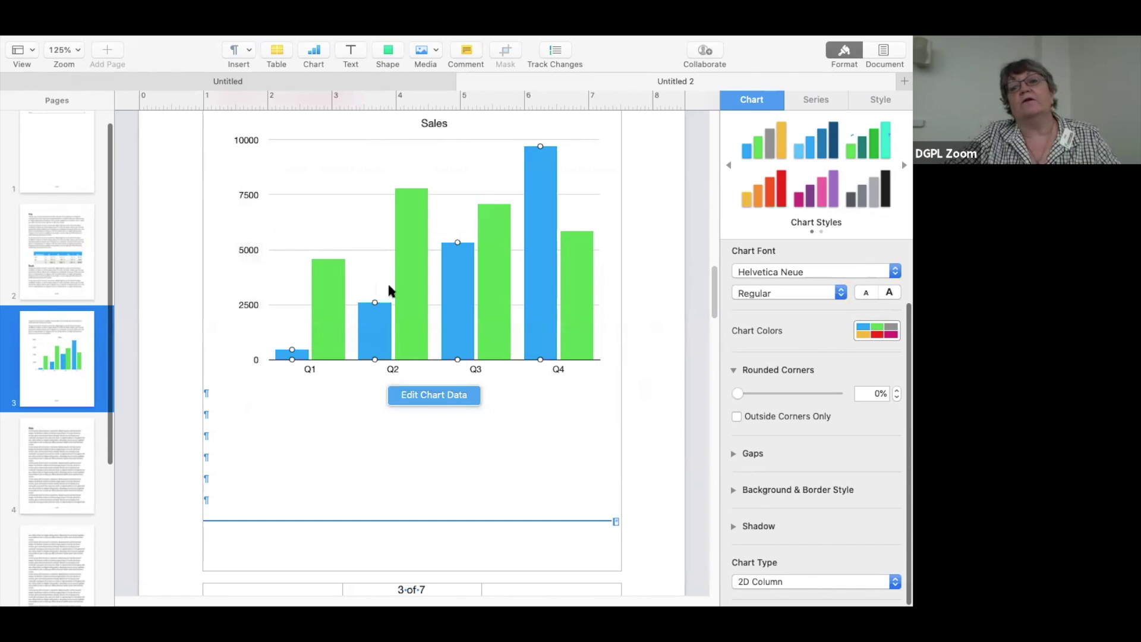
Add value labels to the blue chart series, trying the Percentage format and settling on the Number format
left_click(816, 101)
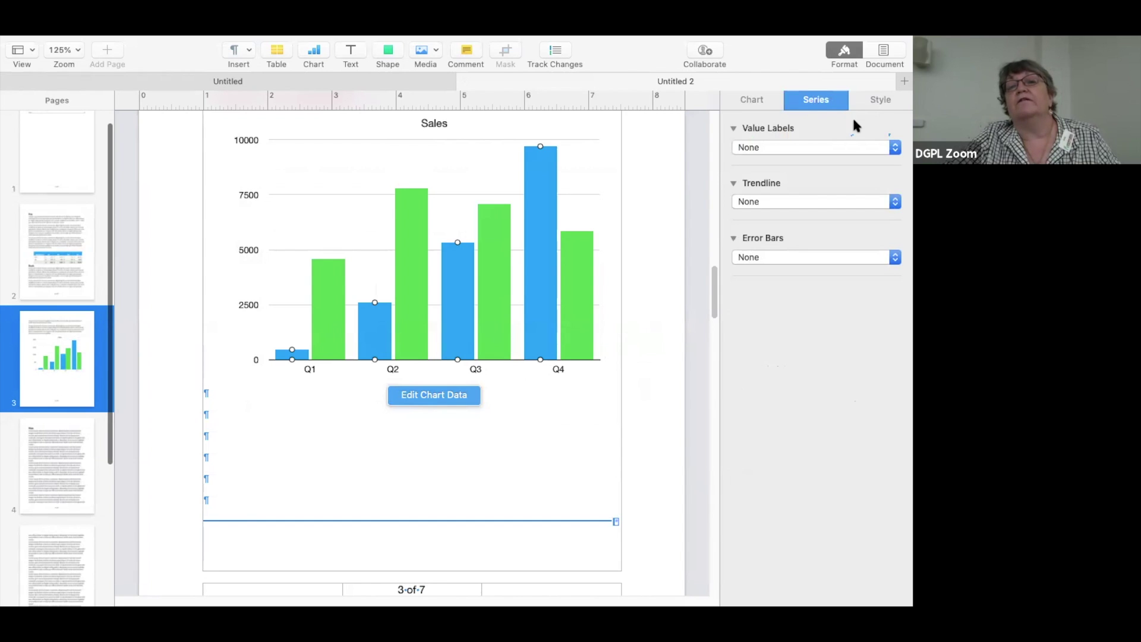
left_click(896, 148)
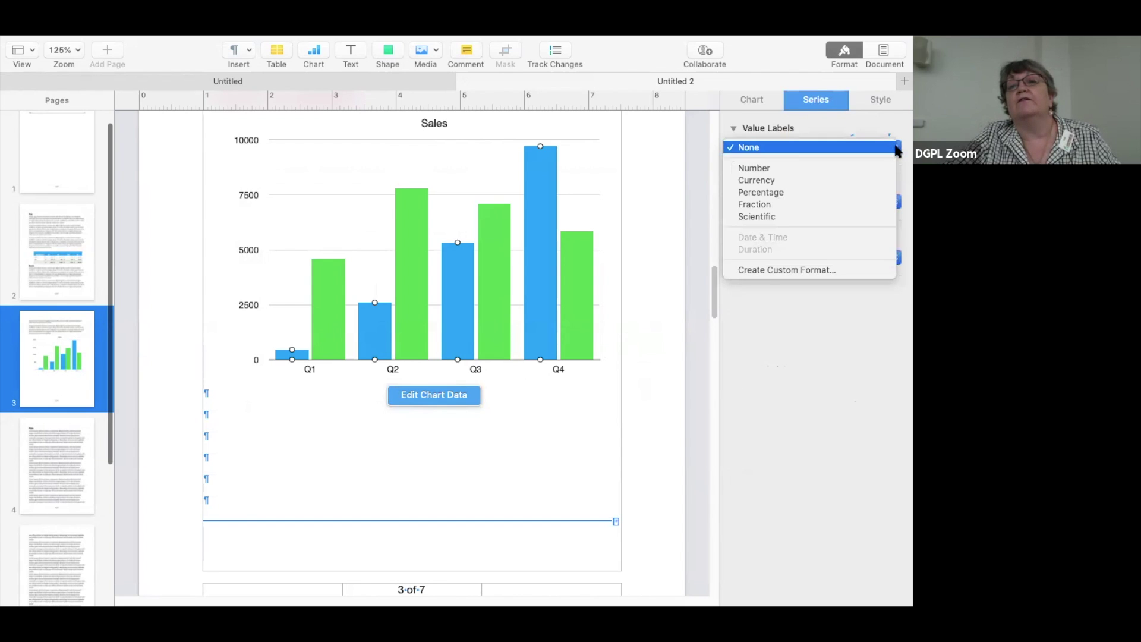
left_click(825, 192)
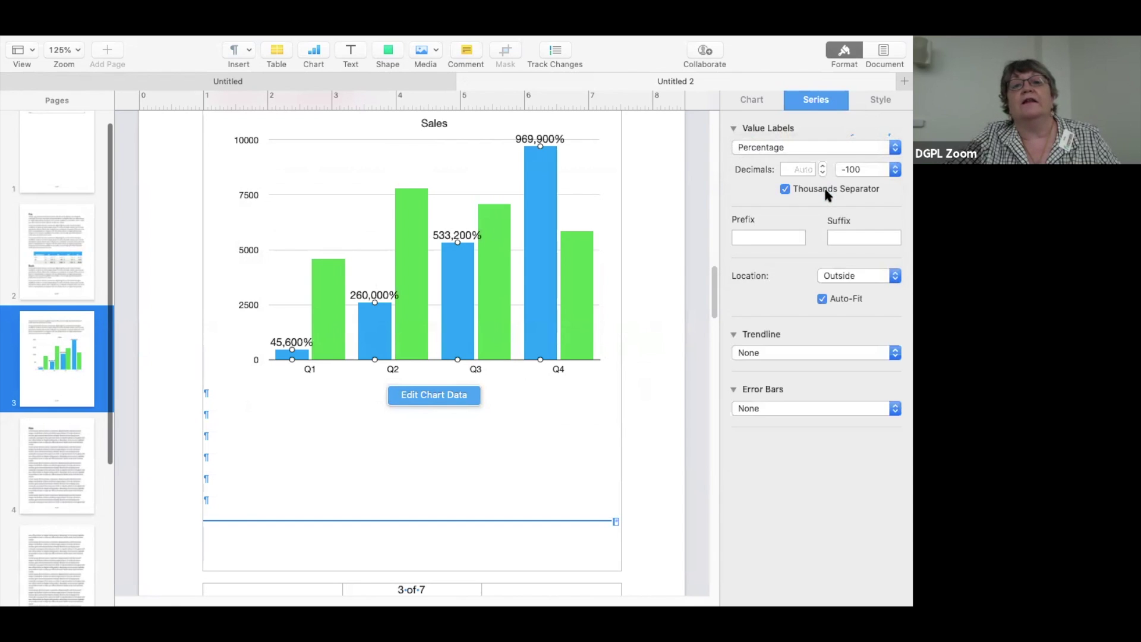
left_click(894, 148)
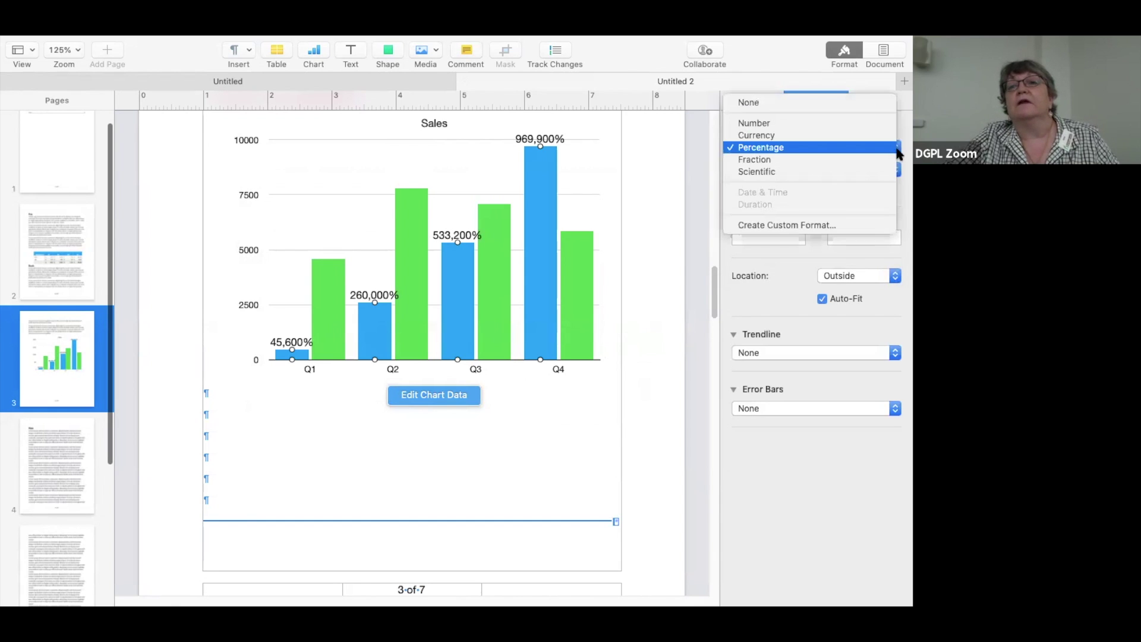
left_click(824, 122)
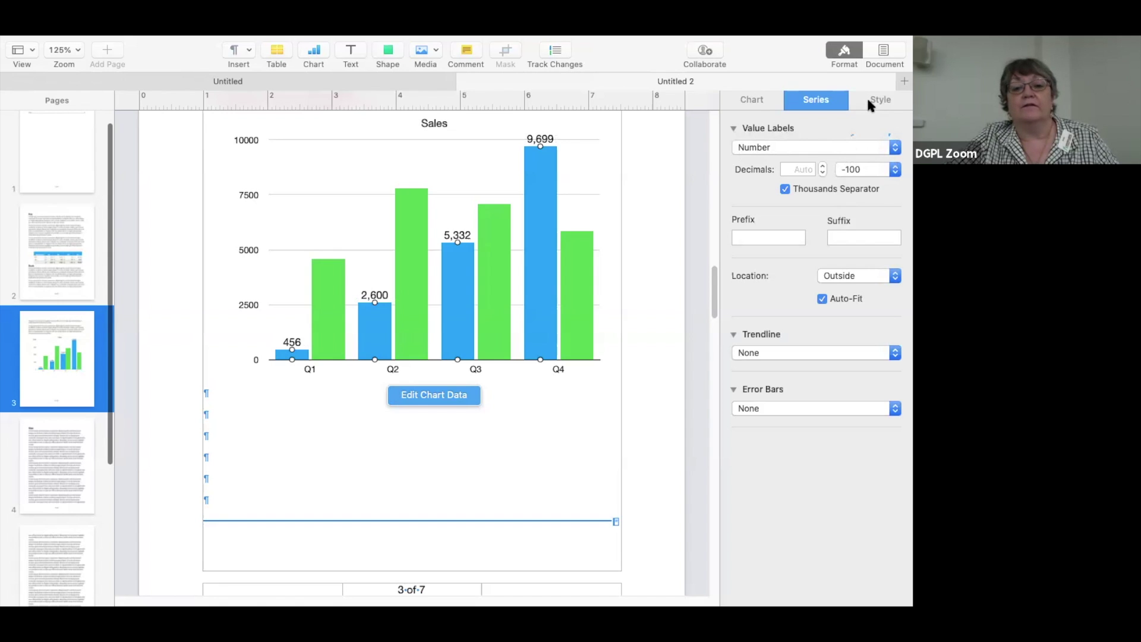
Place the insertion point at the start of a Lorem ipsum paragraph on page 5 and open the Photos media browser
left_click_drag(713, 296, 712, 372)
left_click(757, 99)
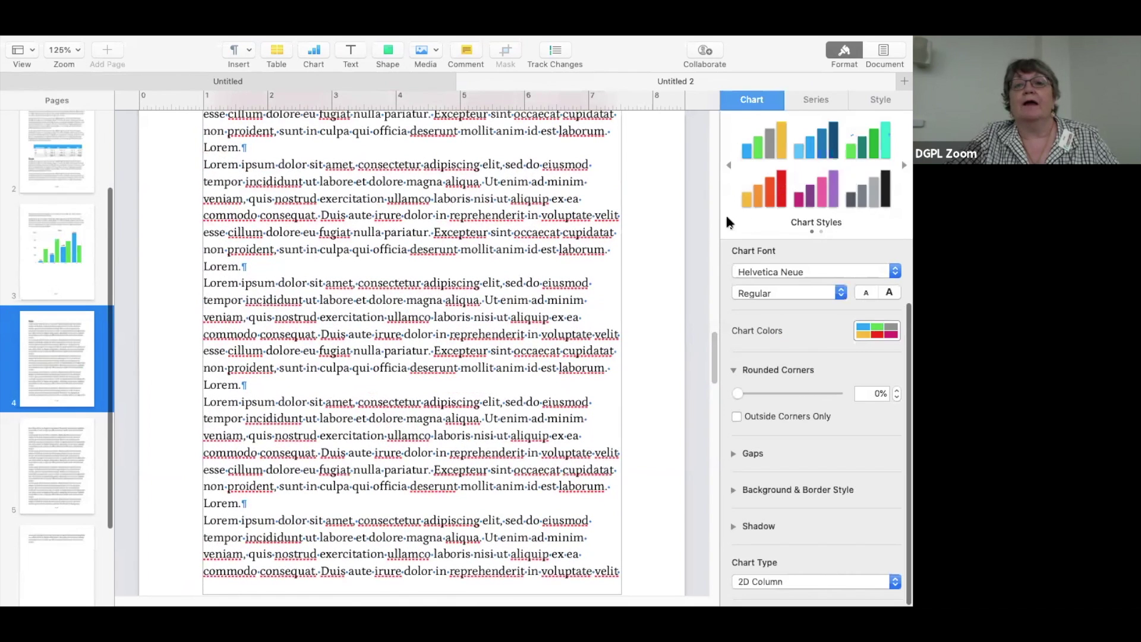
left_click_drag(711, 361, 719, 399)
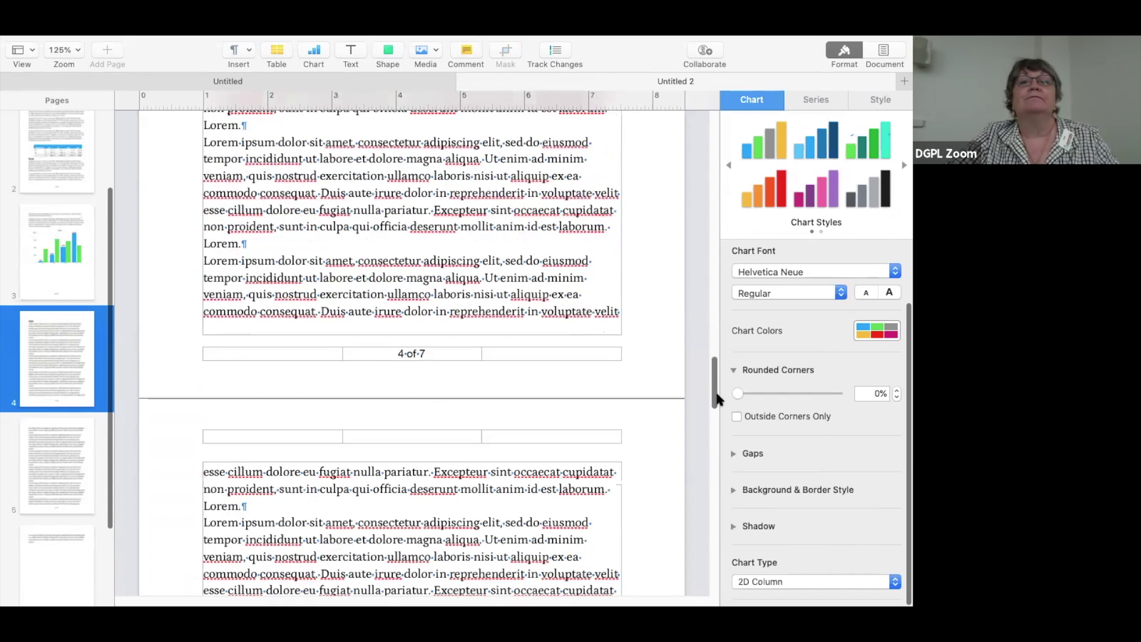
left_click_drag(718, 399, 721, 443)
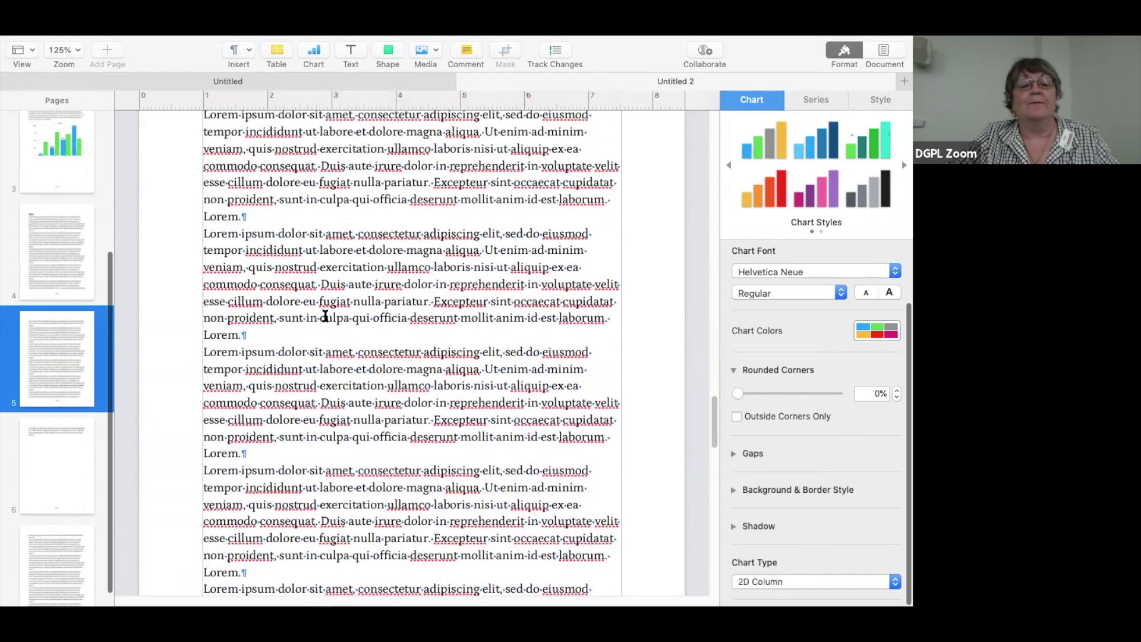
left_click(204, 351)
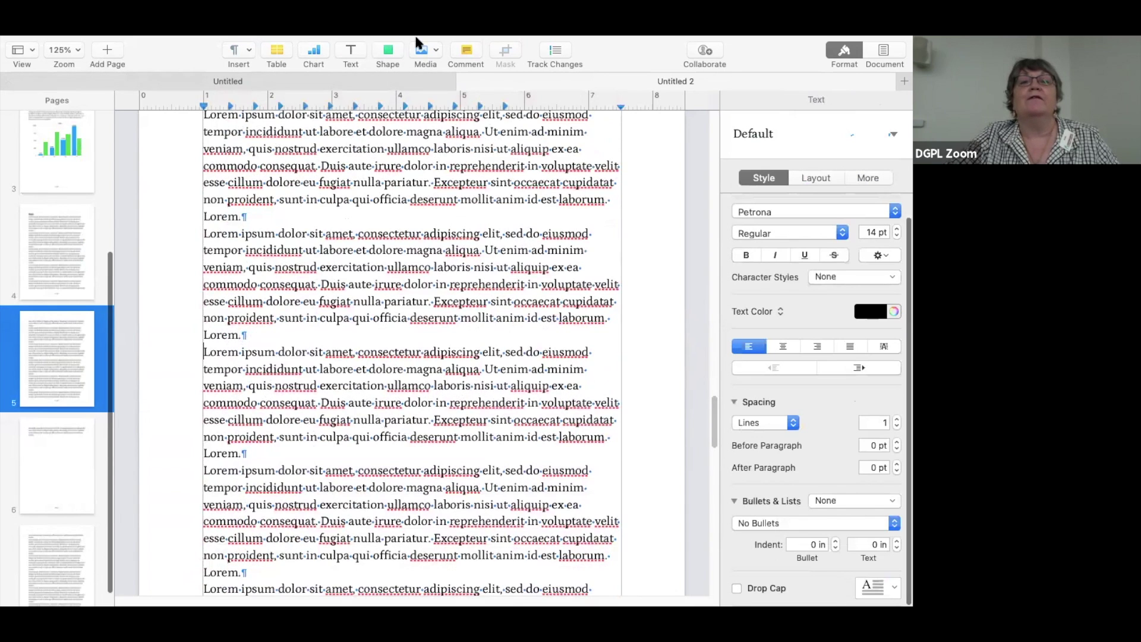
left_click(437, 50)
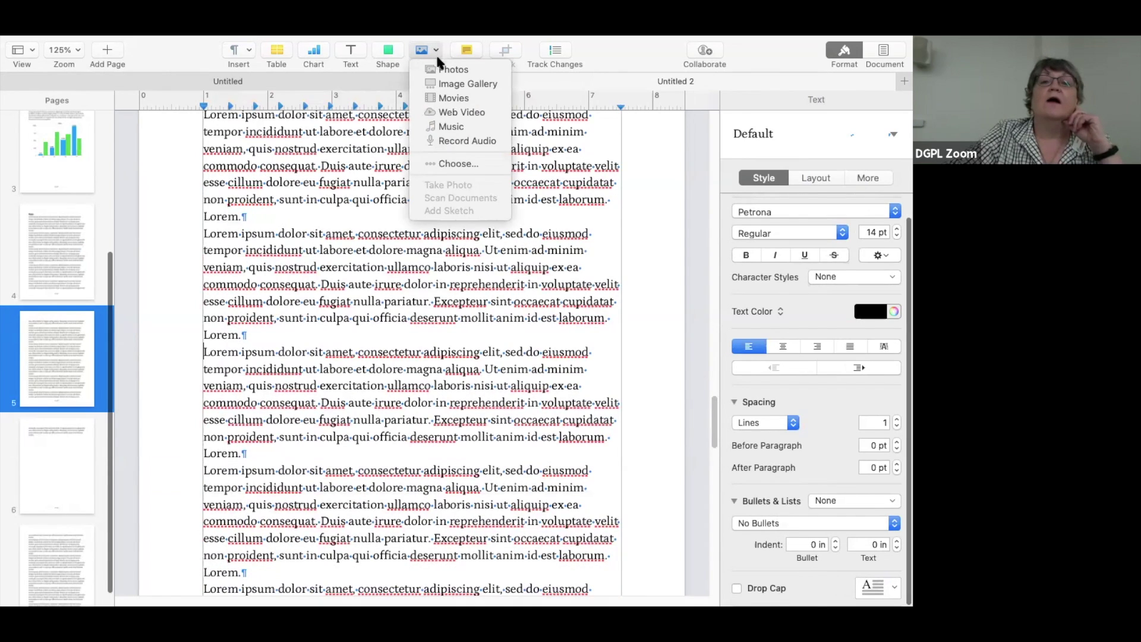
left_click(437, 63)
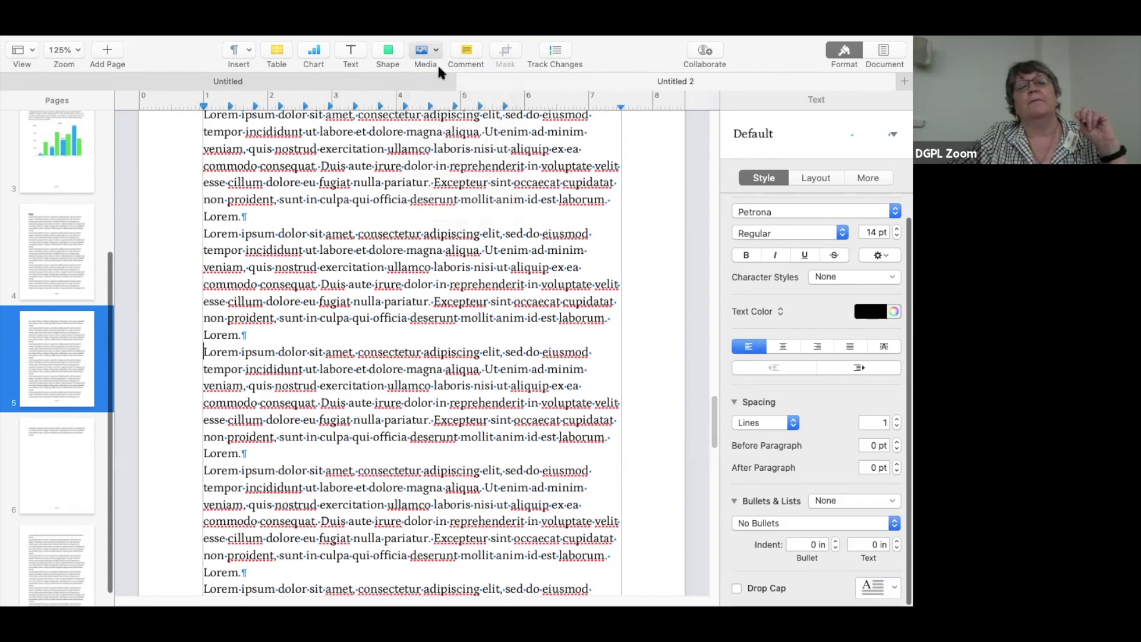
left_click_drag(467, 263, 419, 87)
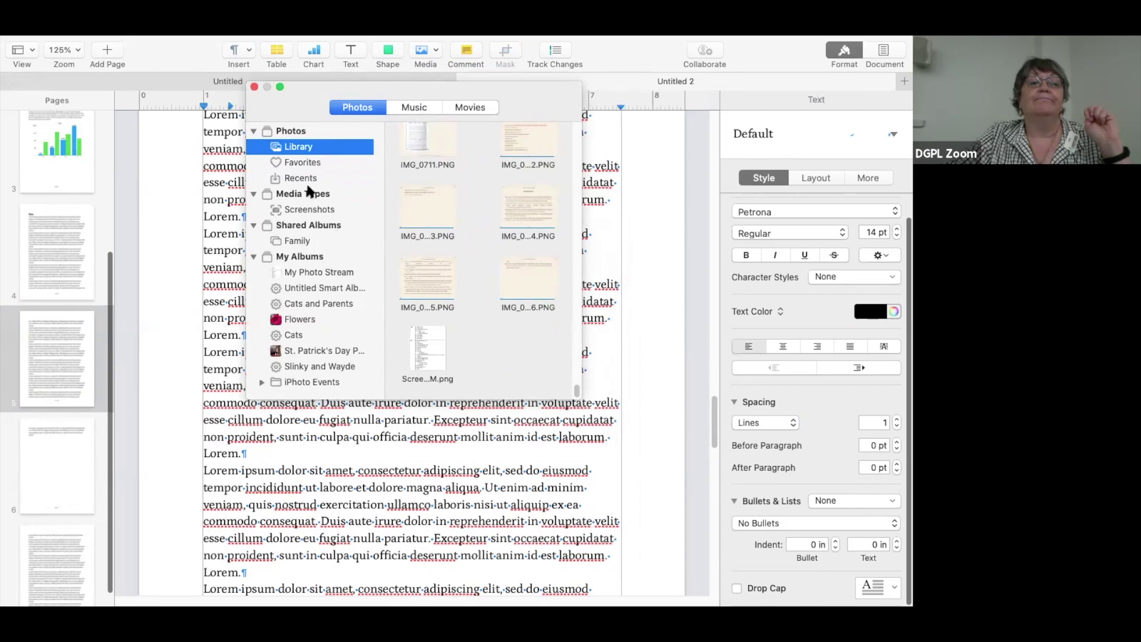
Insert the last cat photo from the Favorites album at the insertion point and close the media browser
left_click(309, 164)
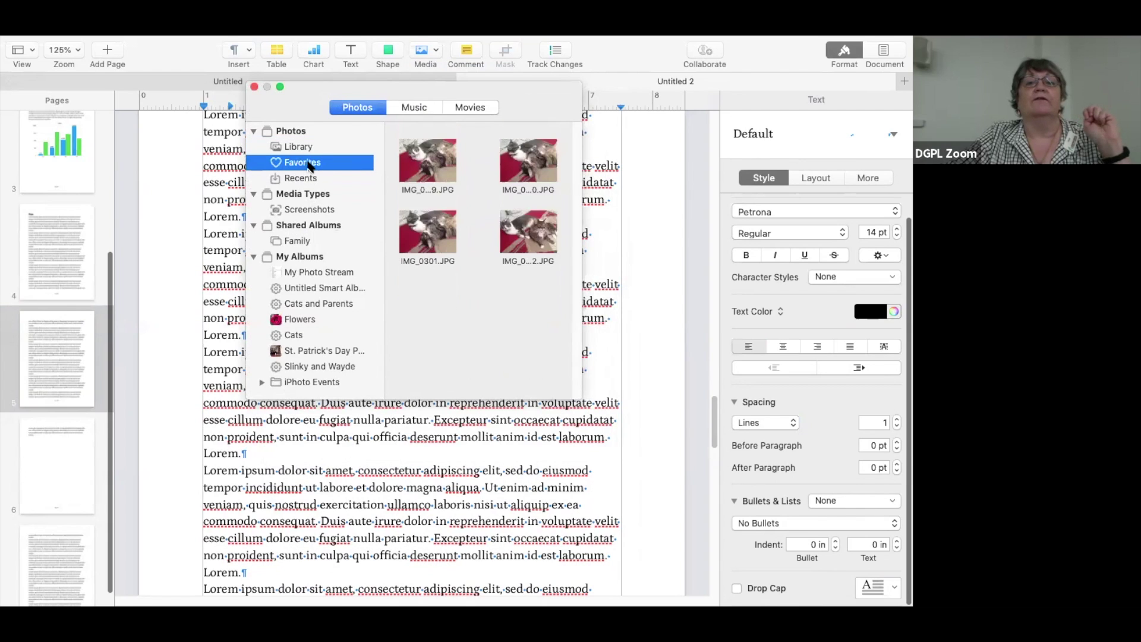
left_click(511, 251)
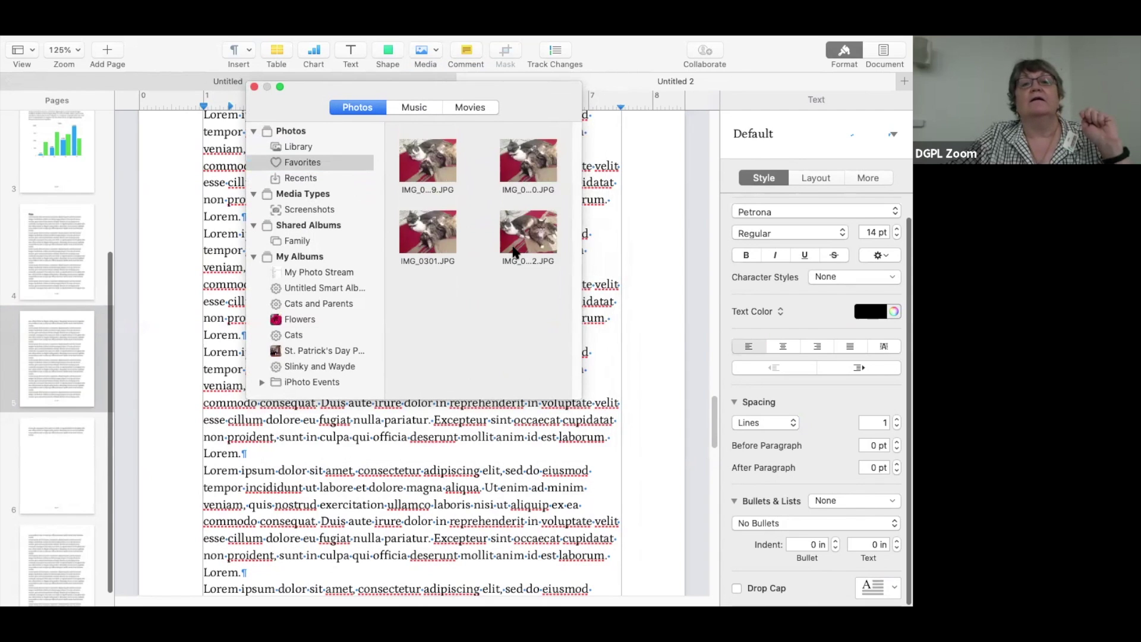
left_click(513, 252)
double_click(513, 251)
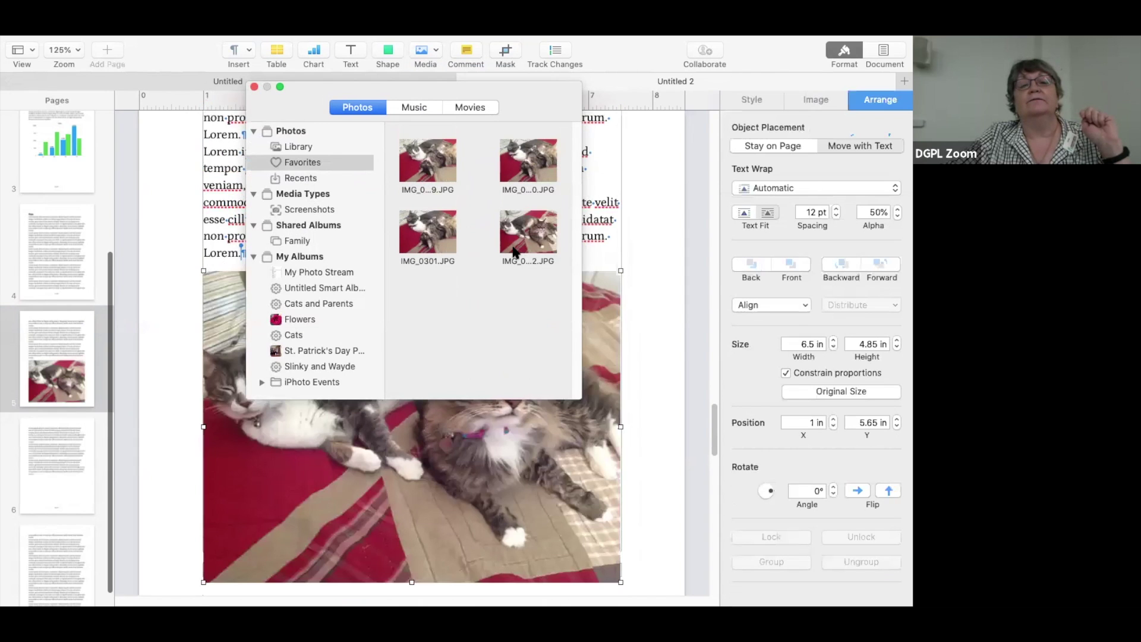
left_click(254, 87)
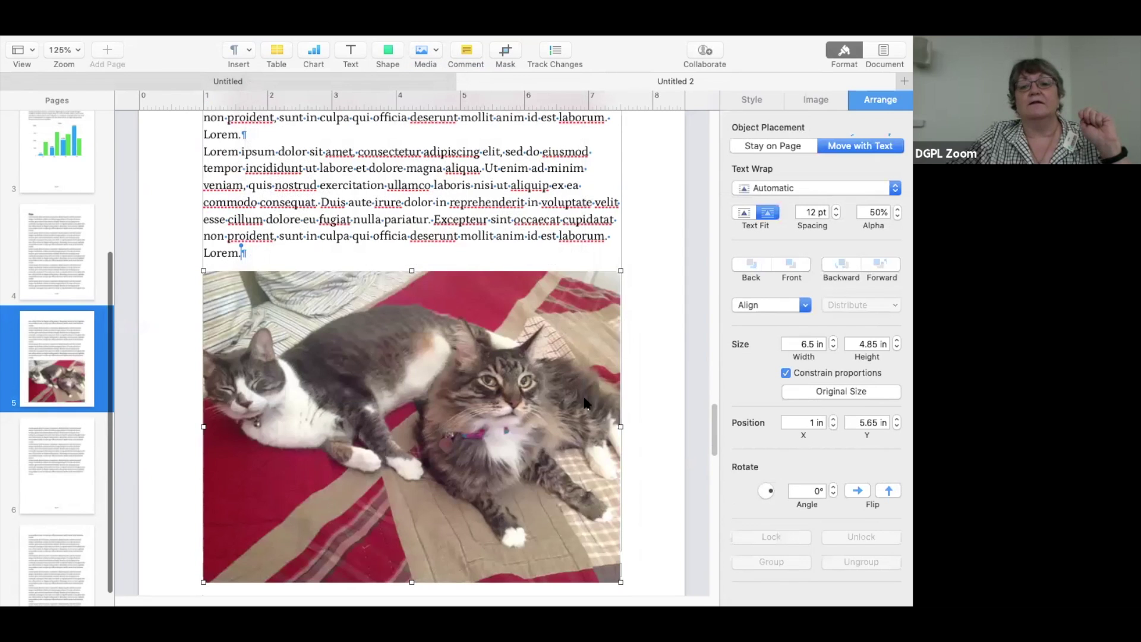
Shrink the cat photo proportionally to about 4.26 in by 3.18 in and set its text wrap to Around
left_click_drag(716, 418, 711, 427)
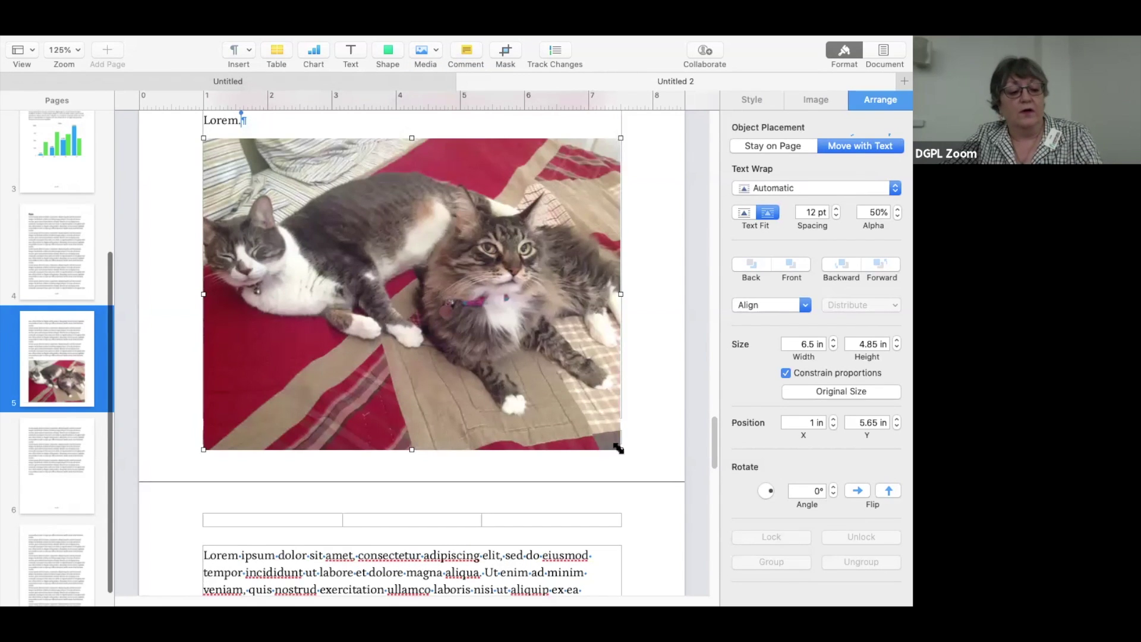
left_click_drag(619, 448, 504, 305)
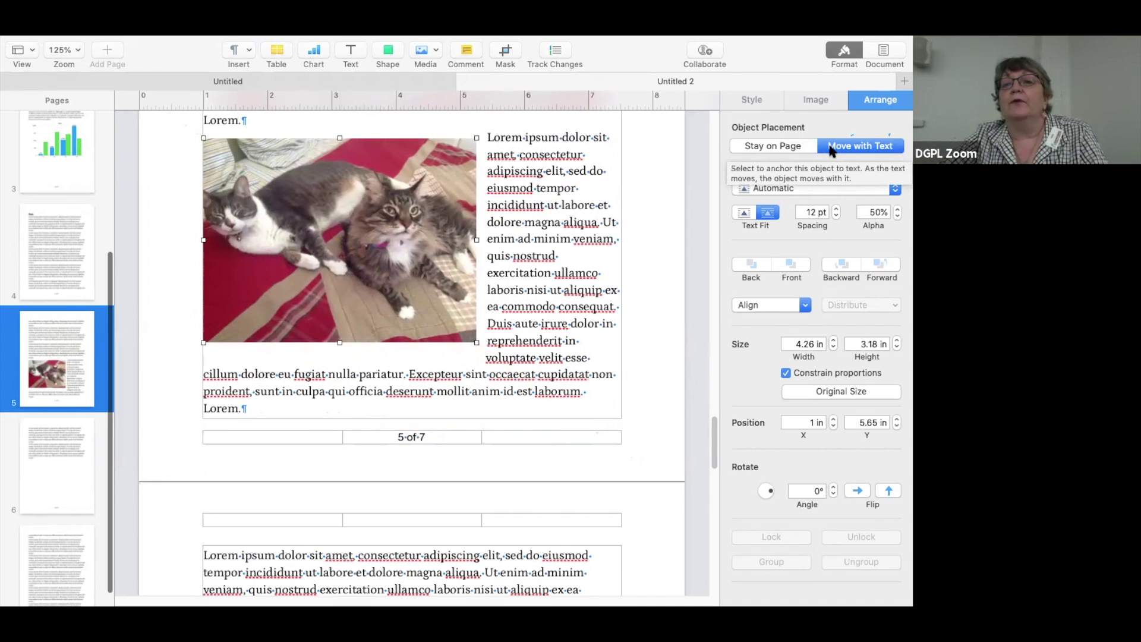
left_click(896, 191)
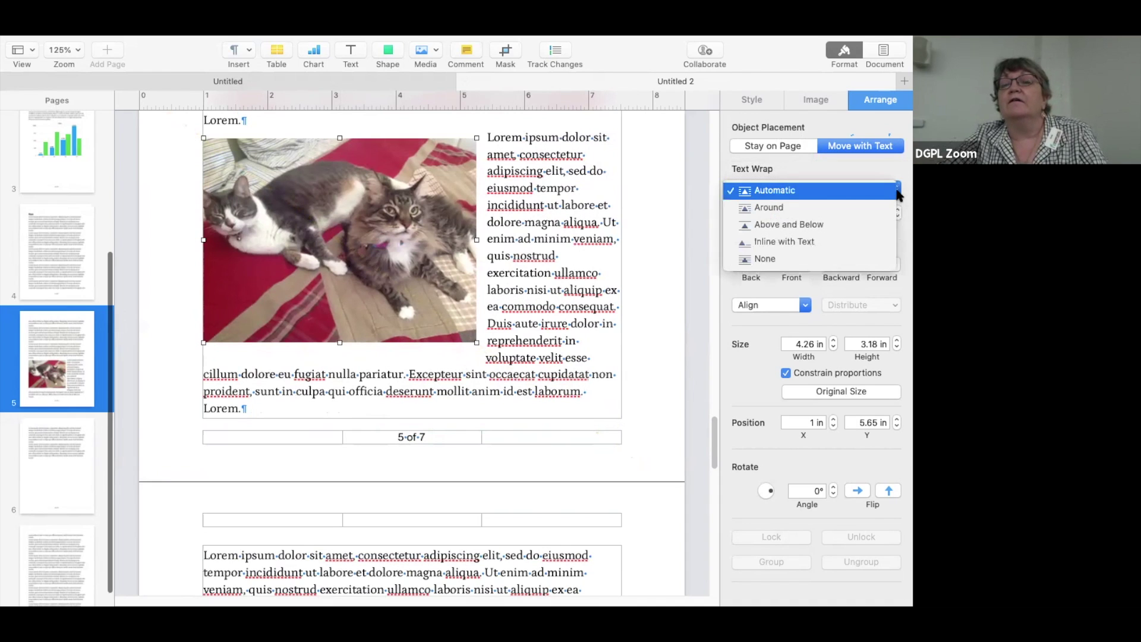
left_click(897, 192)
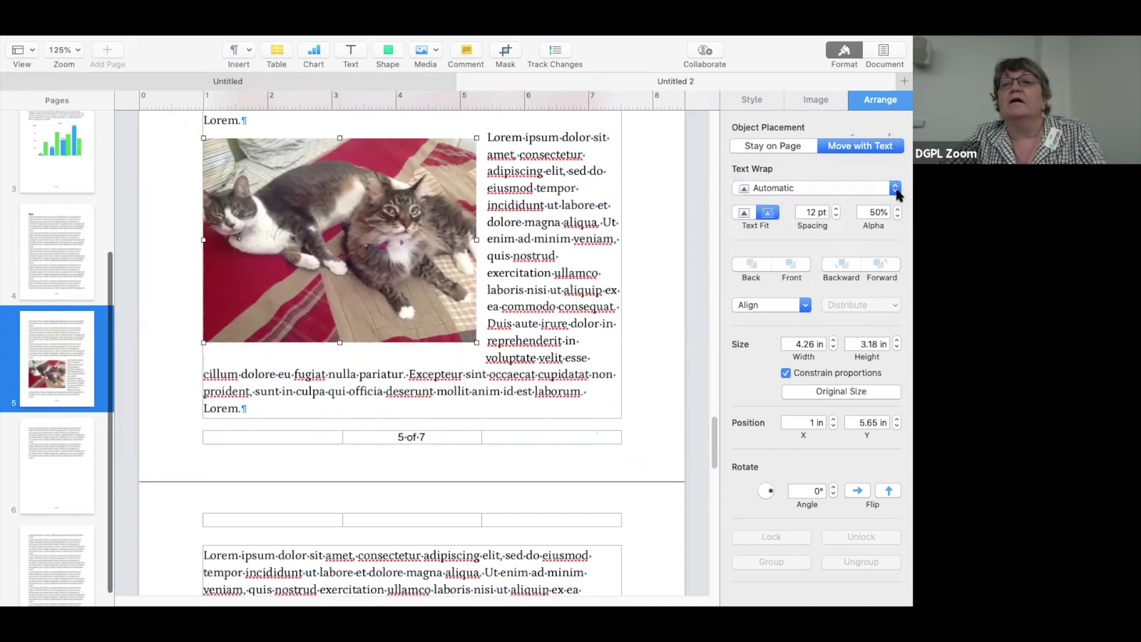
left_click(897, 192)
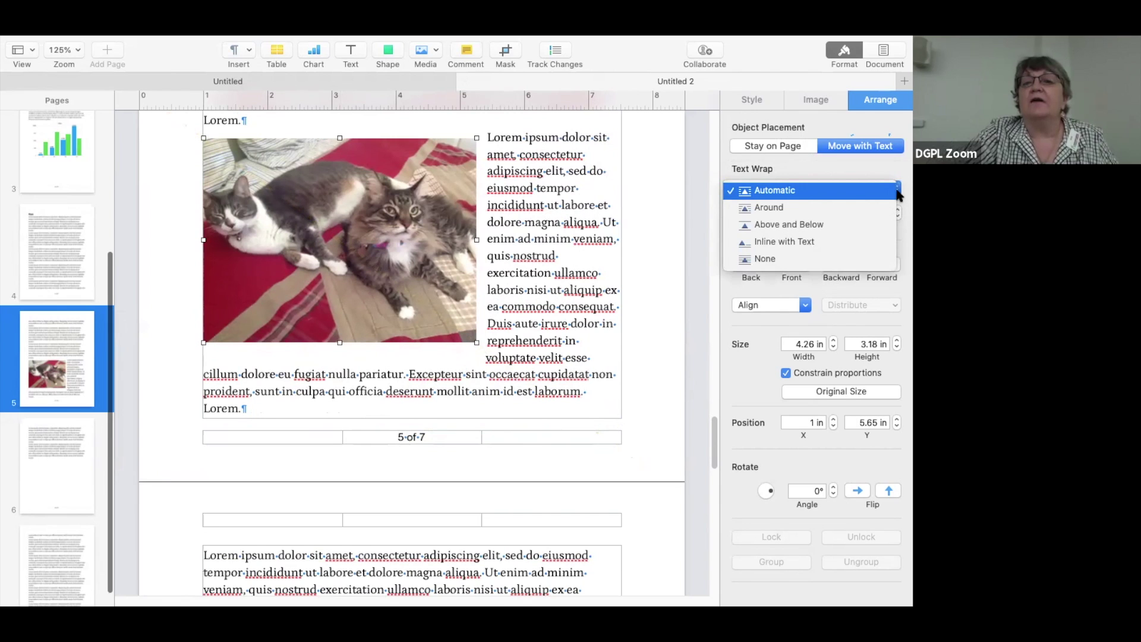
left_click(828, 207)
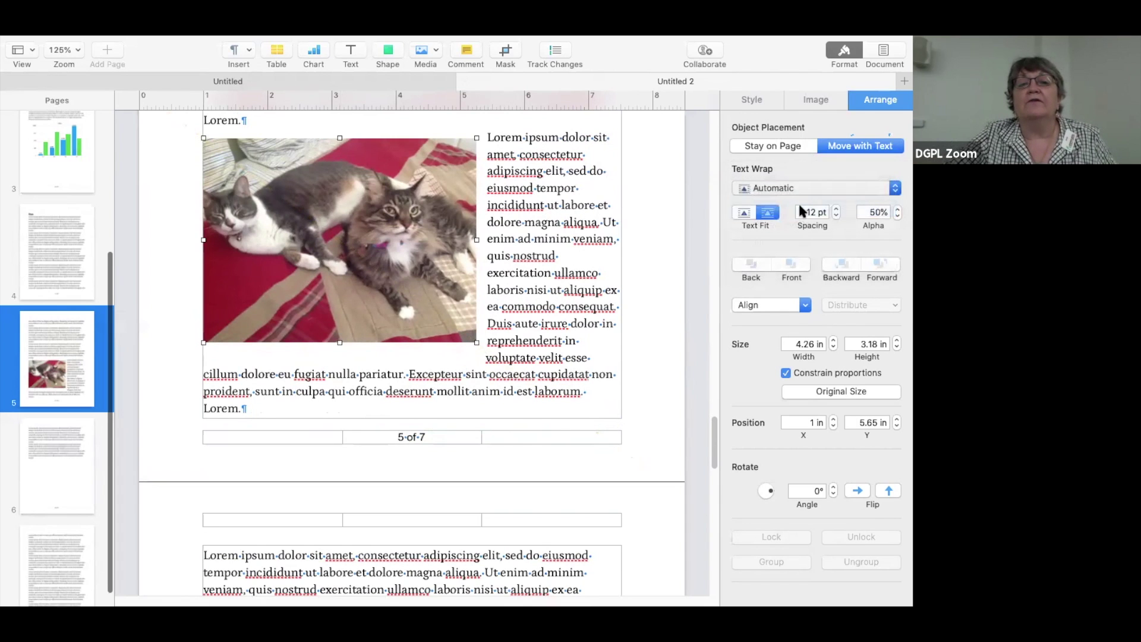
Try the Above and Below and Inline with Text wraps on the cat photo, and return it to Around
left_click(895, 189)
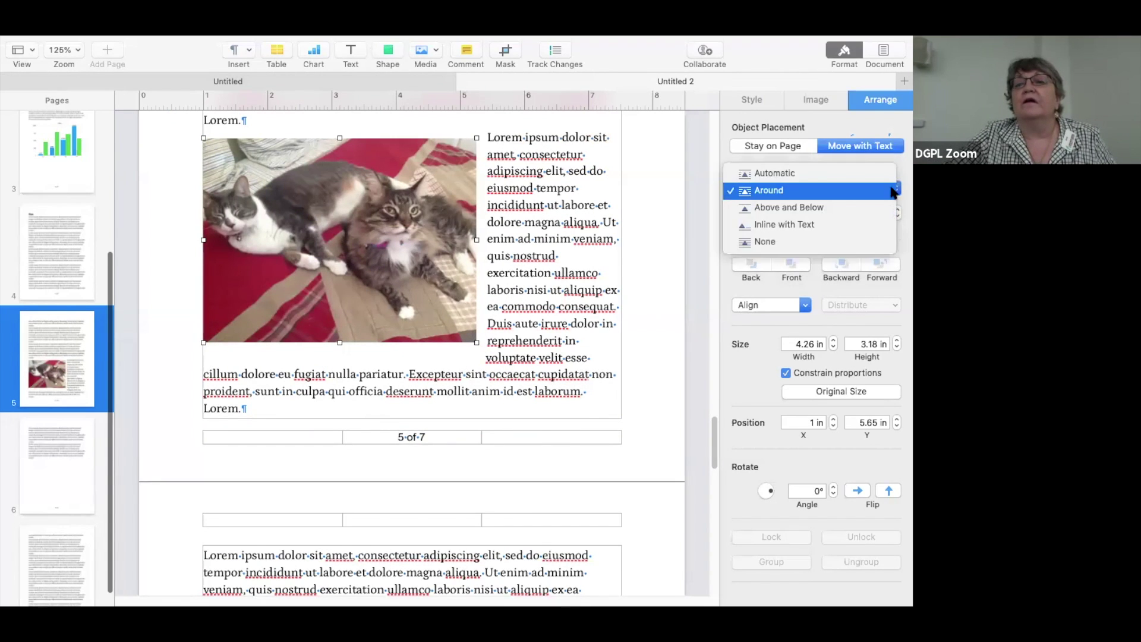
left_click(856, 215)
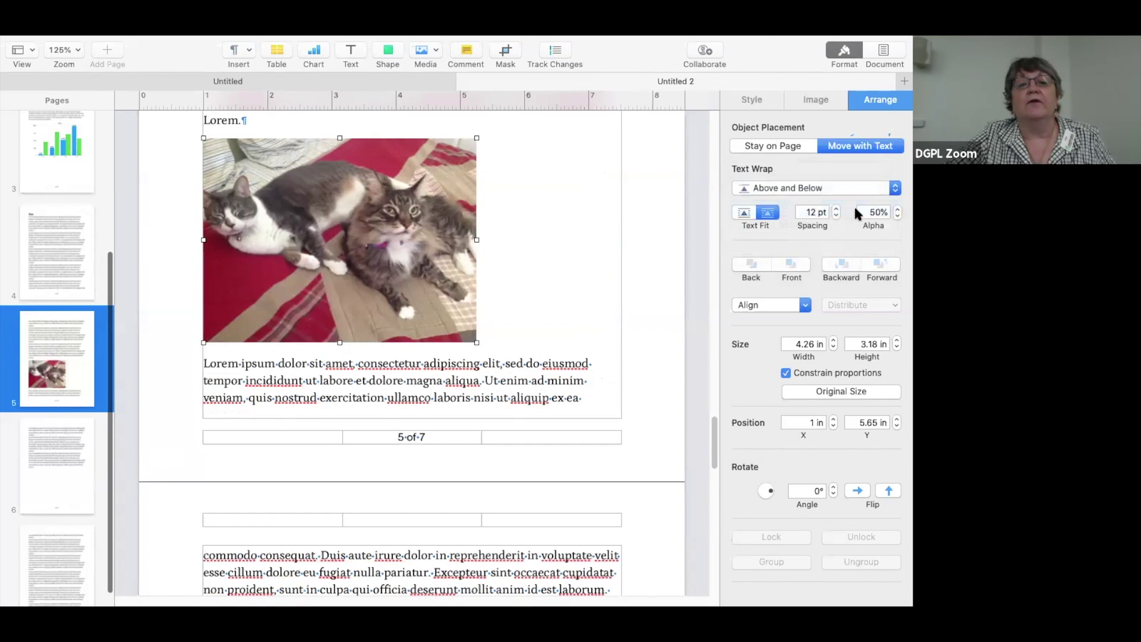
left_click(895, 187)
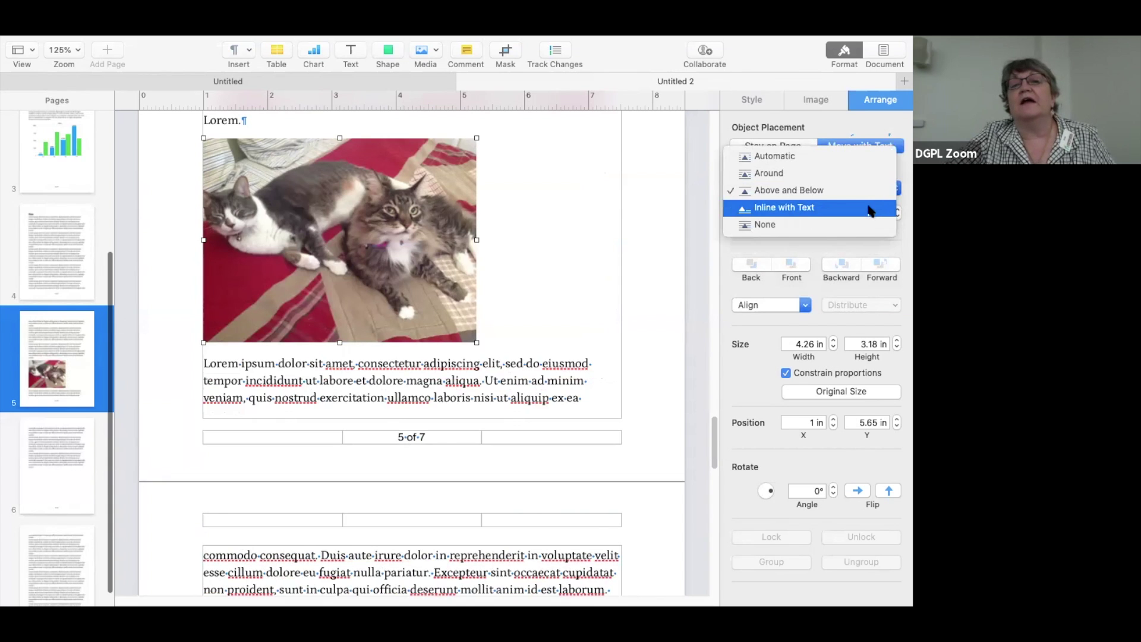
key("Escape")
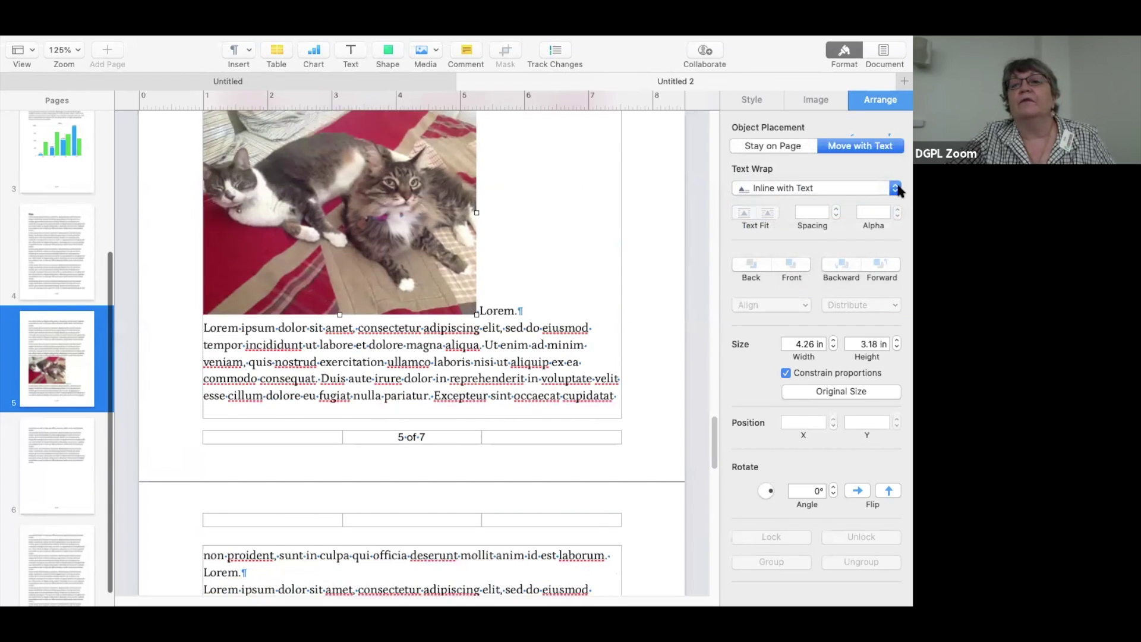
left_click(898, 189)
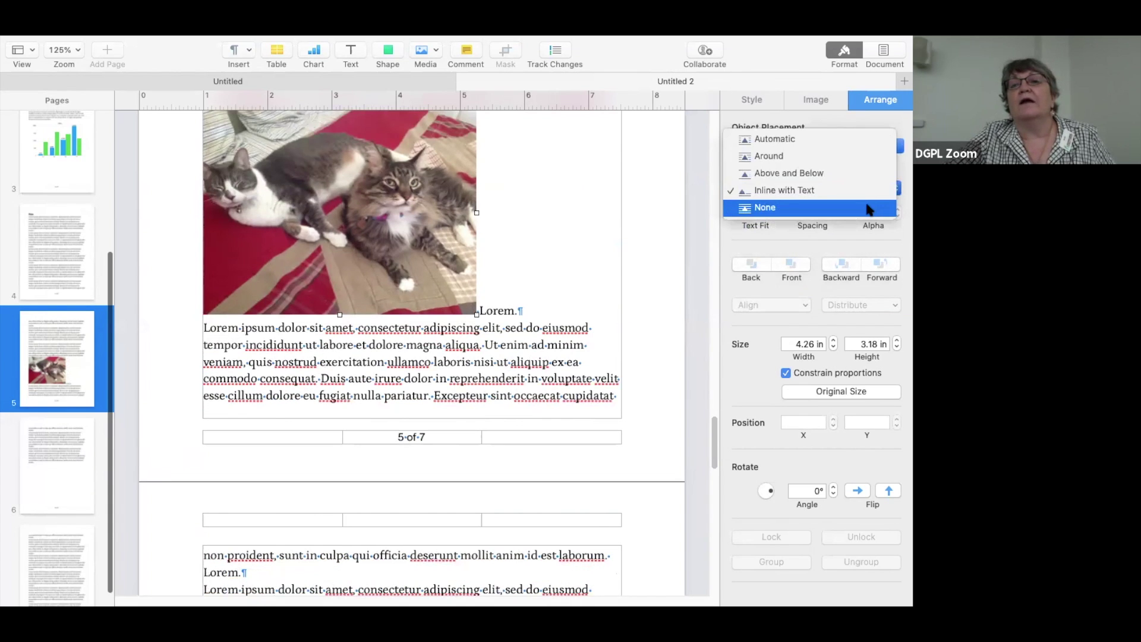
left_click(850, 158)
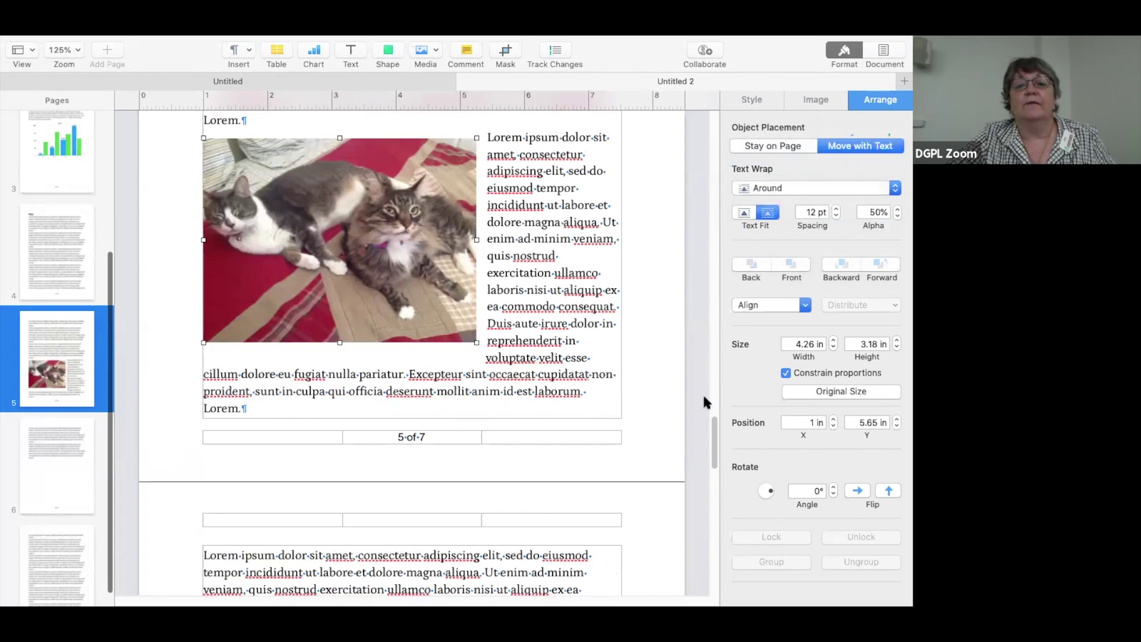
Try the plain, reflection, shadow and black-border image styles on the cat photo, and apply the style with a light 2 pt border and shadow
scroll(711, 426, "up", 3)
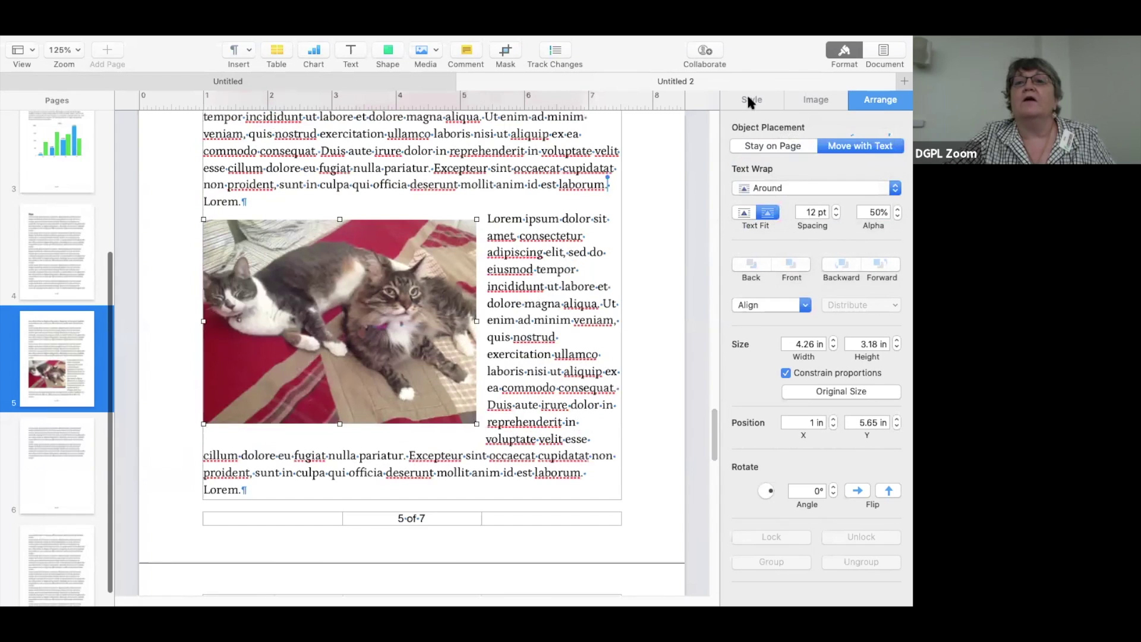
left_click(748, 101)
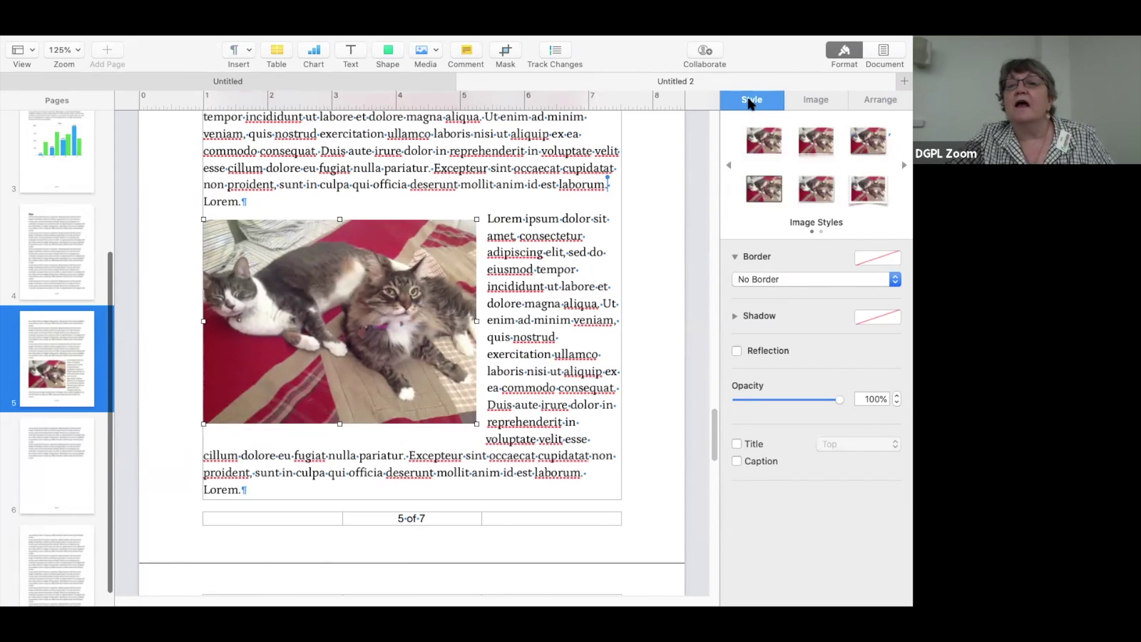
left_click(762, 141)
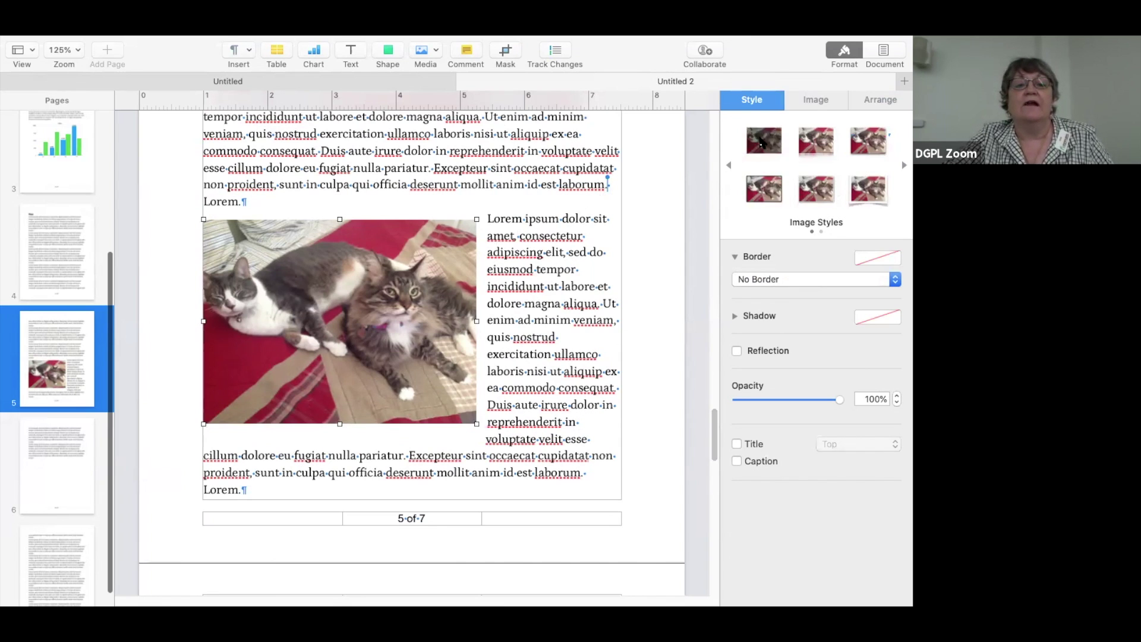
left_click(825, 147)
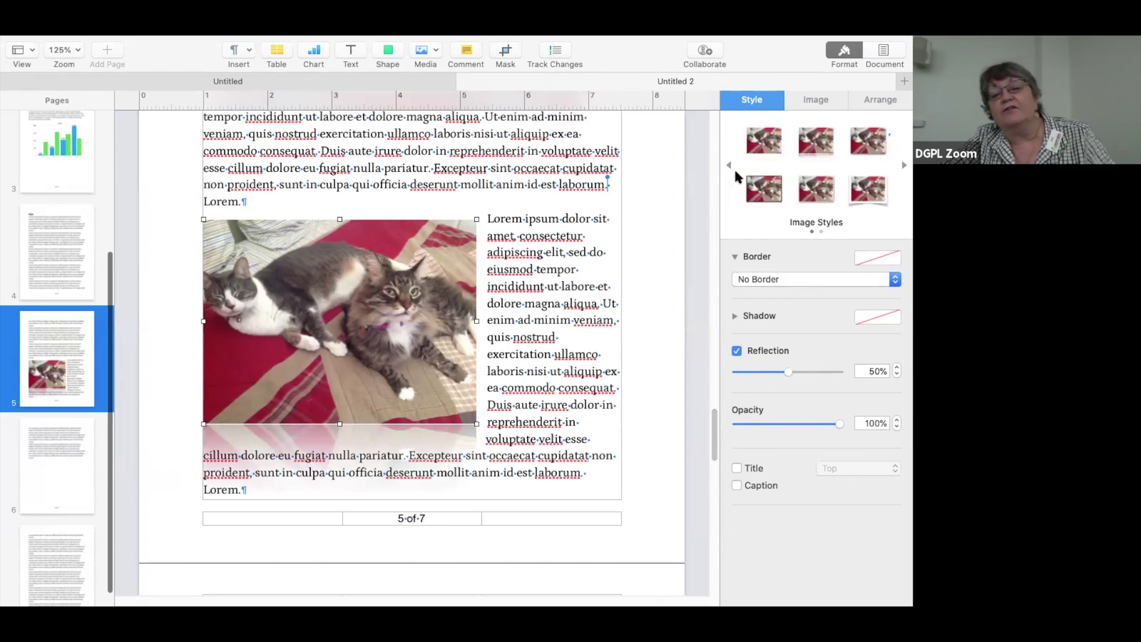
left_click(868, 142)
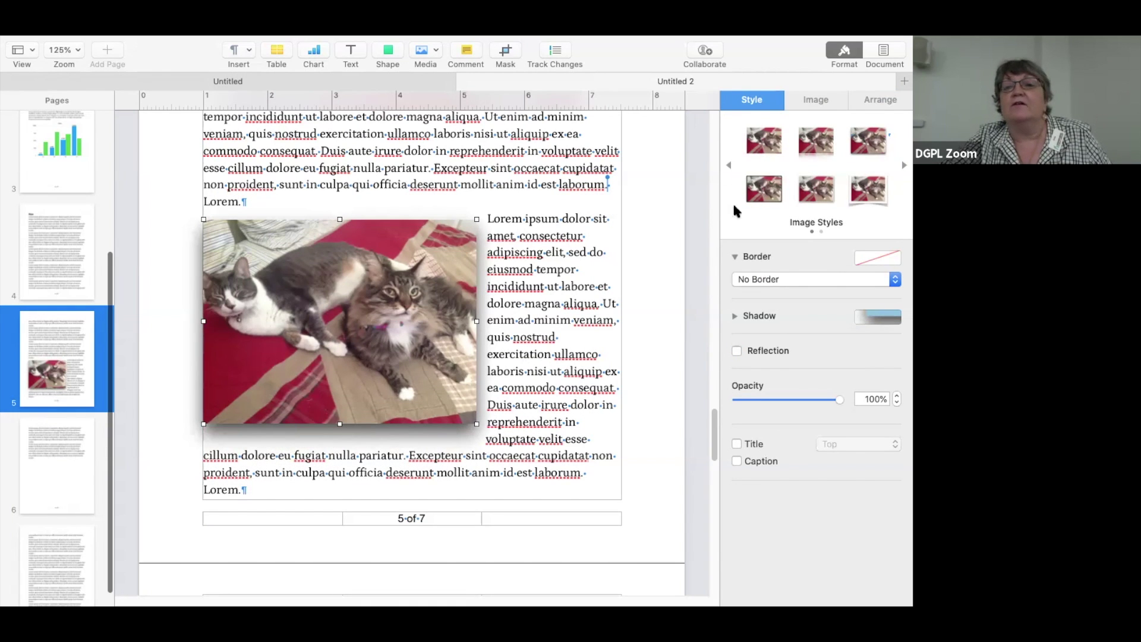
left_click(758, 196)
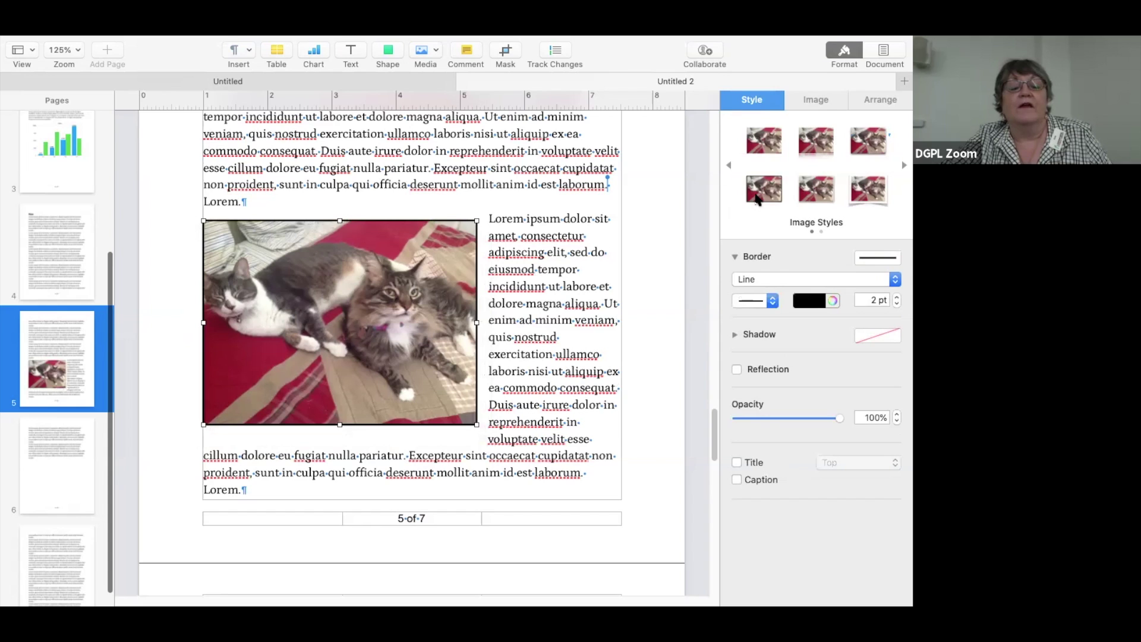
left_click(815, 196)
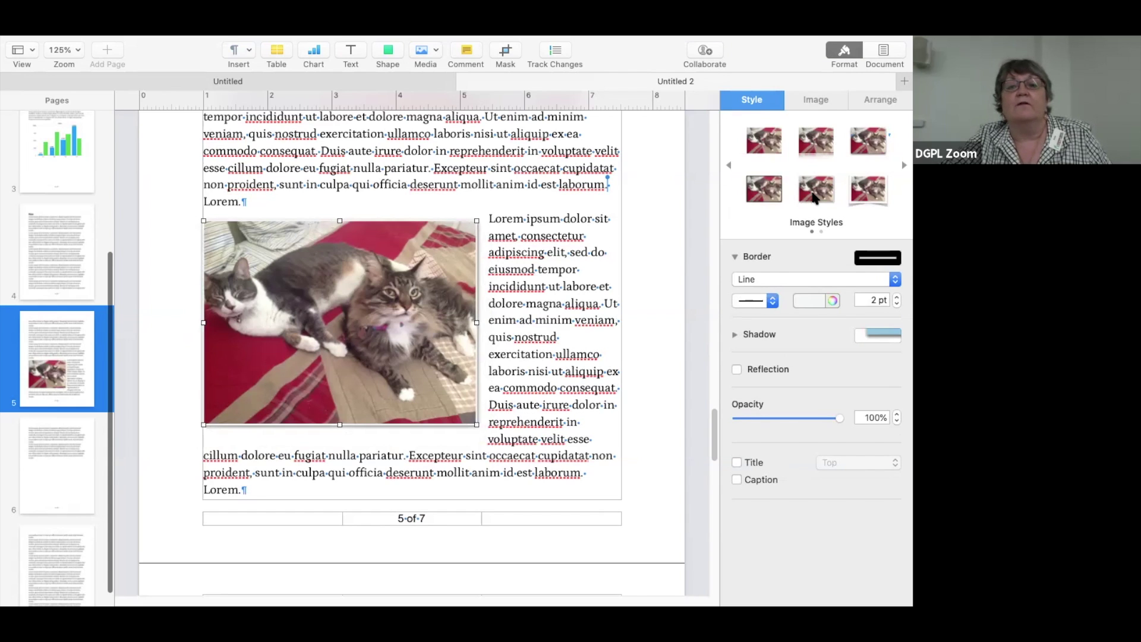
Try the picture-frame image style on the cat photo, return to the plain style, and add a thick black brush-stroke line border
left_click(864, 192)
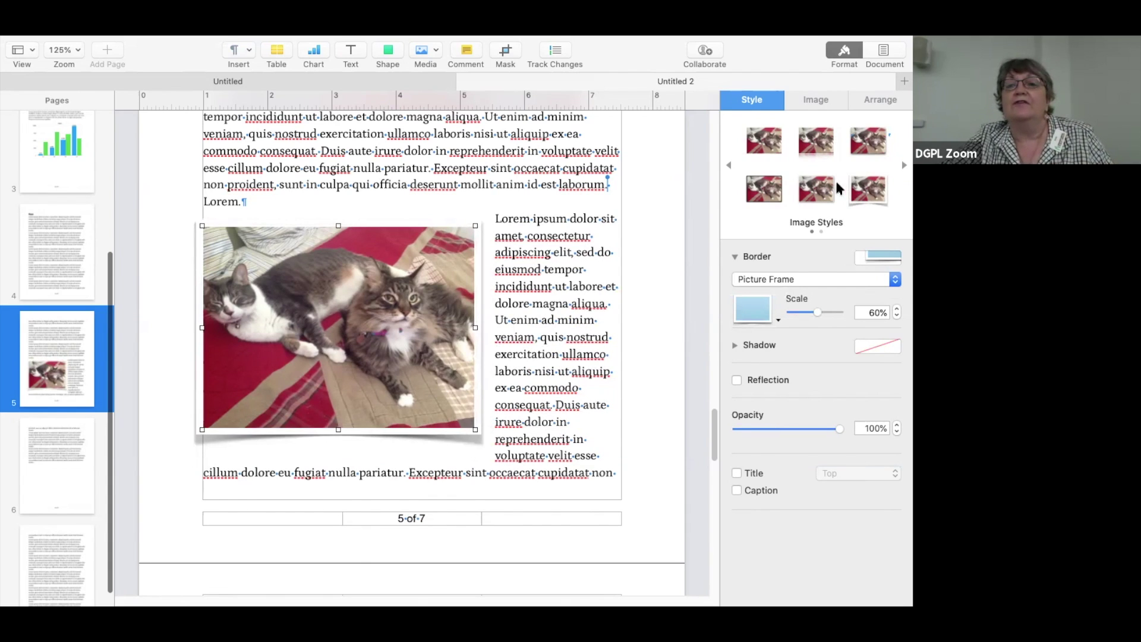
left_click(766, 143)
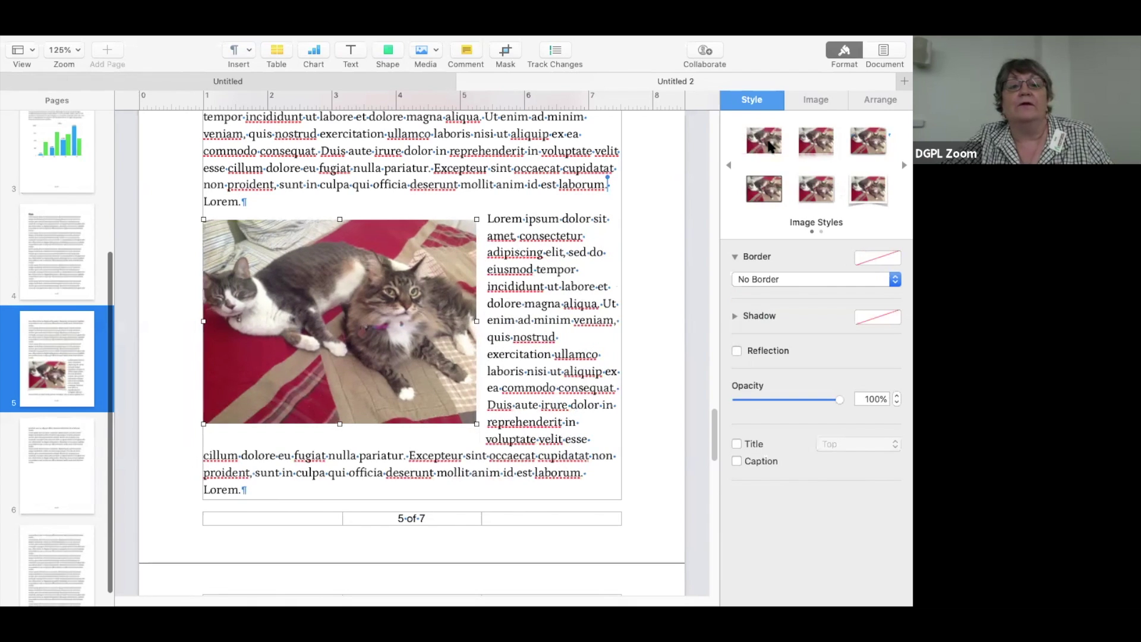
left_click(879, 256)
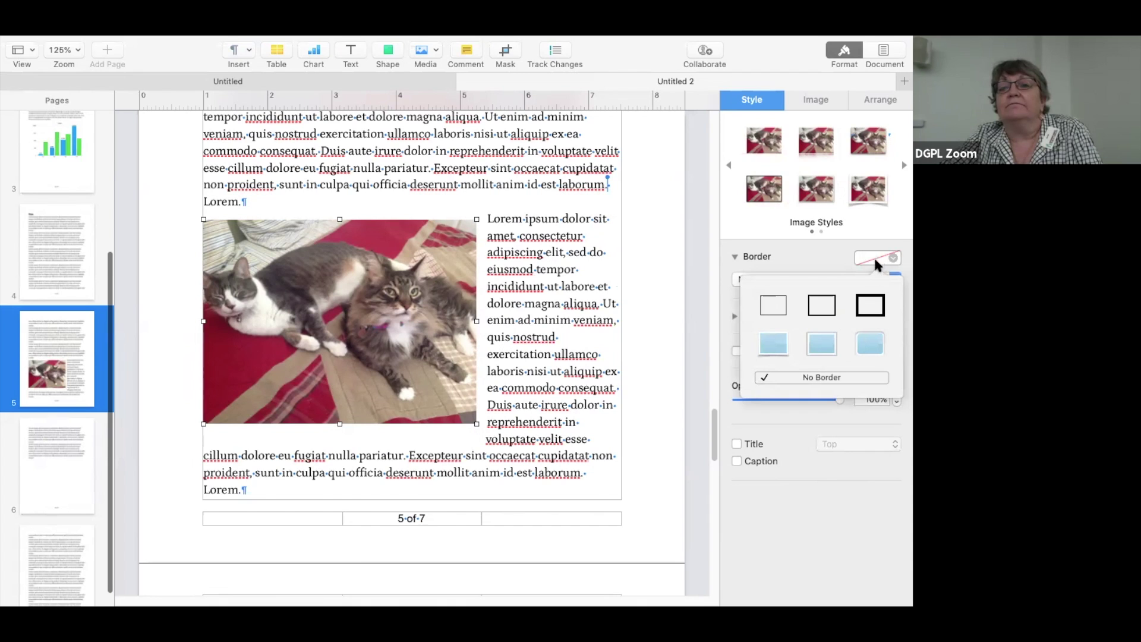
left_click(869, 306)
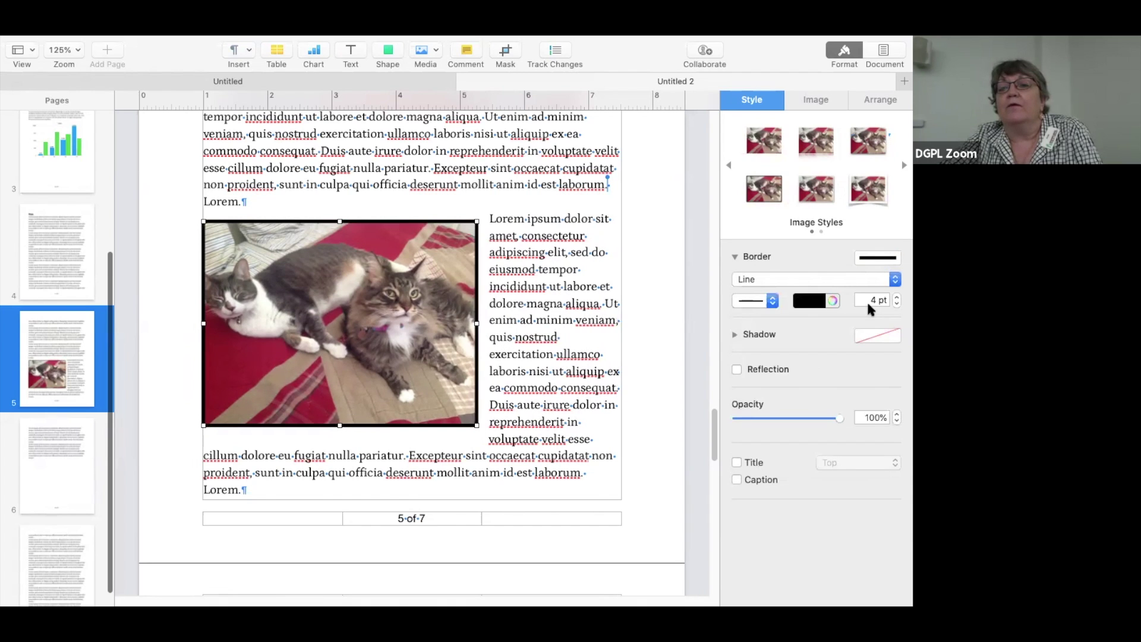
left_click(773, 301)
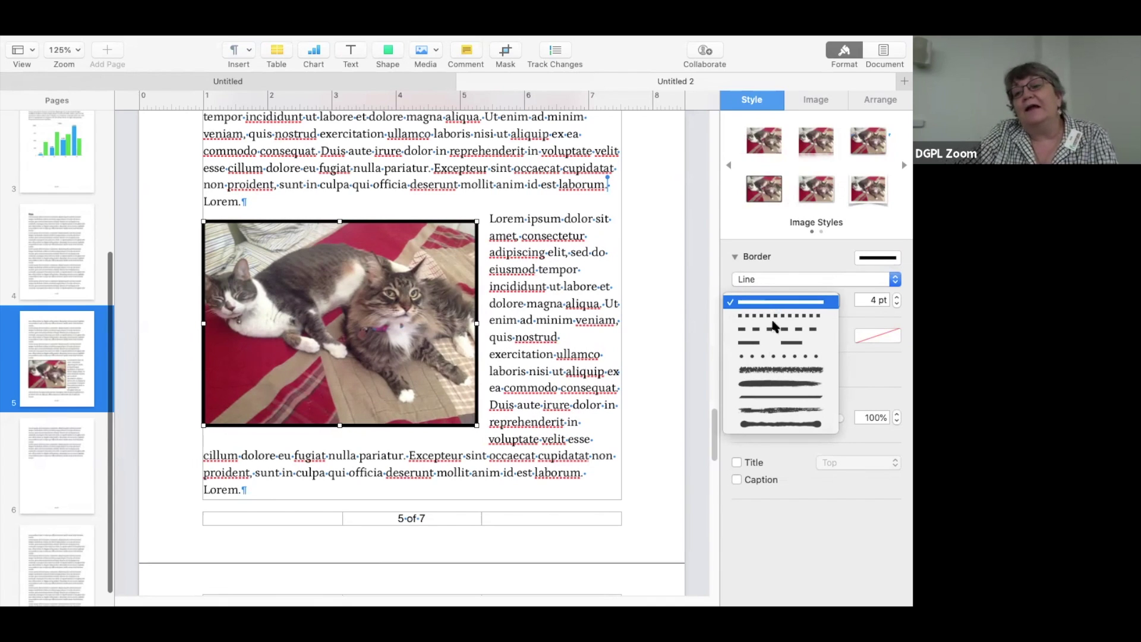
left_click(770, 384)
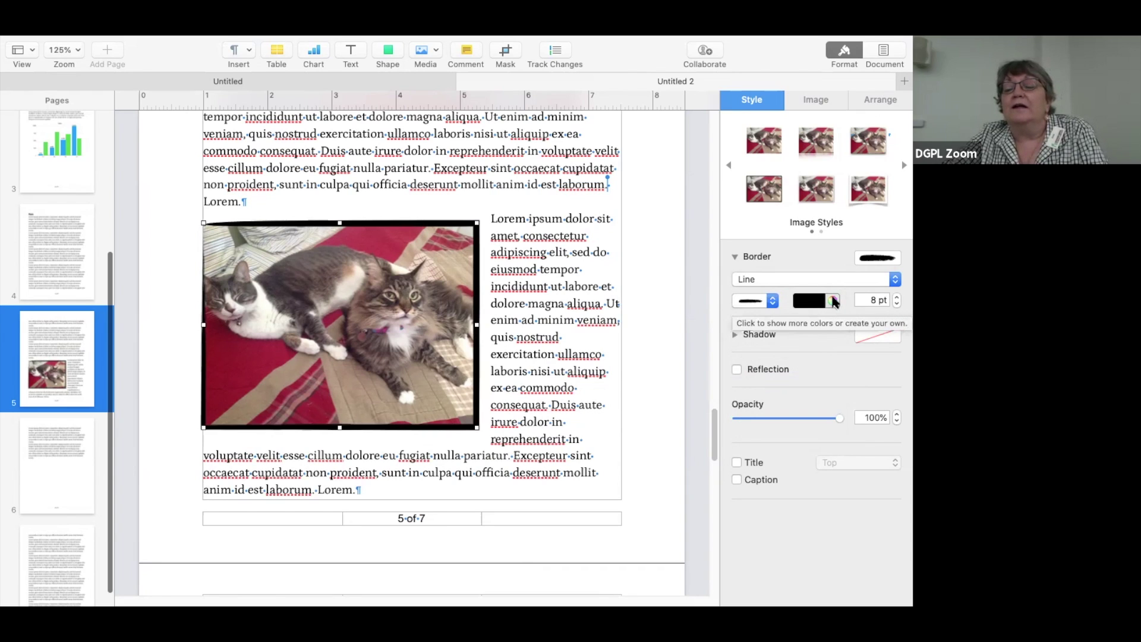
Bring up the full color picker for the photo's border and look through its color modes, ending on the pencils
left_click(811, 303)
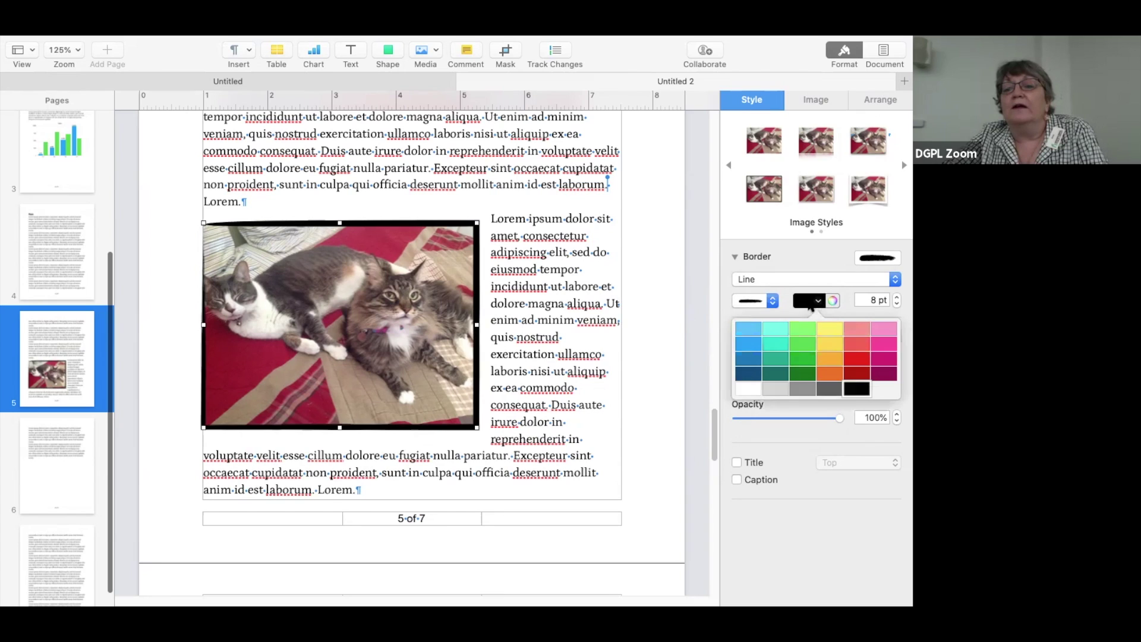
left_click(832, 302)
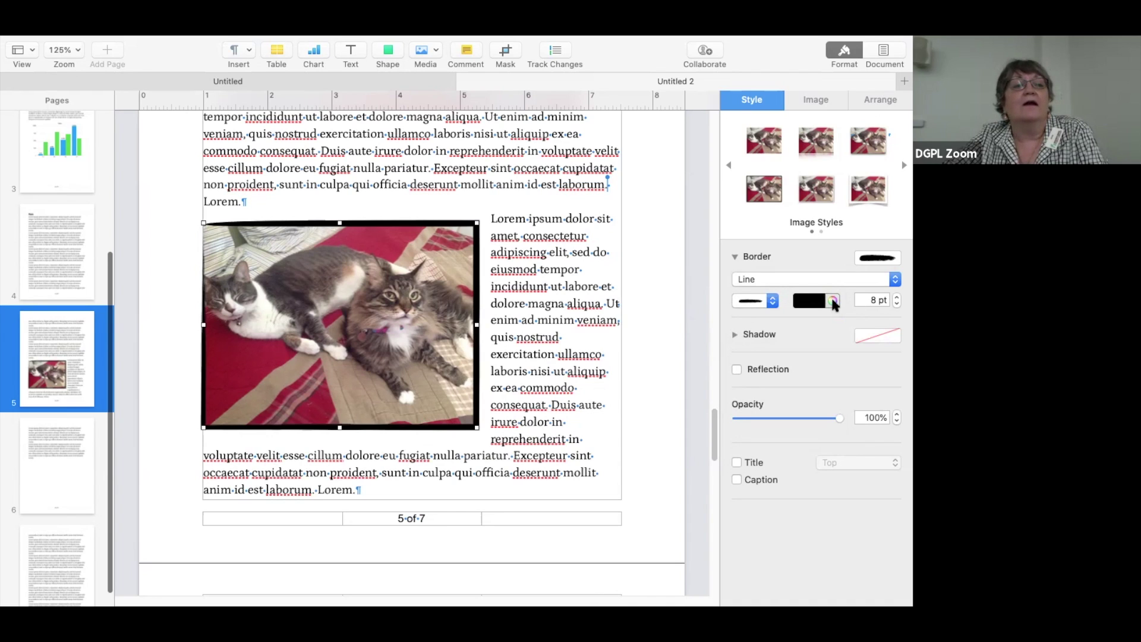
left_click(833, 301)
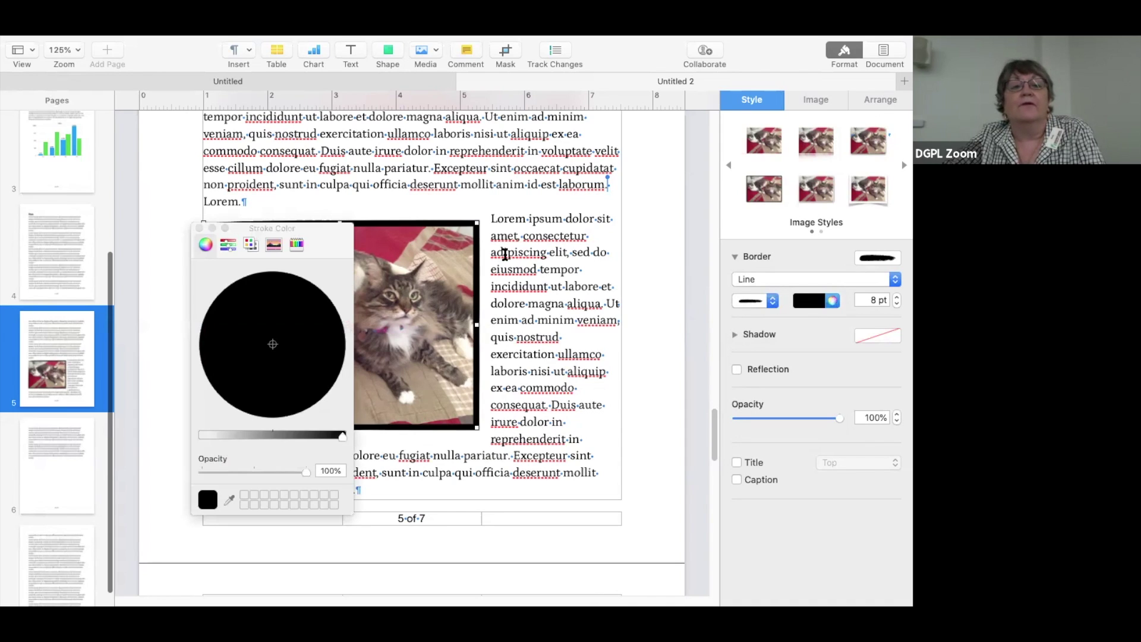
mouse_move(343, 247)
left_mouse_down()
mouse_move(547, 183)
mouse_move(662, 175)
left_mouse_up()
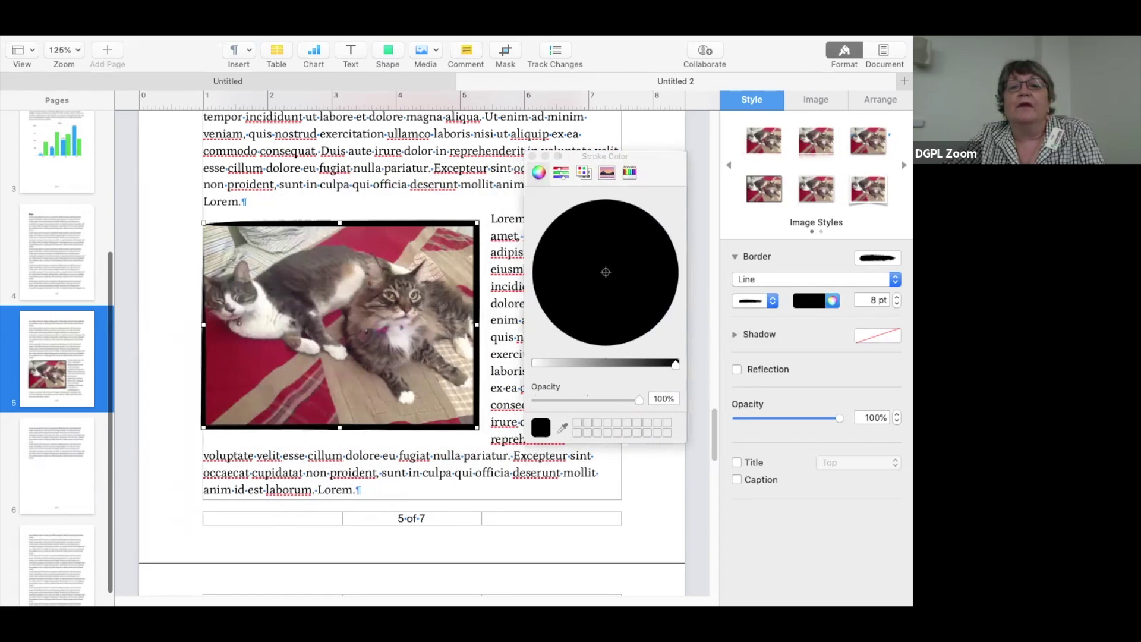
left_click(560, 176)
left_click(583, 173)
left_click(607, 173)
left_click(629, 174)
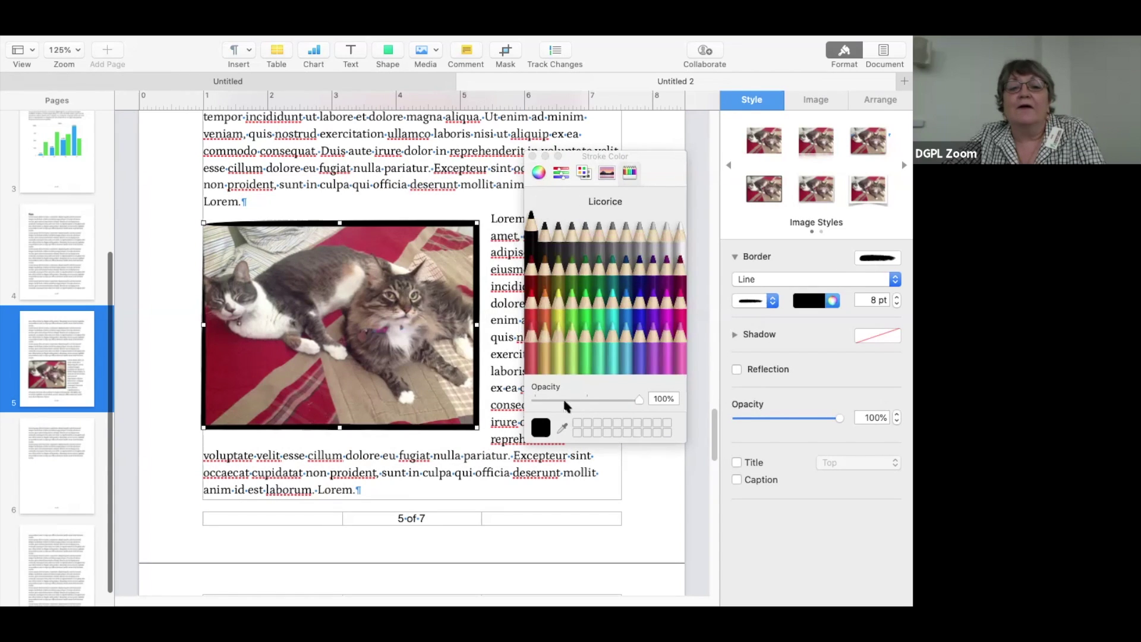
Try the Turquoise and Iron pencils on the photo's border, and color it with the dark red sampled from the blanket in the photo
left_click(614, 303)
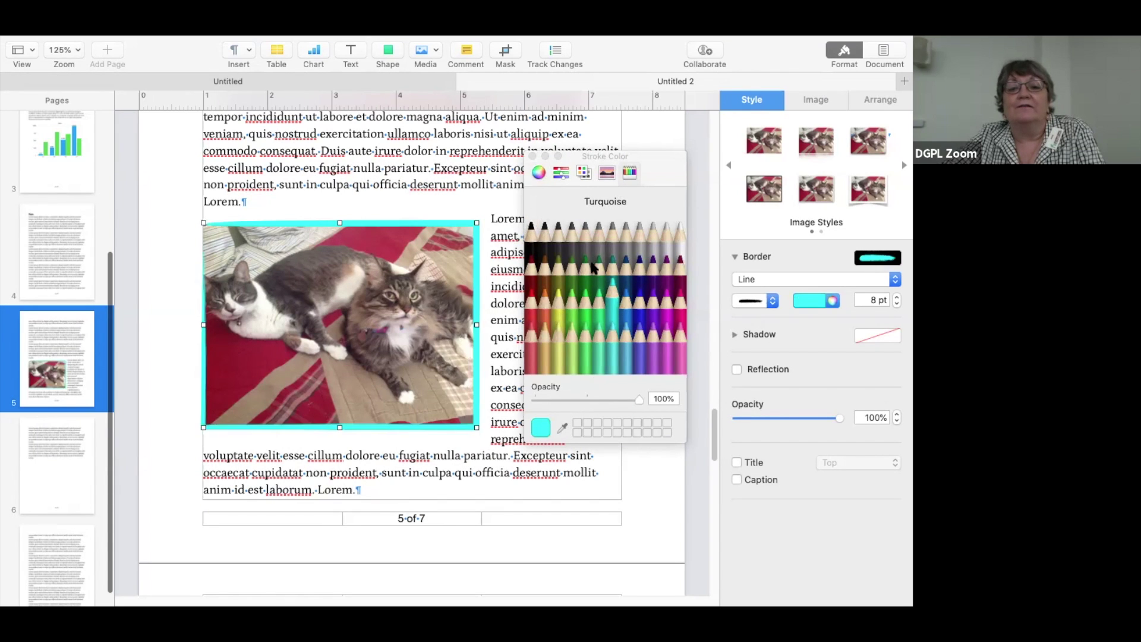
left_click(573, 266)
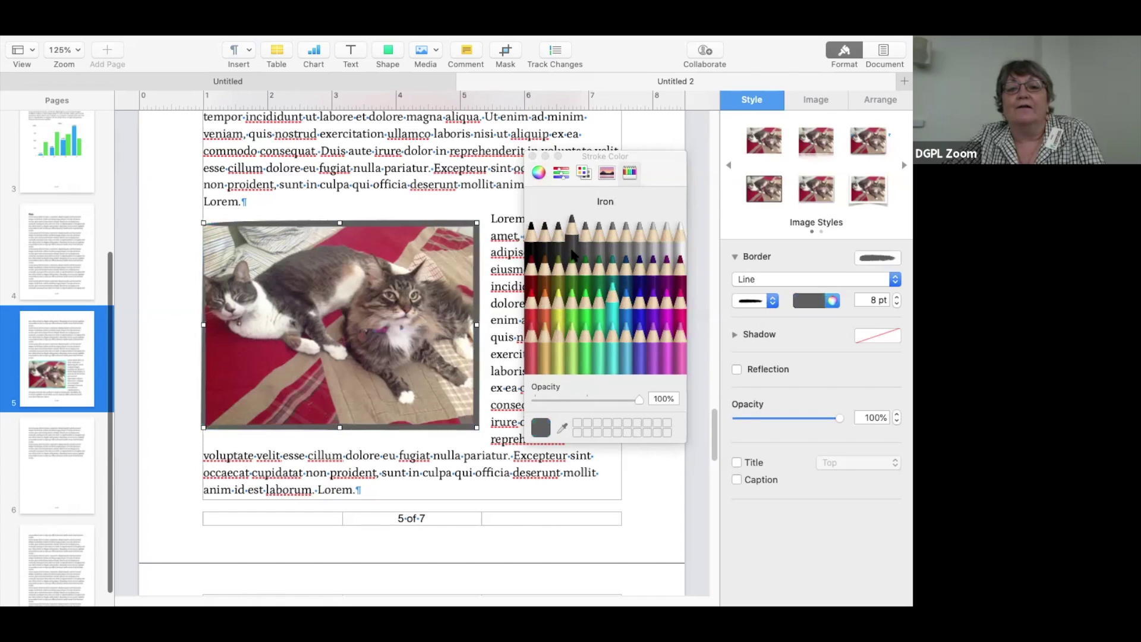
left_click(563, 429)
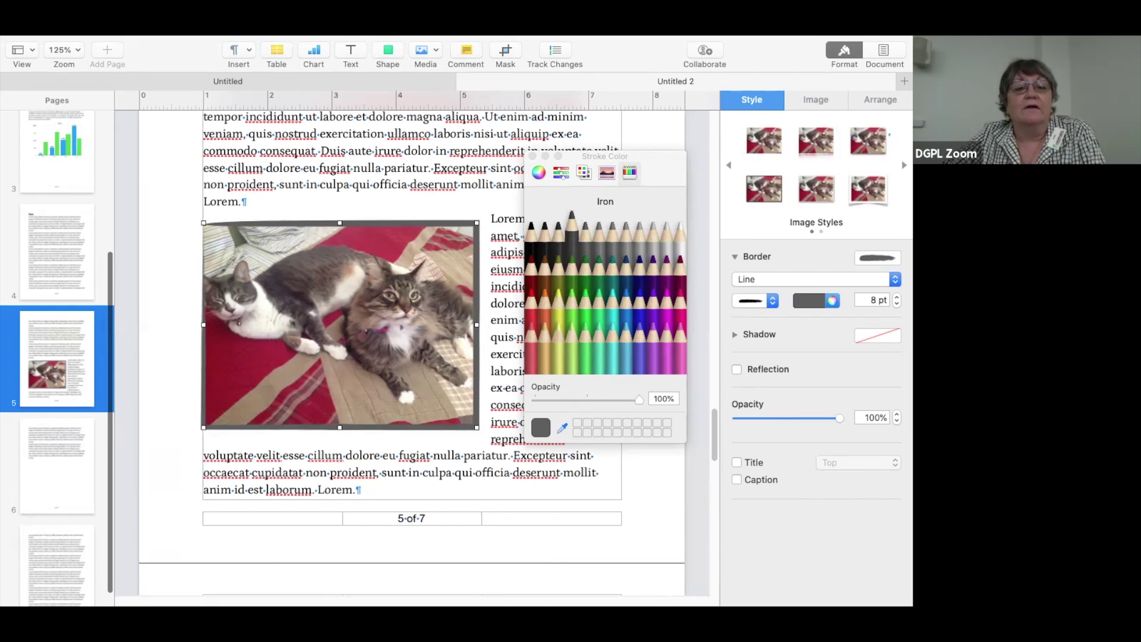
left_click(240, 373)
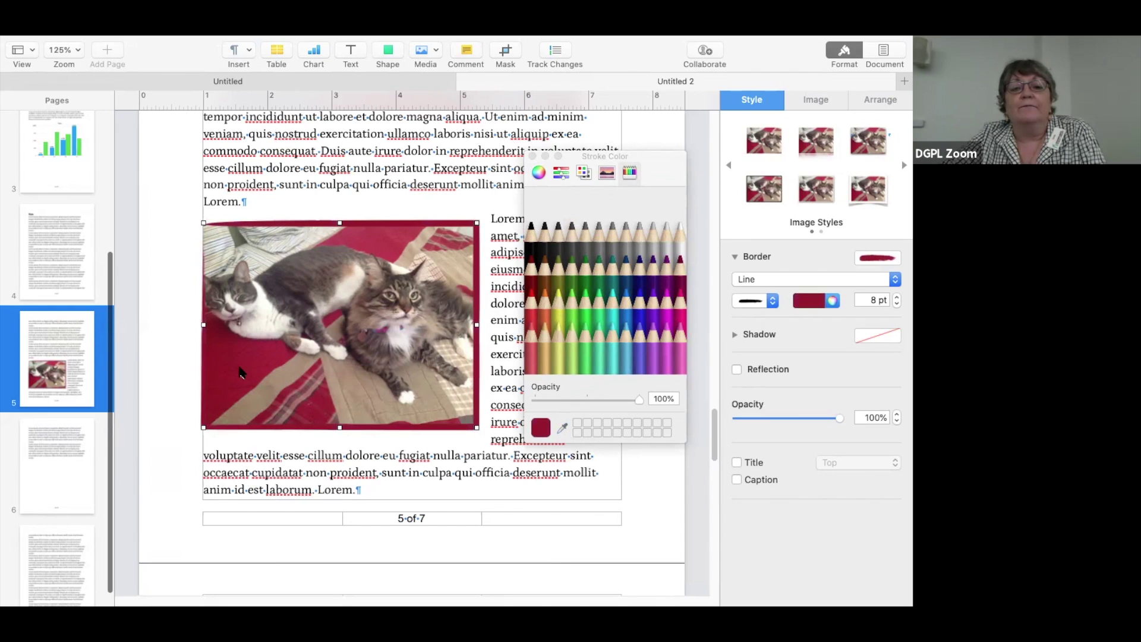
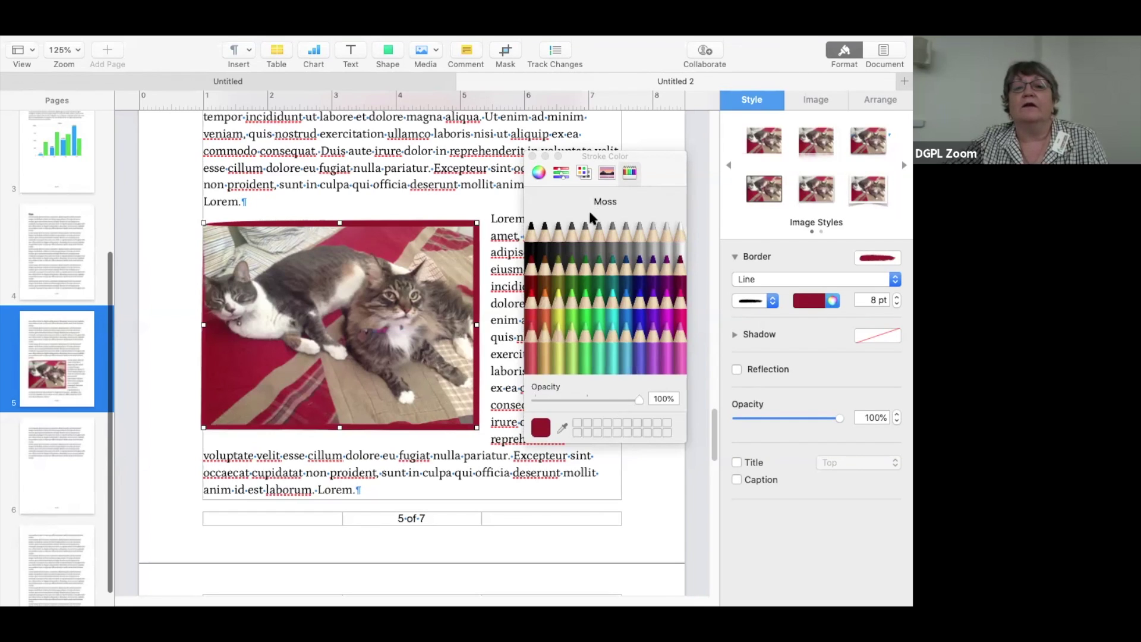
left_click(533, 157)
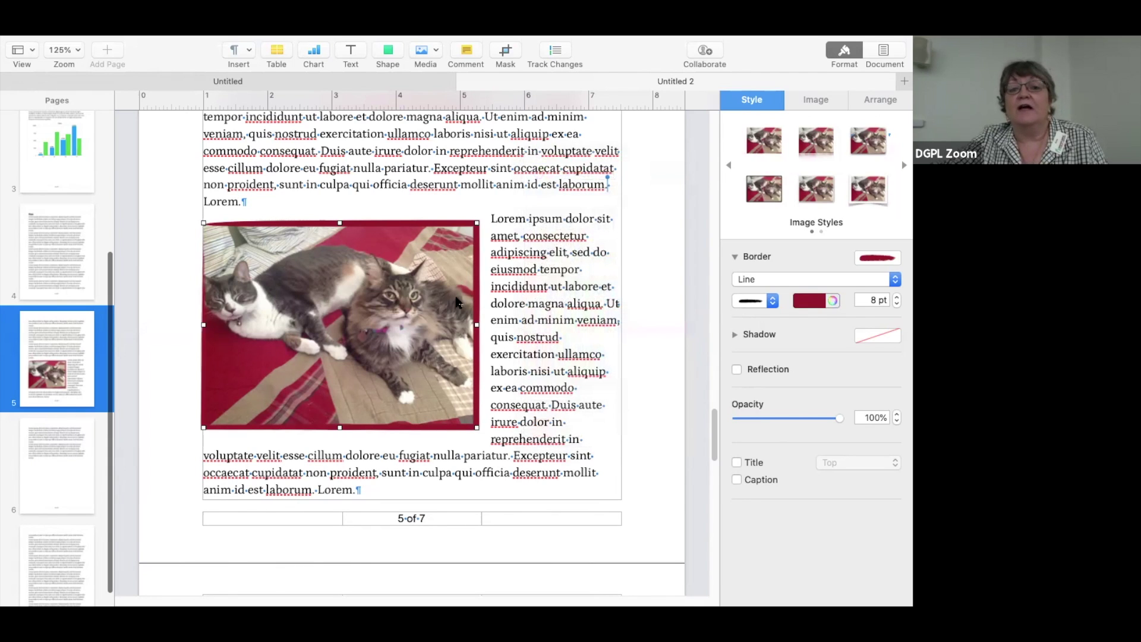
Edit the cat photo's mask, scaling the picture down slightly and cropping off its lower edge
left_click(811, 101)
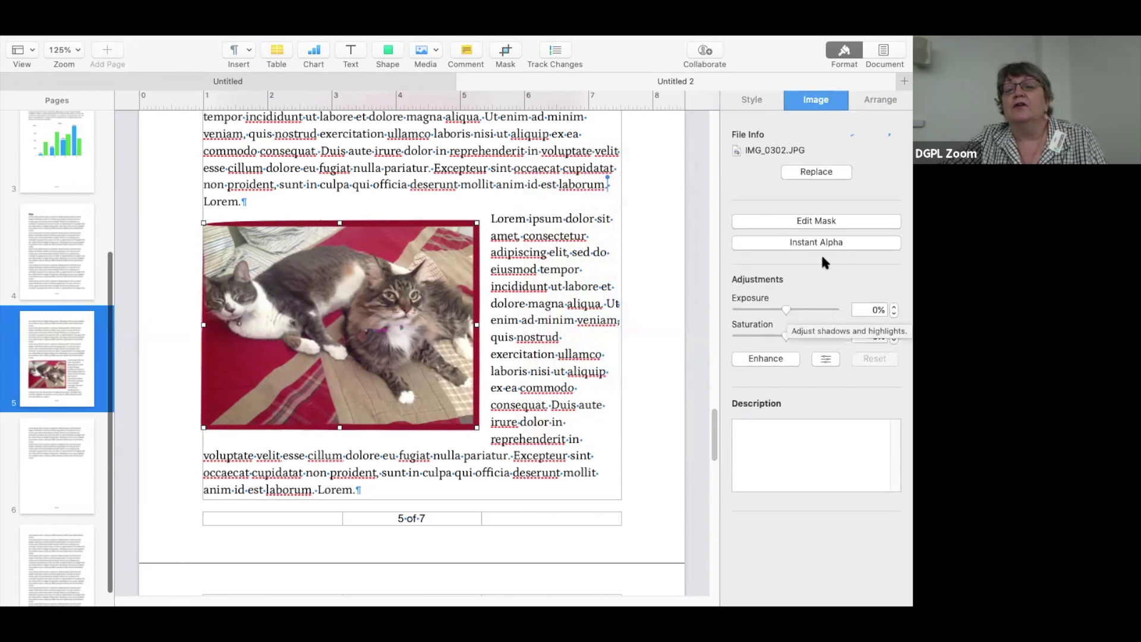
left_click(824, 222)
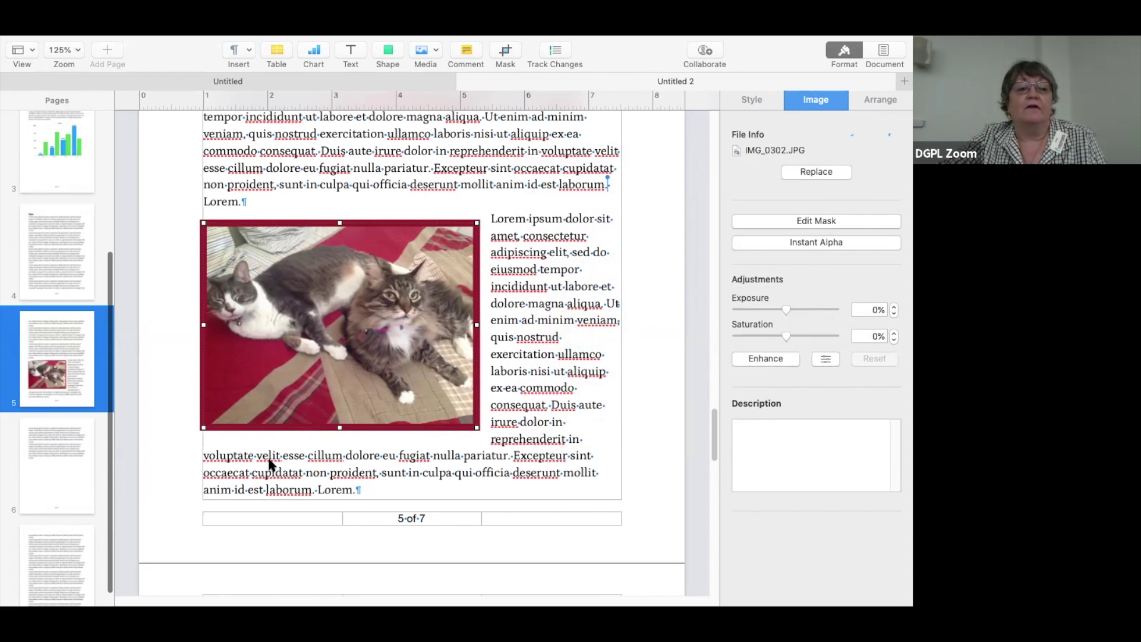
left_click_drag(340, 428, 340, 390)
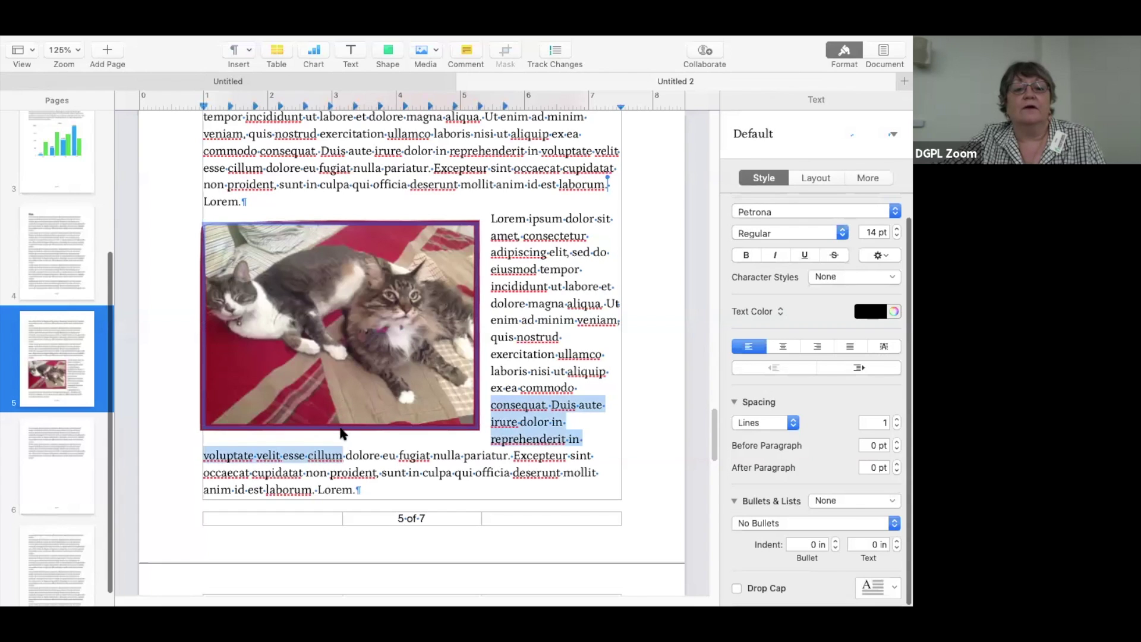
left_click(376, 425)
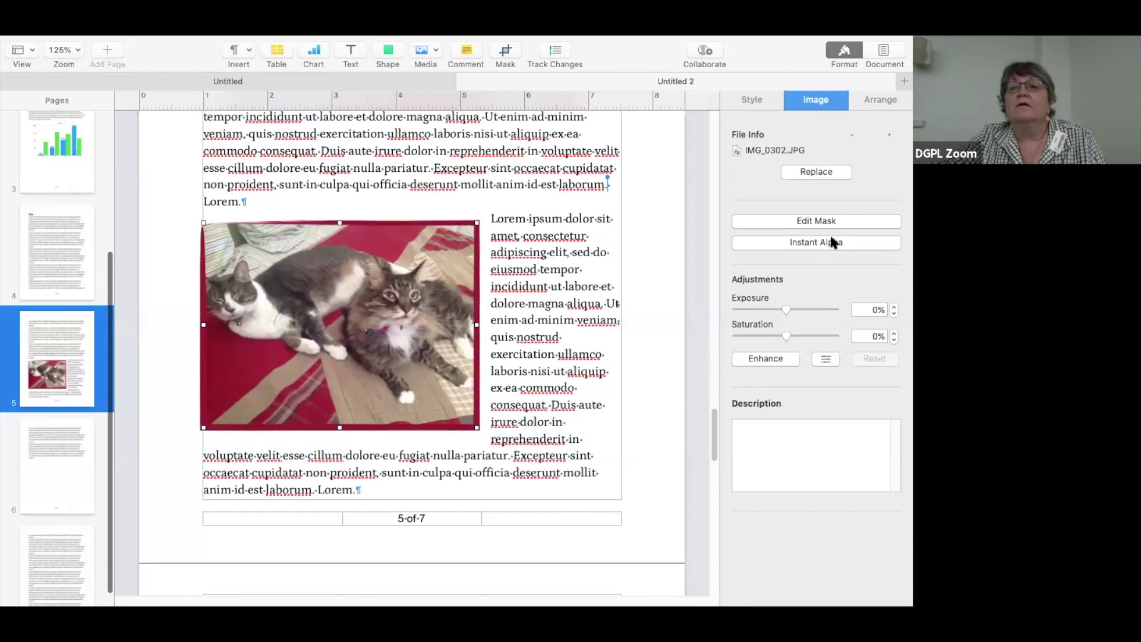
left_click(817, 220)
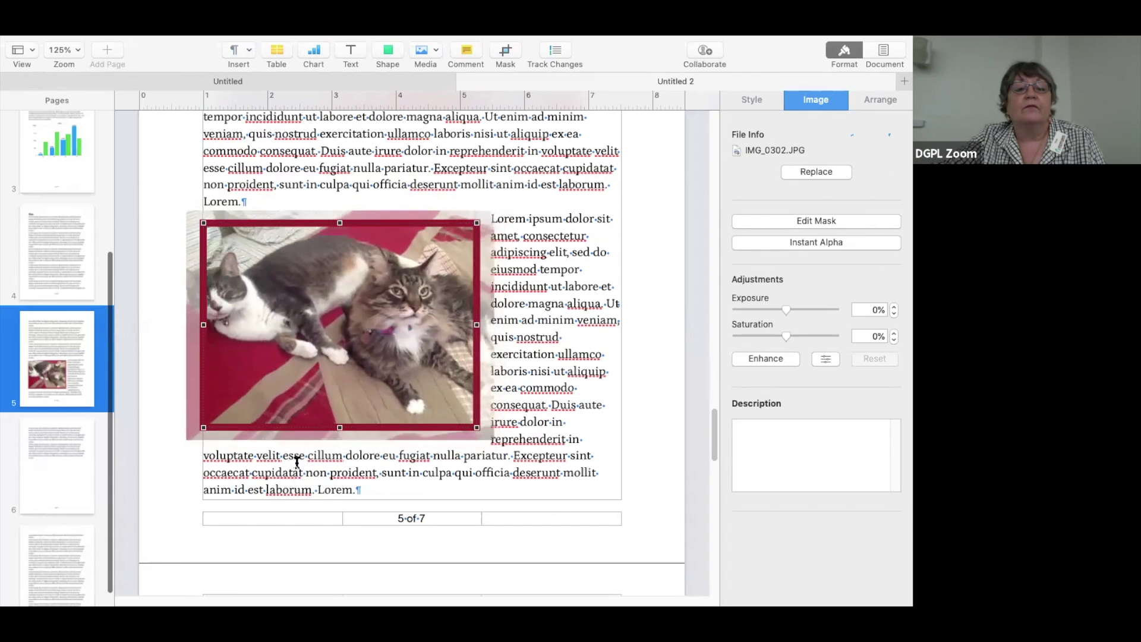
key("Return")
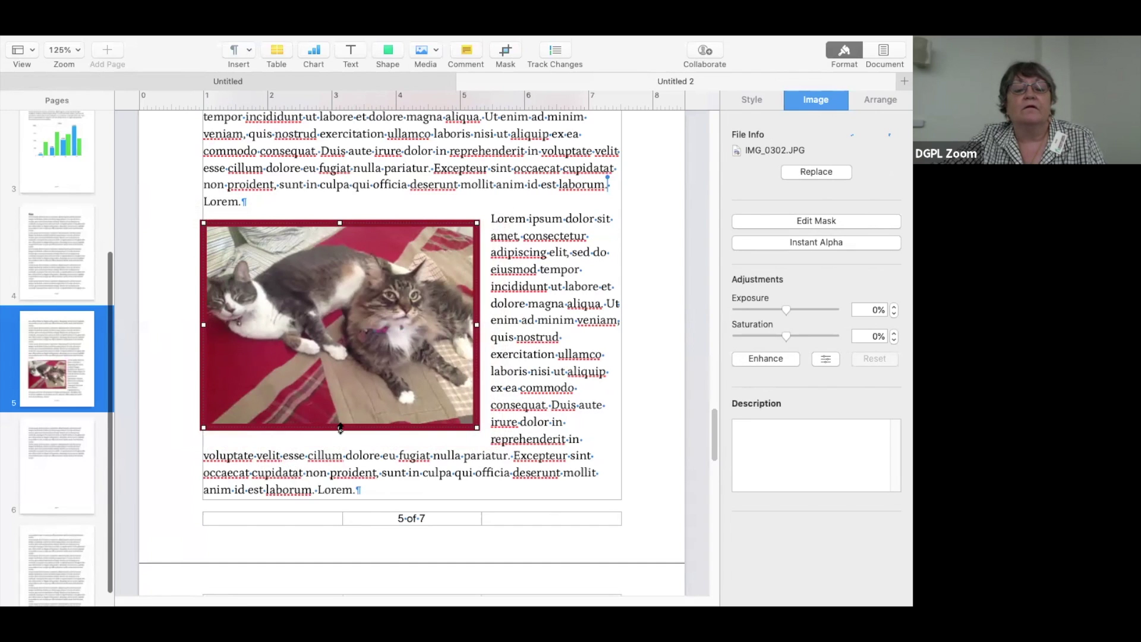
left_click_drag(340, 428, 340, 415)
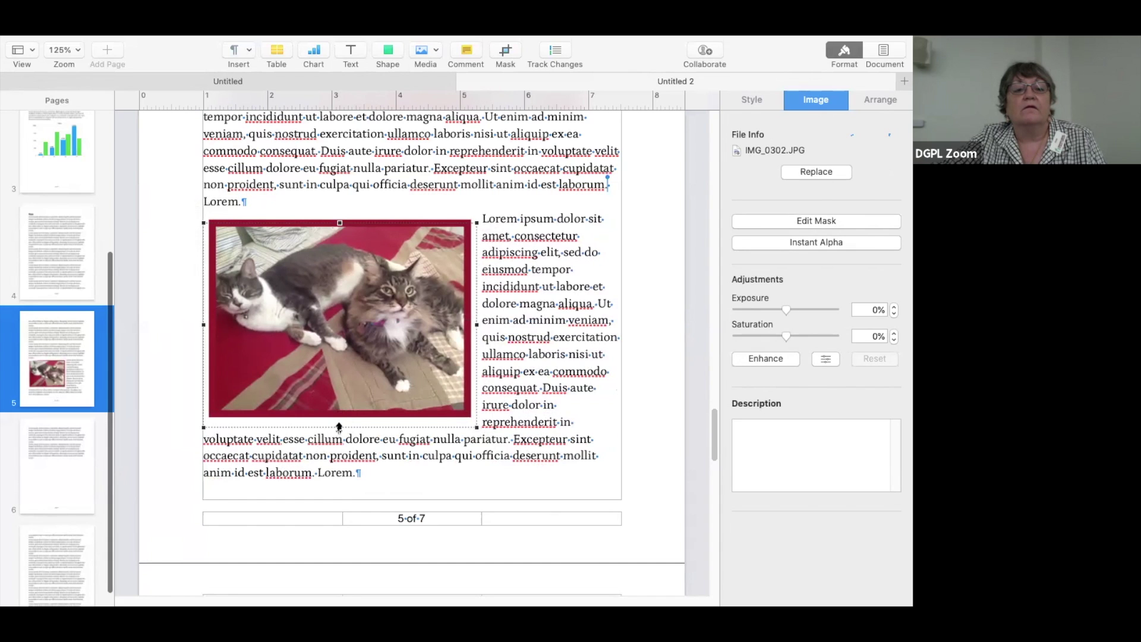
left_click_drag(339, 427, 340, 397)
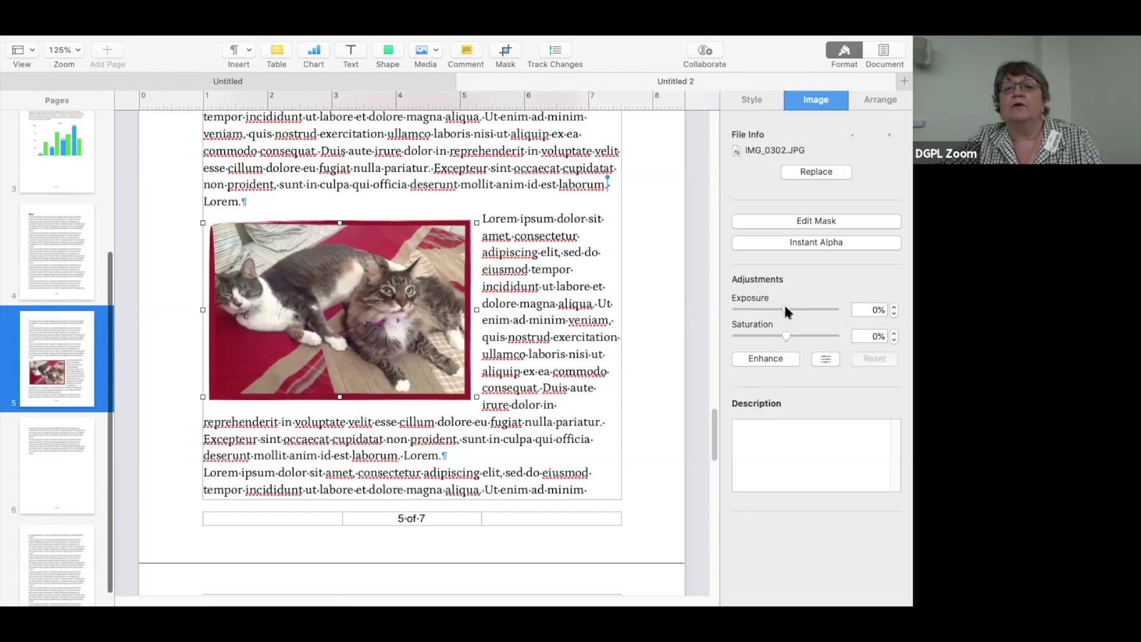
Try 6% saturation on the cat photo, and apply the automatic enhancement
left_click_drag(793, 307, 783, 334)
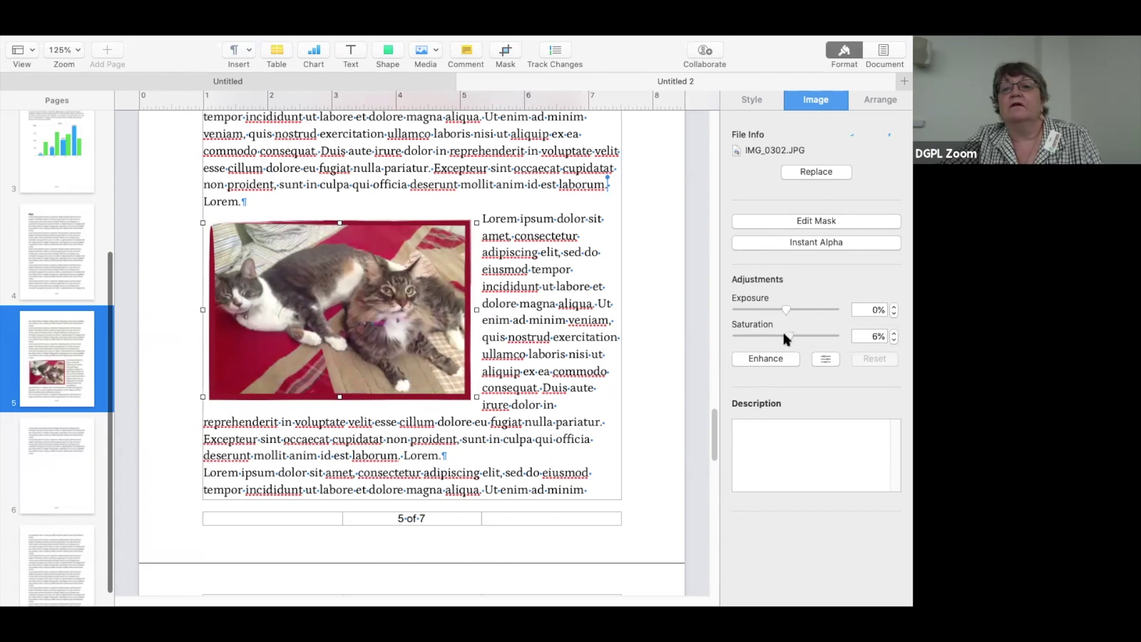
left_click(767, 359)
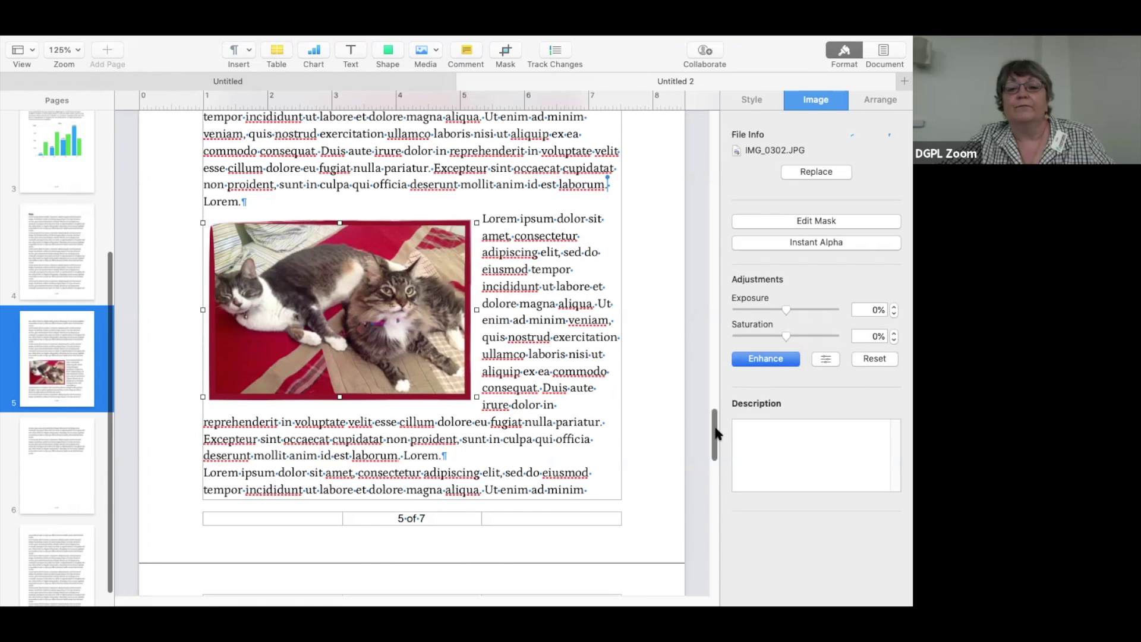
Add a text box within the body text on page 6 and enter "Great way to go" in it
left_click_drag(716, 434, 717, 448)
scroll(716, 449, "down", 5)
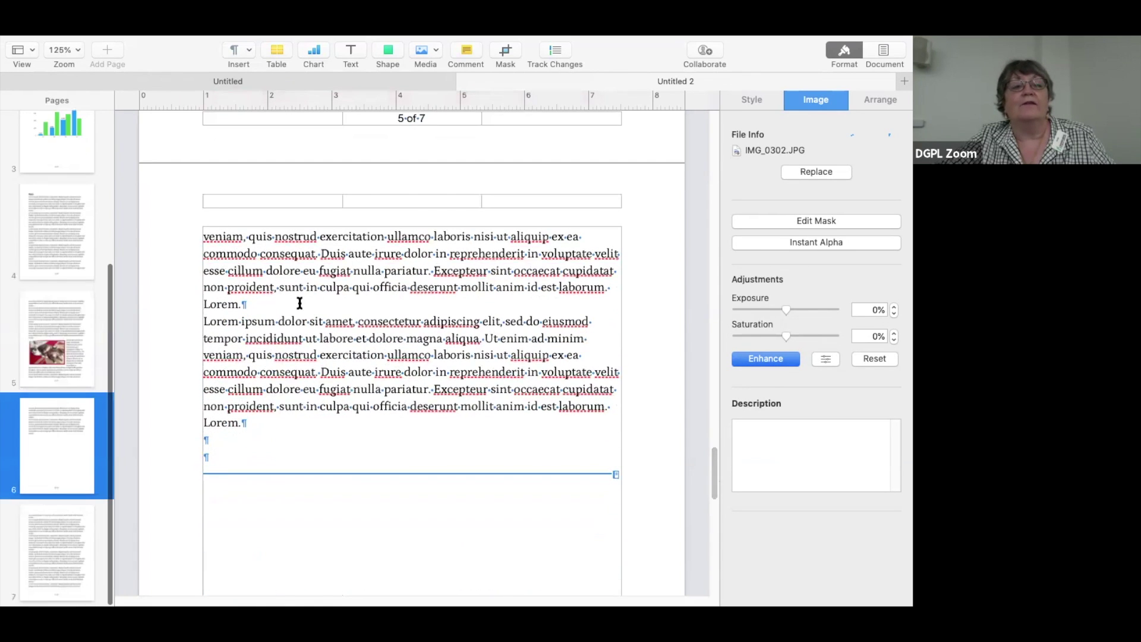
left_click(204, 236)
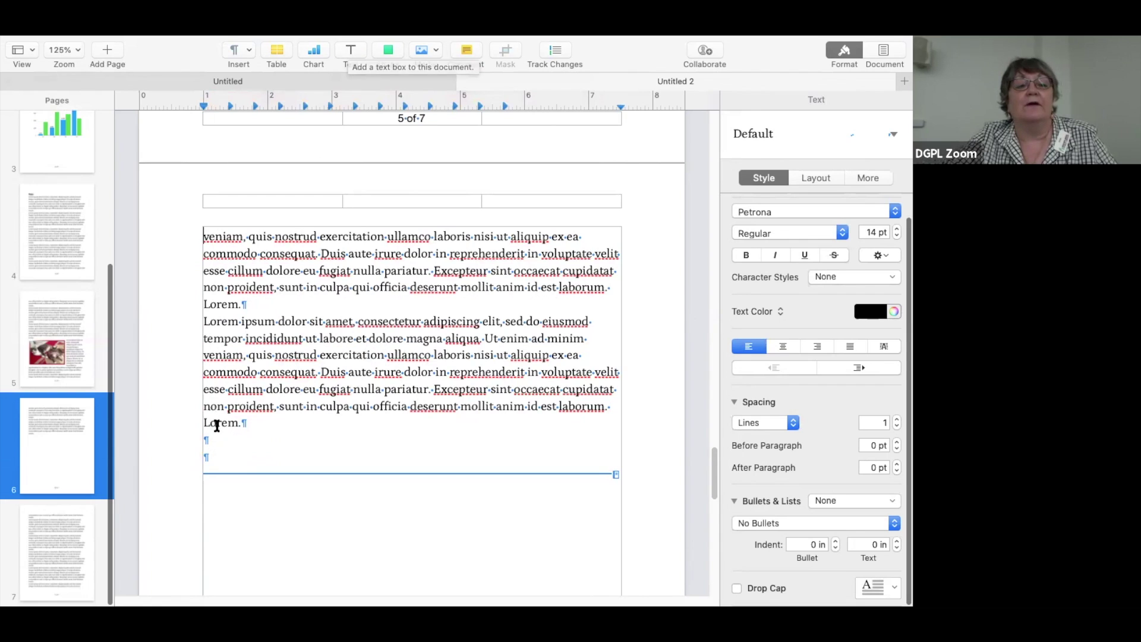
left_click(350, 50)
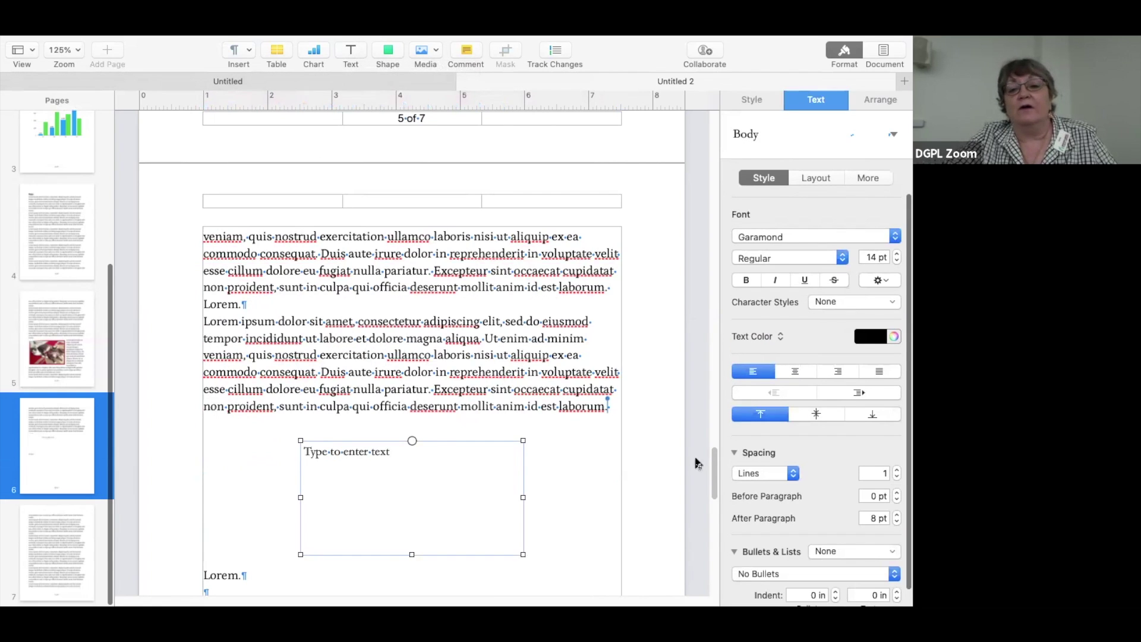
scroll(711, 465, "down", 8)
scroll(711, 464, "up", 3)
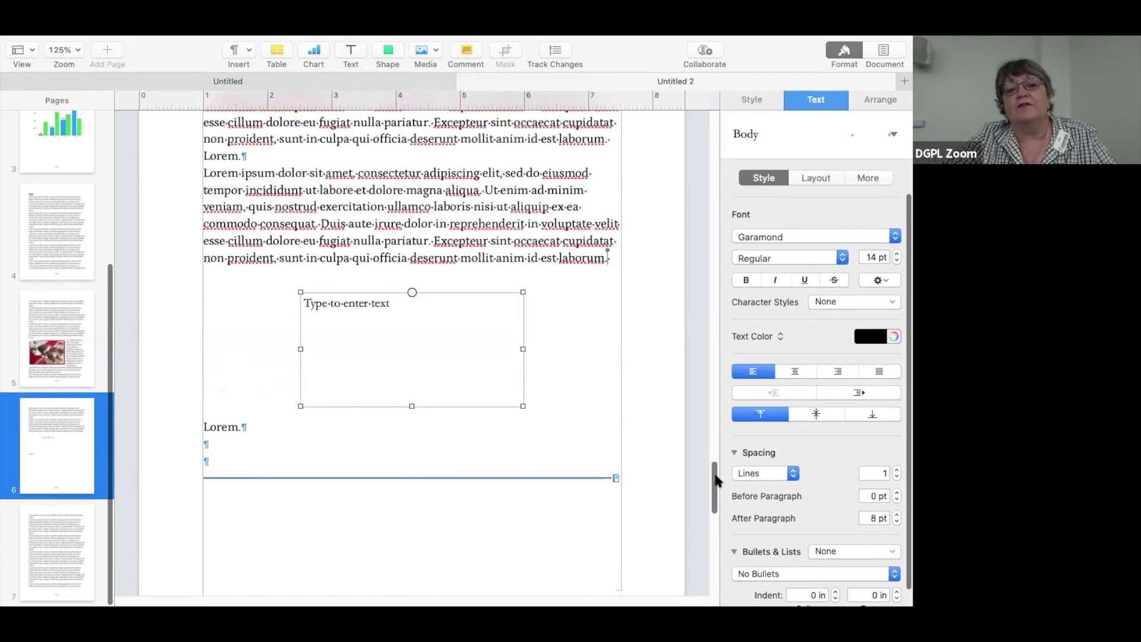
left_click(308, 305)
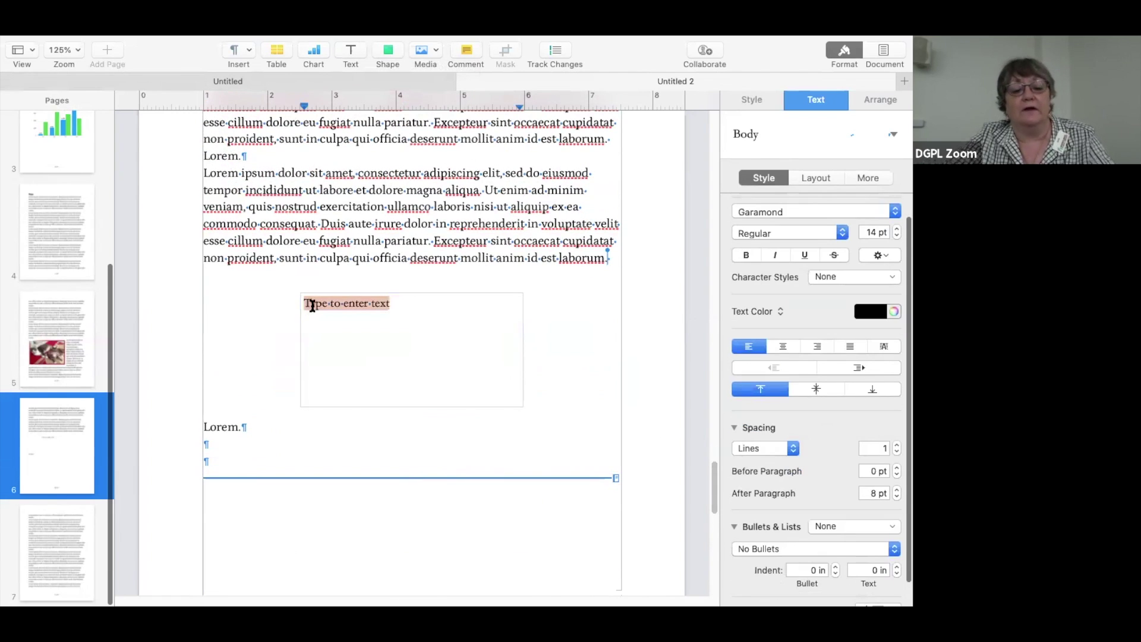
type("G")
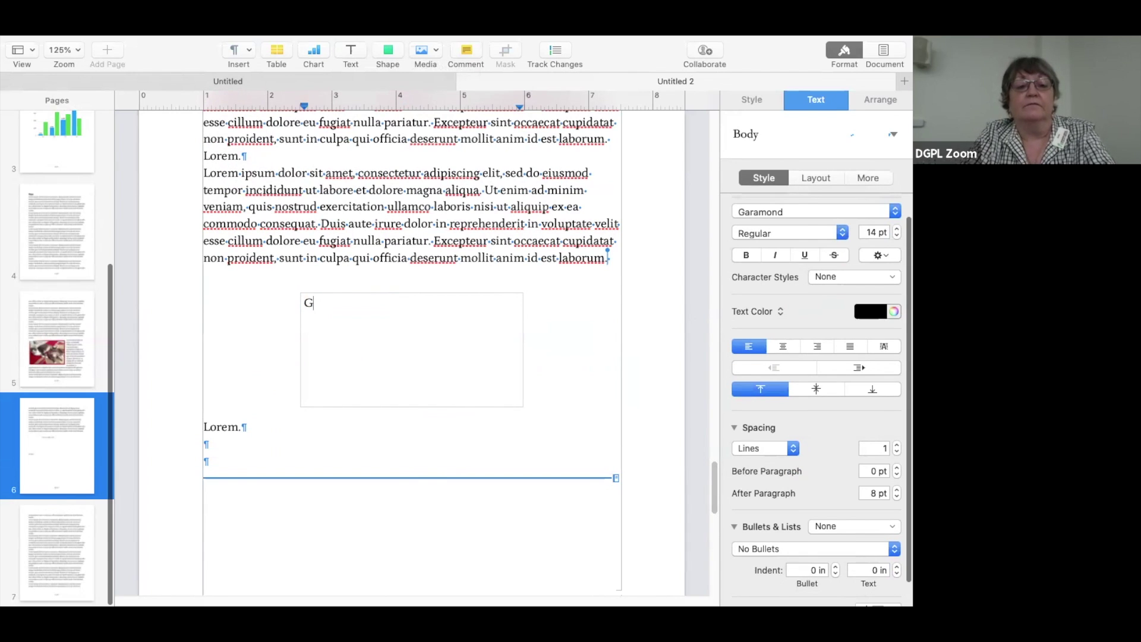
type("reat way to go")
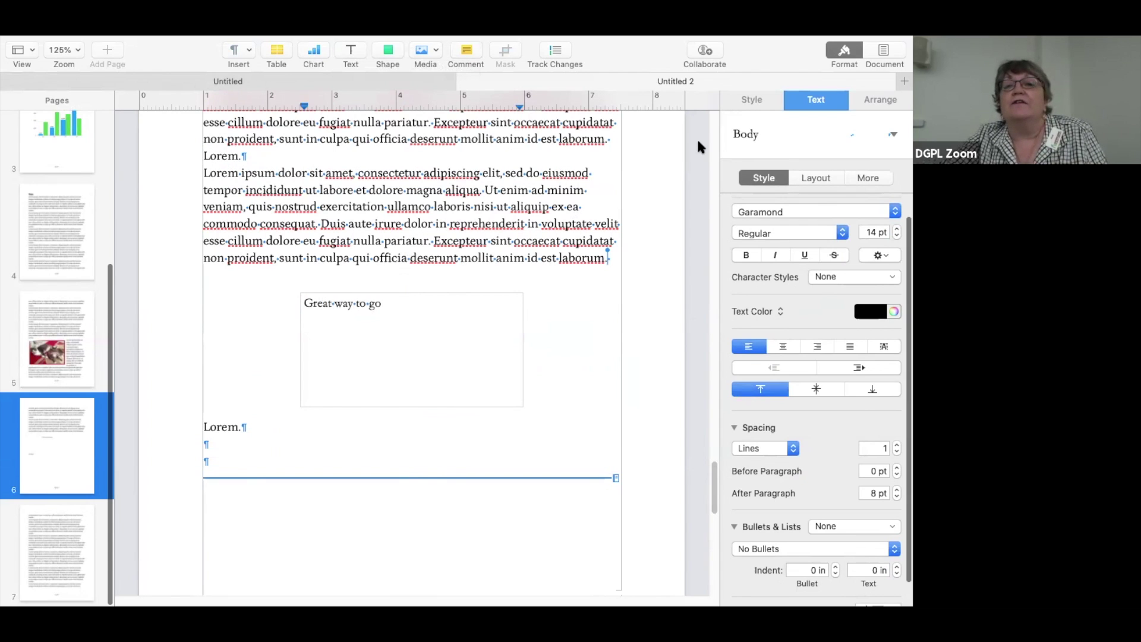
Try the orange shape style on the "Great way to go" text box
left_click(747, 102)
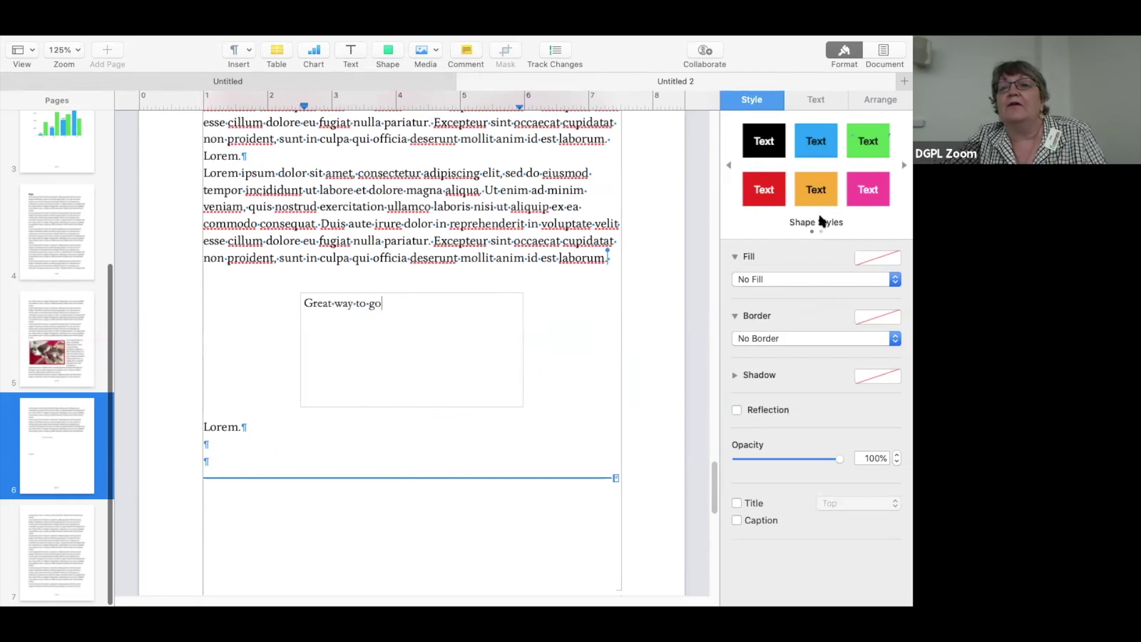
left_click(824, 190)
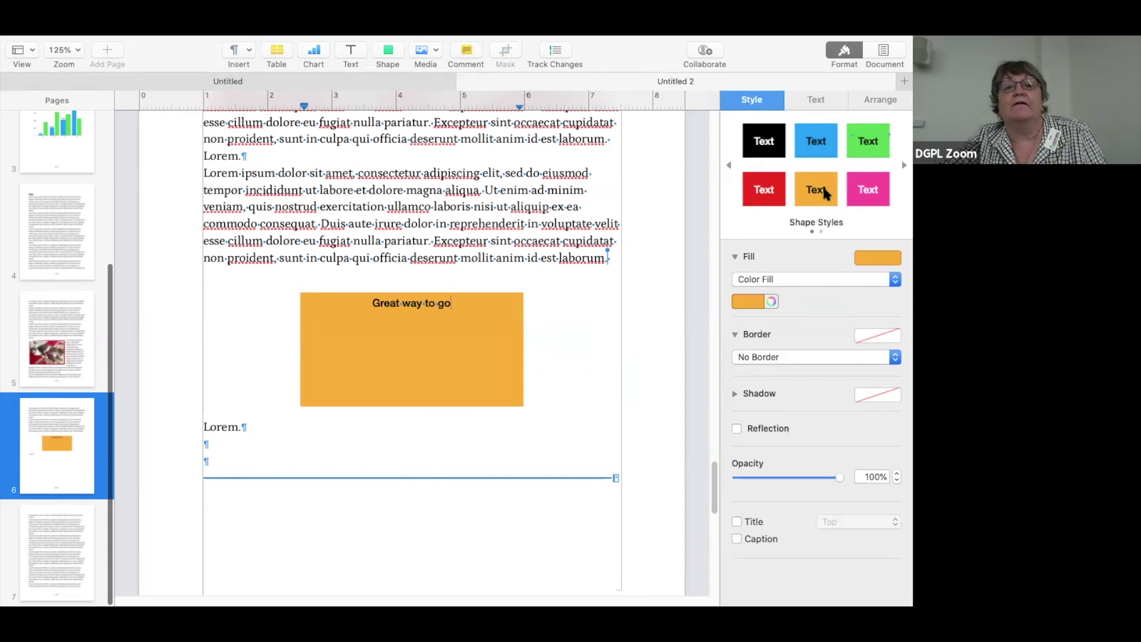
left_click(462, 372)
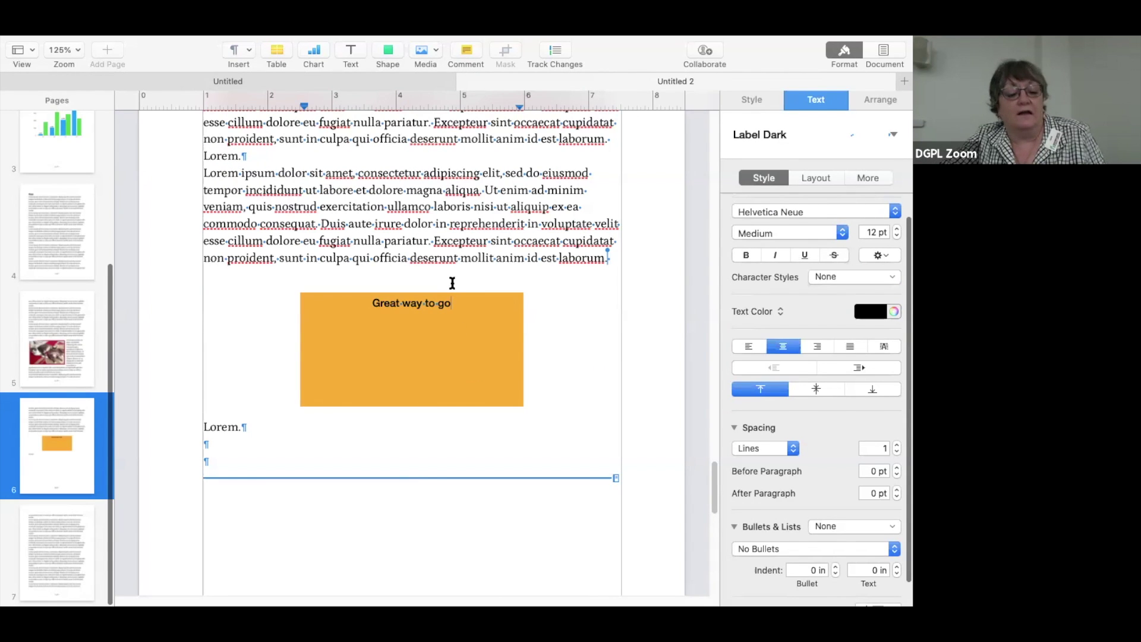
key("super+z")
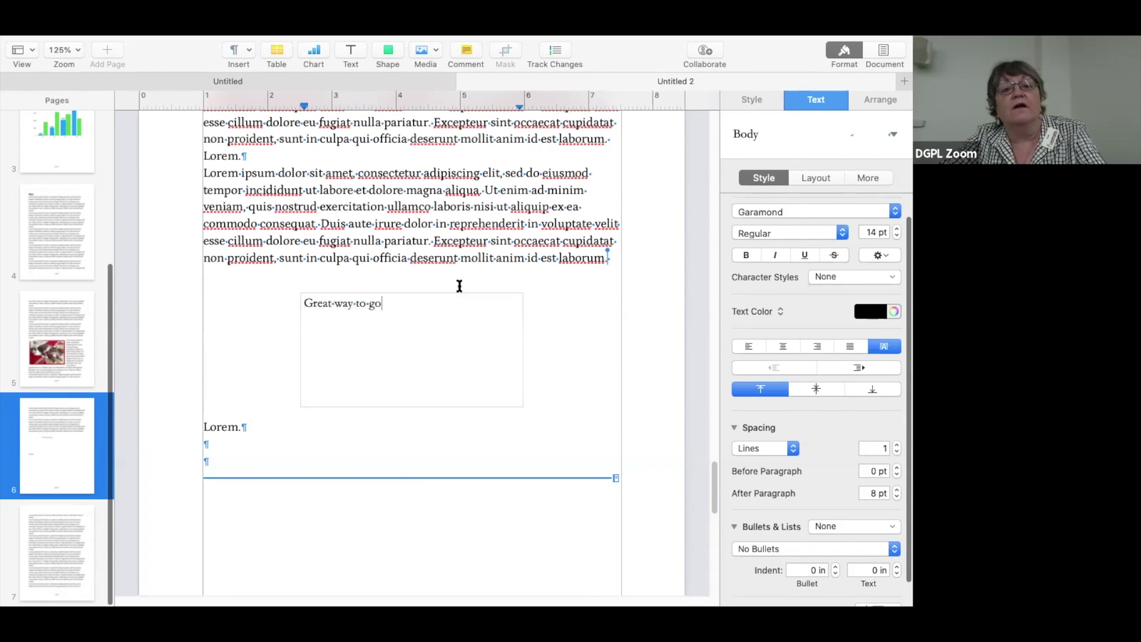
Undo the text box's text entry and last move, and shorten the box from its upper edge to about 1.67 in high
key("super+z")
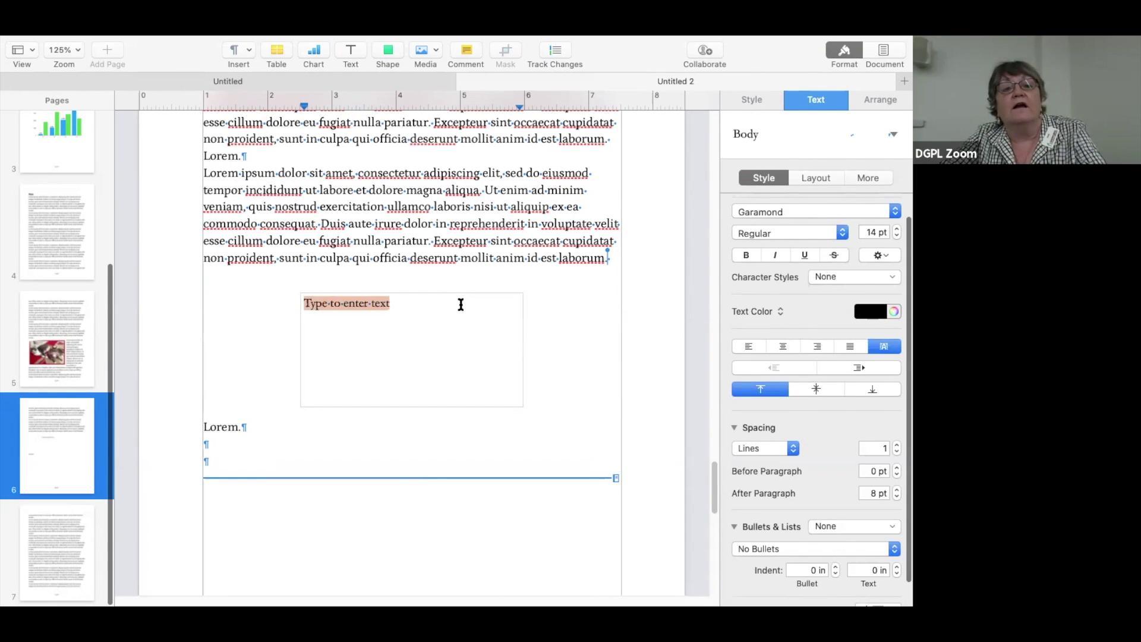
key("super+z")
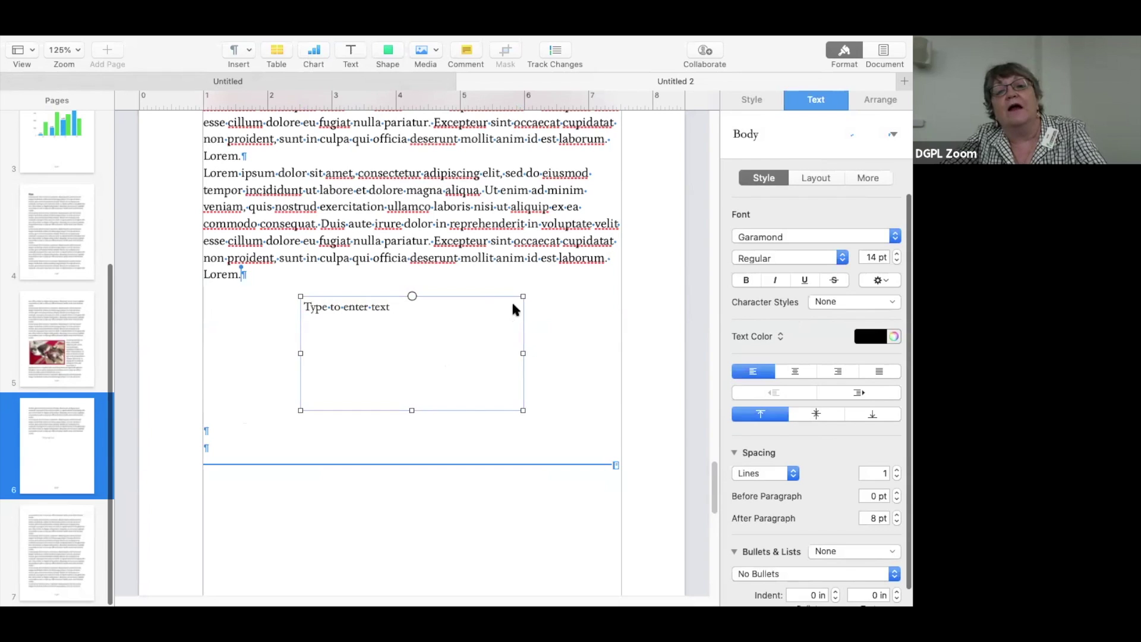
mouse_move(524, 295)
left_mouse_down()
mouse_move(534, 287)
mouse_move(520, 303)
left_mouse_up()
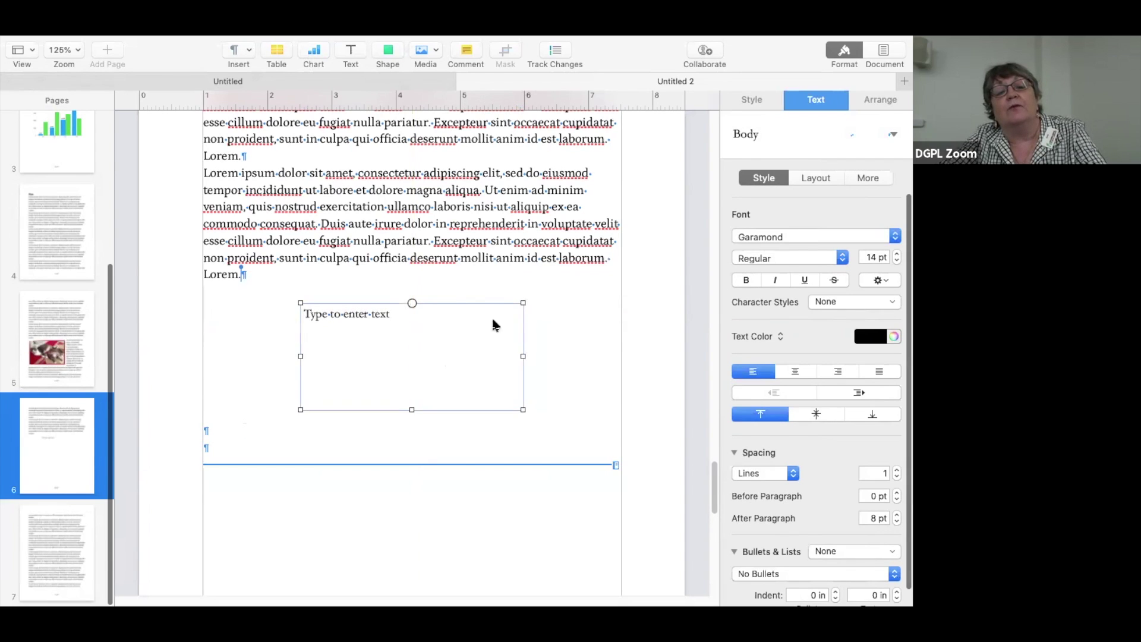
Replace the text box's placeholder with "Great" followed by a new paragraph, and apply the orange shape style
left_click(316, 314)
type("Great")
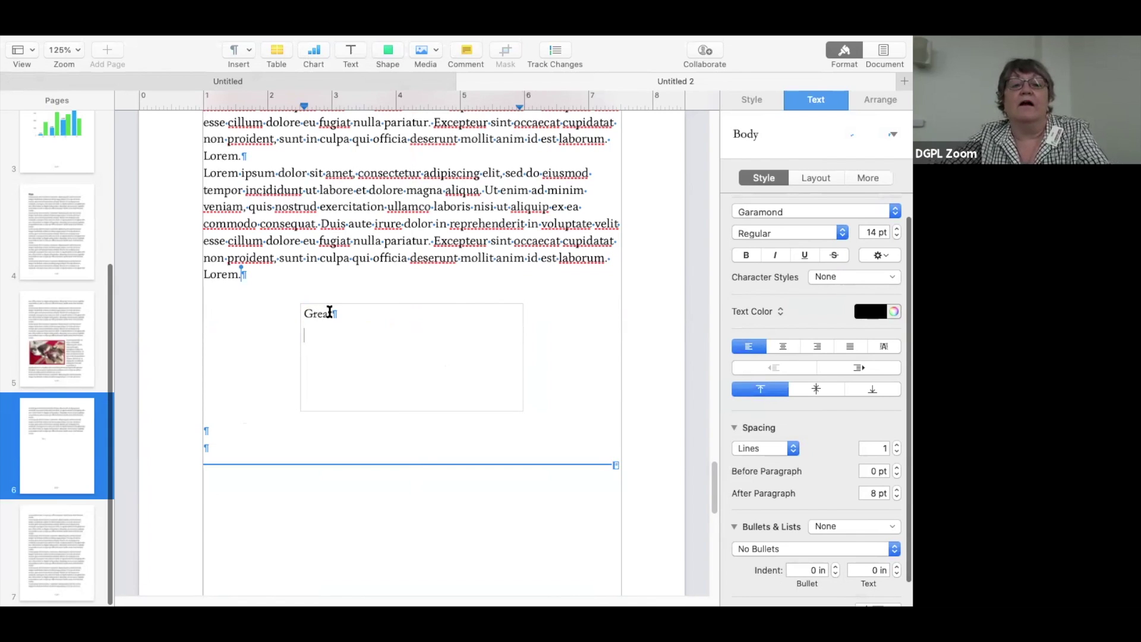
left_click(758, 97)
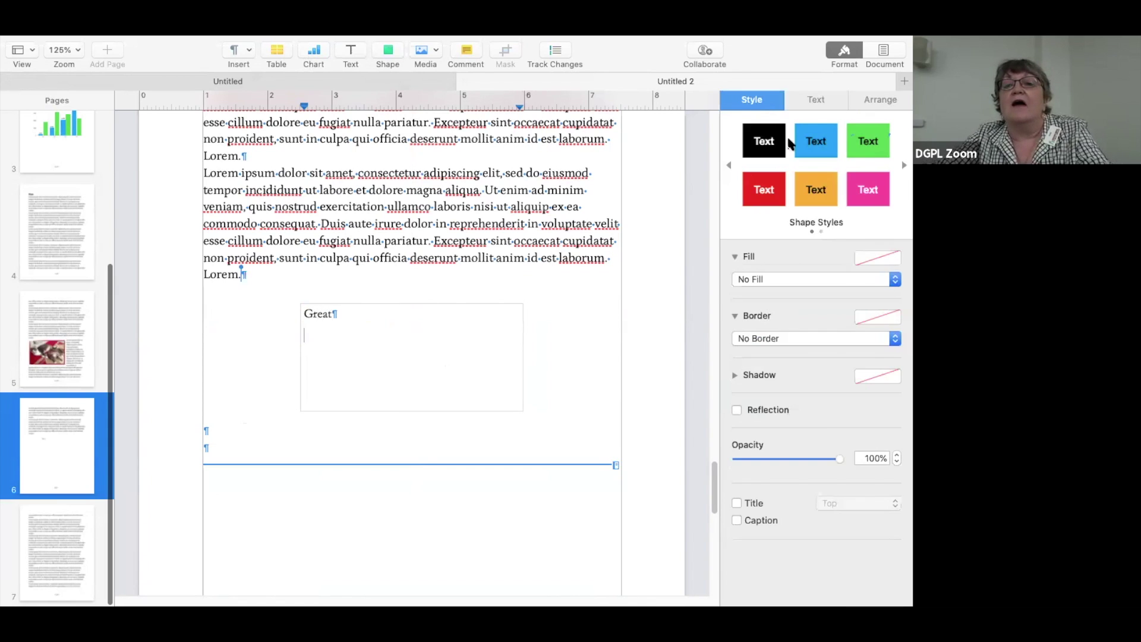
left_click(817, 190)
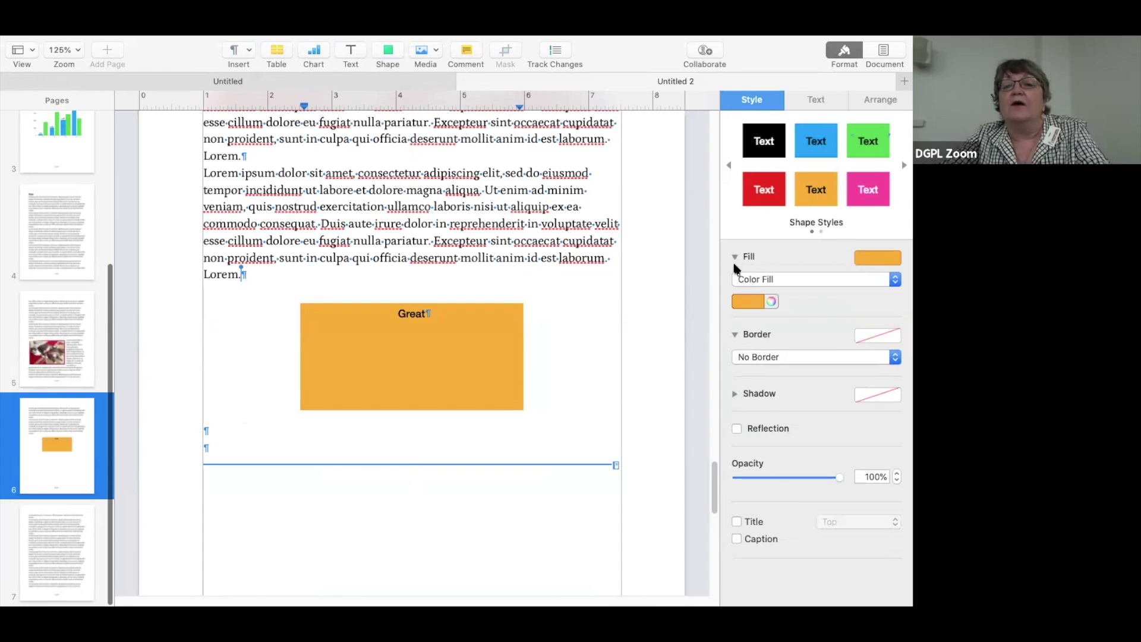
Reduce the orange text box's height to 0.42 in
left_click(877, 101)
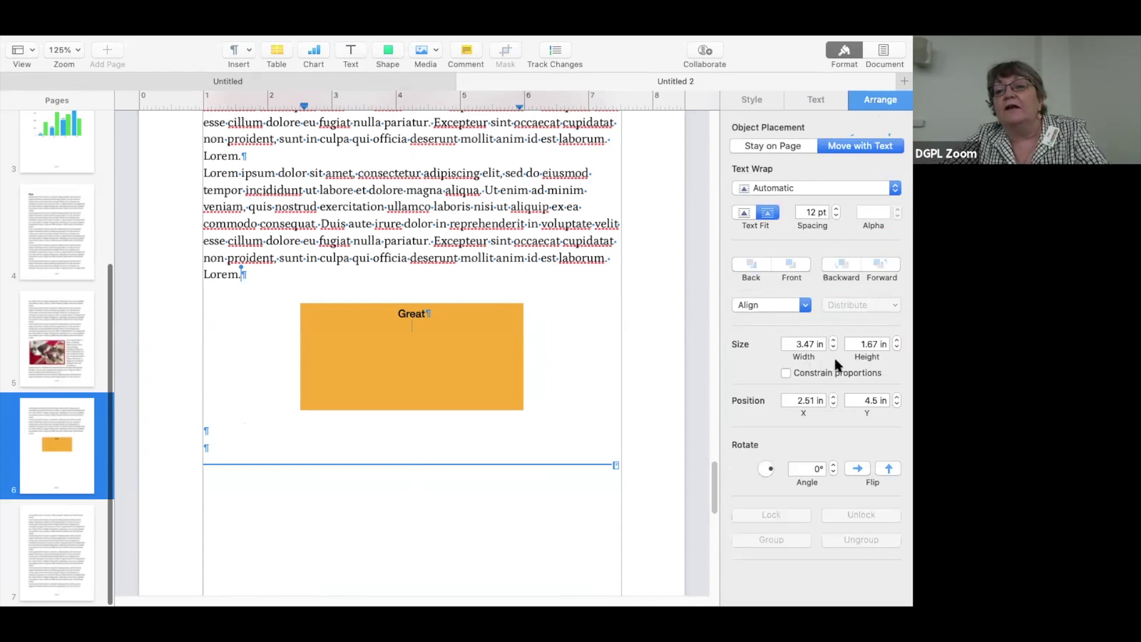
left_click(896, 347)
left_click(896, 347)
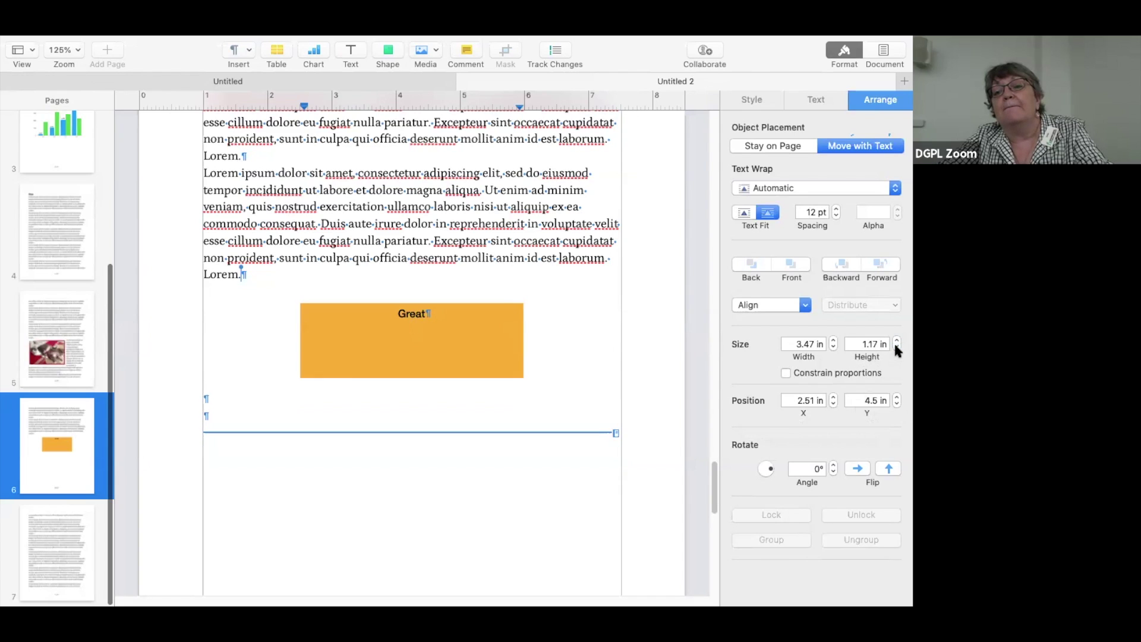
left_click(896, 347)
left_click(896, 347)
left_click(897, 347)
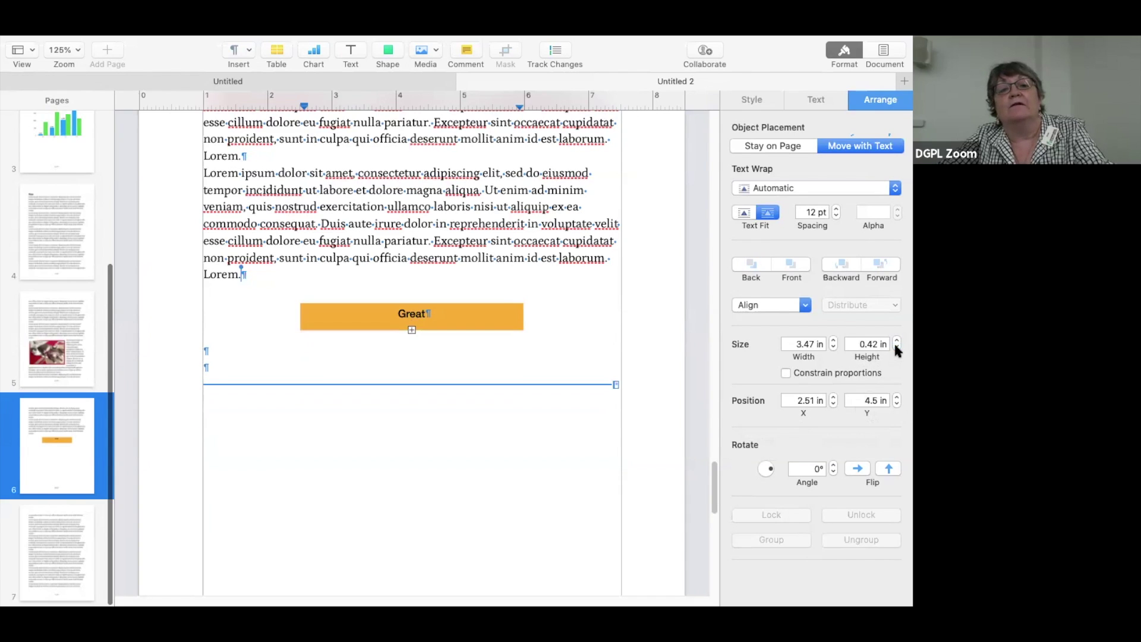
Increase the font size of the word "Great" in the orange text box to 19 pt
double_click(412, 316)
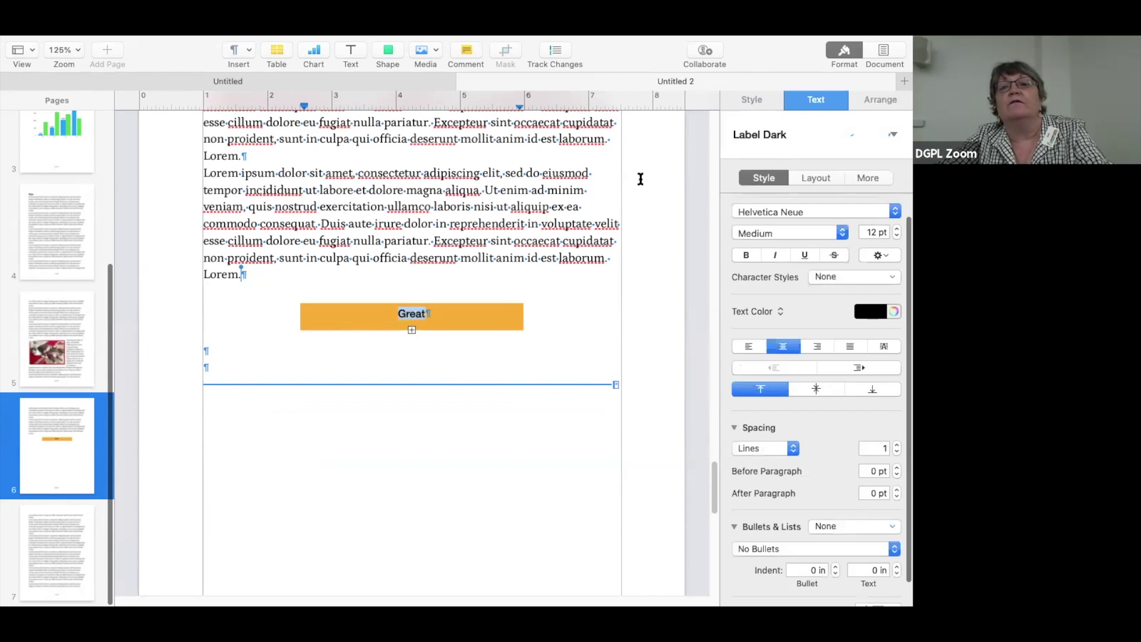
left_click(898, 230)
left_click(898, 229)
left_click(897, 229)
left_click(898, 230)
left_click(898, 230)
left_click(897, 230)
left_click(897, 230)
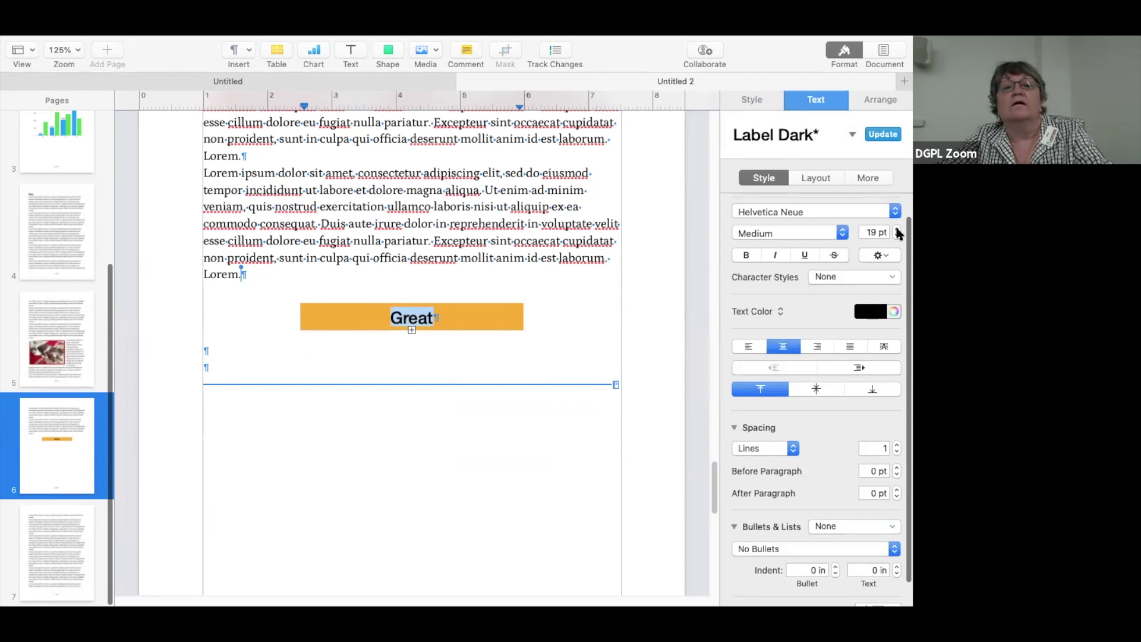
left_click(591, 356)
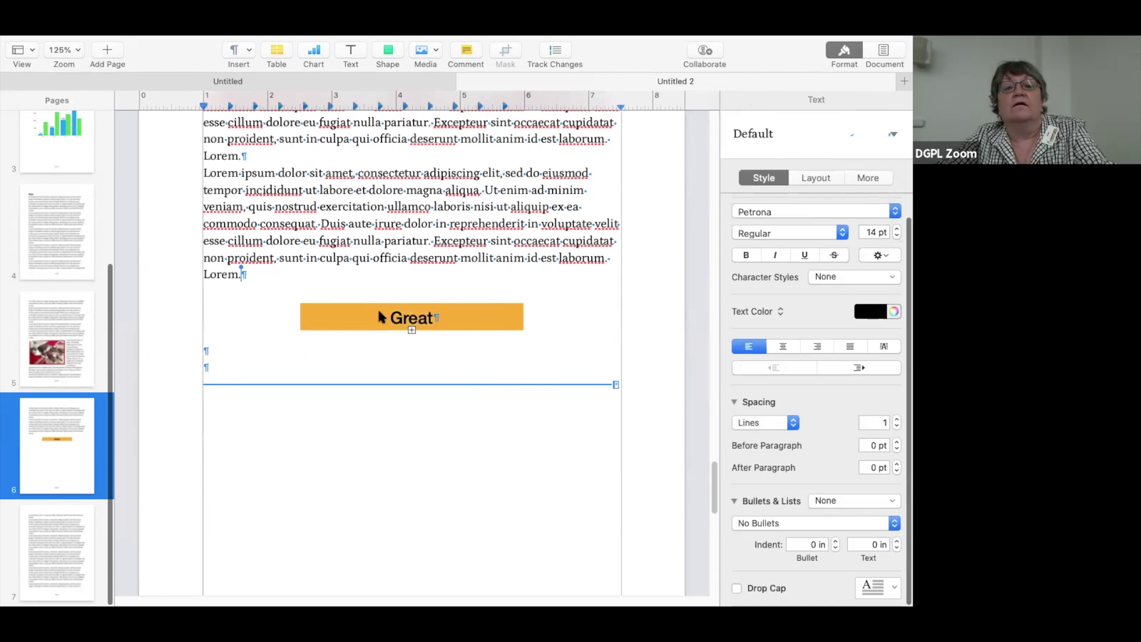
Move the orange text box to about X 2.28 in, Y 4.22 in, just above the last "Lorem." line
left_click_drag(351, 311, 298, 303)
mouse_move(408, 315)
left_mouse_down()
mouse_move(370, 309)
mouse_move(389, 308)
left_mouse_up()
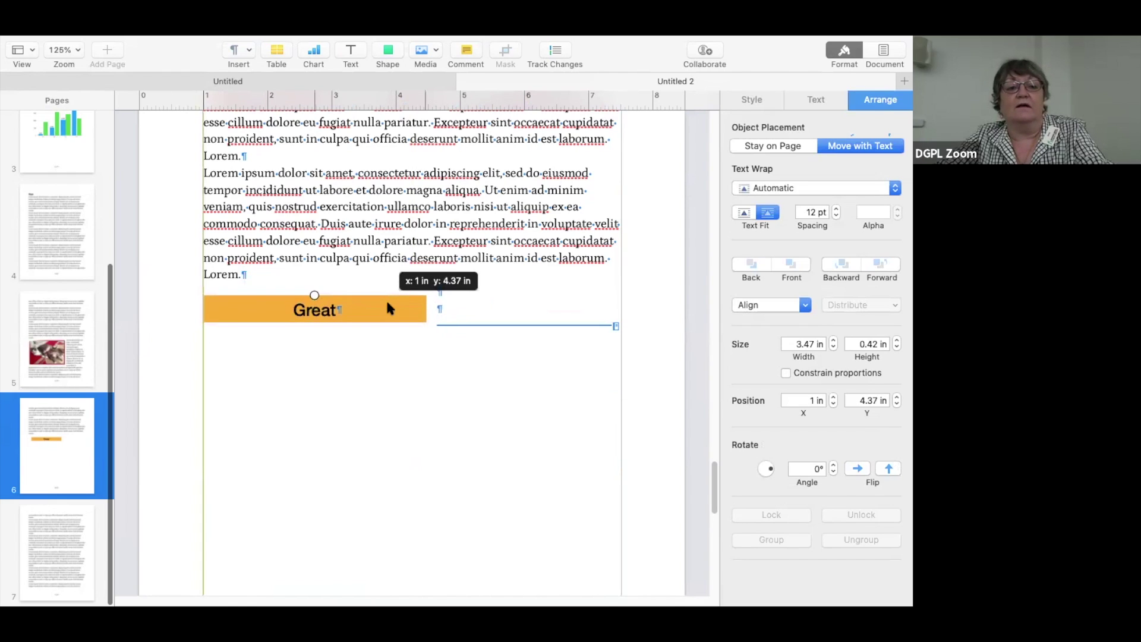
left_click_drag(388, 303, 435, 291)
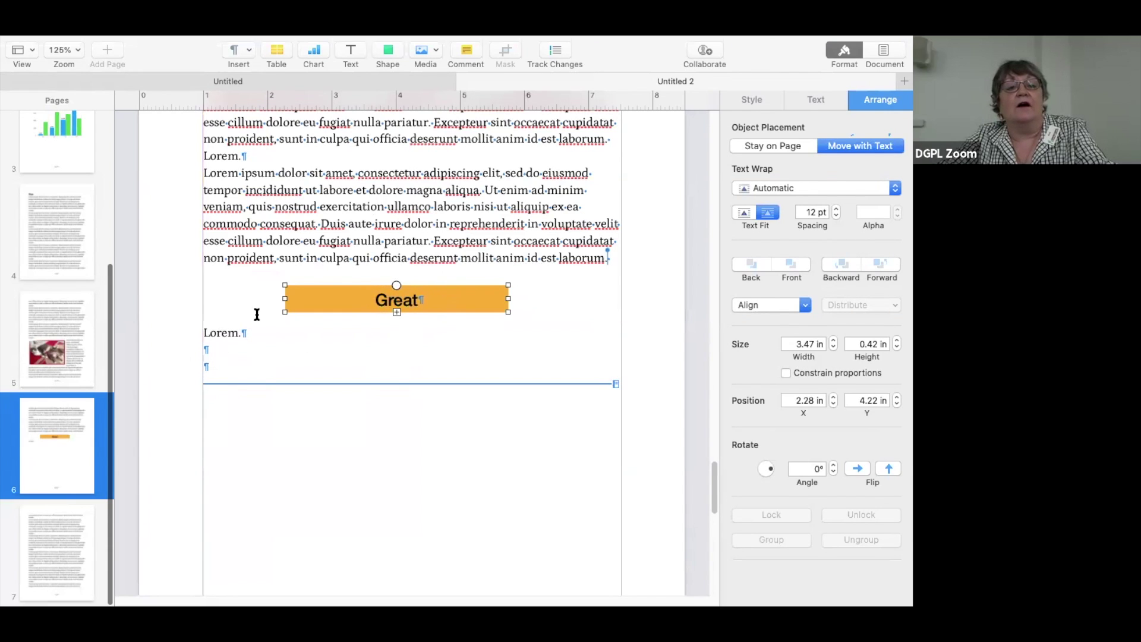
Insert a straight arrow line and place it so that its head points into the orange box, ahead of "Great"
left_click(228, 344)
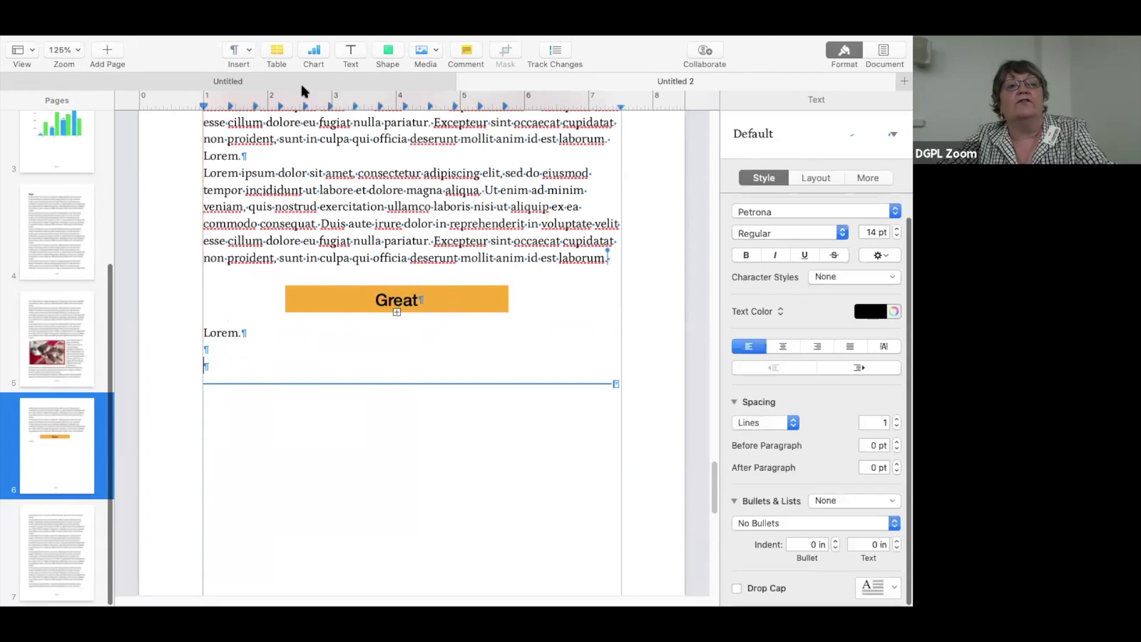
left_click(390, 51)
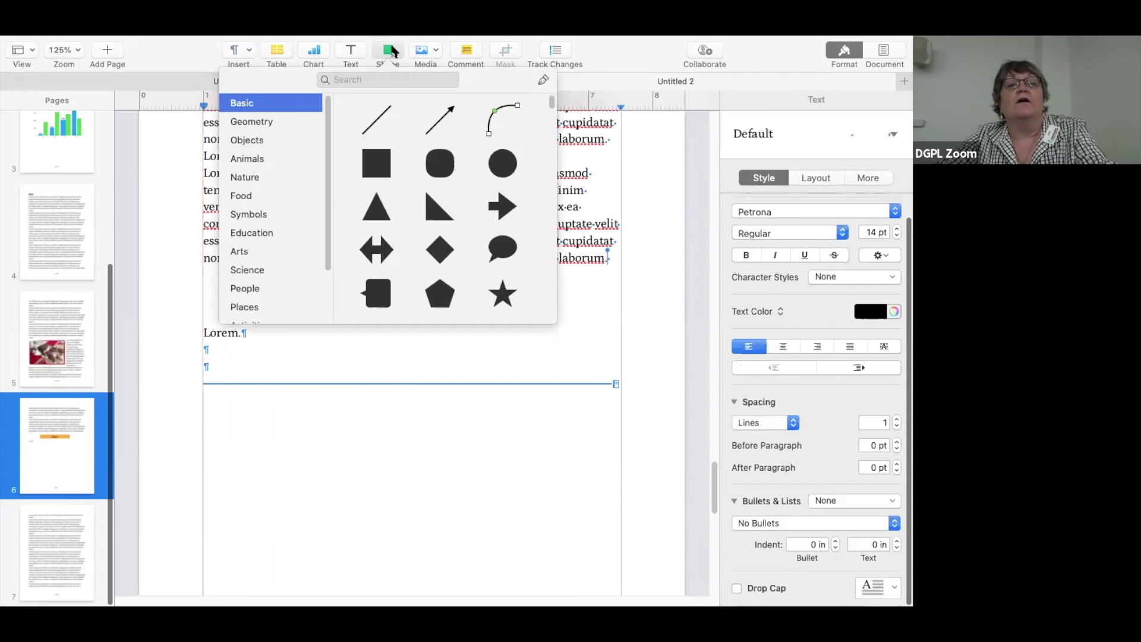
left_click(437, 127)
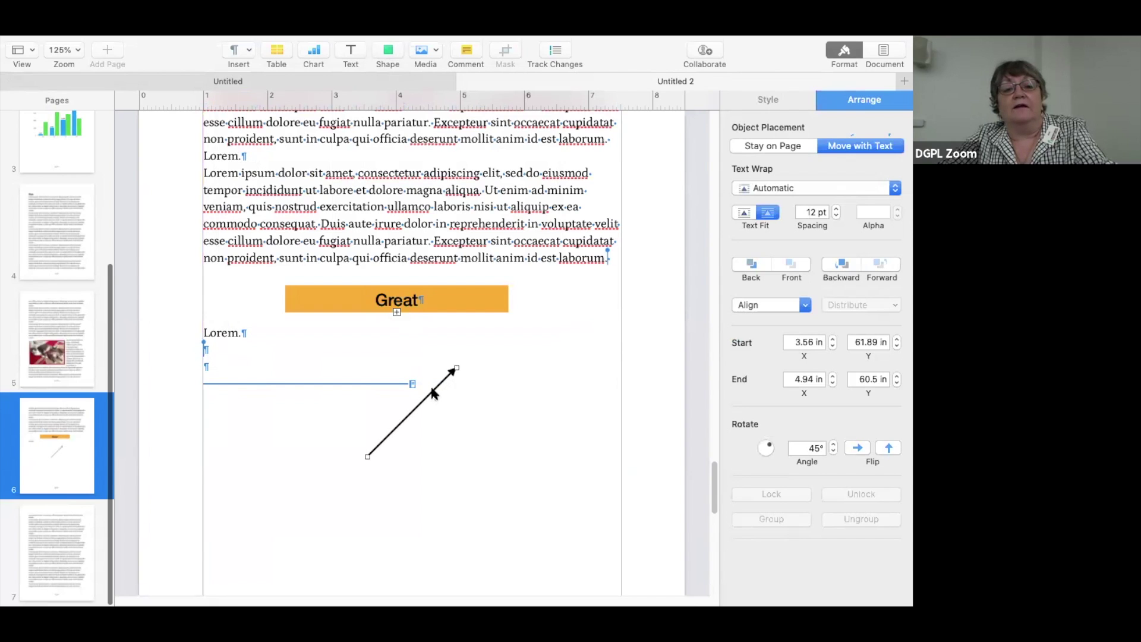
left_click_drag(434, 396, 330, 331)
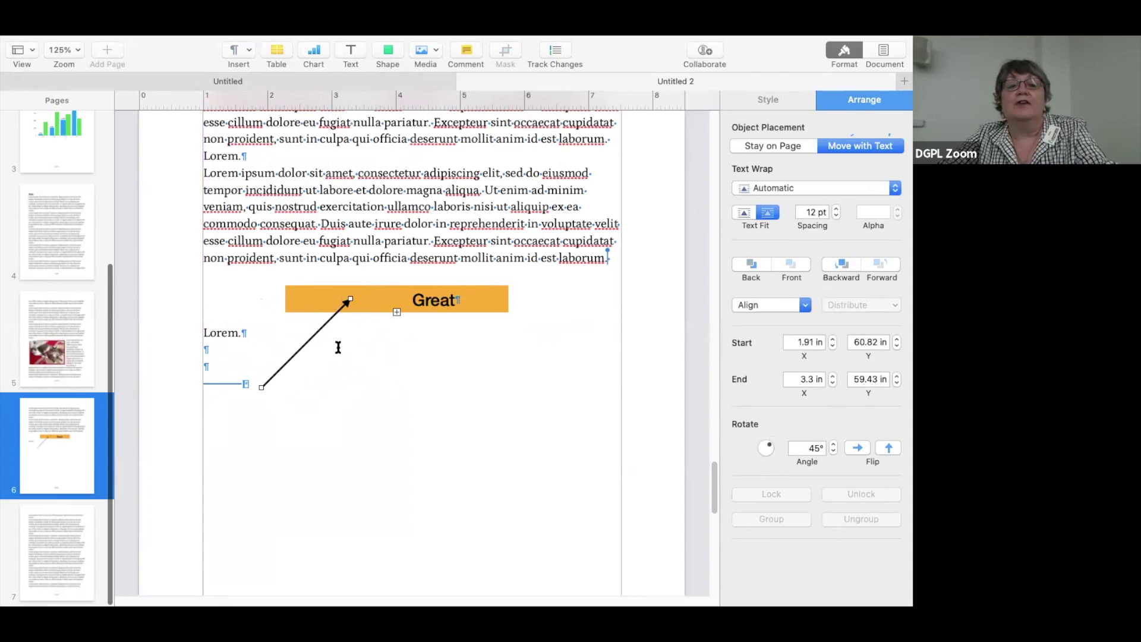
left_click_drag(317, 335, 322, 333)
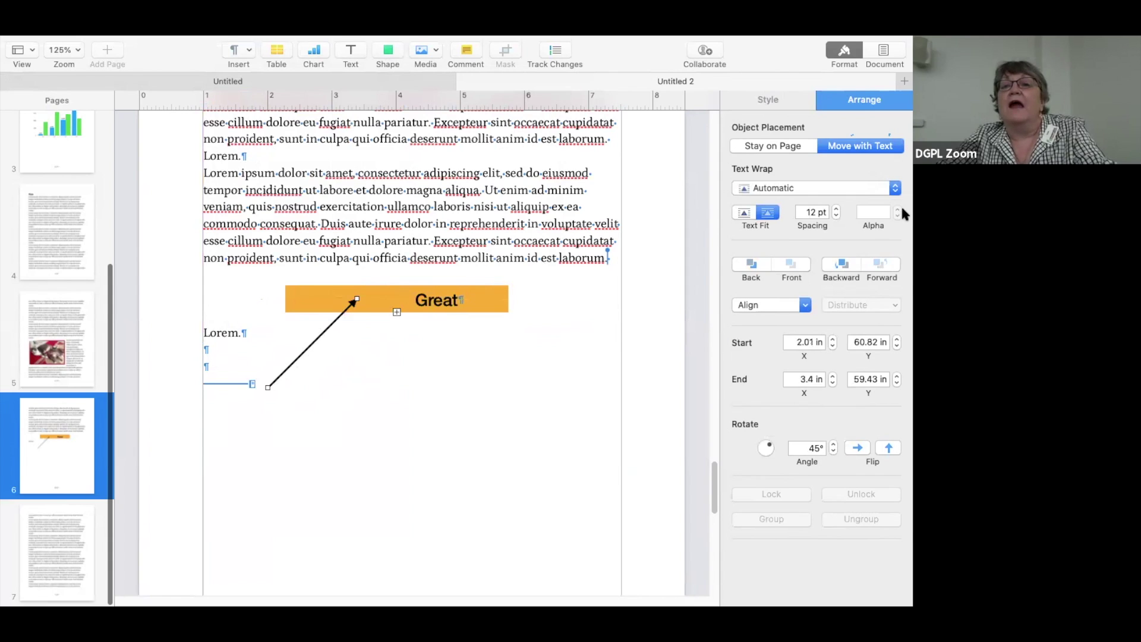
Color the arrow line red and set its stroke thickness to 7 pt
left_click(768, 100)
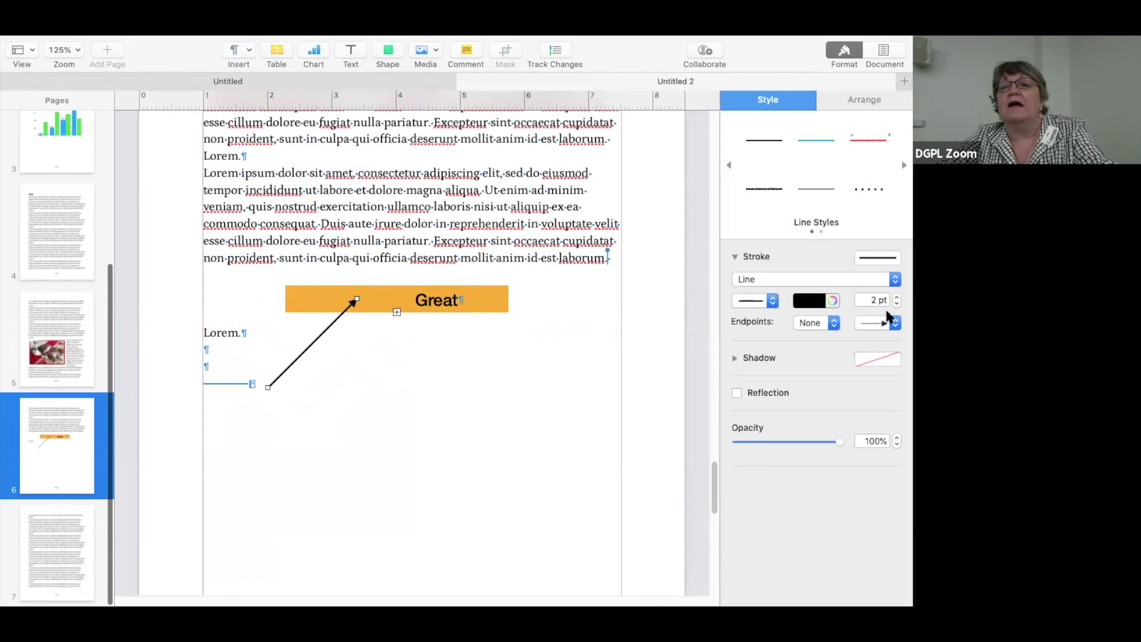
left_click(818, 305)
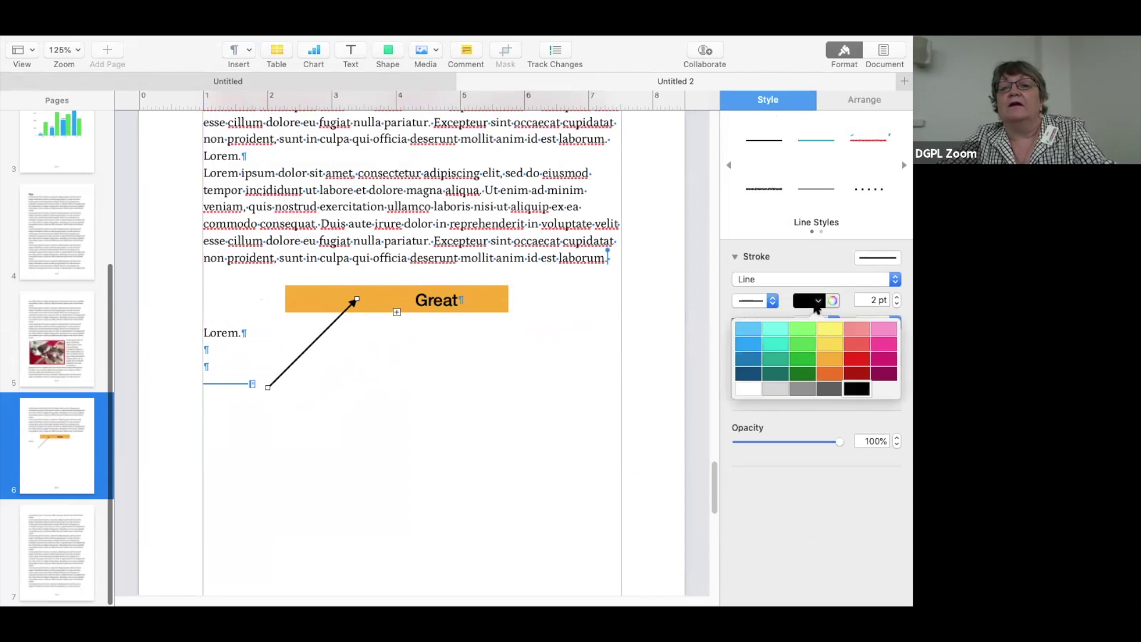
left_click(850, 359)
left_click(898, 298)
left_click(898, 297)
left_click(898, 297)
left_click(898, 298)
left_click(898, 297)
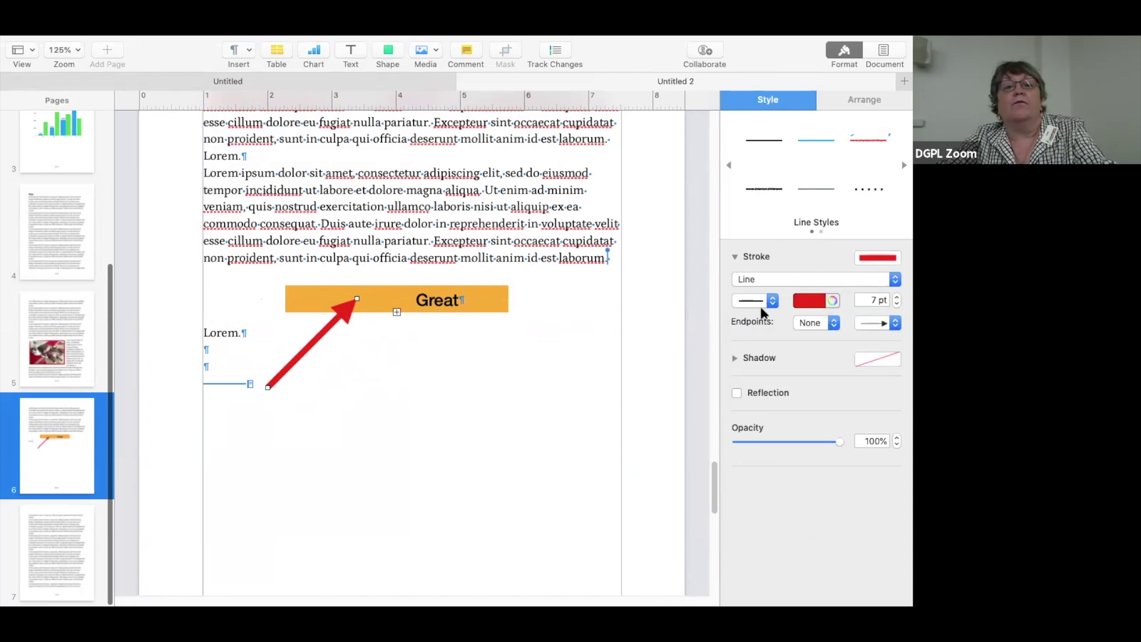
Add four empty paragraphs at the end of the body text on page 6
left_click(469, 396)
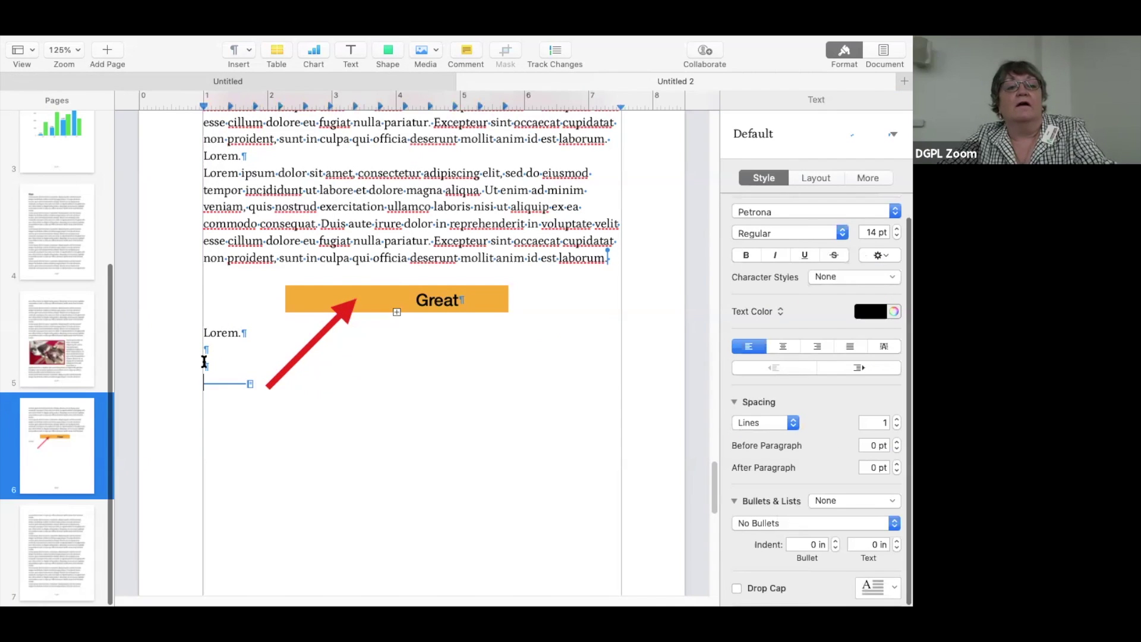
key("Return")
key("Return")
key("Return")
key("Return")
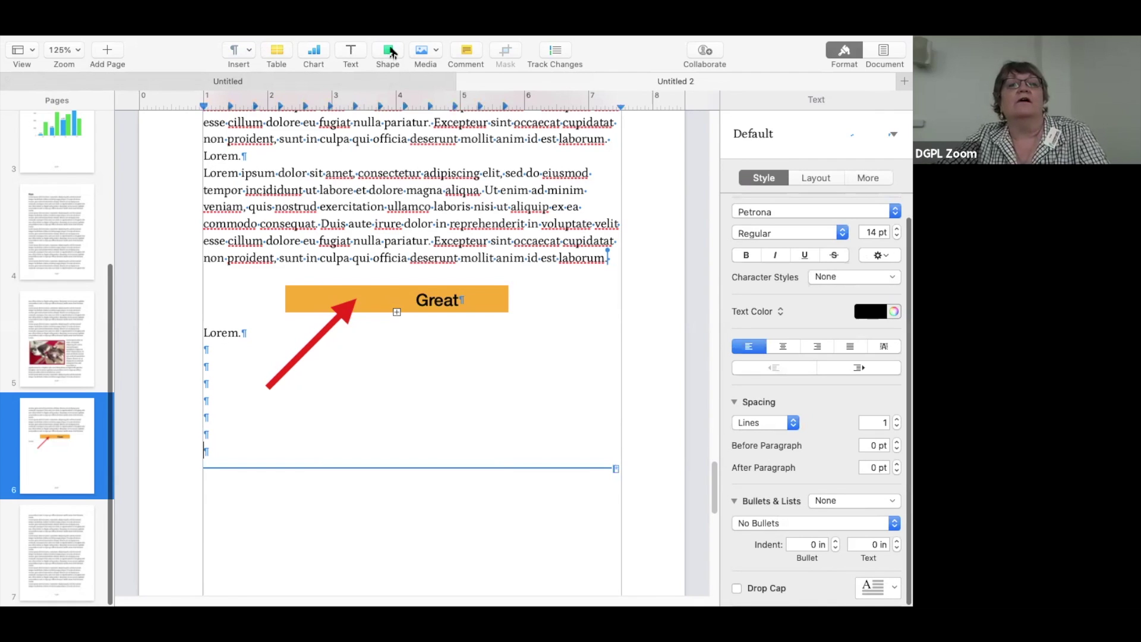
Insert a basic right-pointing block arrow shape below the arrow line on page 6
left_click(390, 51)
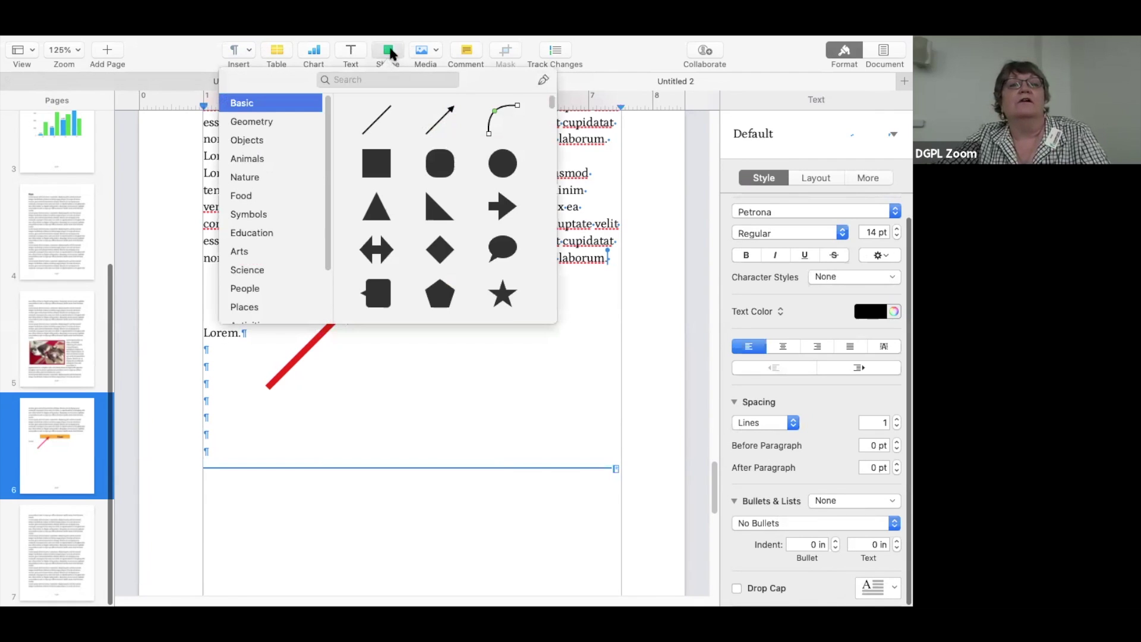
left_click(503, 209)
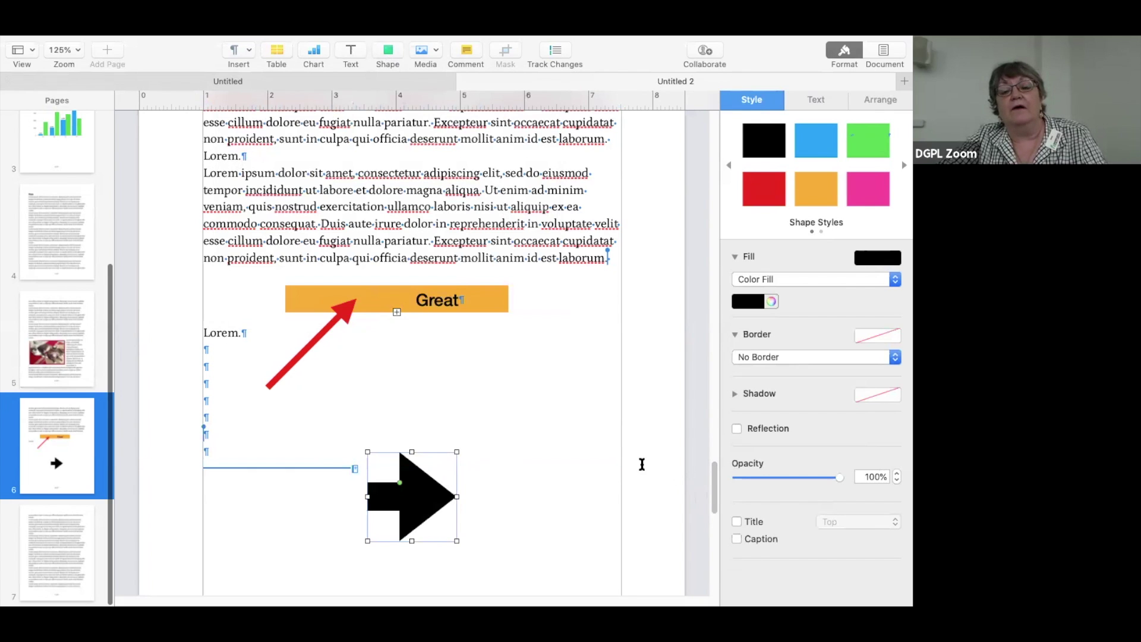
left_click_drag(714, 472, 716, 486)
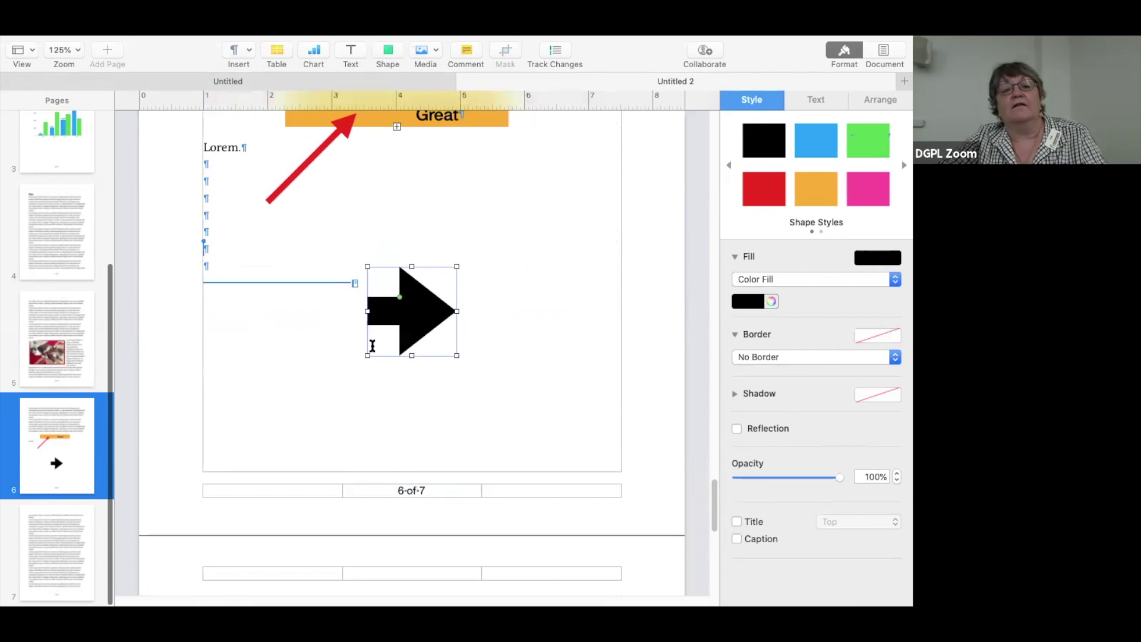
Enter "Exit" inside the block arrow and apply the red shape style to it
left_click(381, 329)
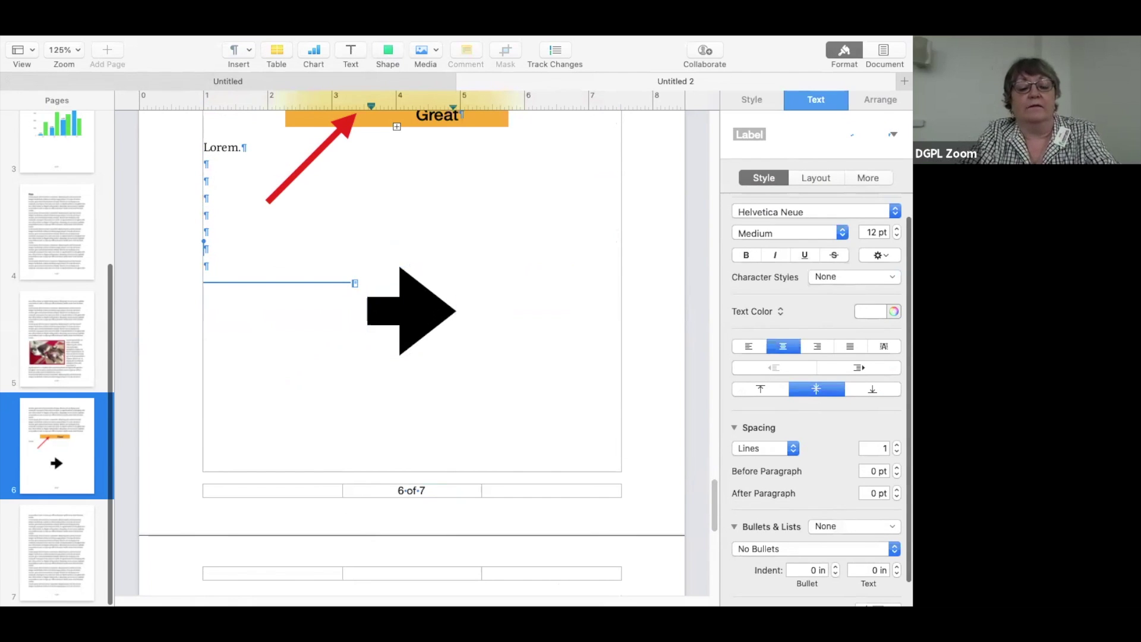
type("Exit")
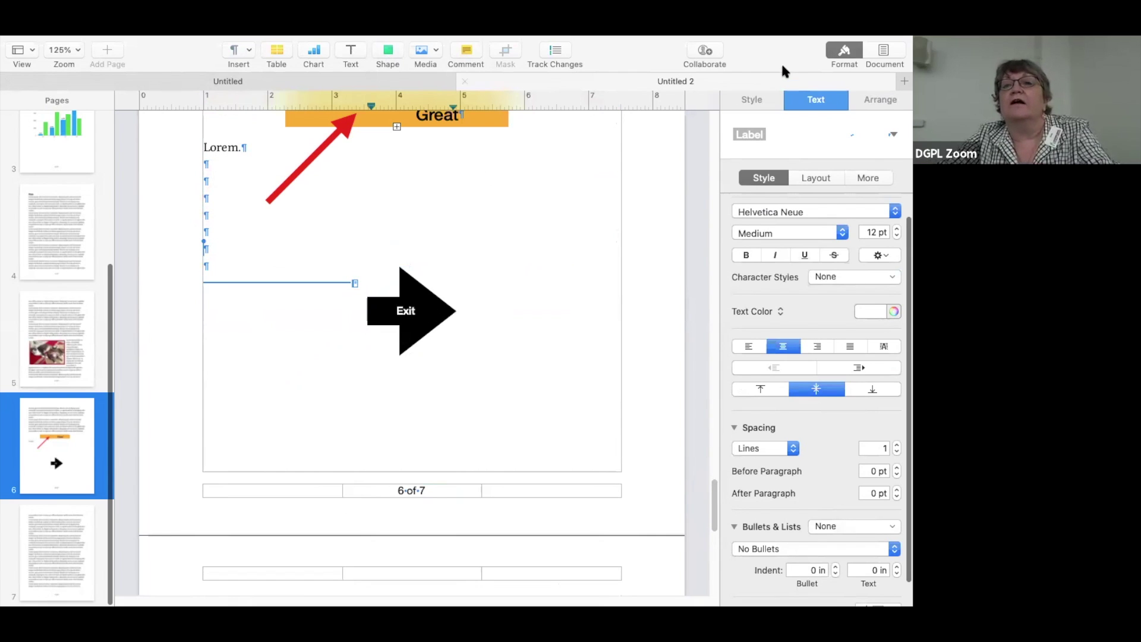
left_click(752, 100)
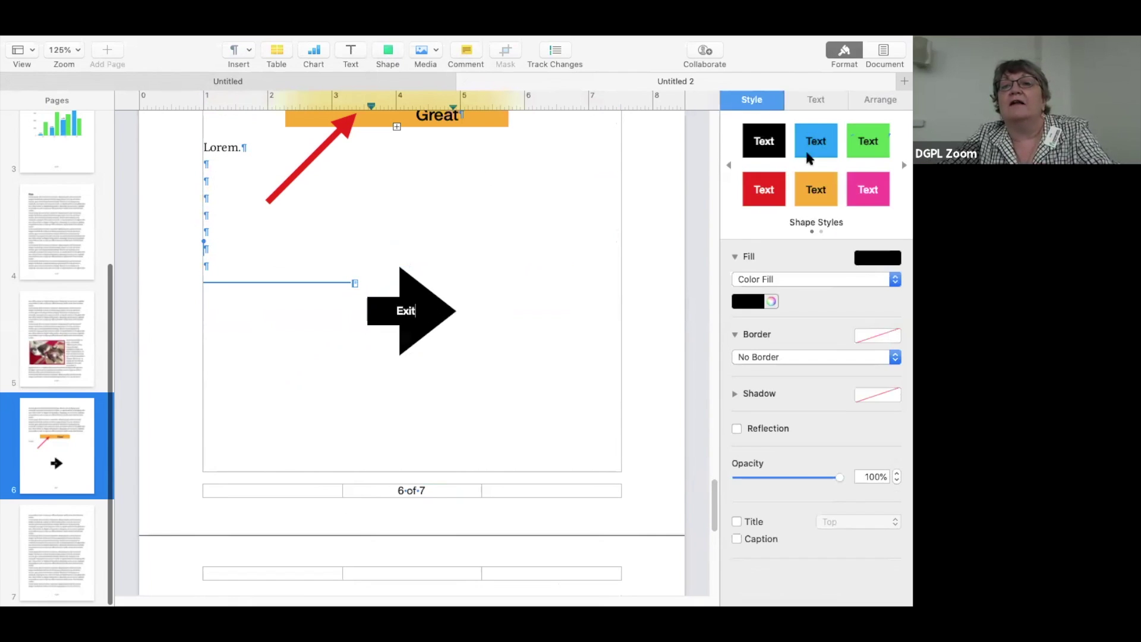
left_click(753, 196)
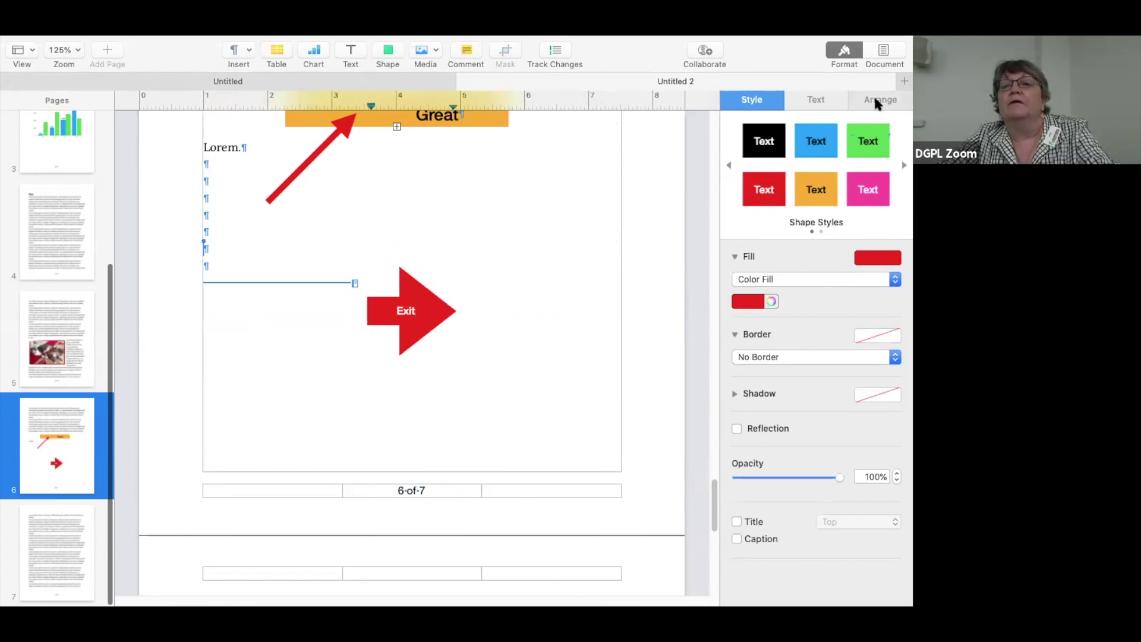
Increase the height of the red "Exit" block arrow on page 6 to 1.89 in
left_click(877, 101)
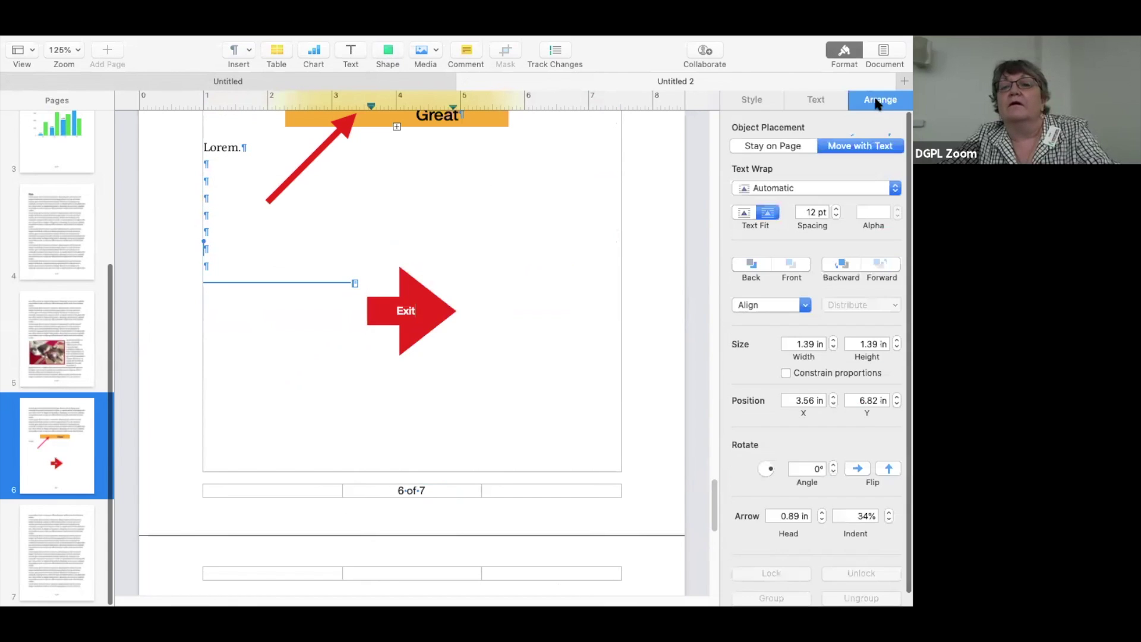
left_click(897, 342)
left_click(896, 342)
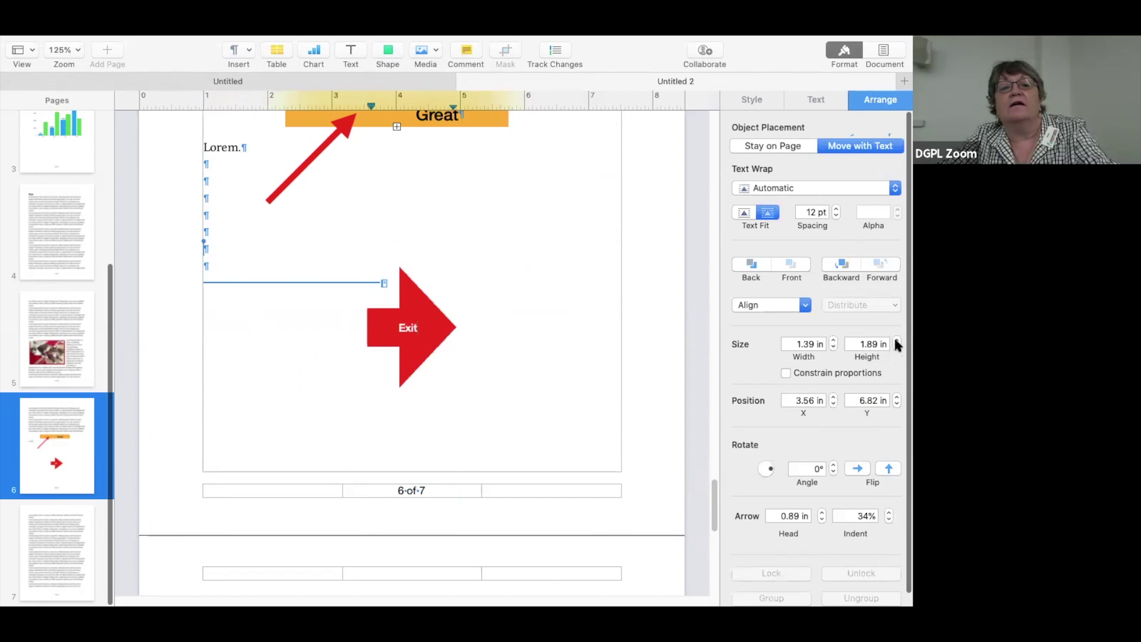
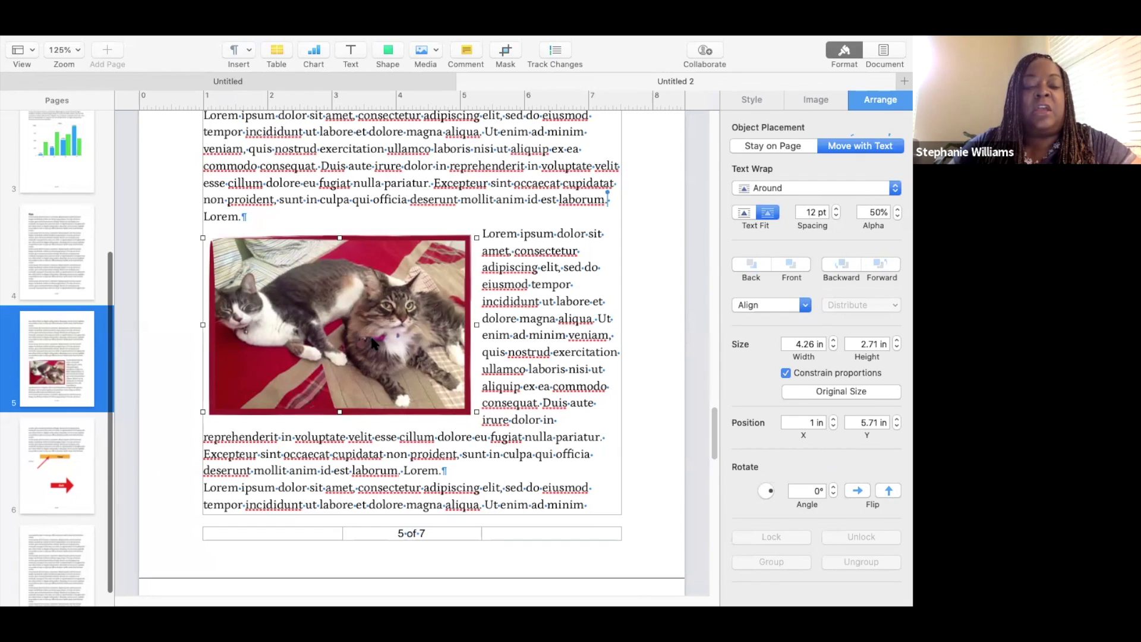
left_click(439, 51)
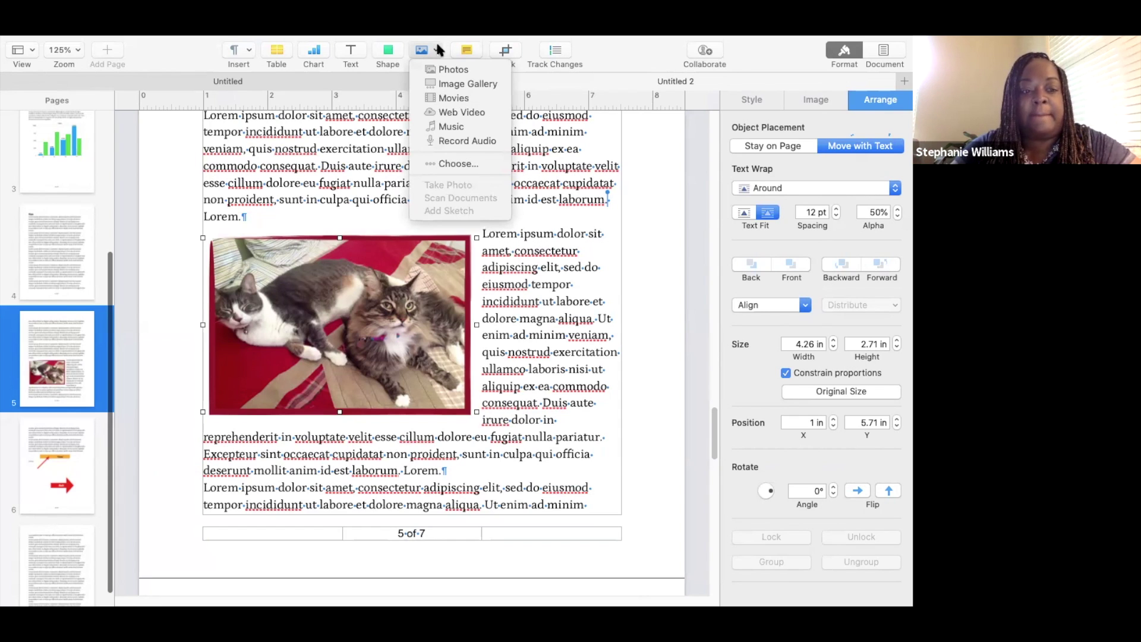
left_click(453, 165)
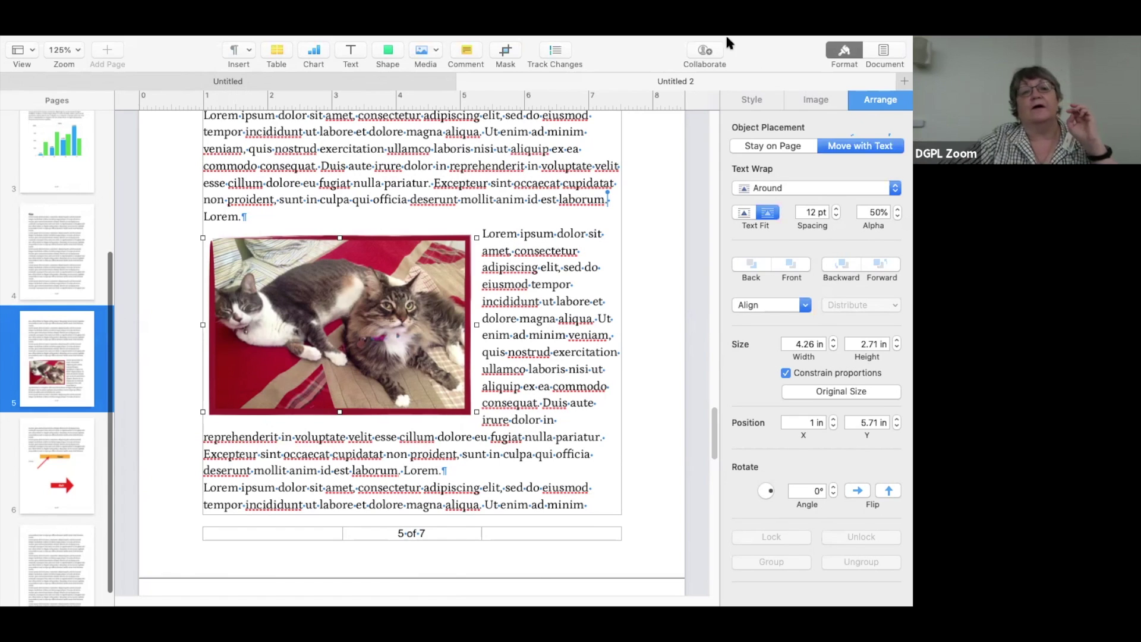
right_click(338, 304)
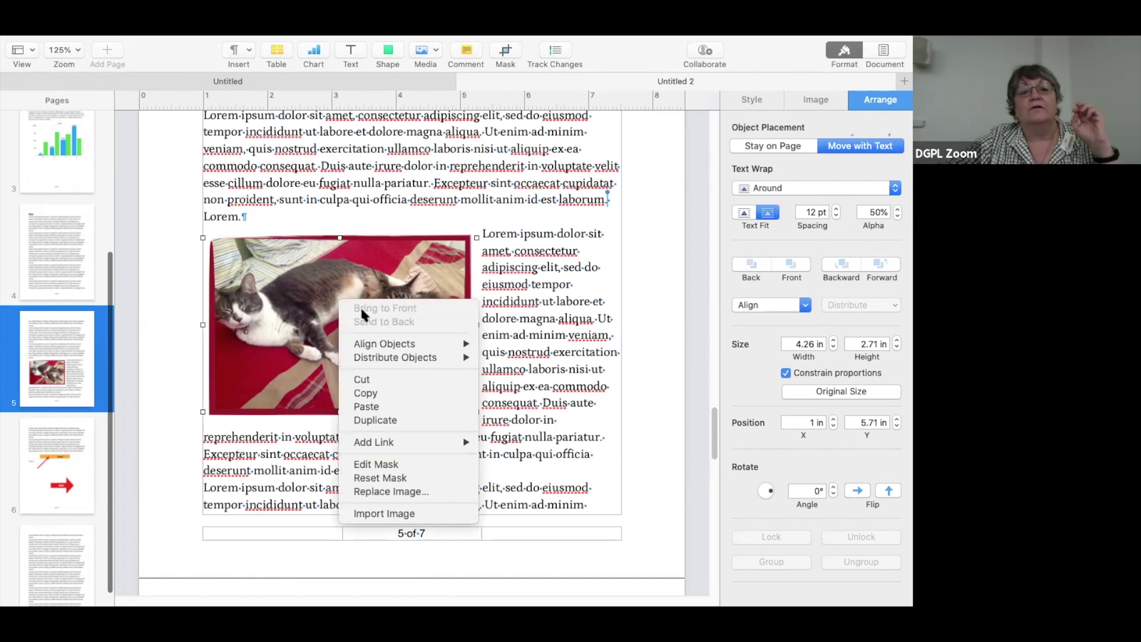
left_click(696, 378)
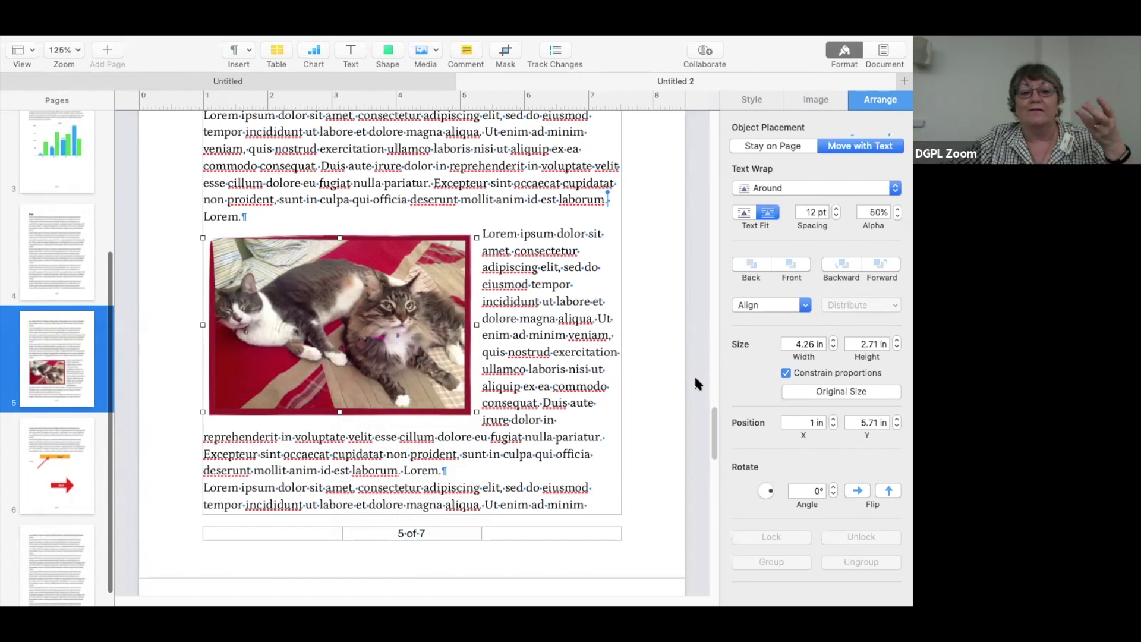
right_click(385, 304)
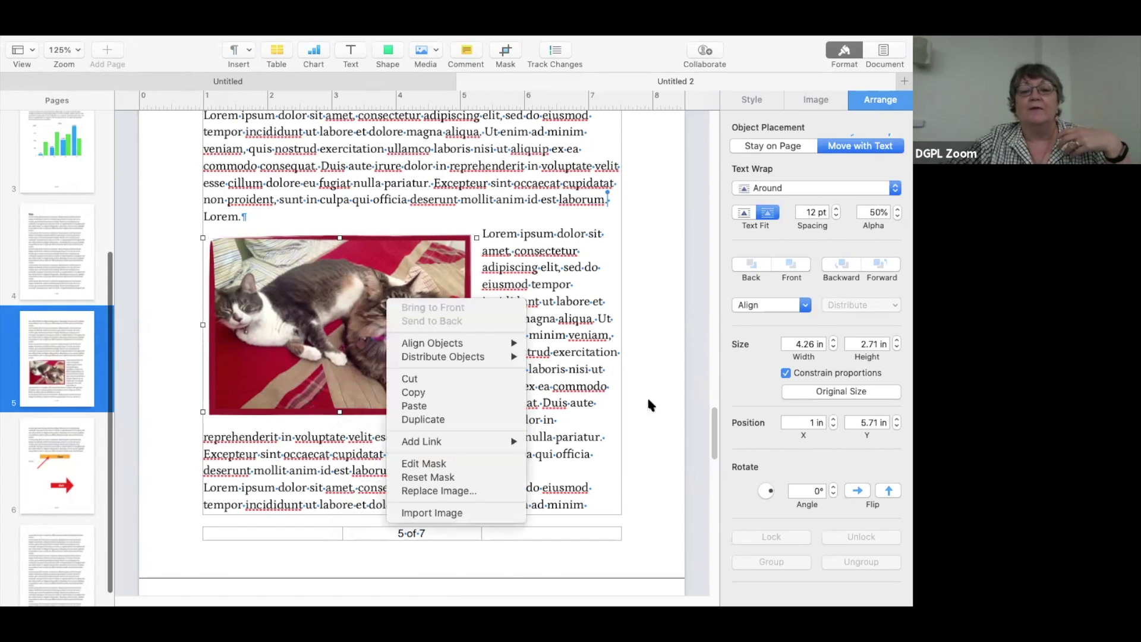
left_click(700, 409)
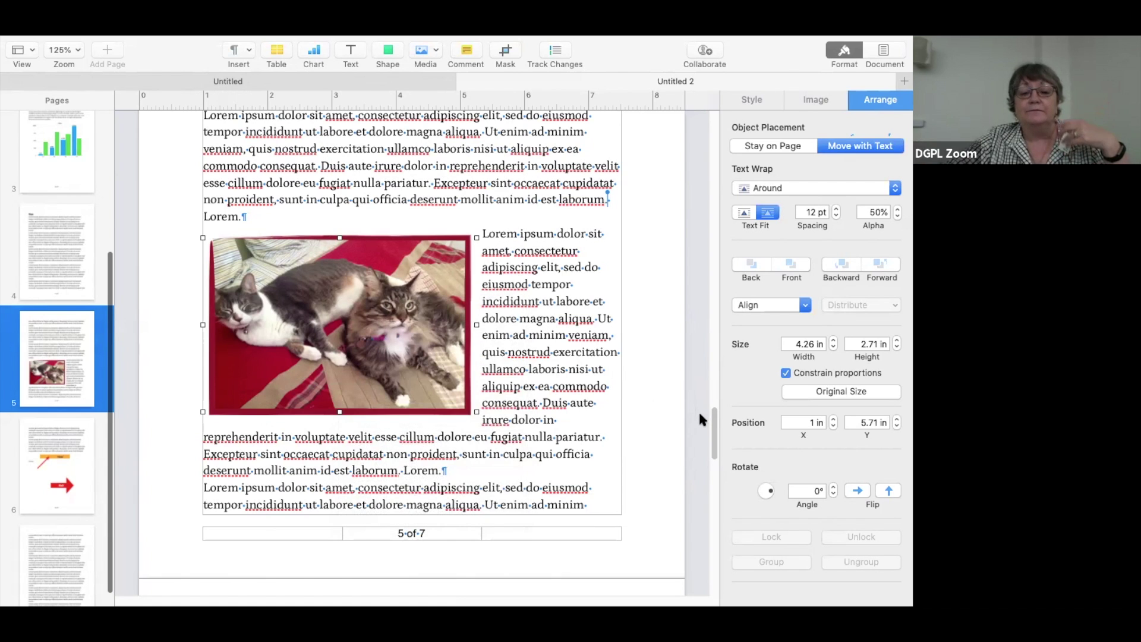